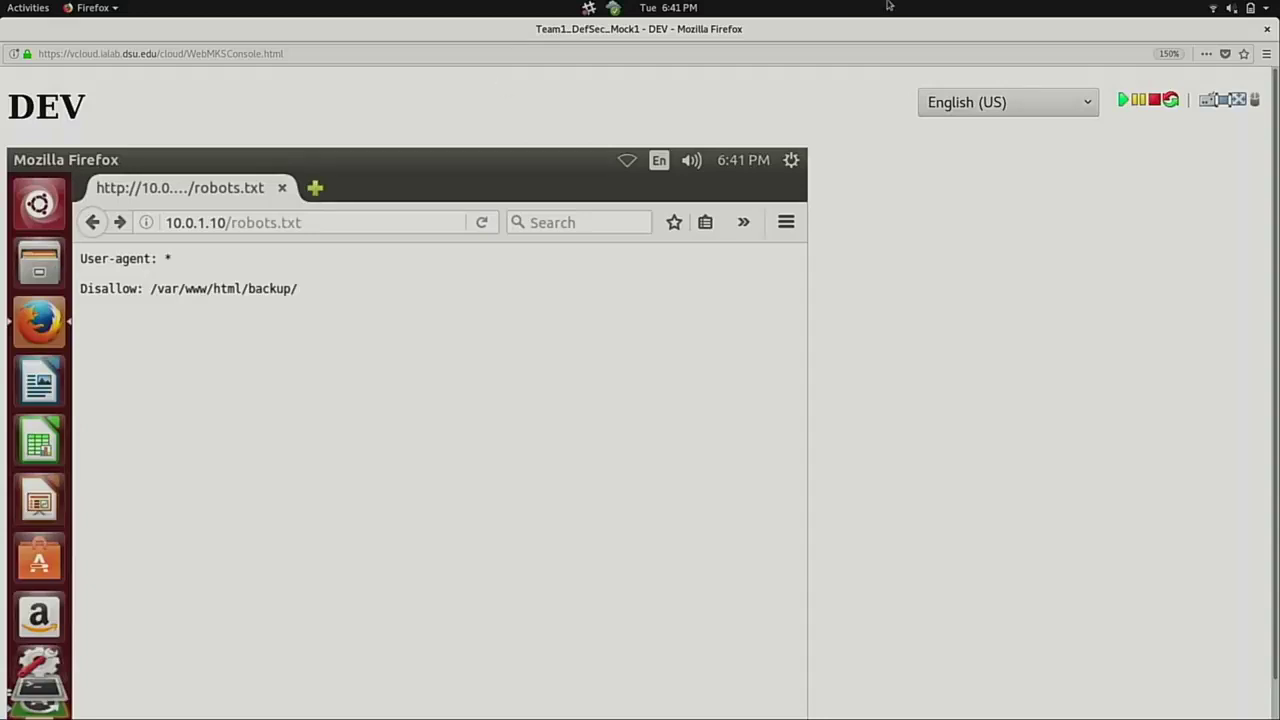
Close the DEV console window and relaunch it from the DEV VM thumbnail in the vApp Diagram.
left_click(1267, 31)
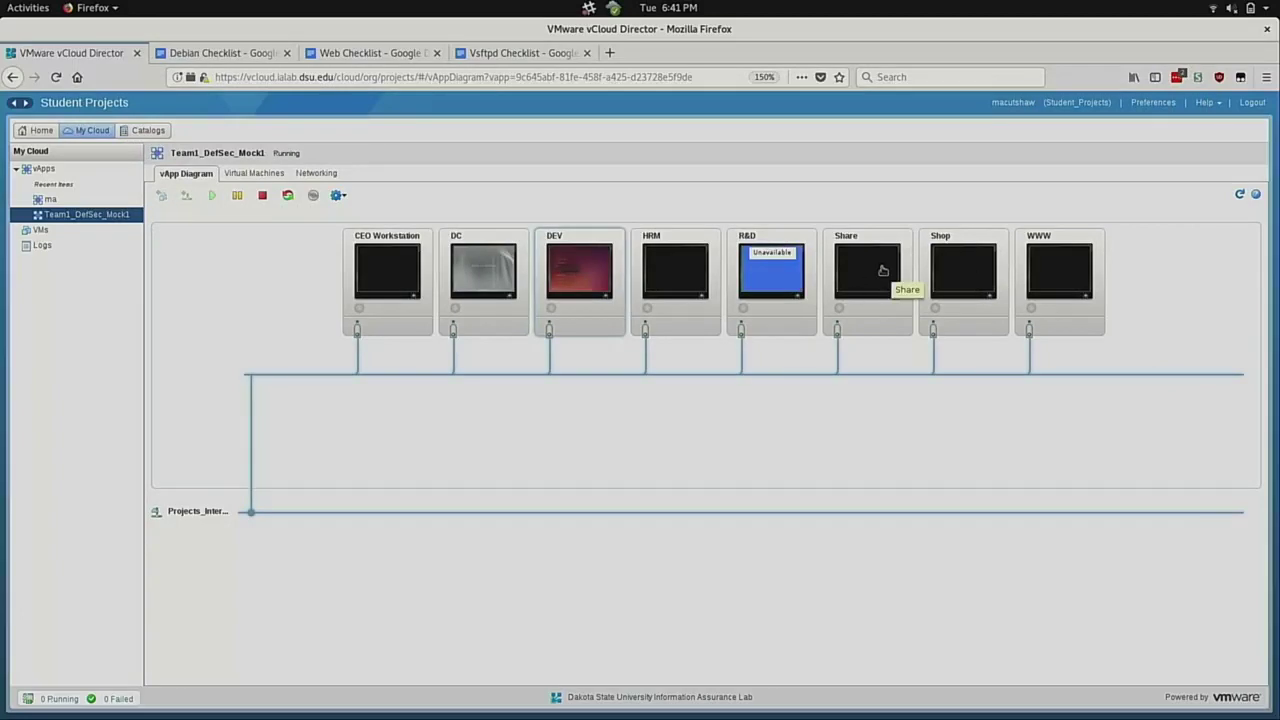
left_click(574, 268)
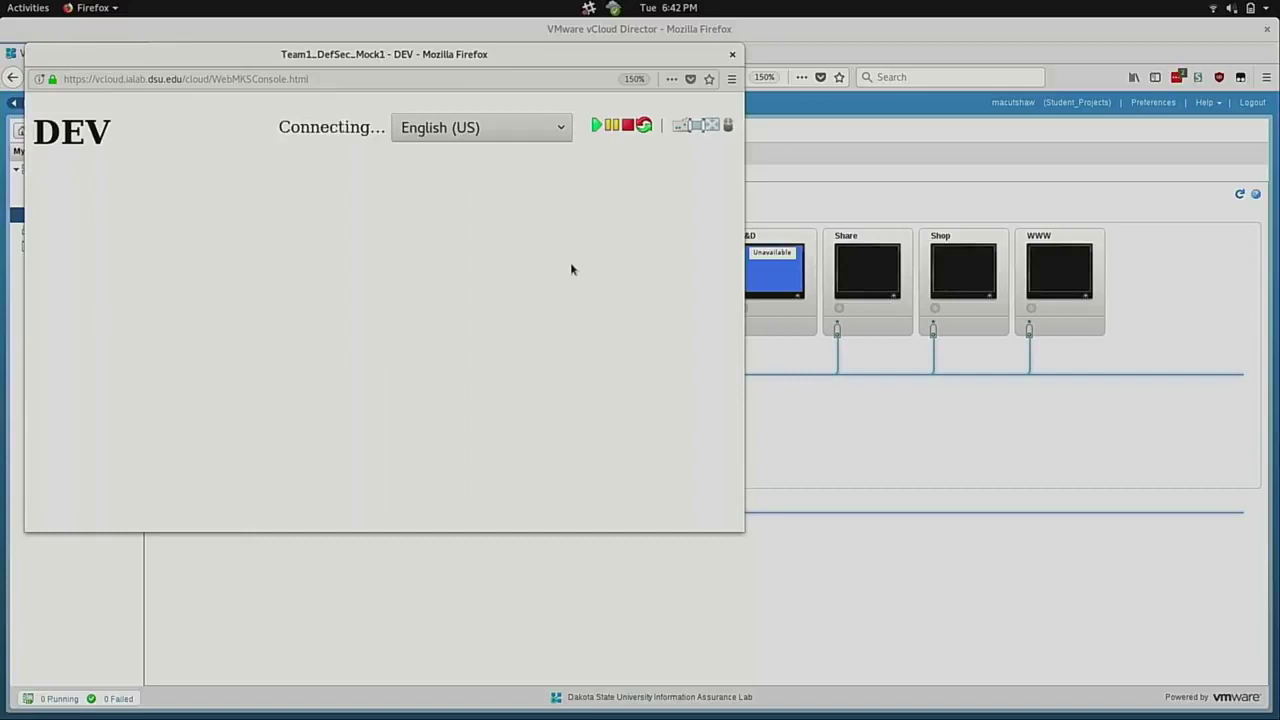
Replace the 10.0.1.10/robots.txt address with 10.0.1.30 to load the Magento store home page.
left_click(360, 222)
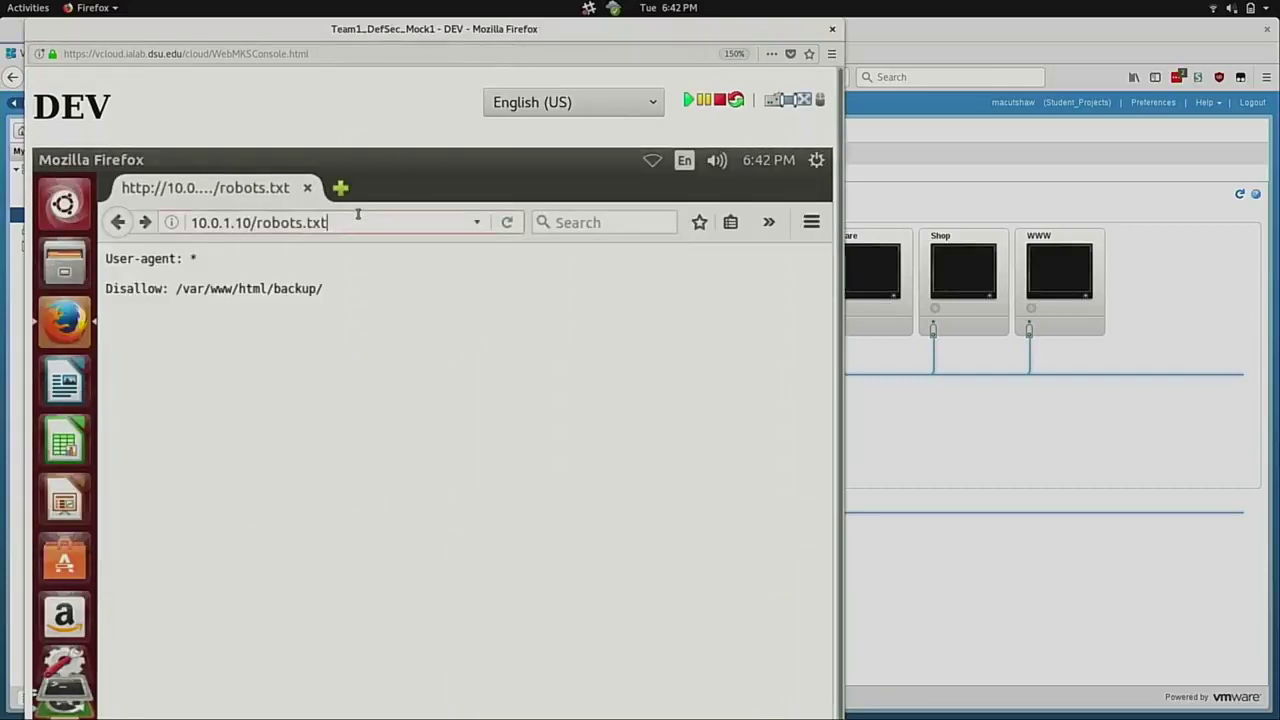
key("BackSpace")
key("BackSpace")
key("BackSpace")
key("BackSpace")
key("BackSpace")
key("BackSpace")
key("BackSpace")
key("BackSpace")
key("BackSpace")
key("BackSpace")
key("BackSpace")
key("BackSpace")
key("BackSpace")
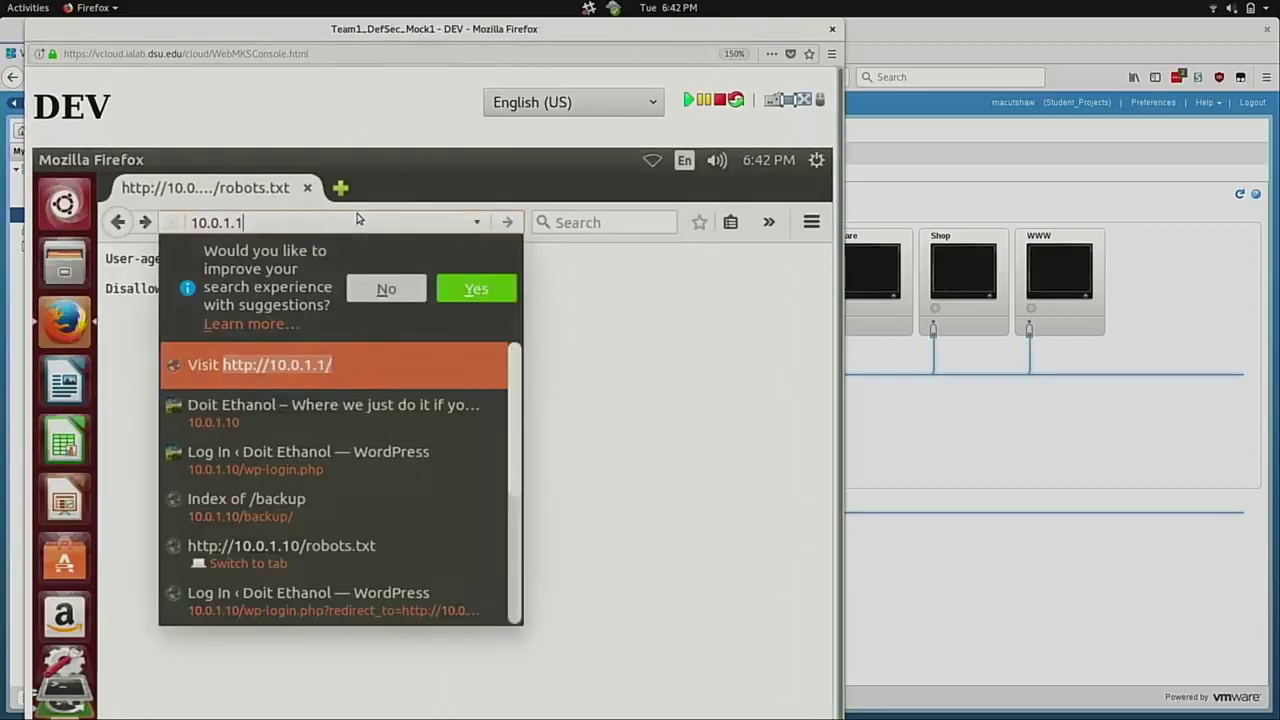
type("w")
key("BackSpace")
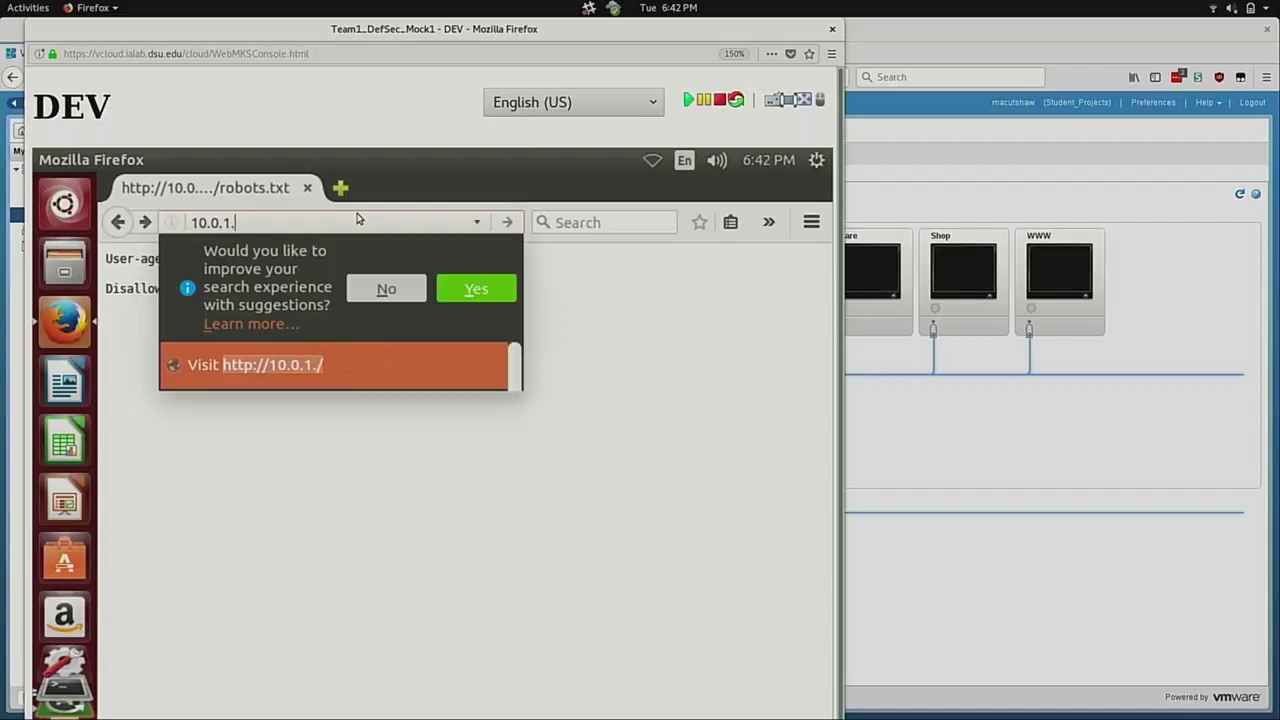
type("30")
key("Return")
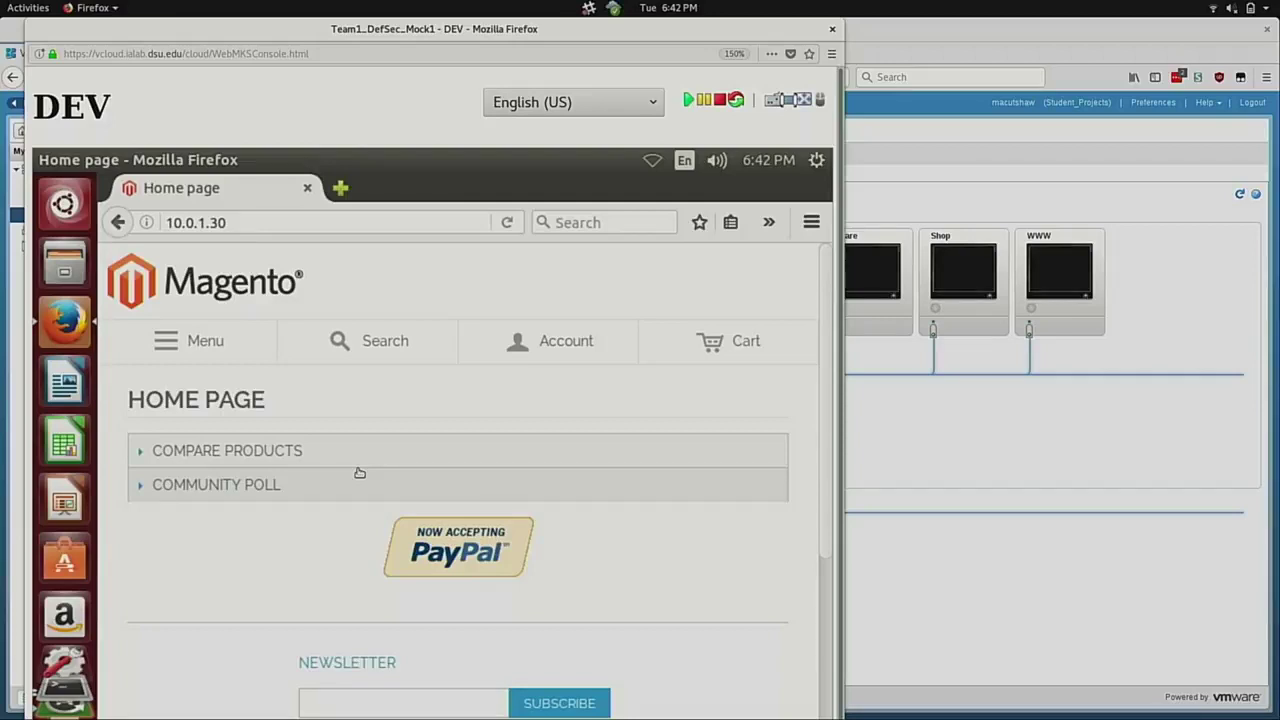
Append /index.php/admin to 10.0.1.30 to load the Magento Admin Panel login page.
left_click(267, 221)
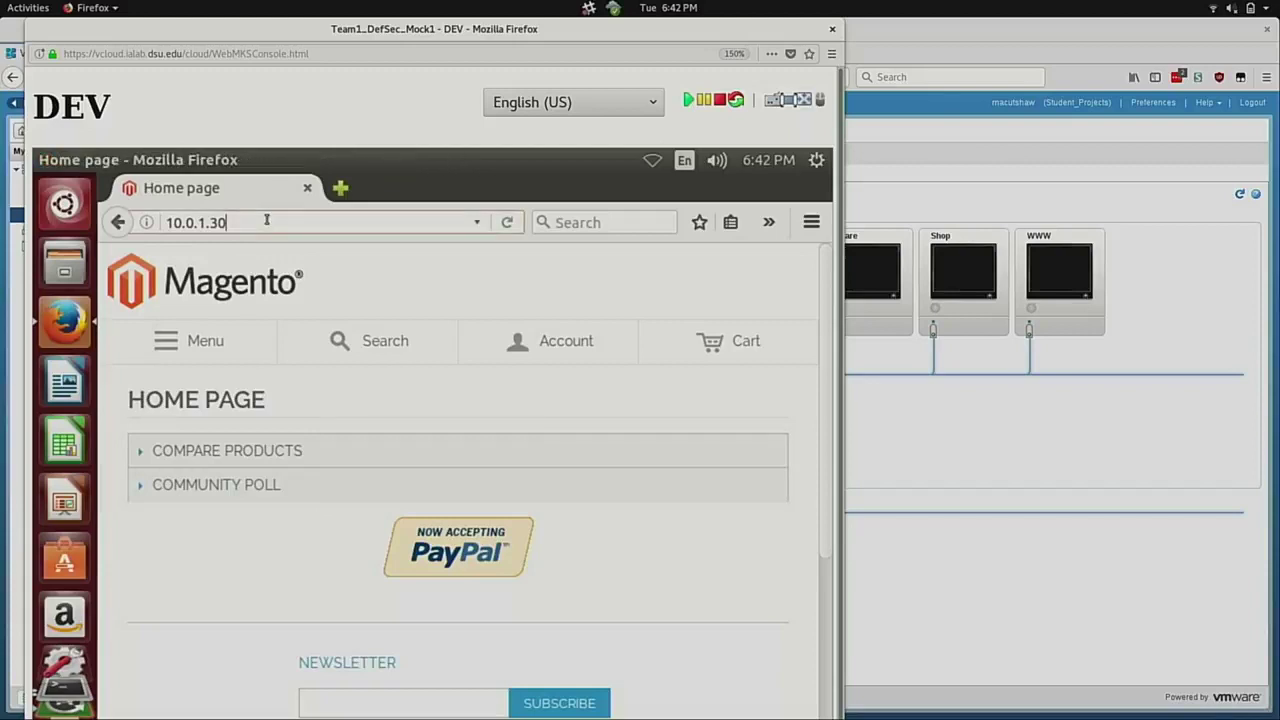
type("/index.")
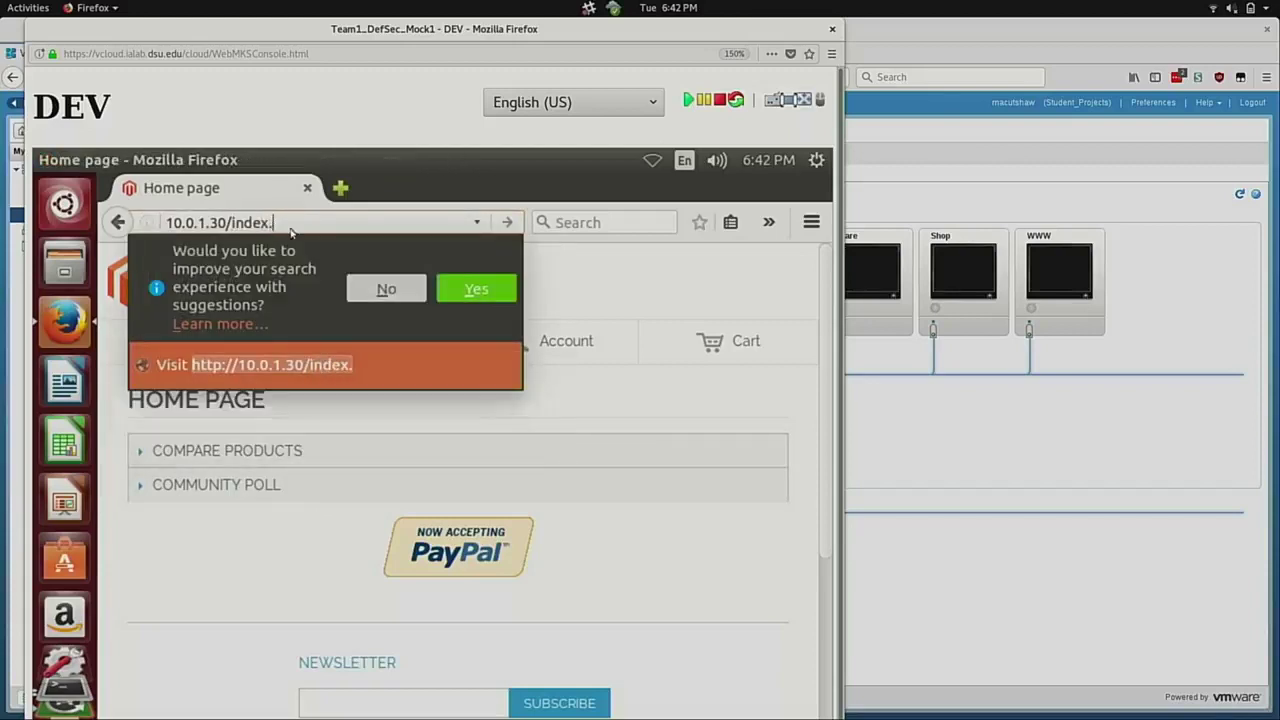
type("php/a")
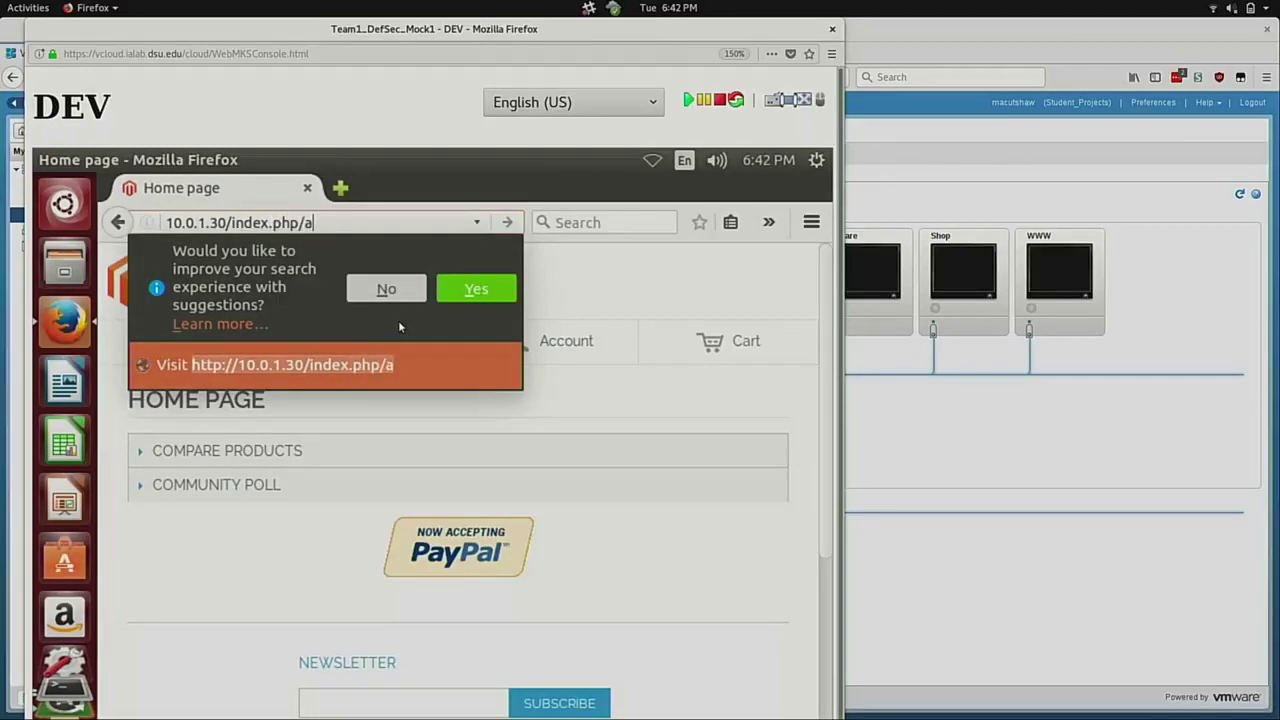
type("dmin")
key("Return")
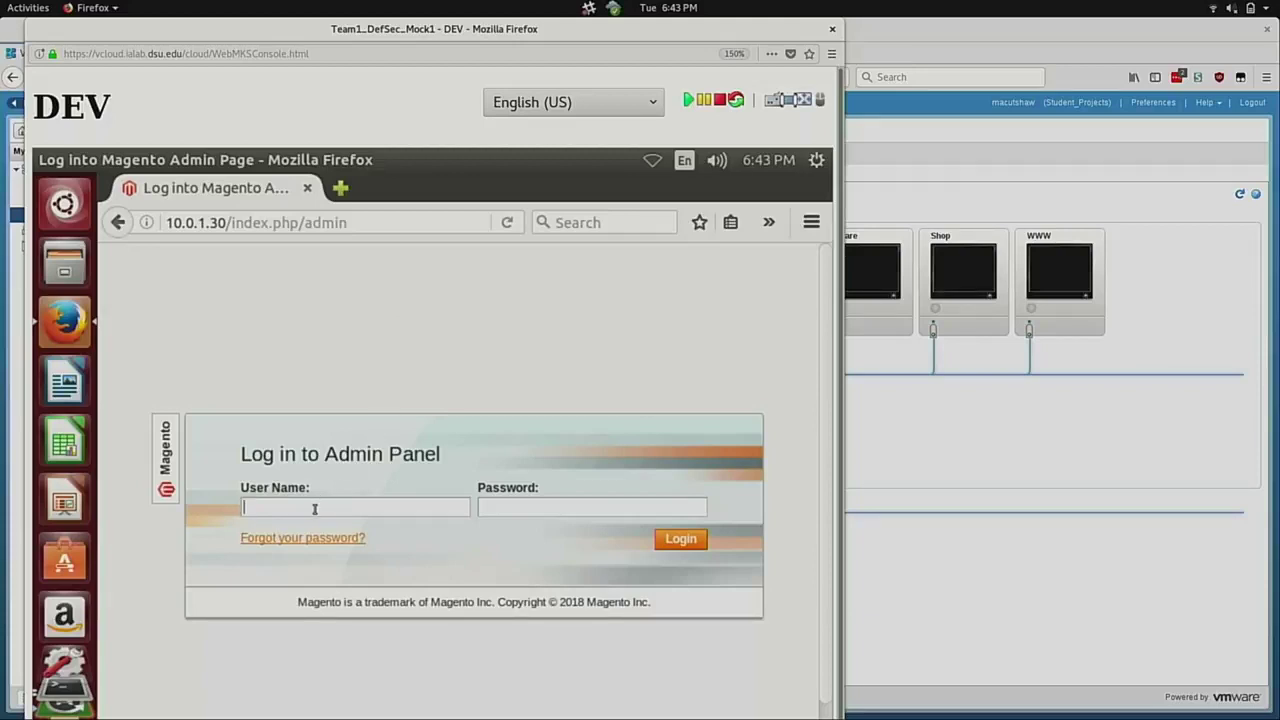
Enter admin in the User Name field, erase it, and start typing ' OR 1=1.
type("admin")
key("BackSpace")
key("BackSpace")
key("BackSpace")
key("BackSpace")
key("BackSpace")
type("l")
type("O")
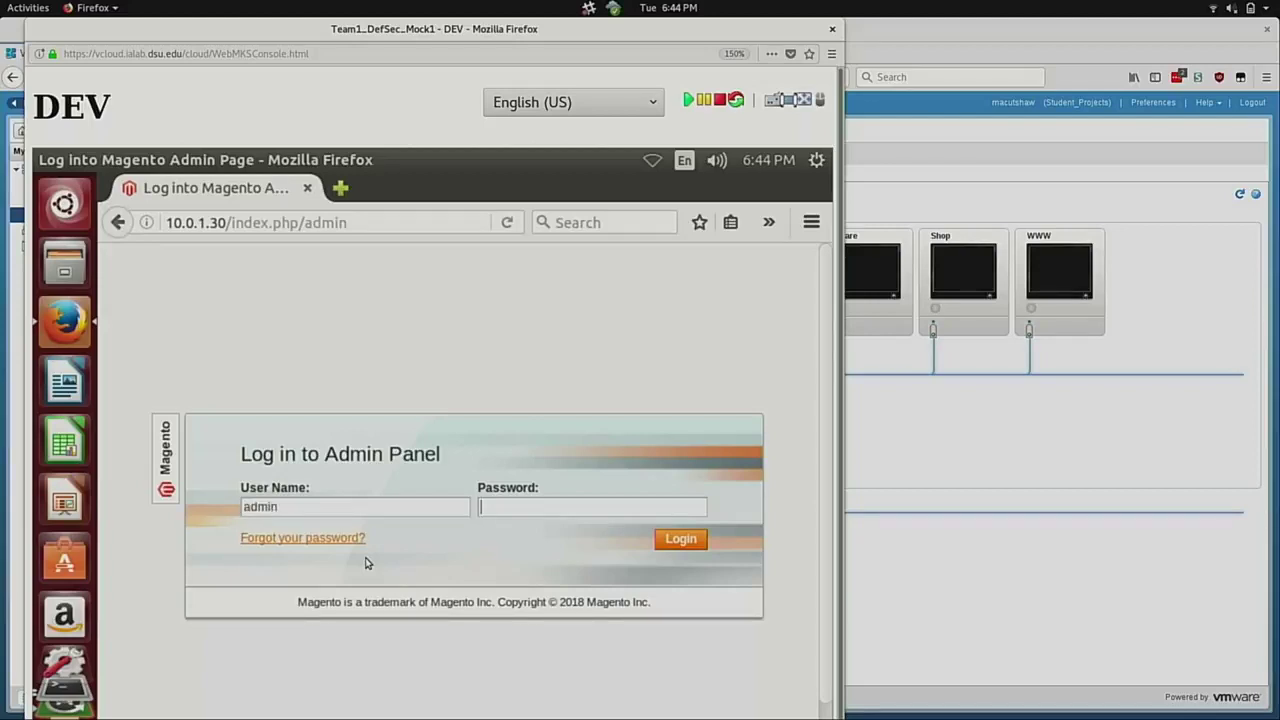
Log in to the Magento admin with the admin password and decline Firefox's offer to save it.
type("admin12345")
key("Return")
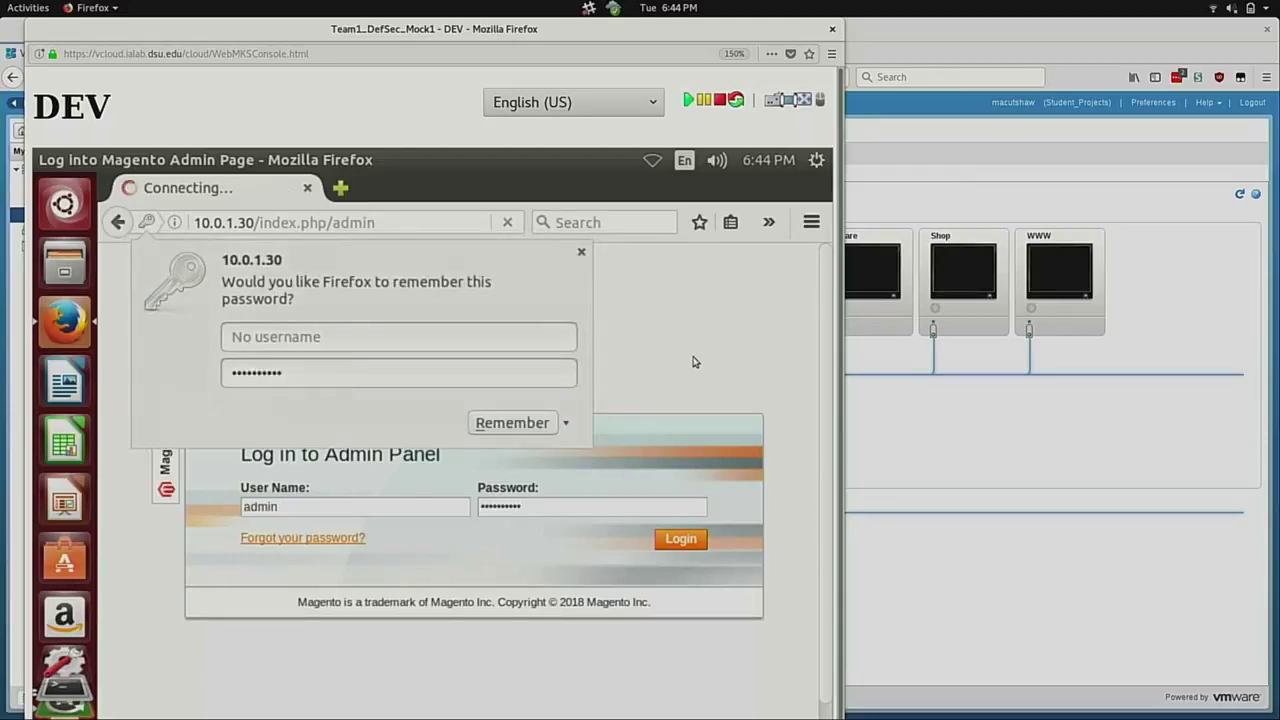
left_click(582, 252)
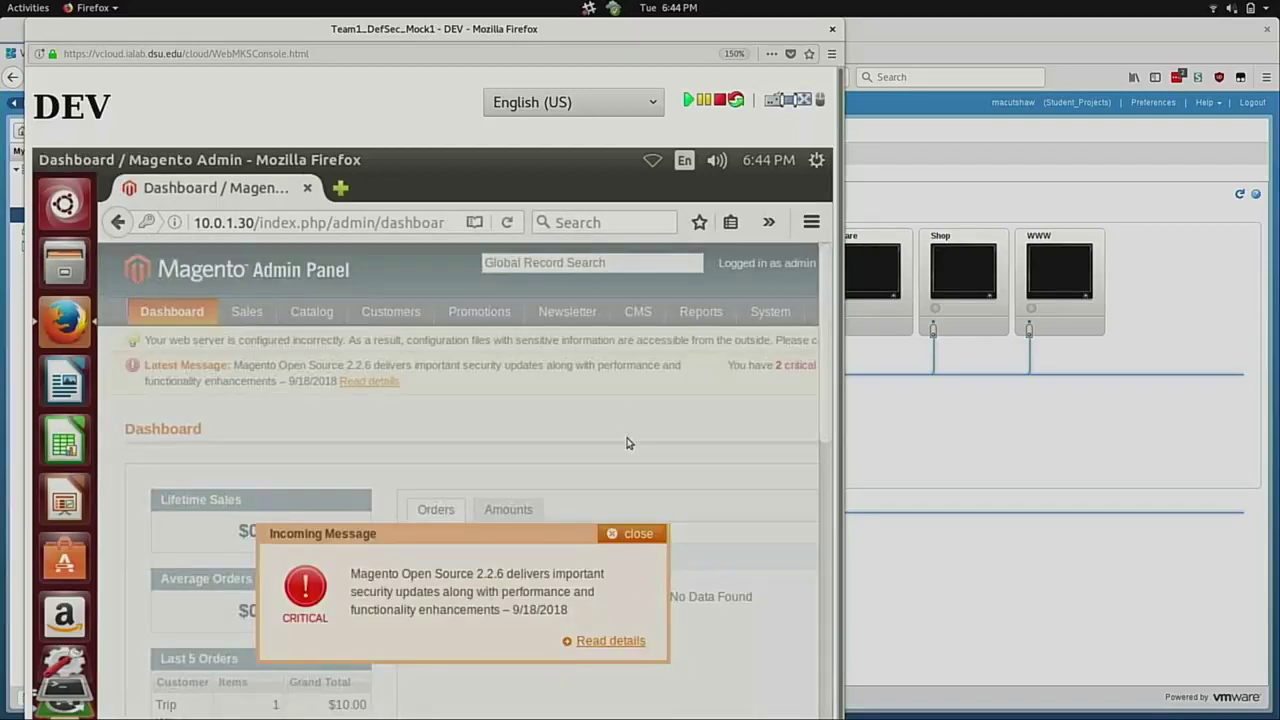
scroll(697, 536, "down", 5)
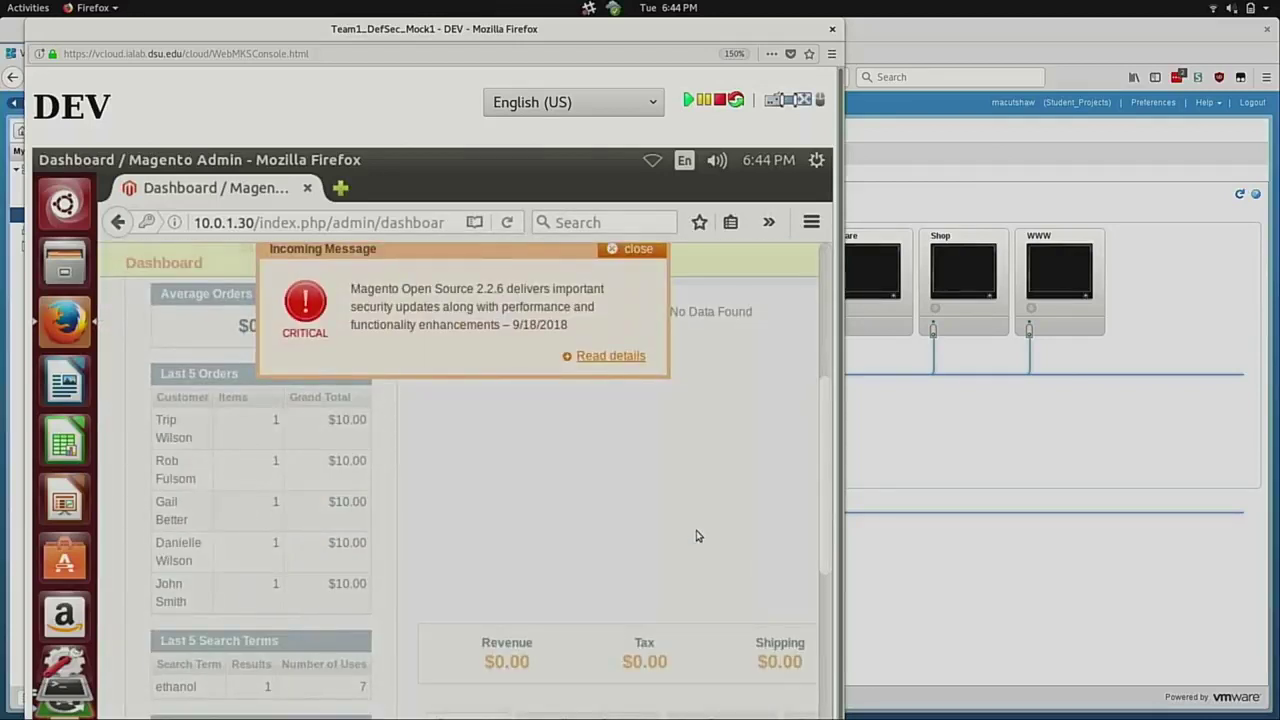
scroll(697, 536, "up", 2)
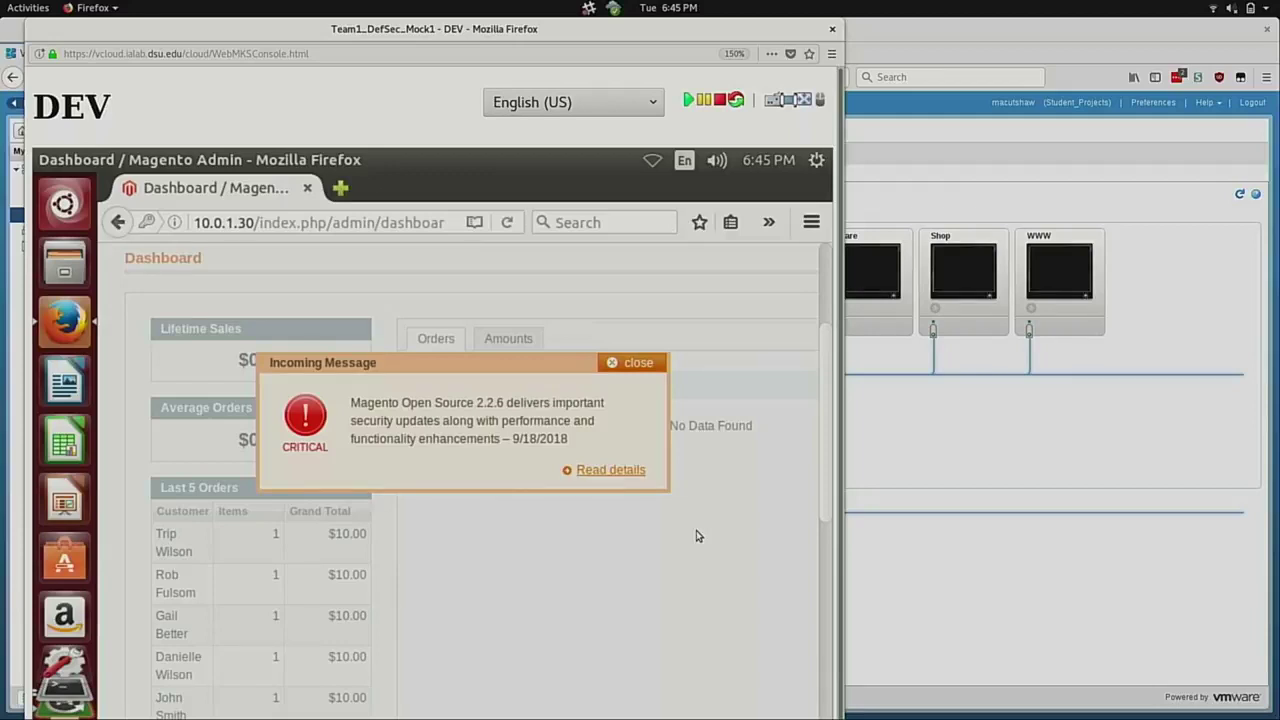
Dismiss the critical Magento security-update incoming message.
left_click(625, 362)
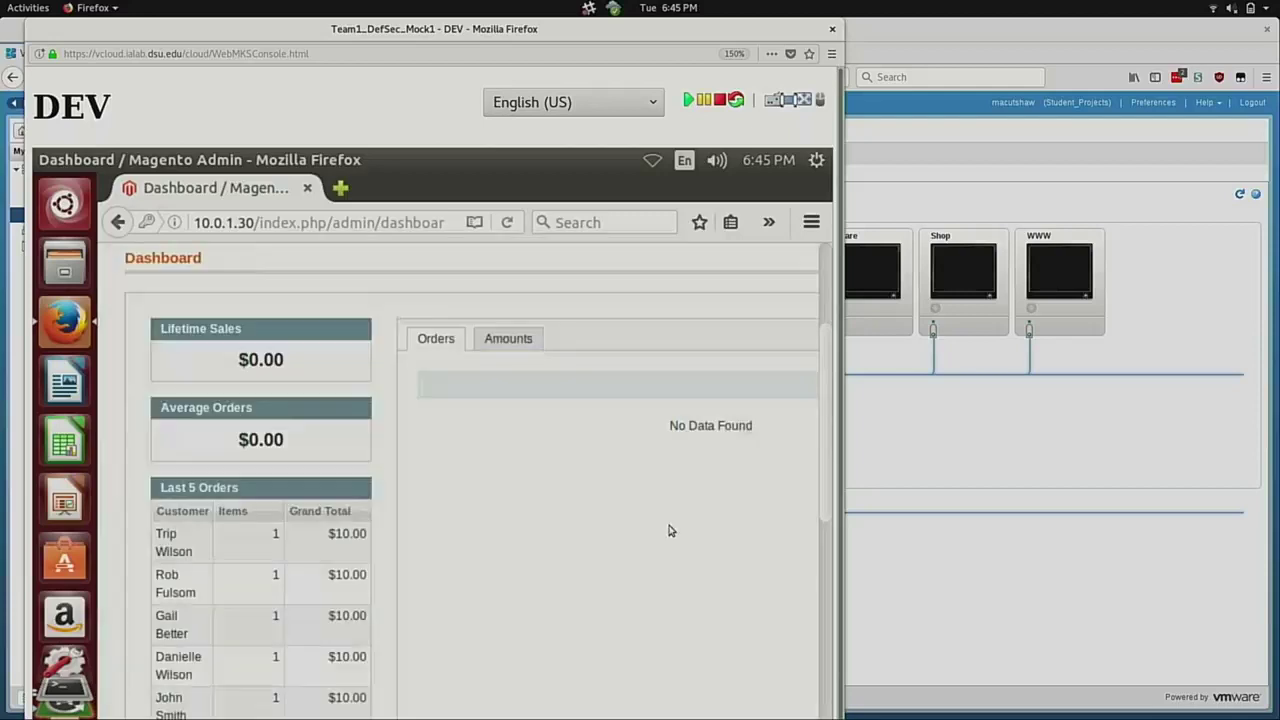
scroll(669, 430, "up", 3)
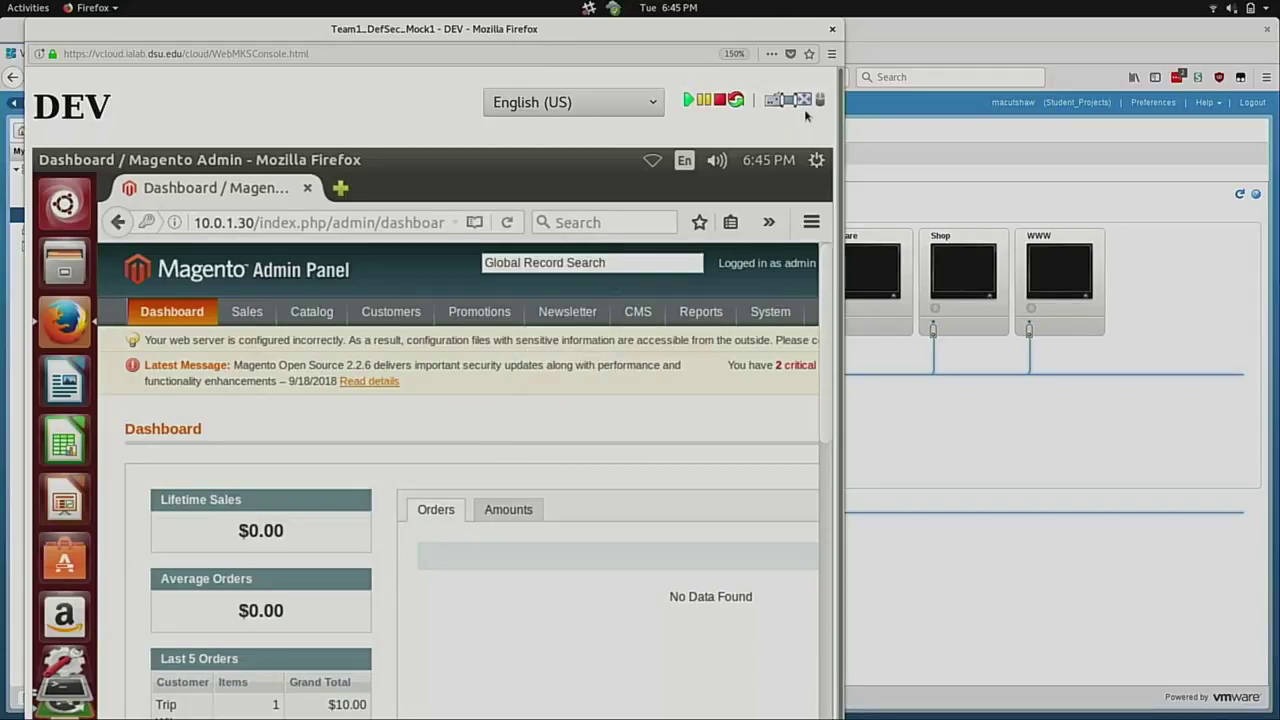
scroll(647, 648, "down", 3)
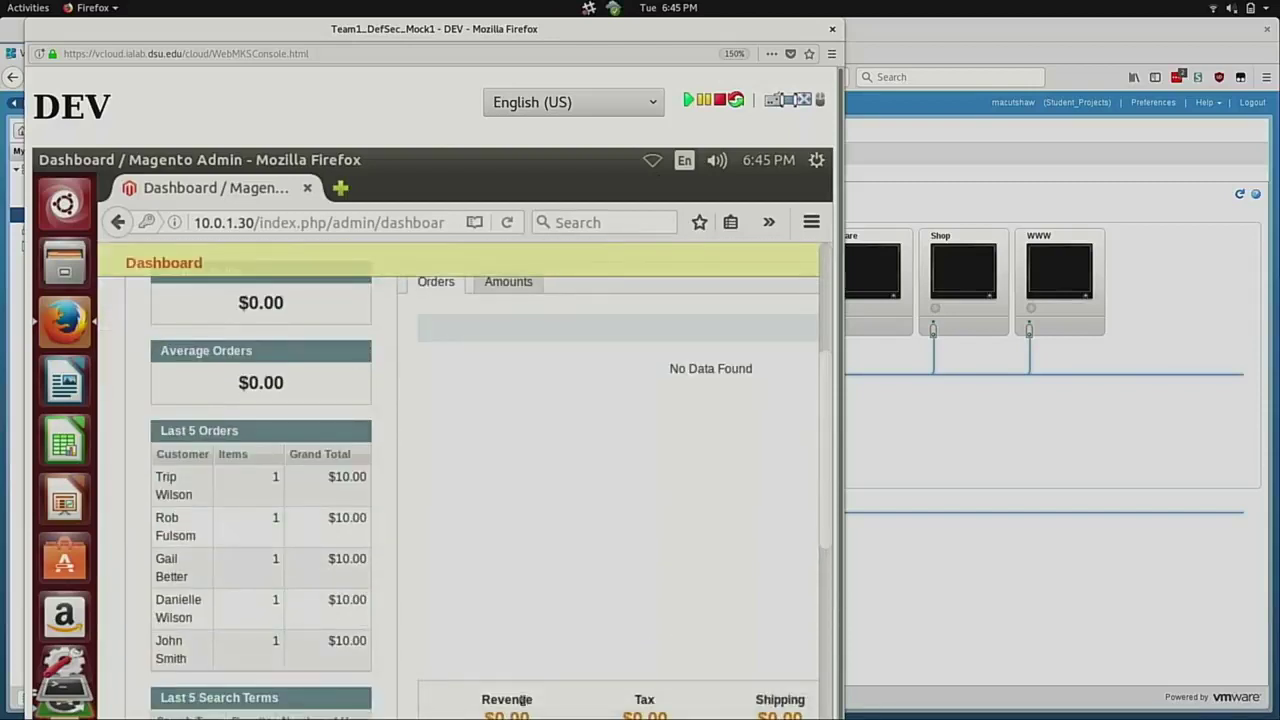
Maximise the DEV console, zoom out, and review the dashboard showing Magento version 1.9.1.0.
double_click(790, 40)
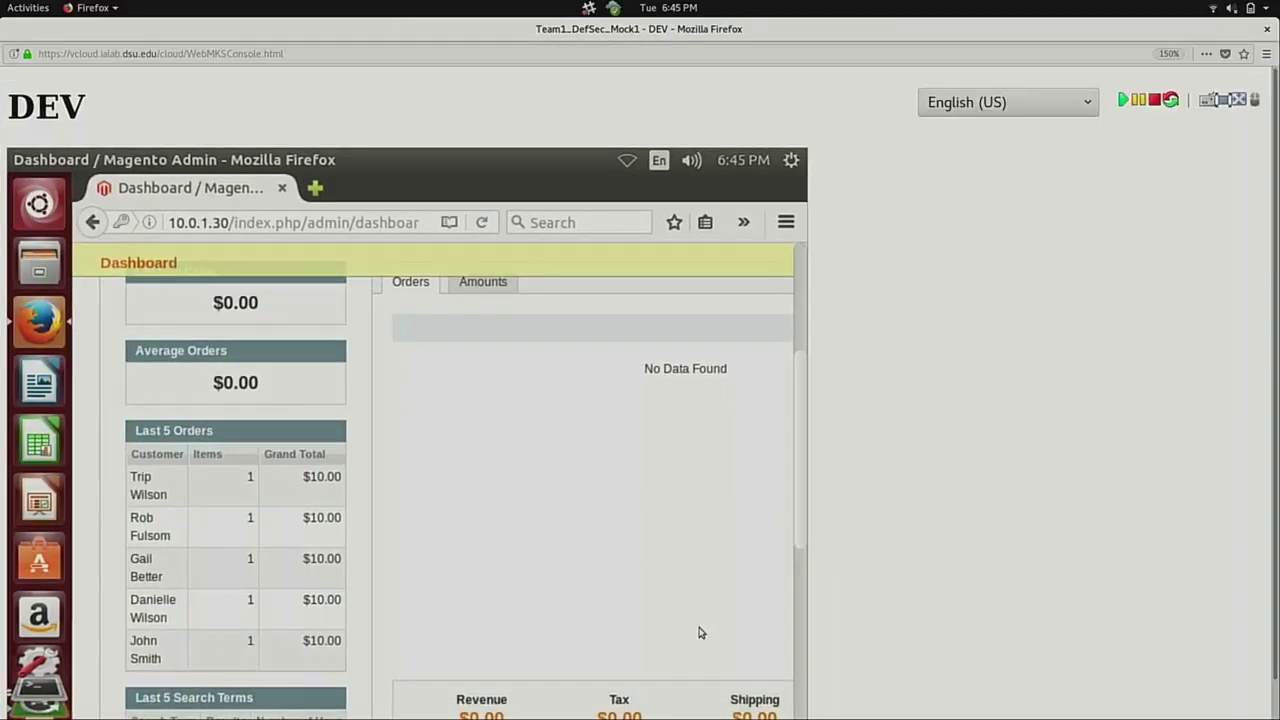
scroll(700, 632, "down", 5)
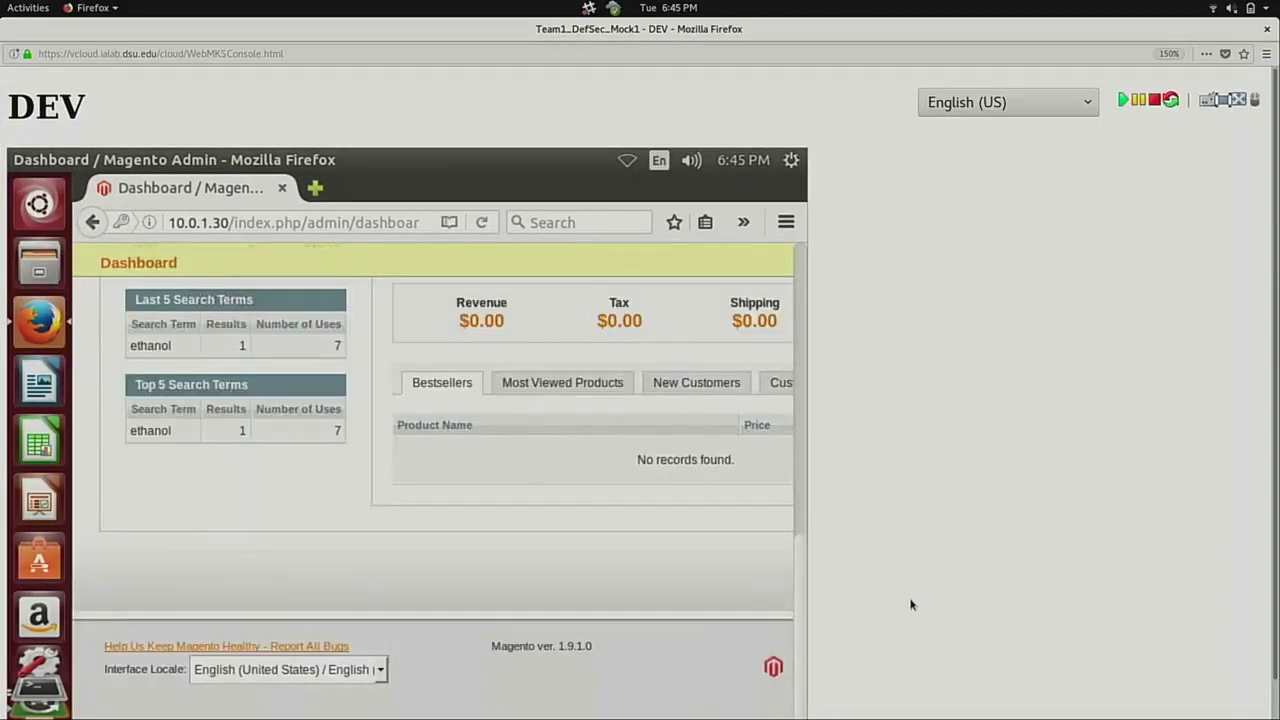
scroll(910, 605, "down", 1)
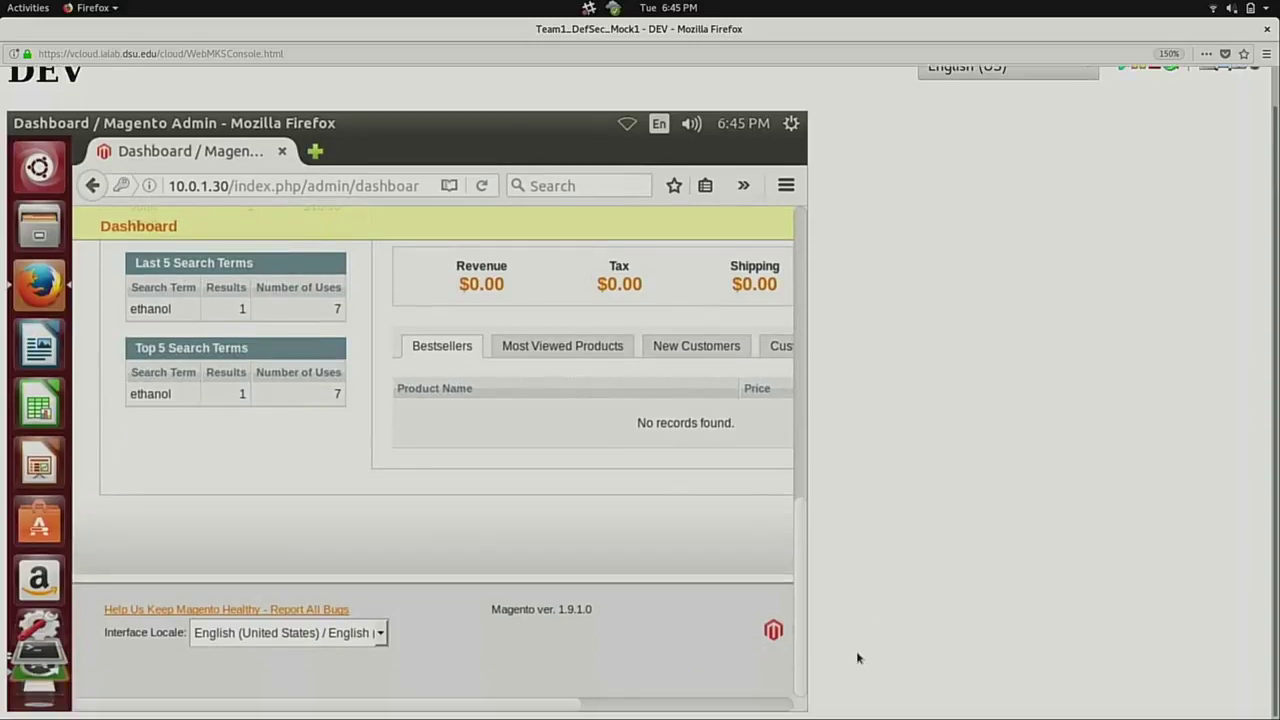
key("ctrl+minus")
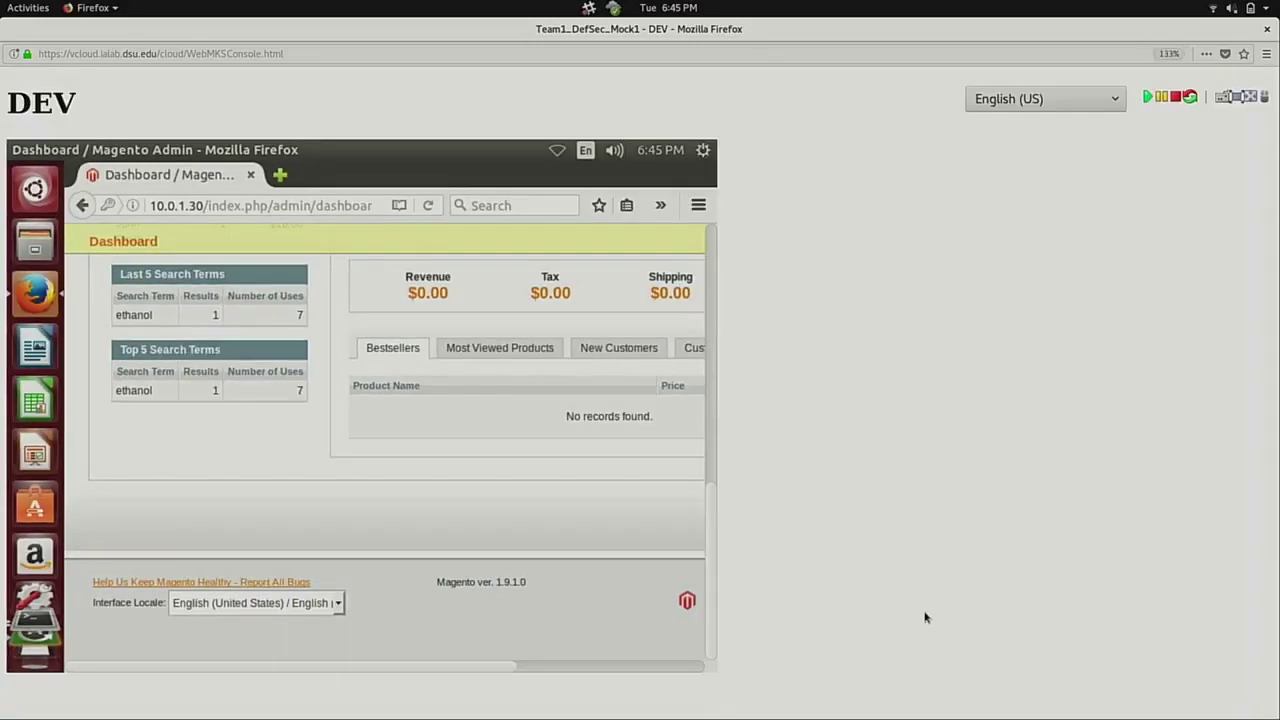
left_click_drag(471, 668, 677, 643)
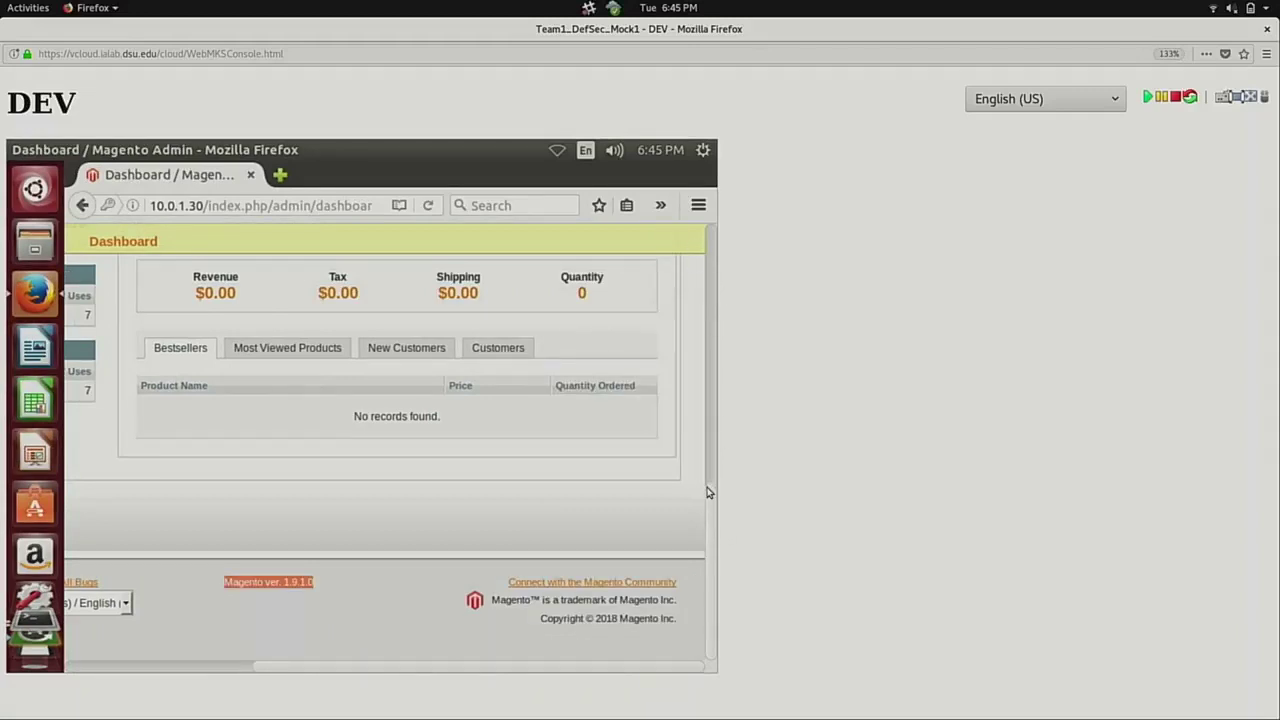
left_click_drag(709, 448, 723, 243)
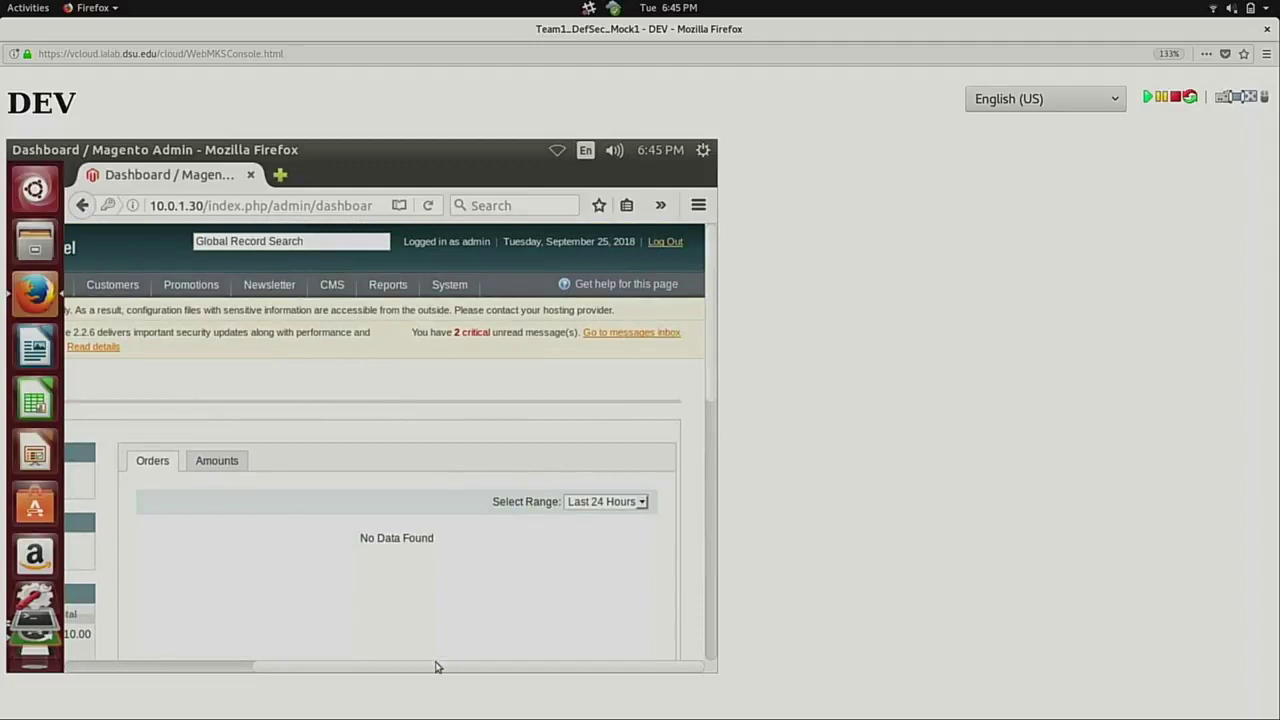
mouse_move(427, 673)
left_mouse_down()
mouse_move(148, 665)
mouse_move(407, 664)
left_mouse_up()
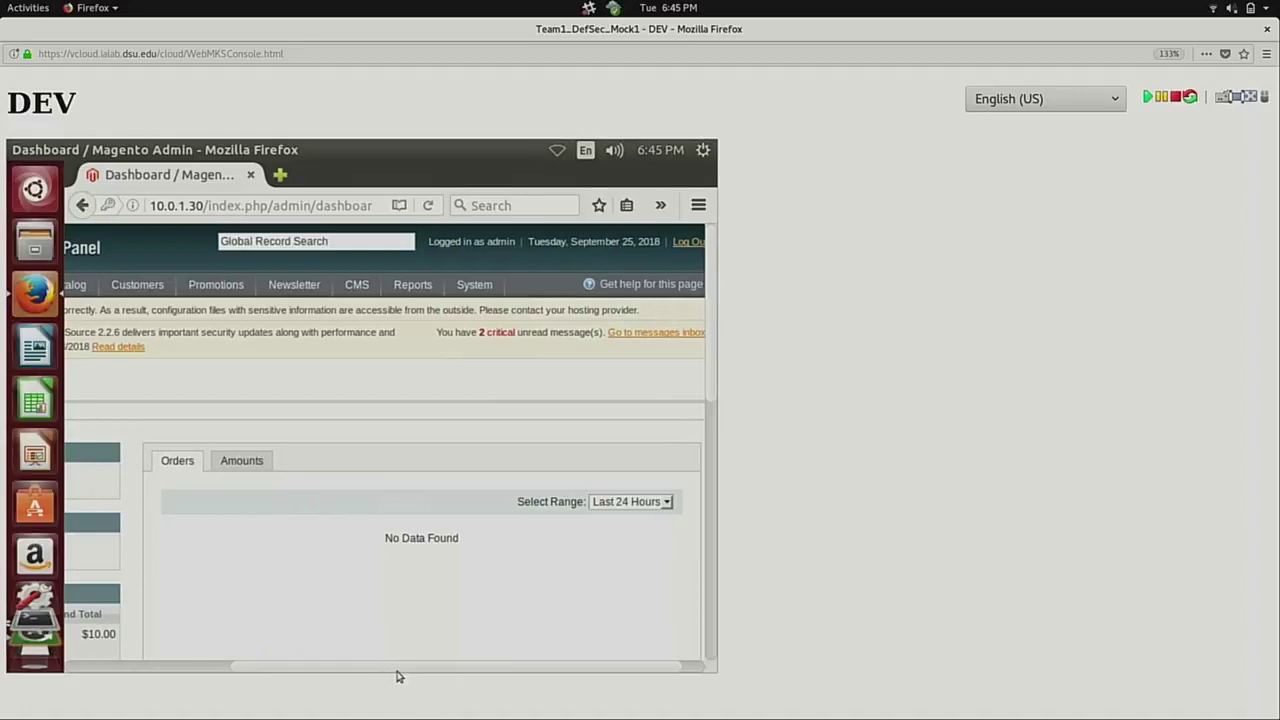
scroll(397, 677, "right", 1)
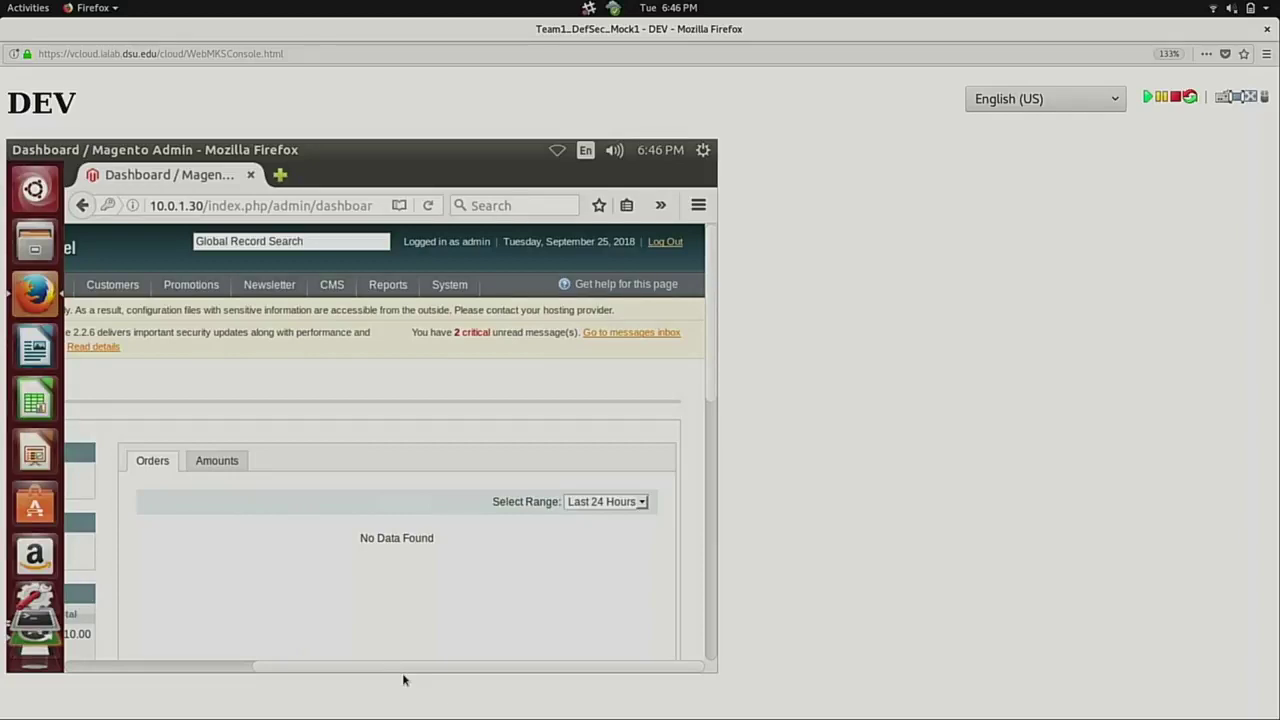
Launch Terminal from the Dash by searching 'term'.
left_click(31, 196)
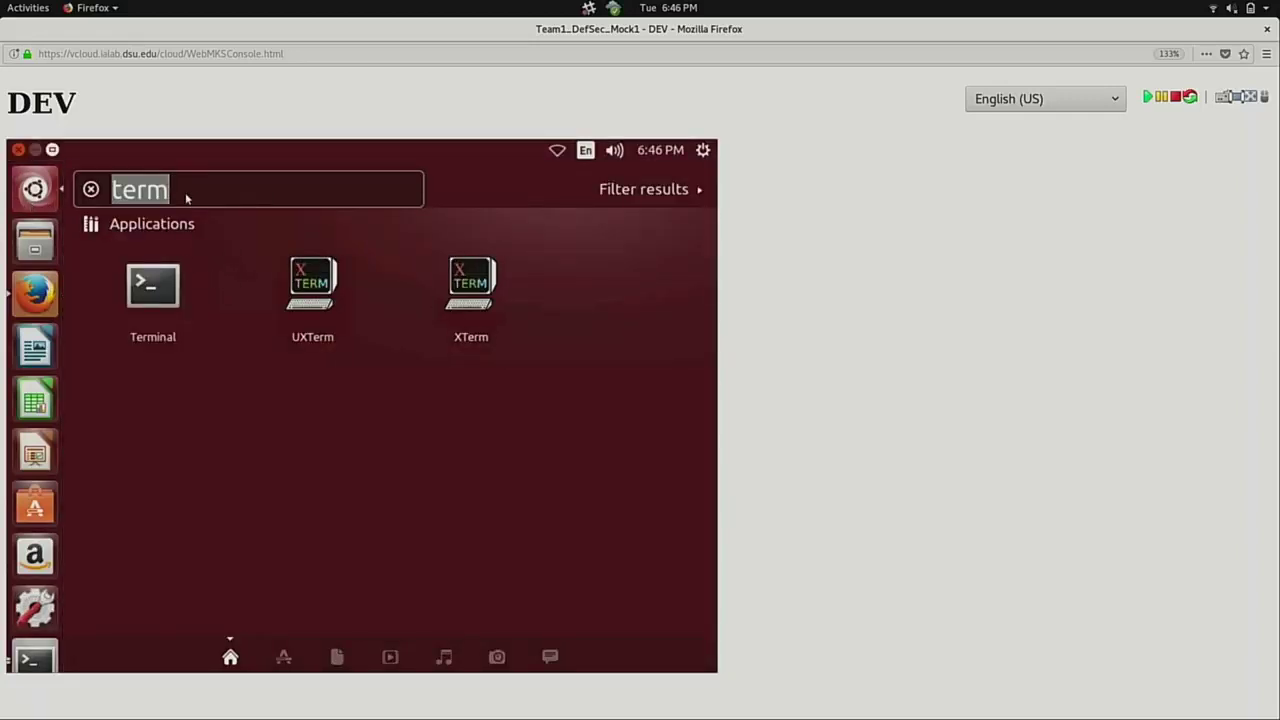
key("BackSpace")
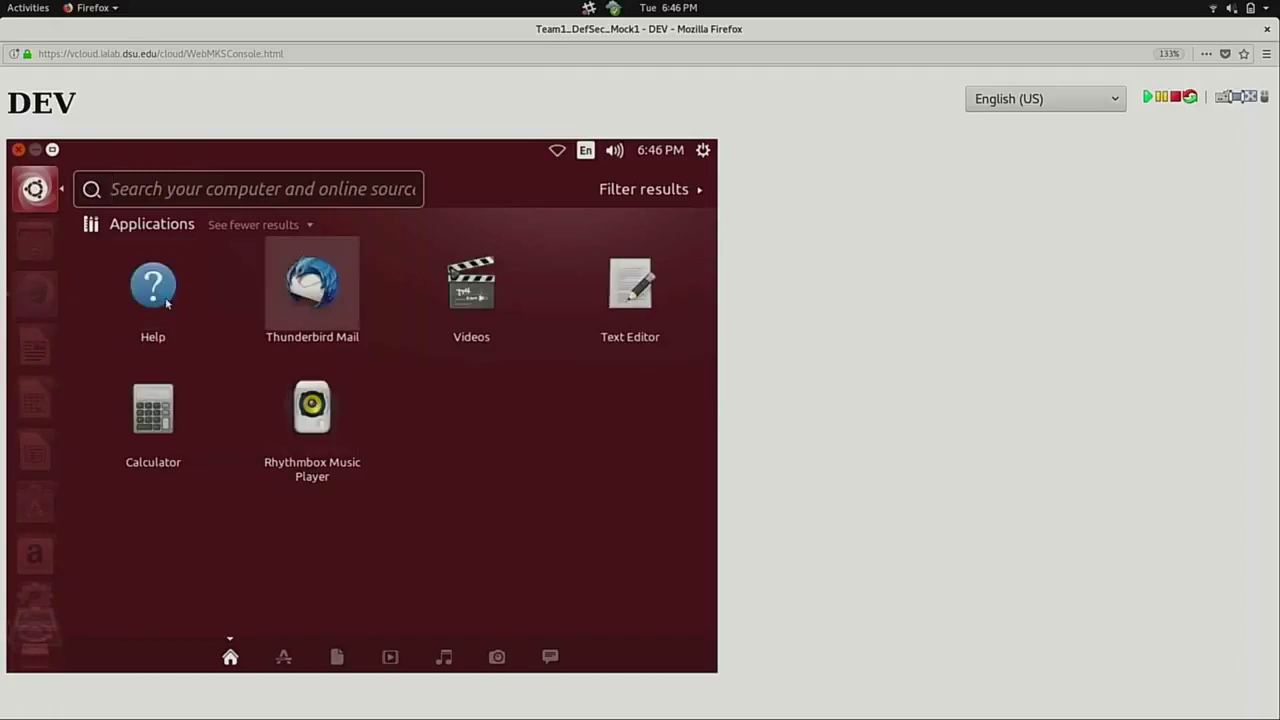
type("t")
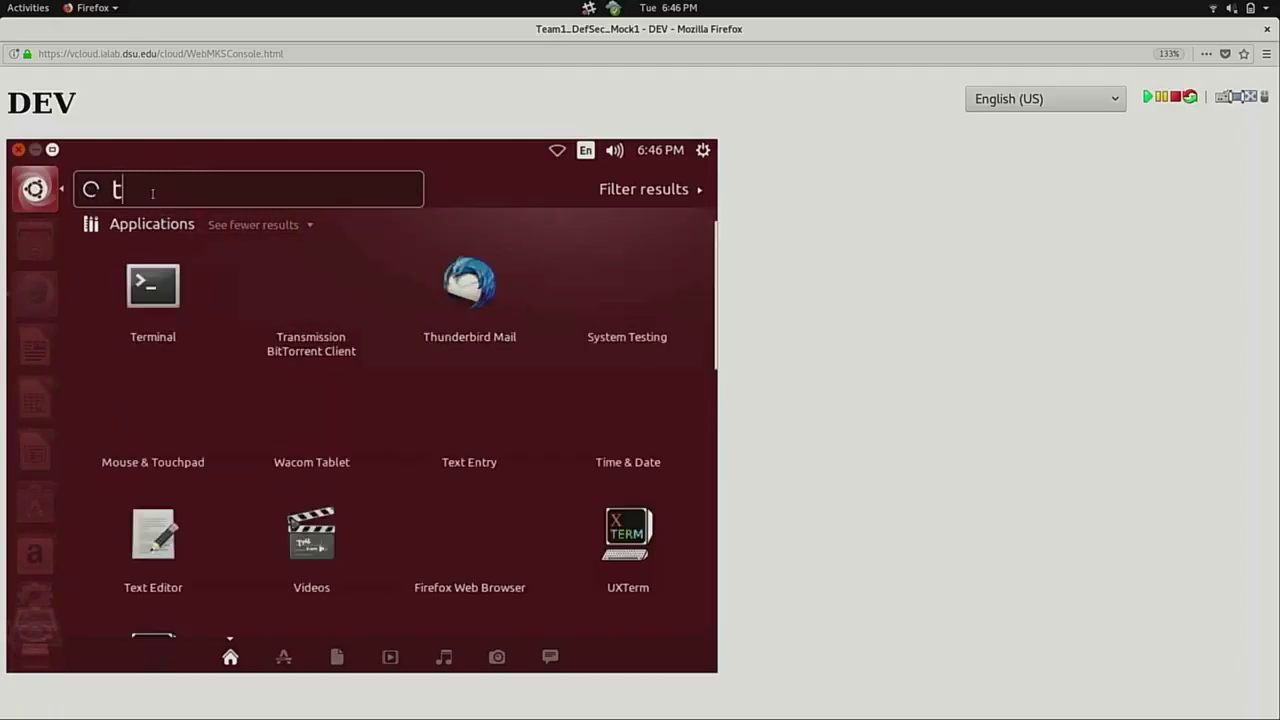
type("erm")
left_click(177, 270)
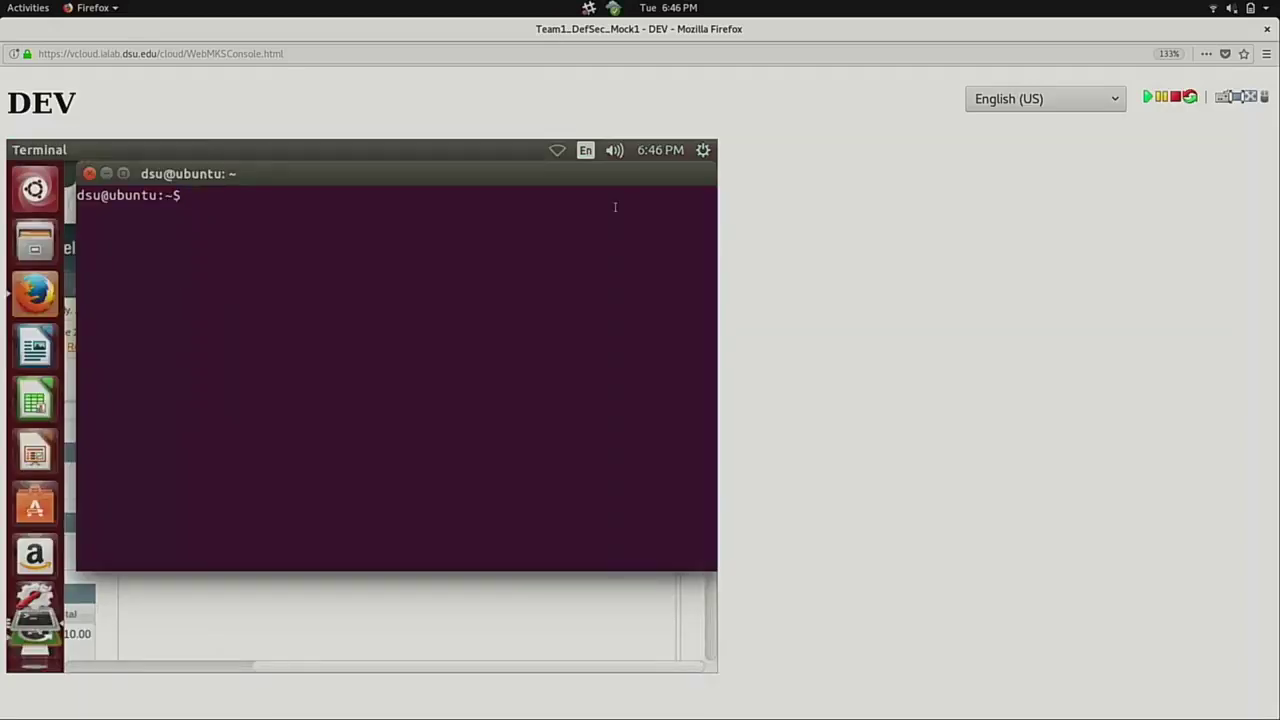
Close the terminal with exit and bring the vCloud Director window back to the front.
type("exit")
key("Return")
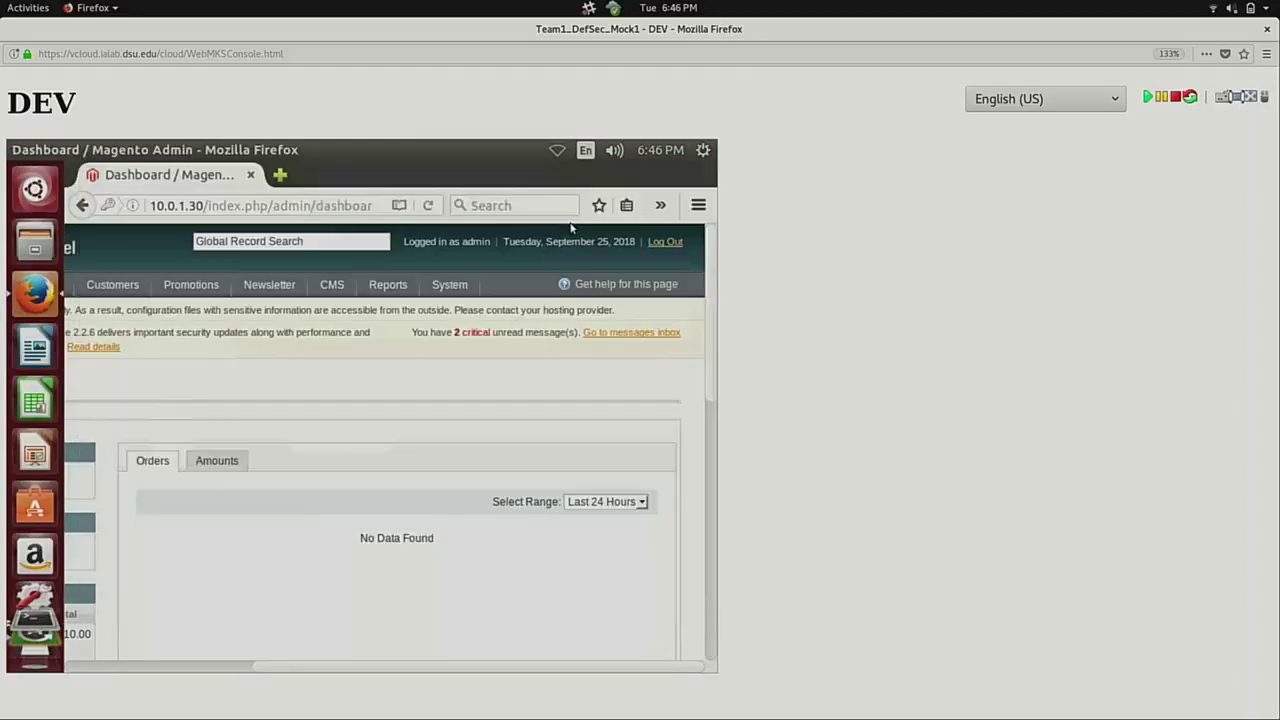
key("super")
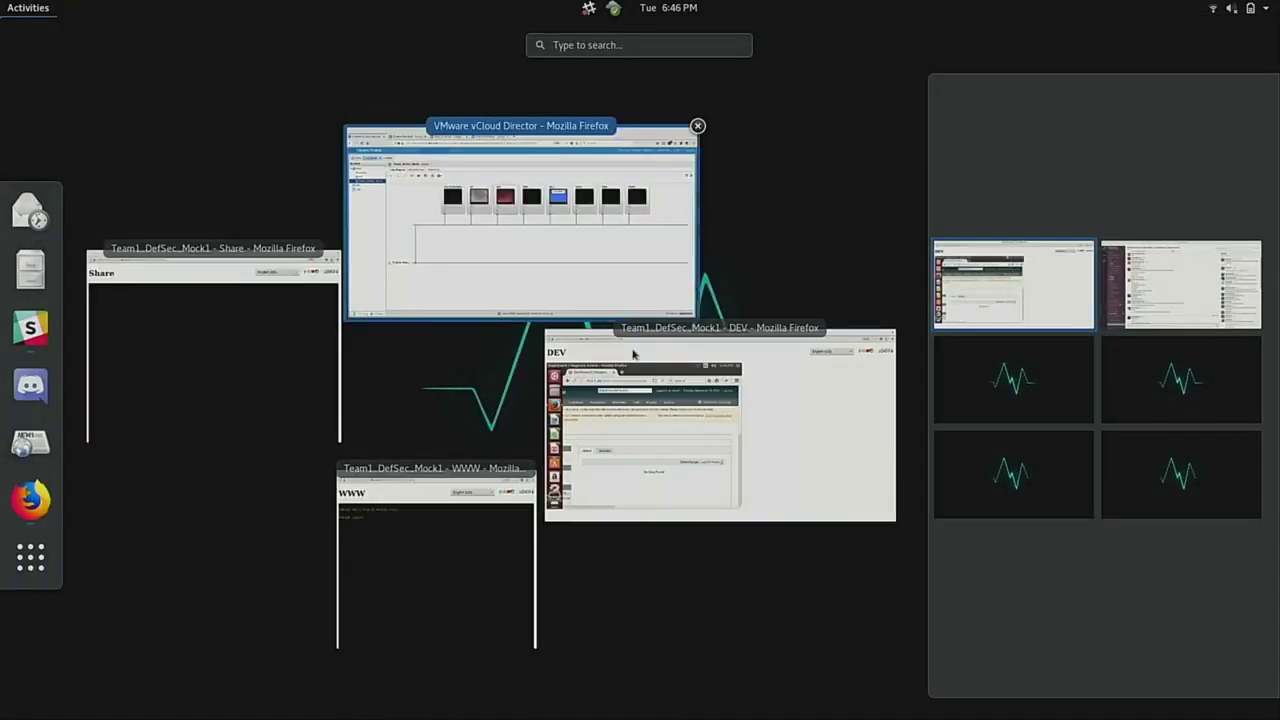
left_click(640, 290)
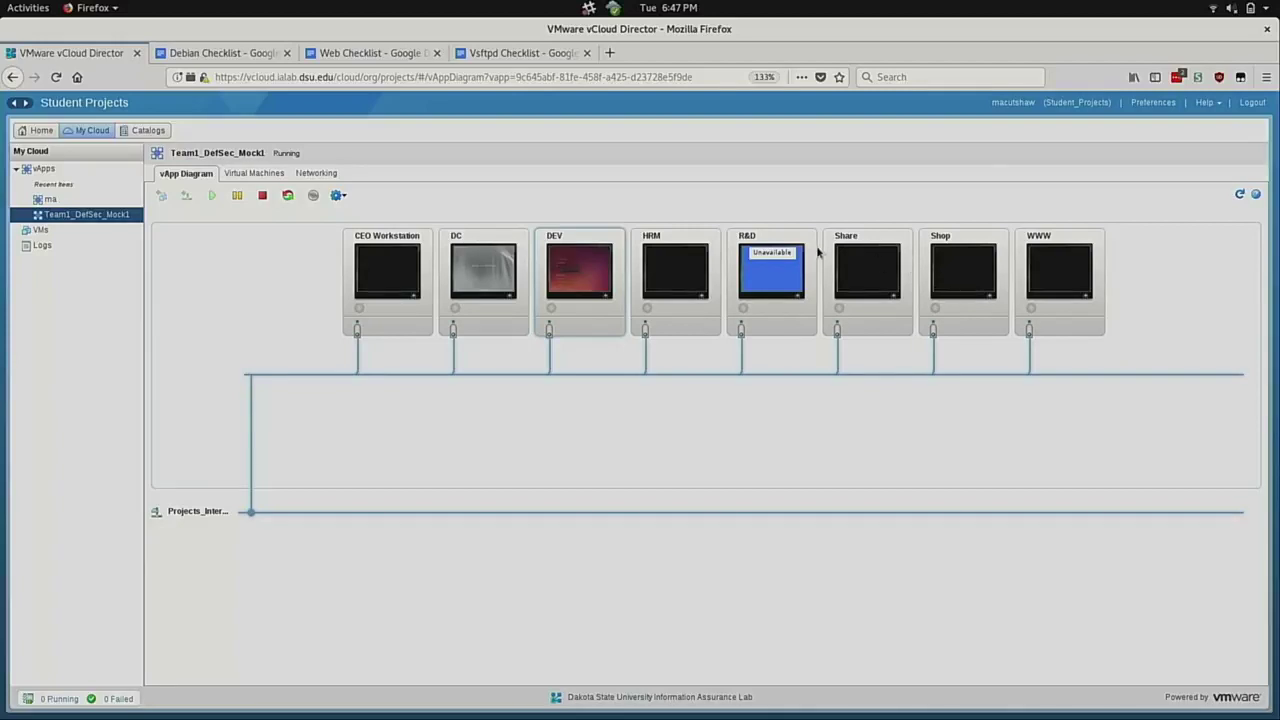
Open the Share VM's console, select the HRM VM, then return to the vApp diagram.
left_click(857, 266)
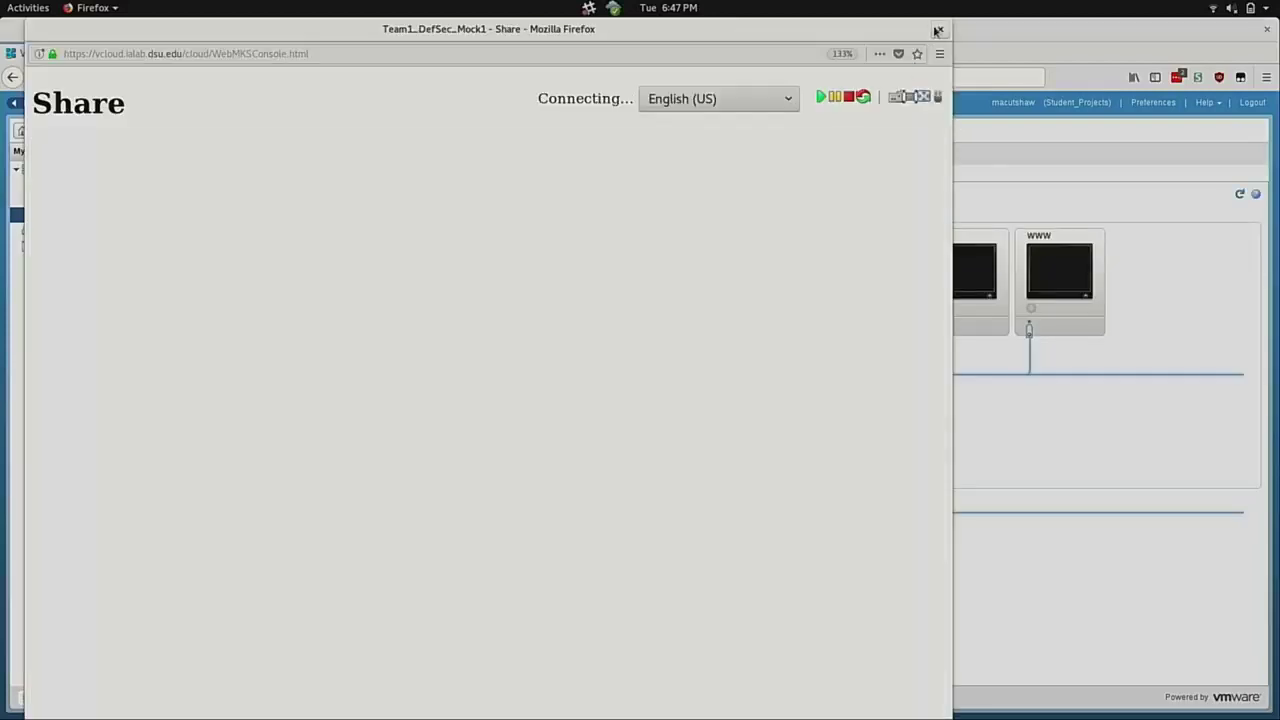
left_click(959, 118)
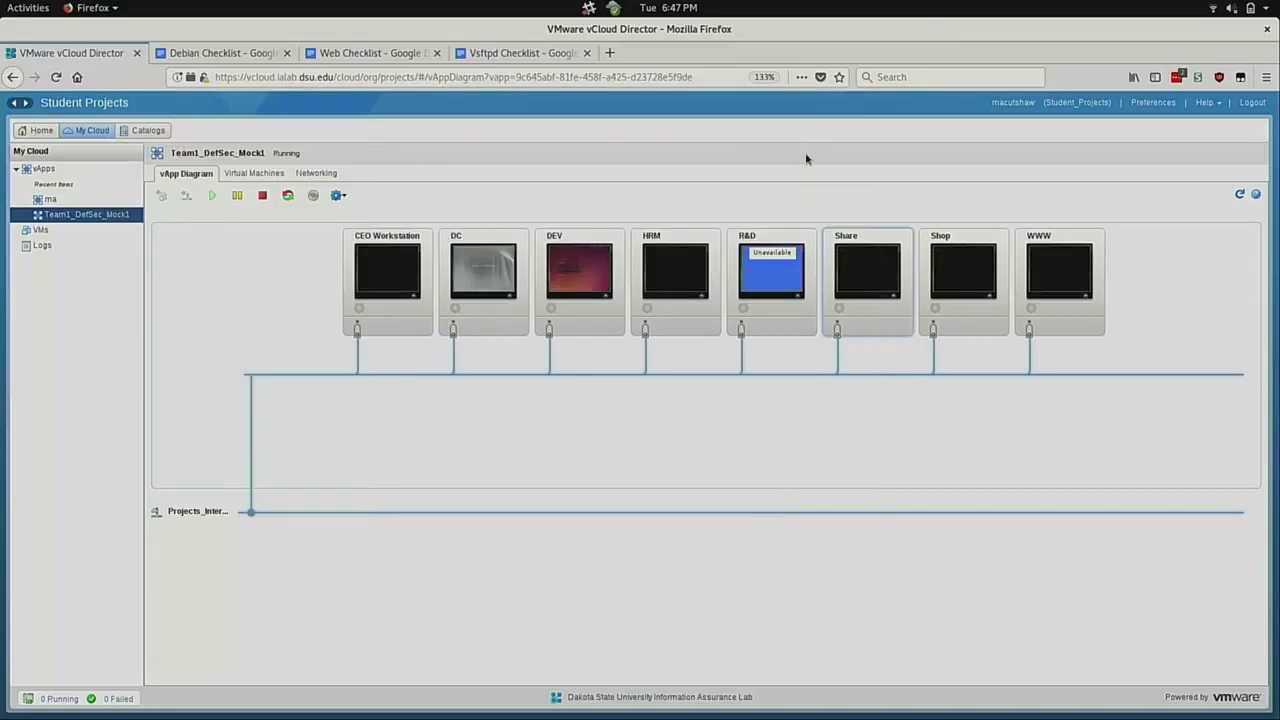
left_click(682, 266)
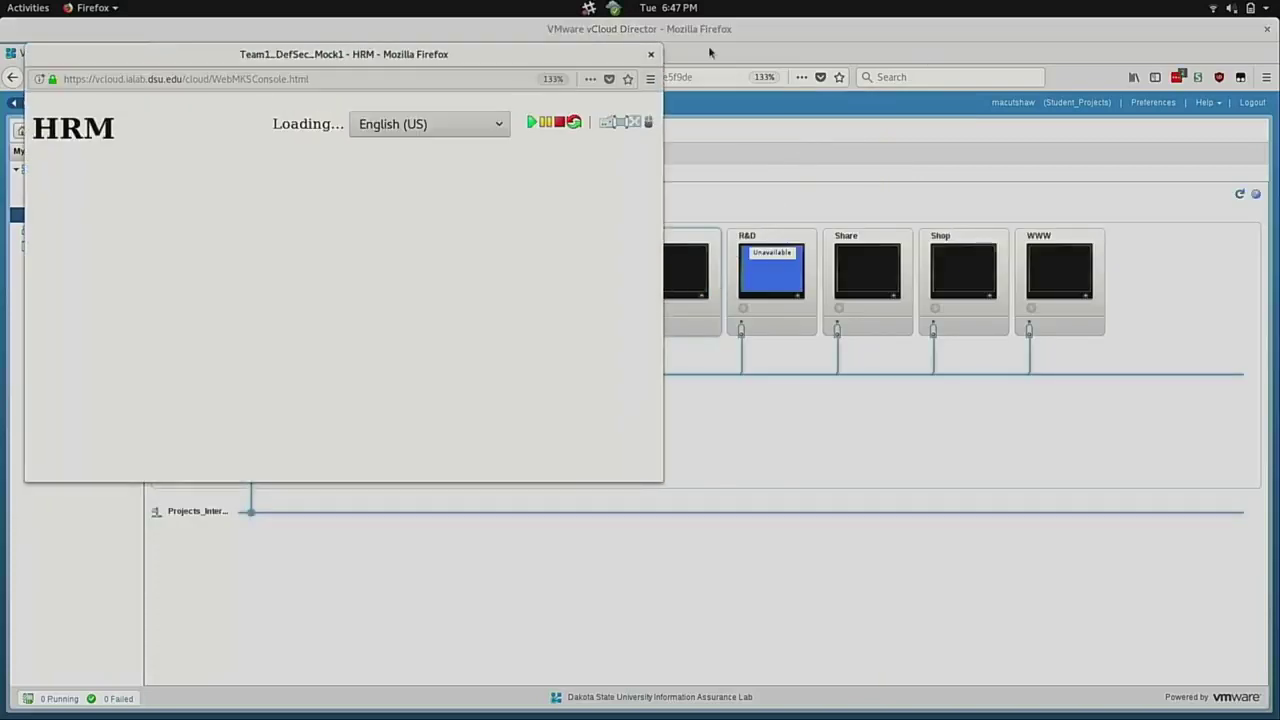
left_click(708, 45)
Open the Shop VM's console full-screen and enter root as the login name.
left_click(962, 279)
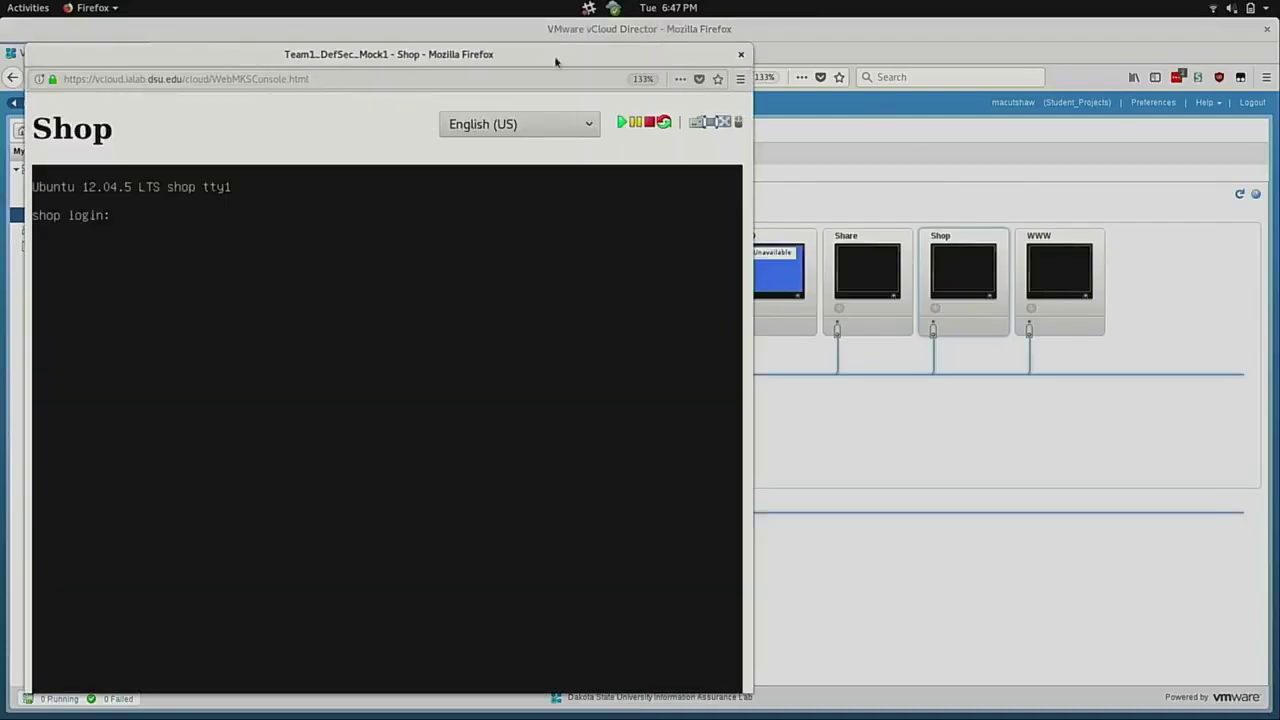
double_click(555, 53)
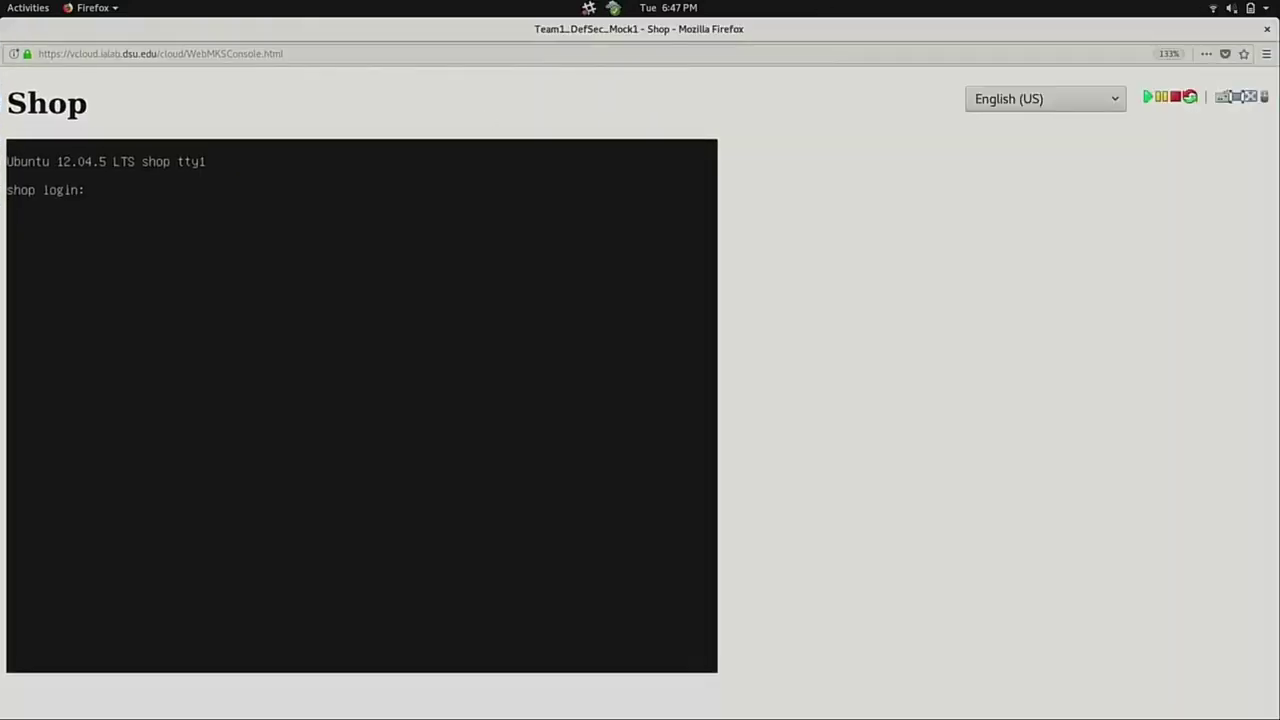
type("root")
key("Return")
key("Return")
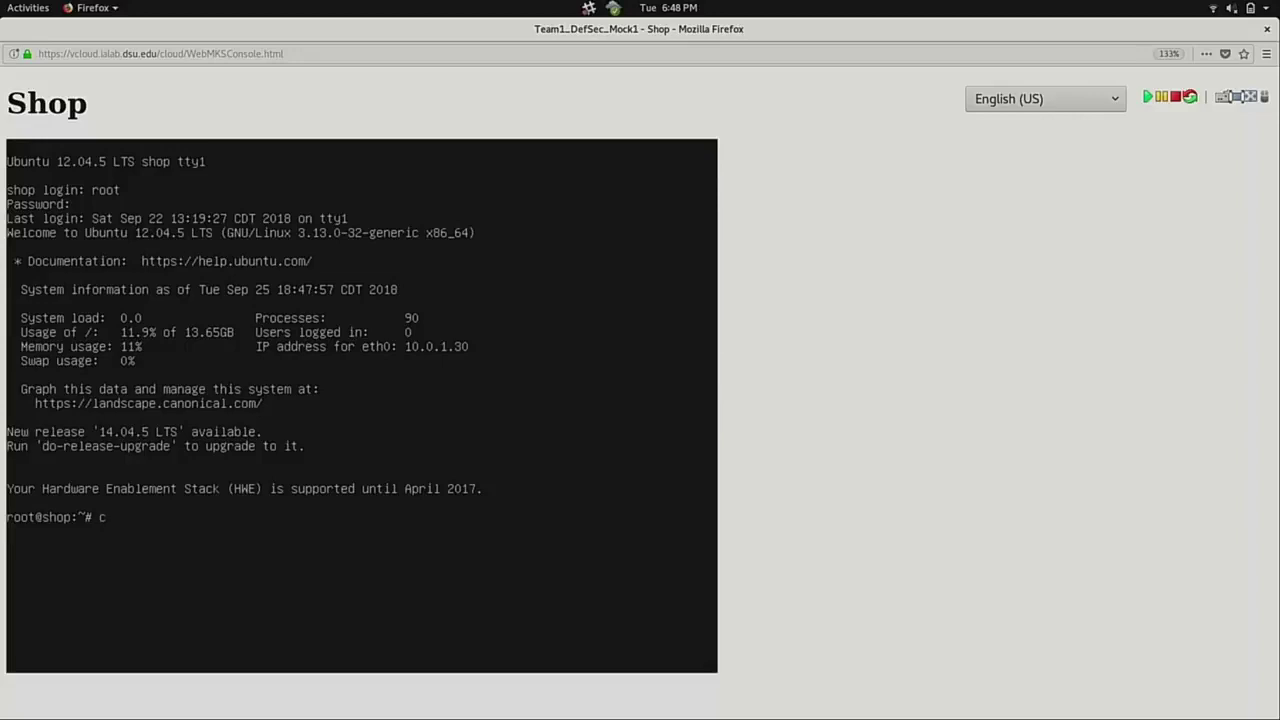
Change into /etc/php5 and list its contents.
type("d /etc/php5/")
key("Return")
type("ls")
key("Return")
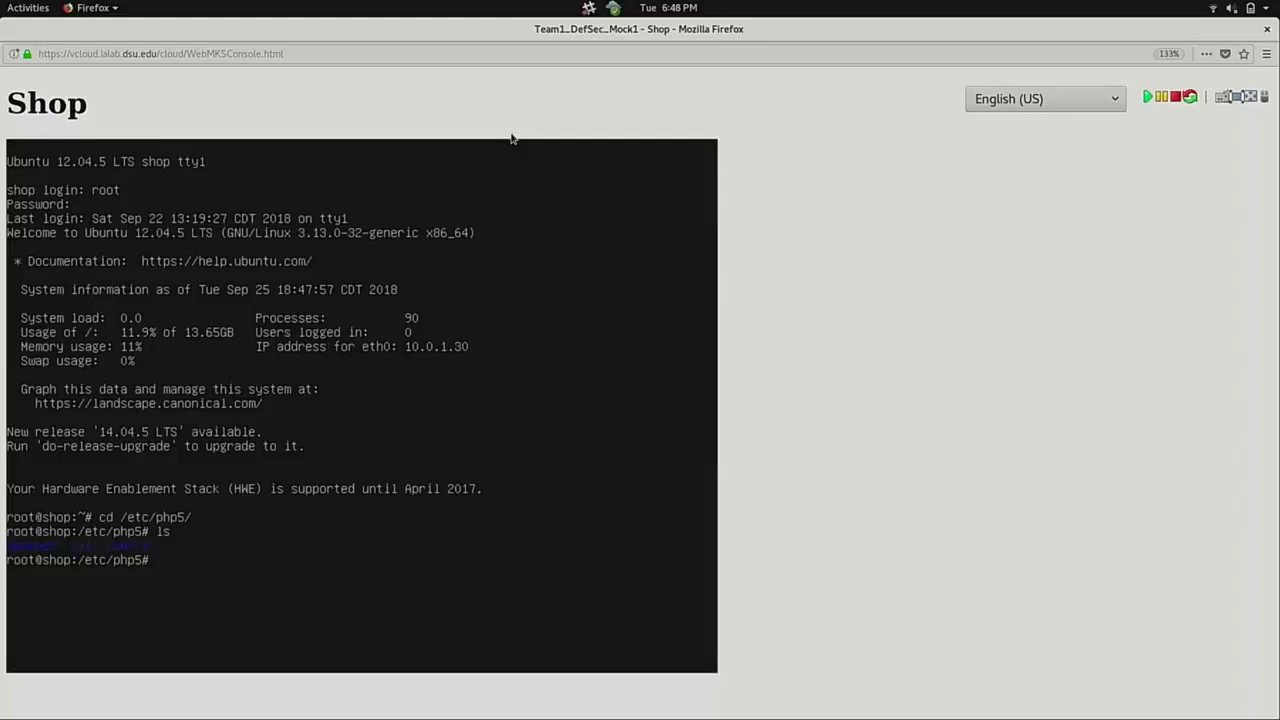
key("super")
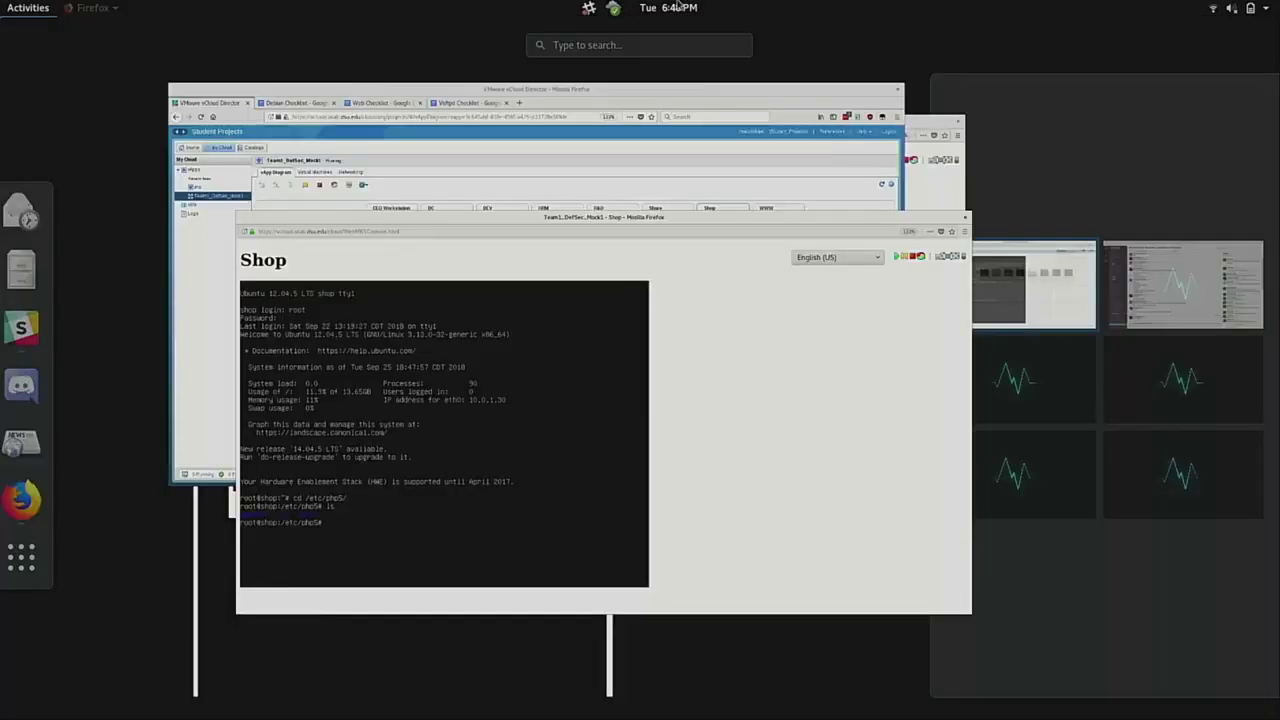
key("super")
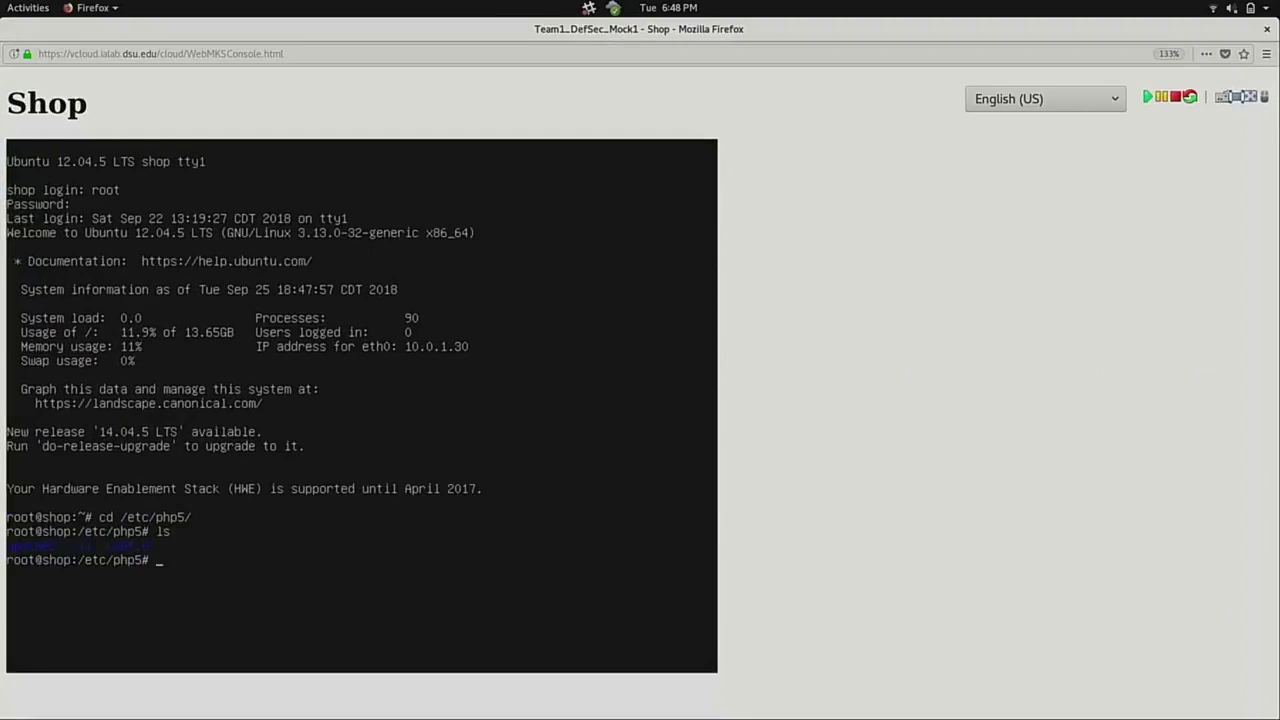
key("super")
key("super")
Move into the apache2 directory, list its files, and open php.ini in vim.
type("cd ap")
key("Tab")
key("Return")
type("ls")
key("Return")
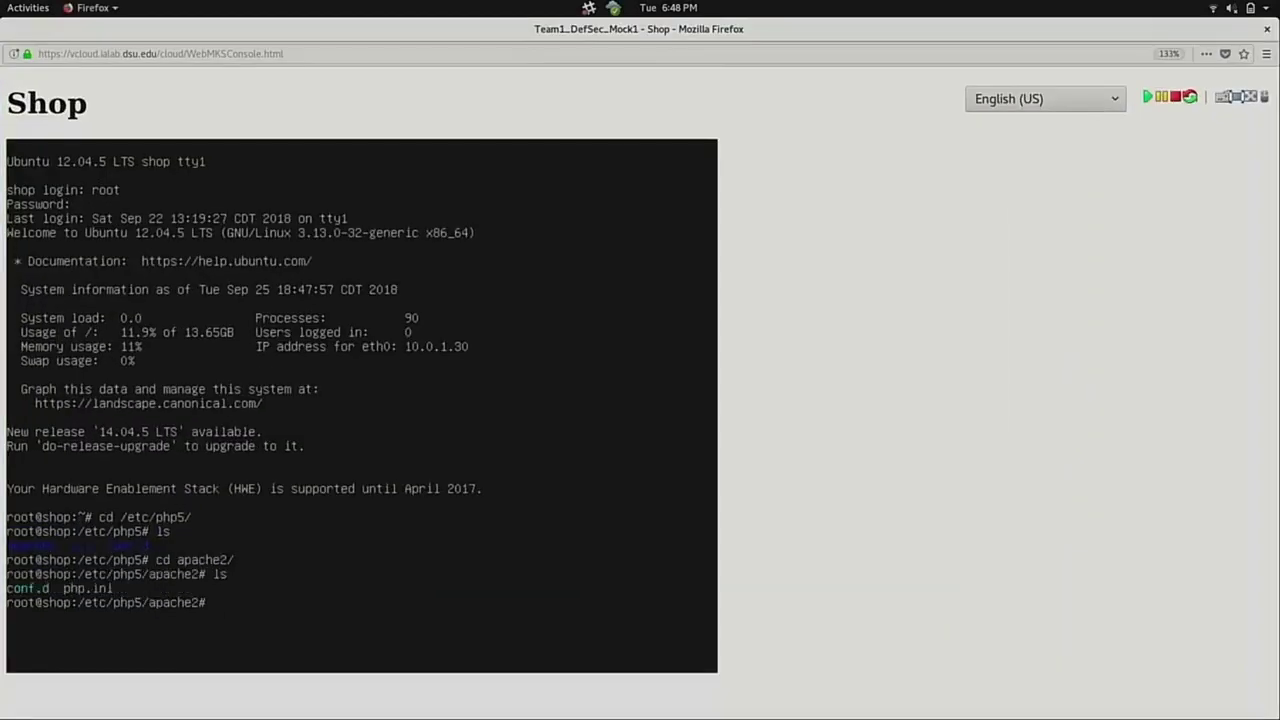
type("vim p")
key("Tab")
Close the DEV machine window and page through php.ini down to its end.
key("alt+Tab")
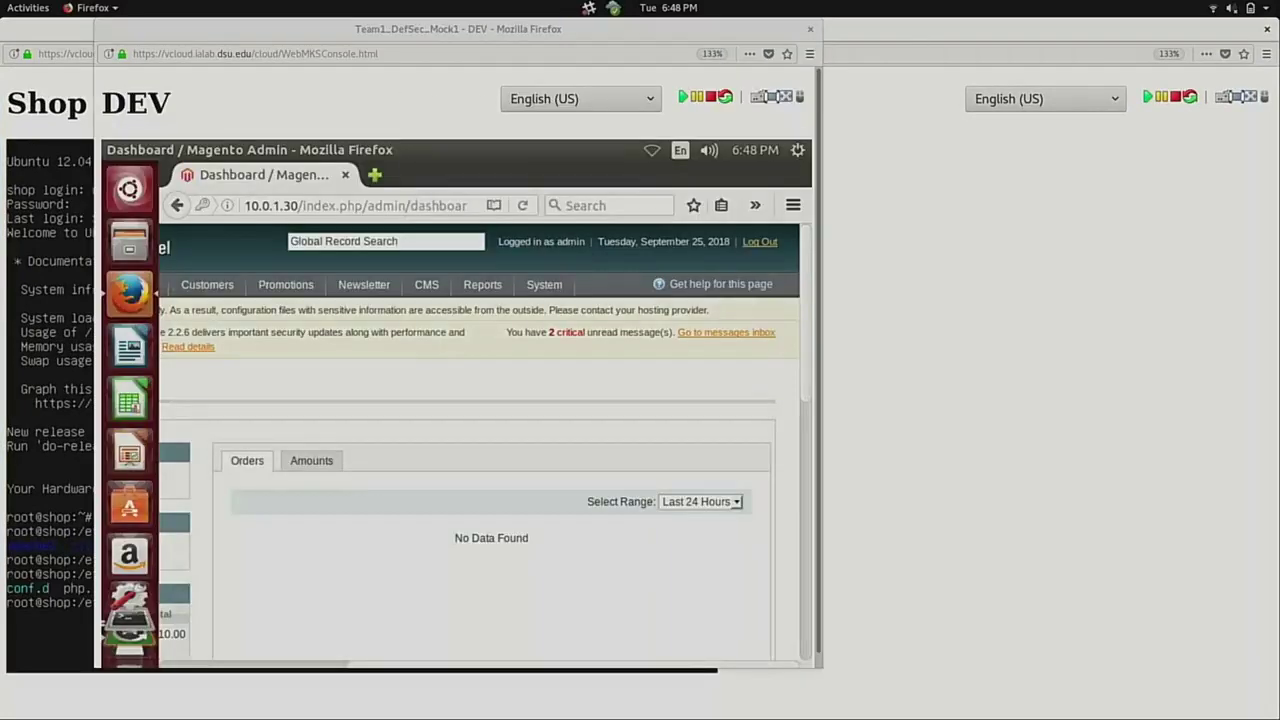
left_click(810, 29)
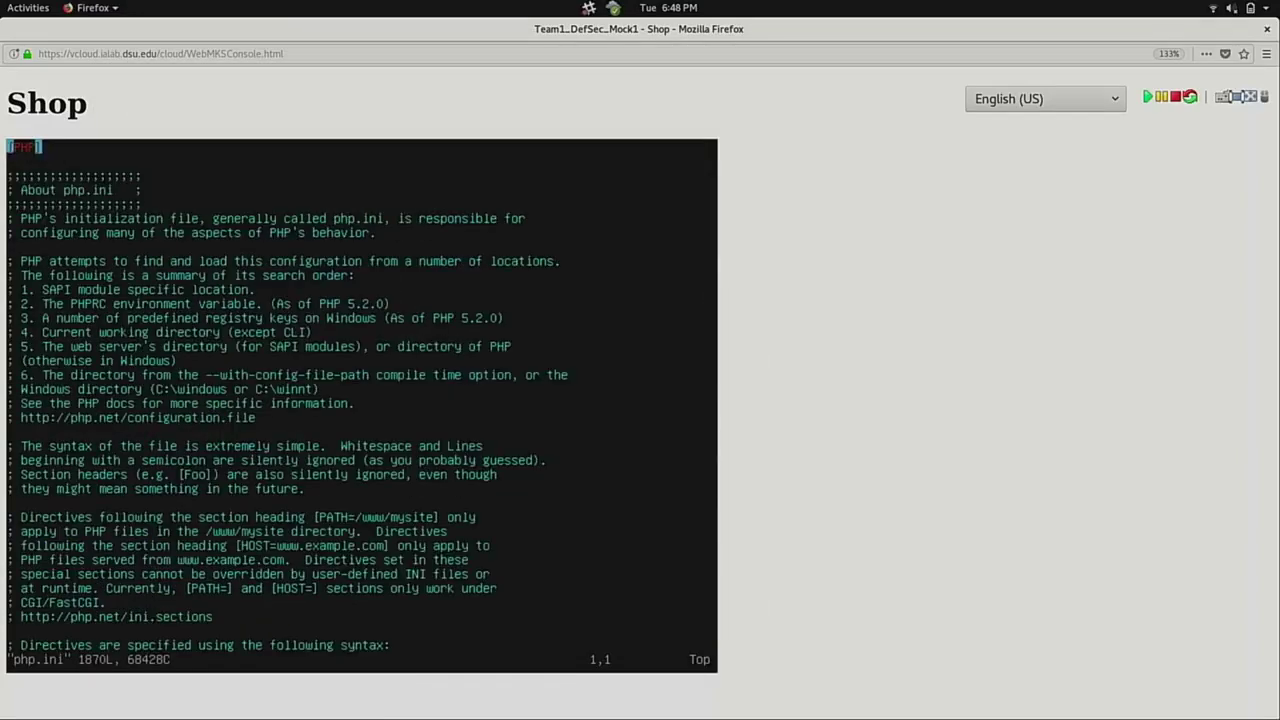
key("Down")
key("Down")
key("Down")
key("Down")
key("Down")
key("Down")
key("Down")
key("Down")
key("Down")
key("Down")
key("Down")
key("Down")
key("Down")
key("Down")
key("Down")
key("Down")
key("Down")
key("Down")
key("Down")
key("Down")
key("Down")
key("Down")
key("Down")
key("Down")
key("Down")
key("Down")
key("Down")
key("Down")
key("Down")
key("Down")
key("Down")
key("Down")
key("Down")
key("Down")
key("Down")
key("Down")
key("Down")
key("Down")
key("Down")
key("Down")
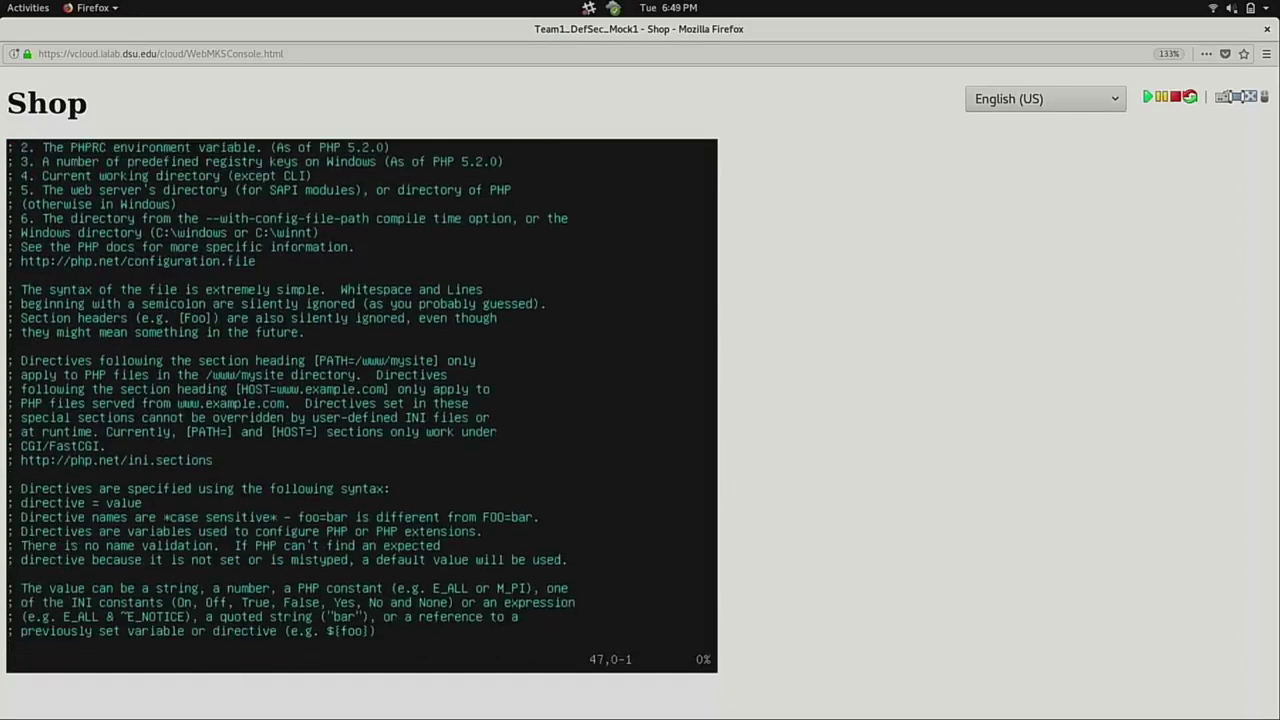
key("Down")
key("Down")
key("Down")
key("Down")
key("Down")
key("Down")
key("Down")
key("Down")
key("Down")
key("Down")
key("Down")
key("Down")
key("Down")
key("Down")
key("Down")
key("Down")
key("Down")
key("Down")
key("Down")
key("Down")
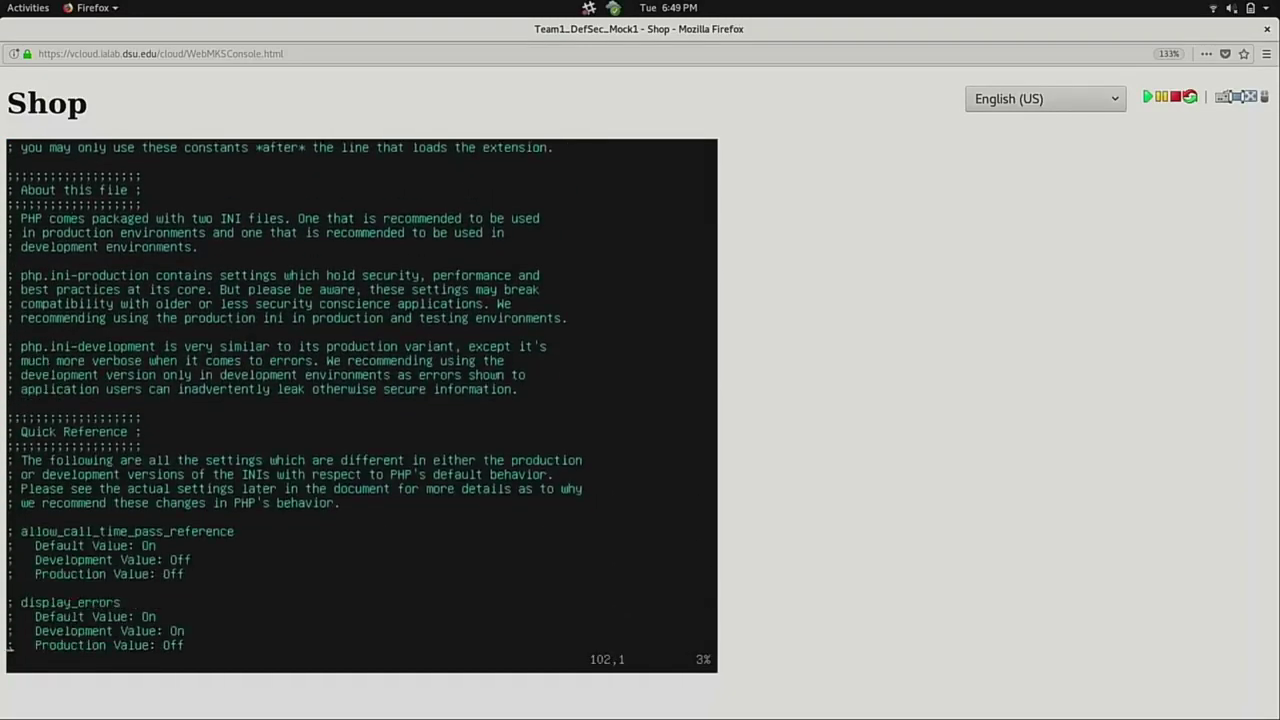
key("shift+g")
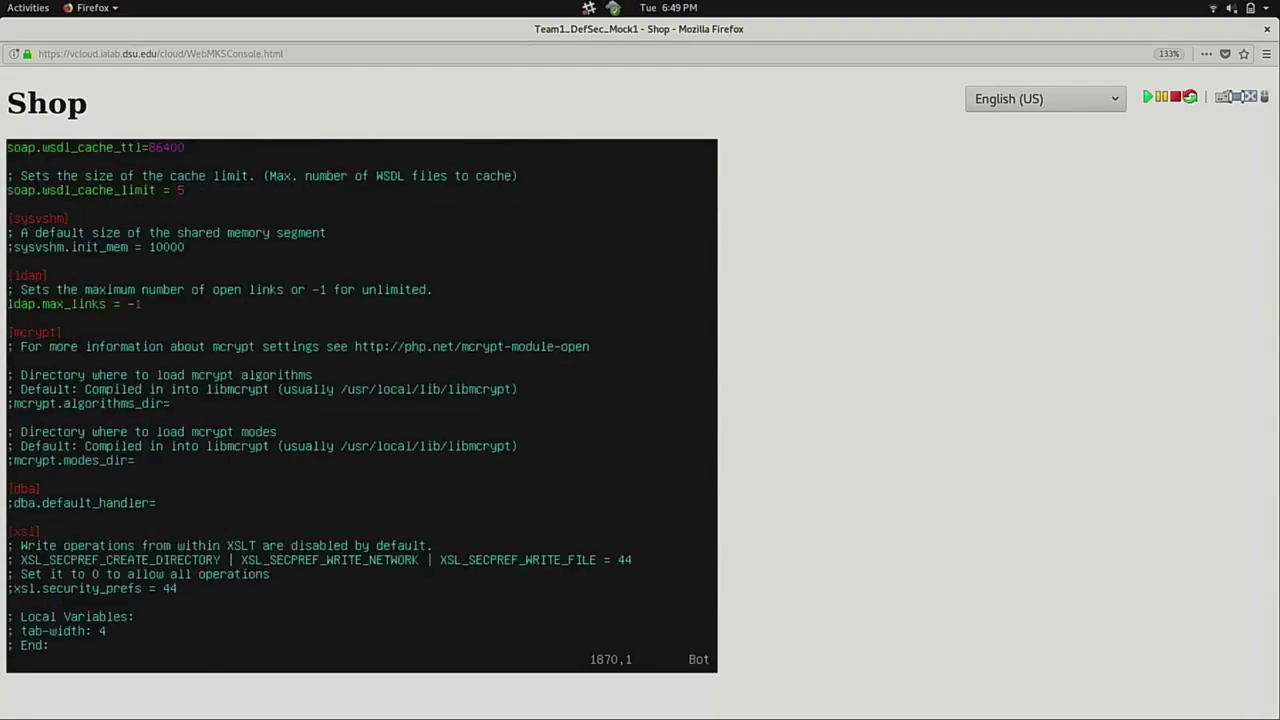
key("Up")
key("Up")
key("Up")
key("Up")
key("Up")
key("Up")
key("super")
Review the Web Checklist's php.ini settings: display_errors, short_open_tag and the disable_functions line.
left_click(443, 274)
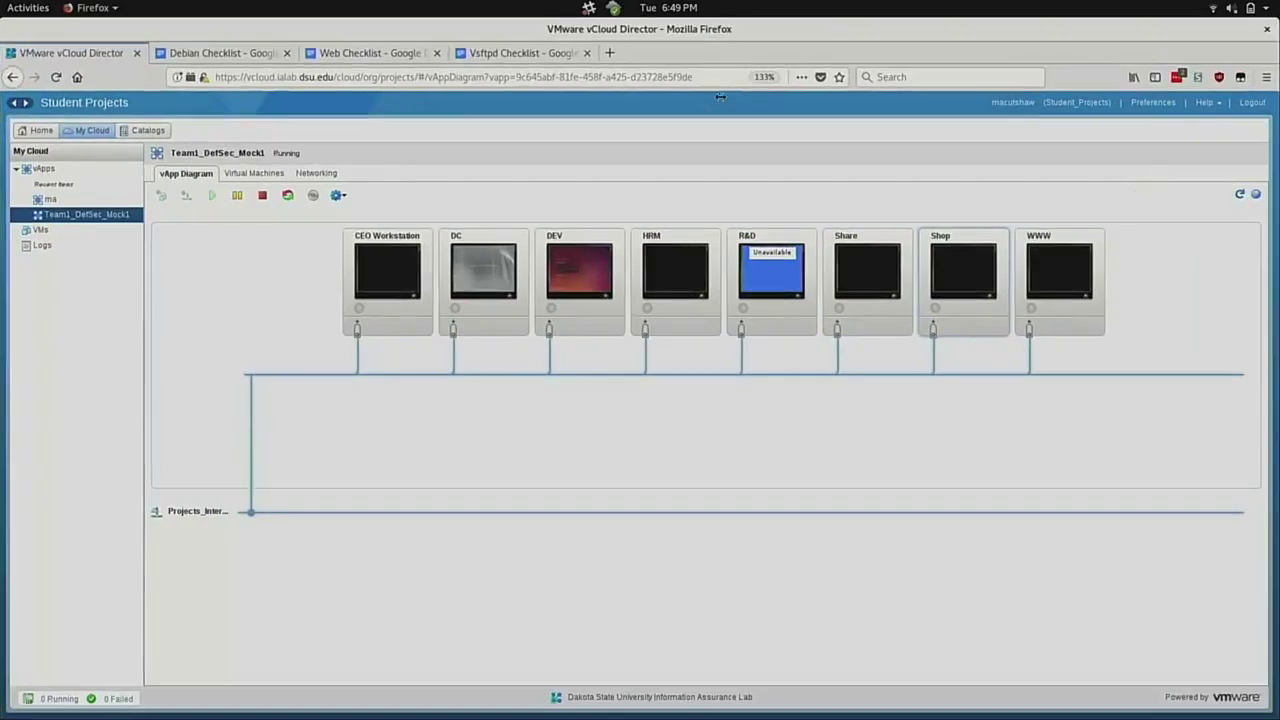
left_click(358, 60)
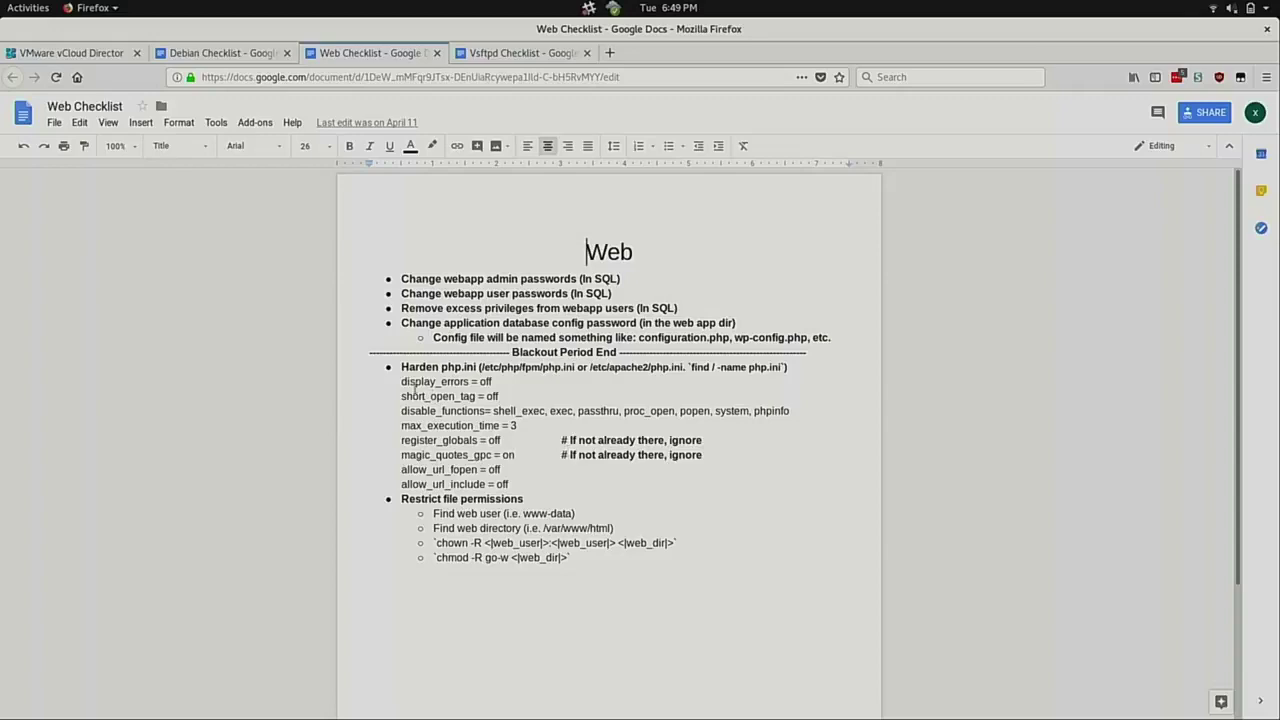
left_click_drag(402, 384, 506, 399)
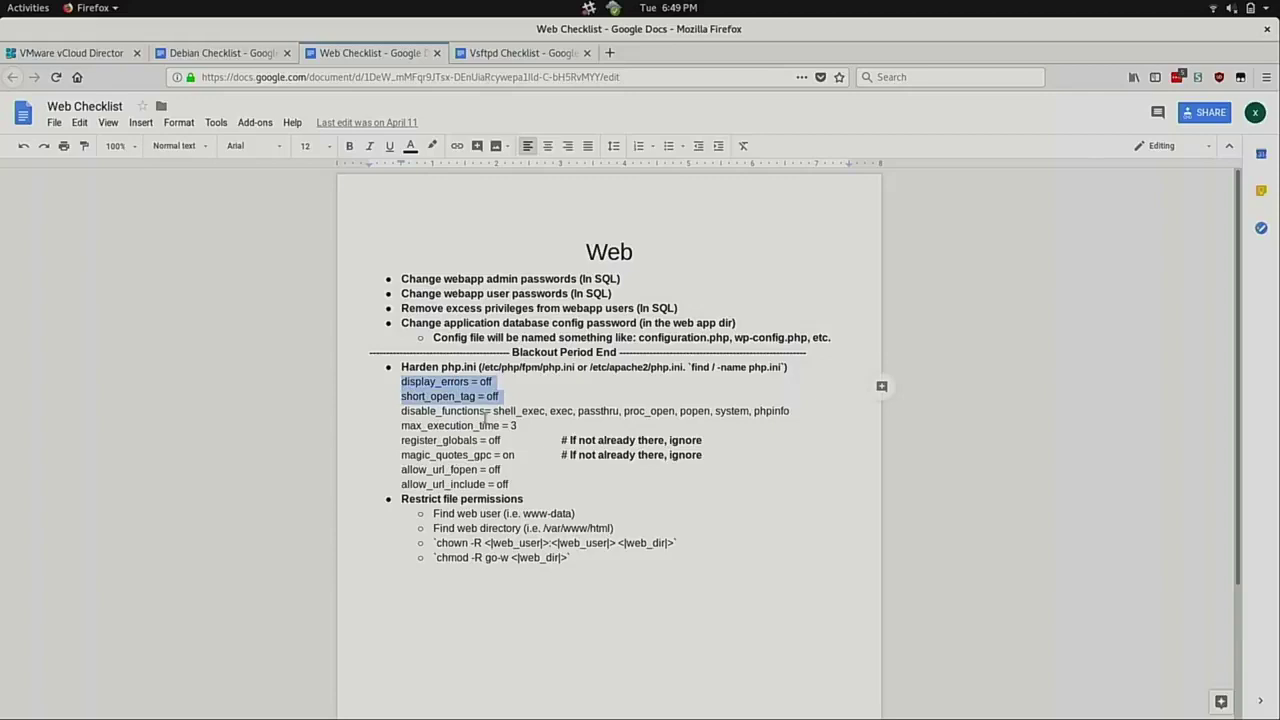
double_click(462, 398)
left_click(464, 398)
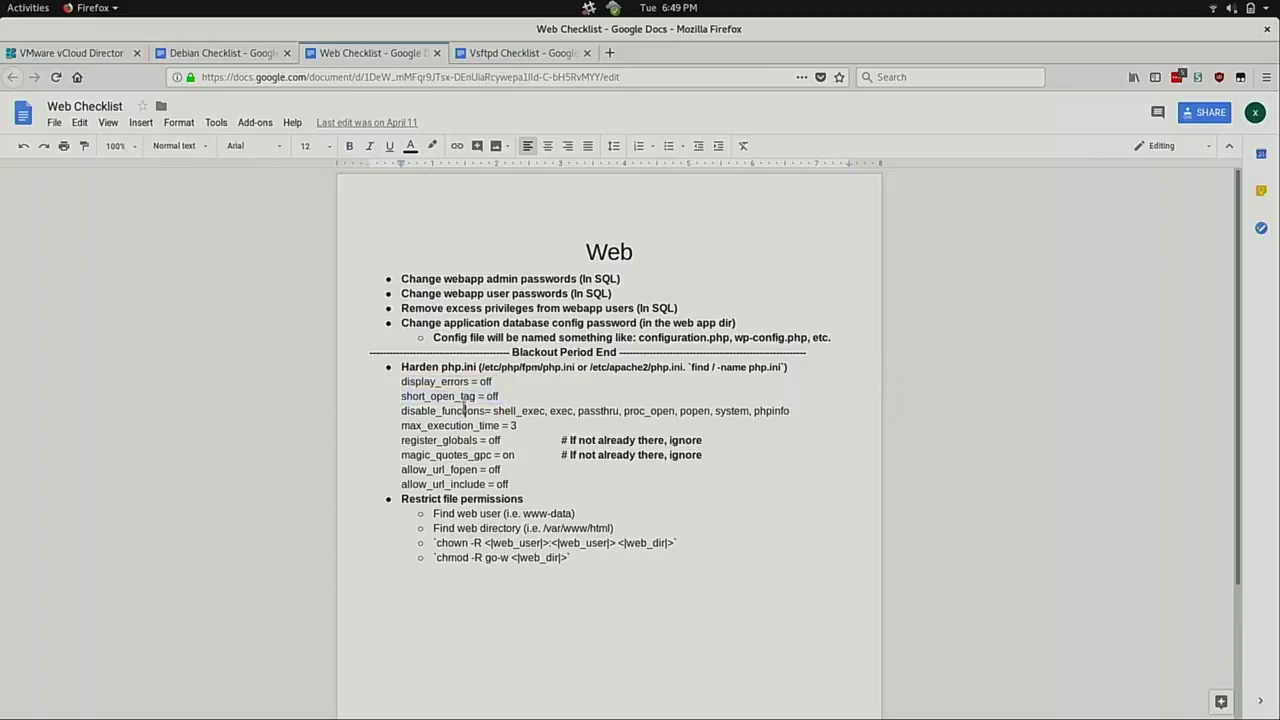
double_click(465, 410)
triple_click(465, 410)
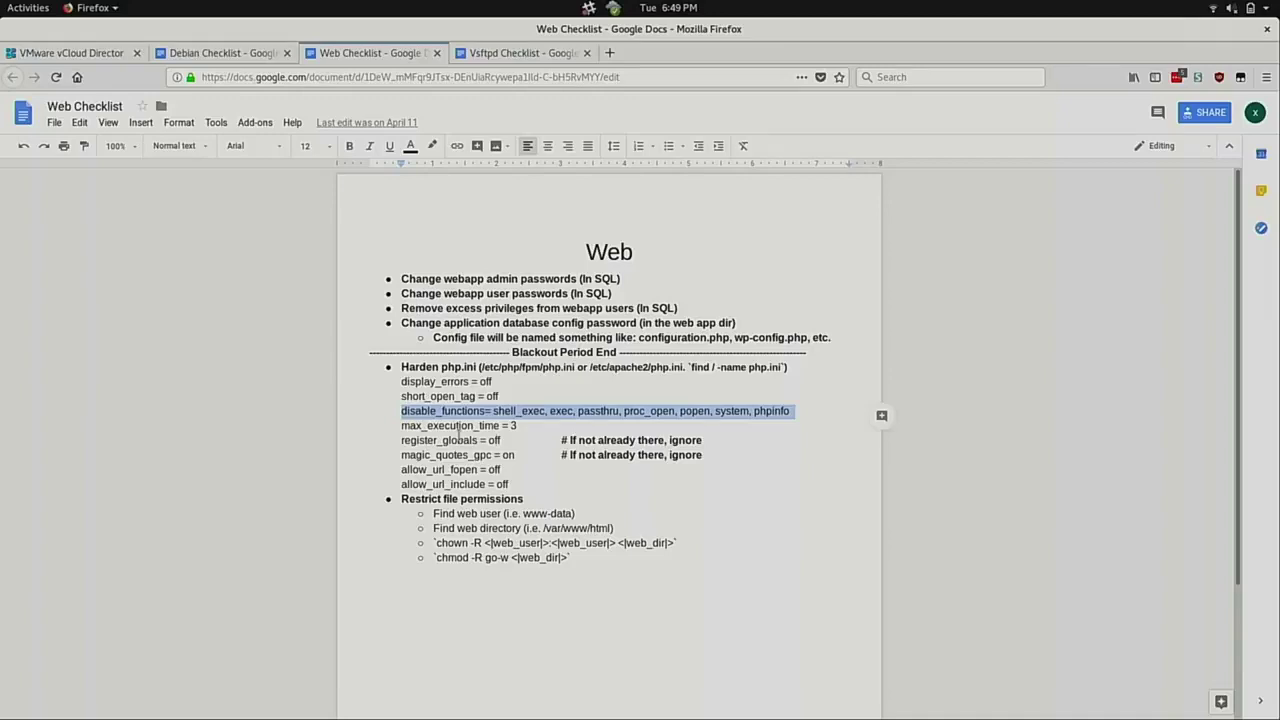
left_click(463, 420)
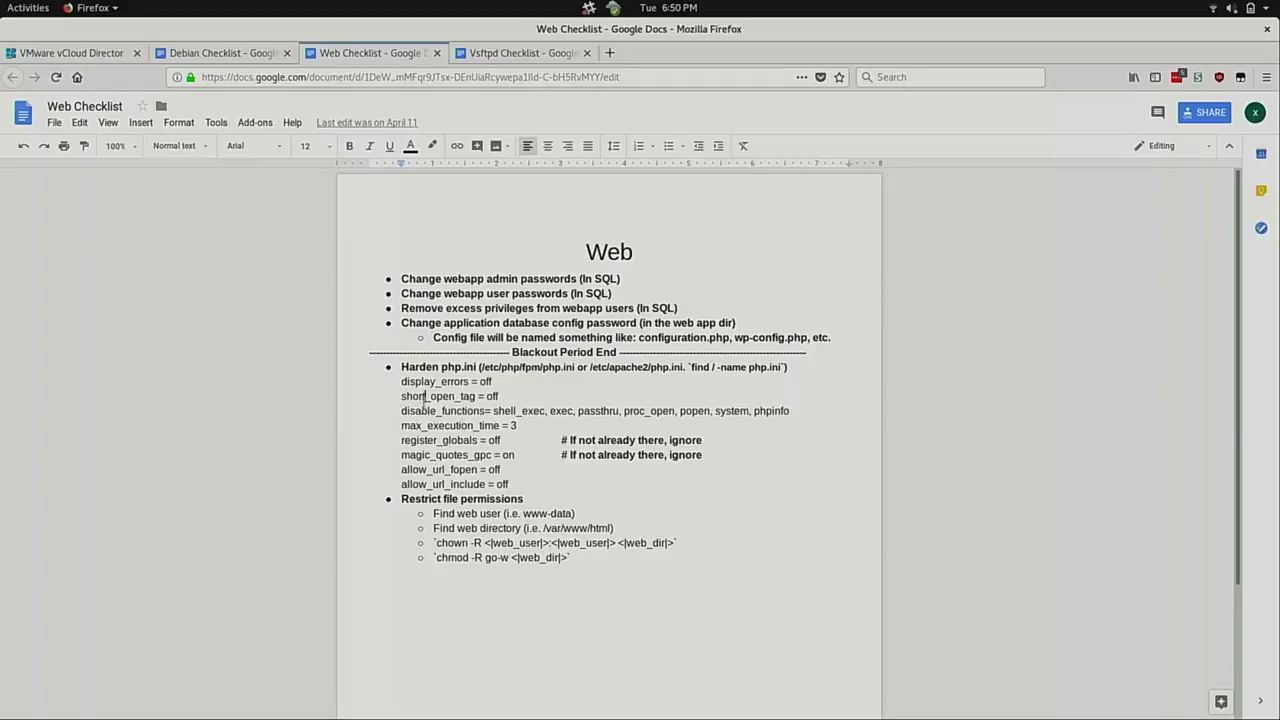
double_click(424, 396)
triple_click(430, 411)
key("alt")
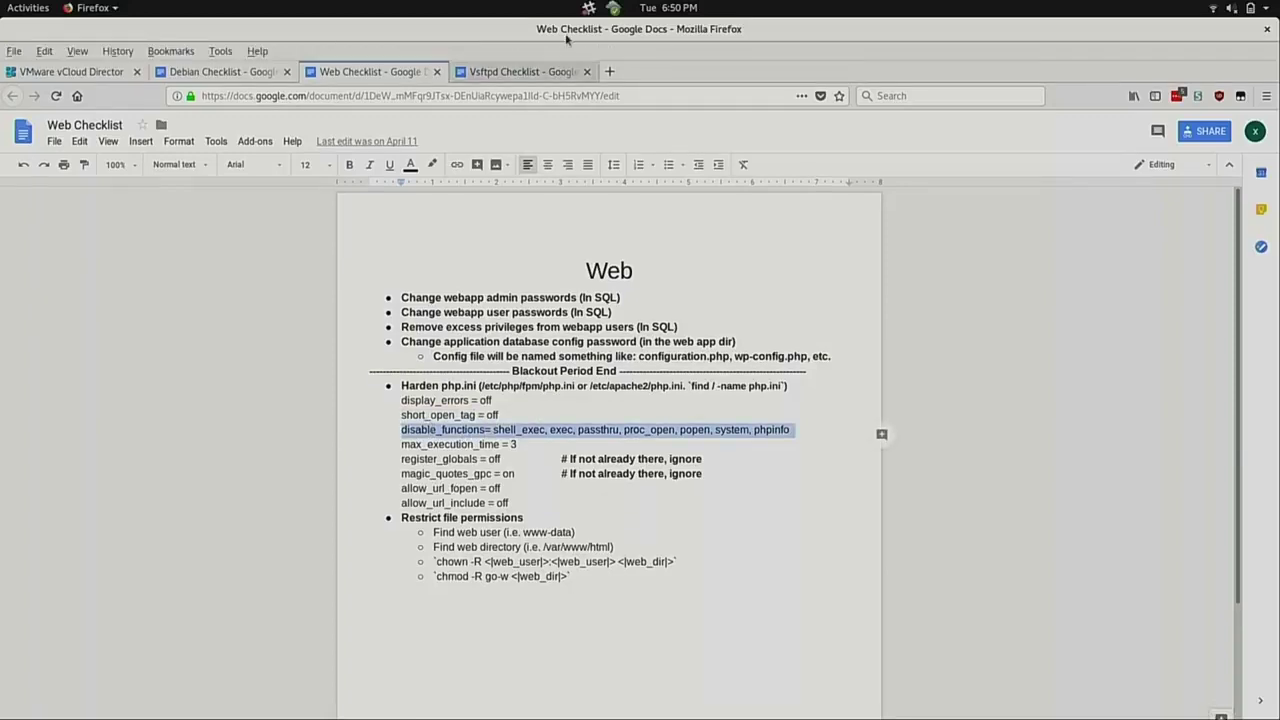
key("super")
Move around php.ini and tile the Shop console beside the Web Checklist document.
left_click(714, 486)
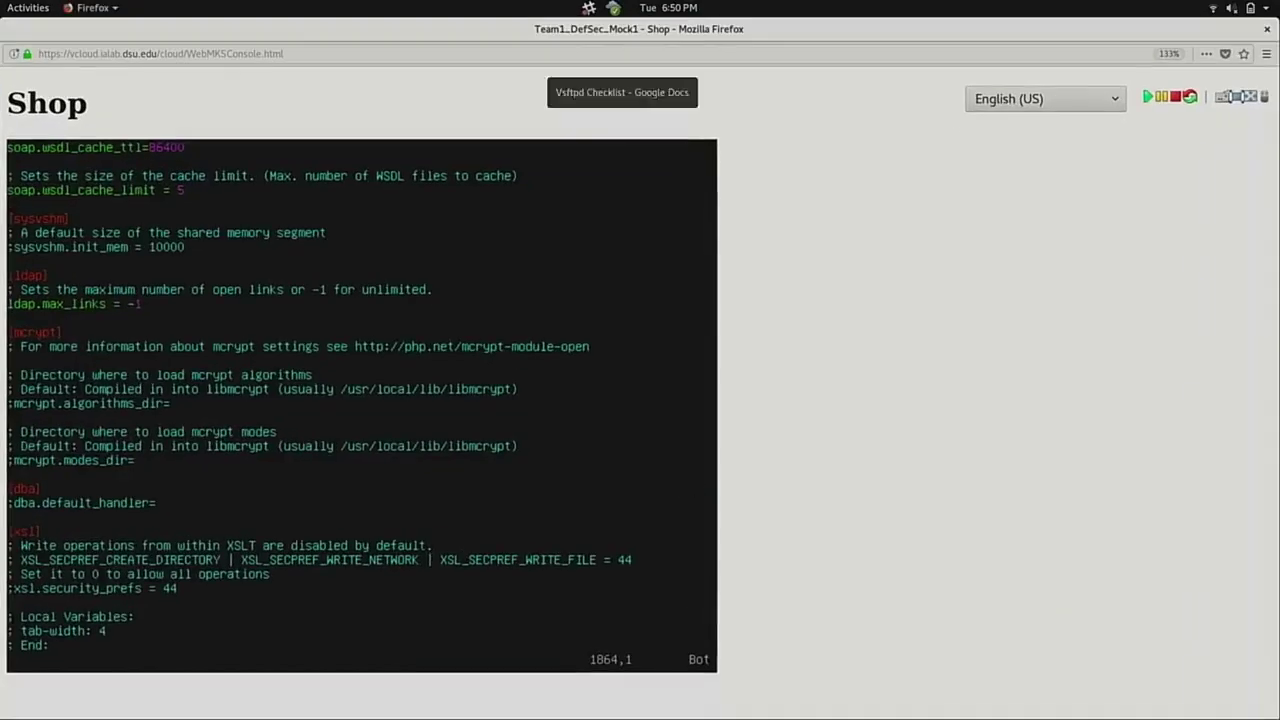
key("Up")
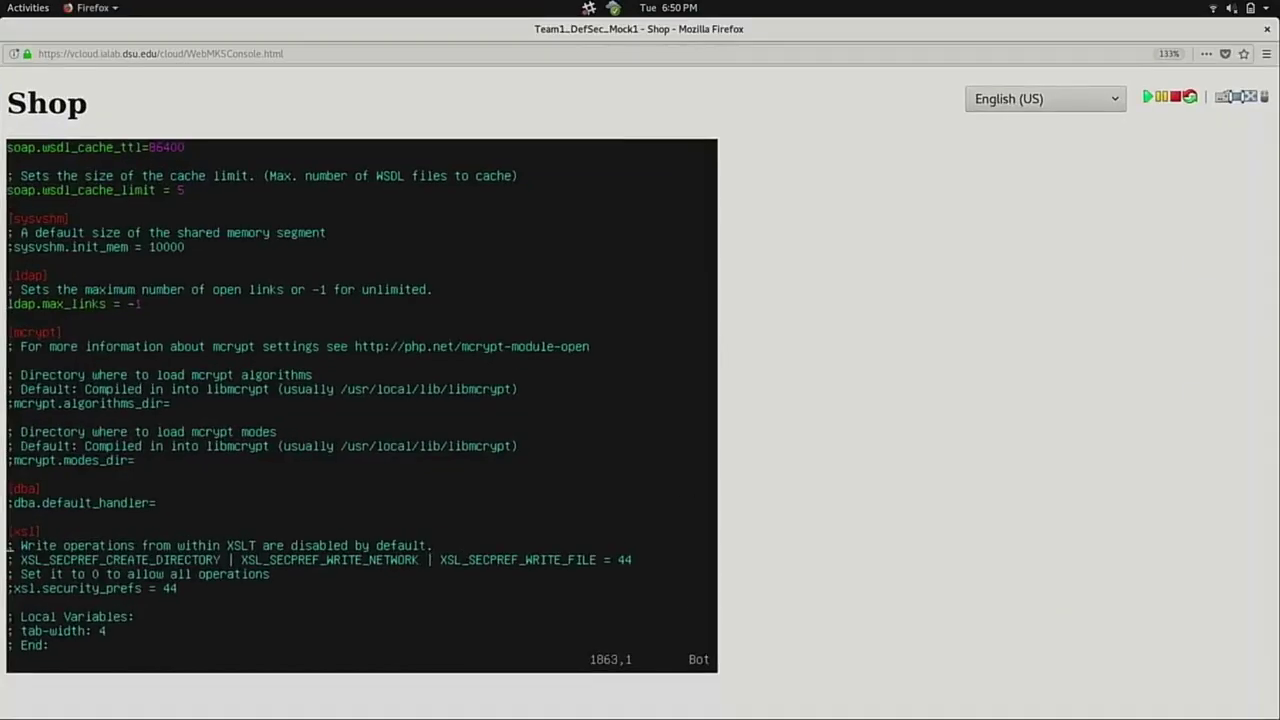
key("1")
key("8")
key("G")
key("Down")
key("Down")
key("Down")
key("Down")
key("Down")
key("Down")
key("Down")
key("Down")
key("Down")
key("Down")
key("Down")
key("Down")
key("Down")
key("Down")
key("Down")
key("Down")
key("Down")
key("Down")
key("Down")
key("Down")
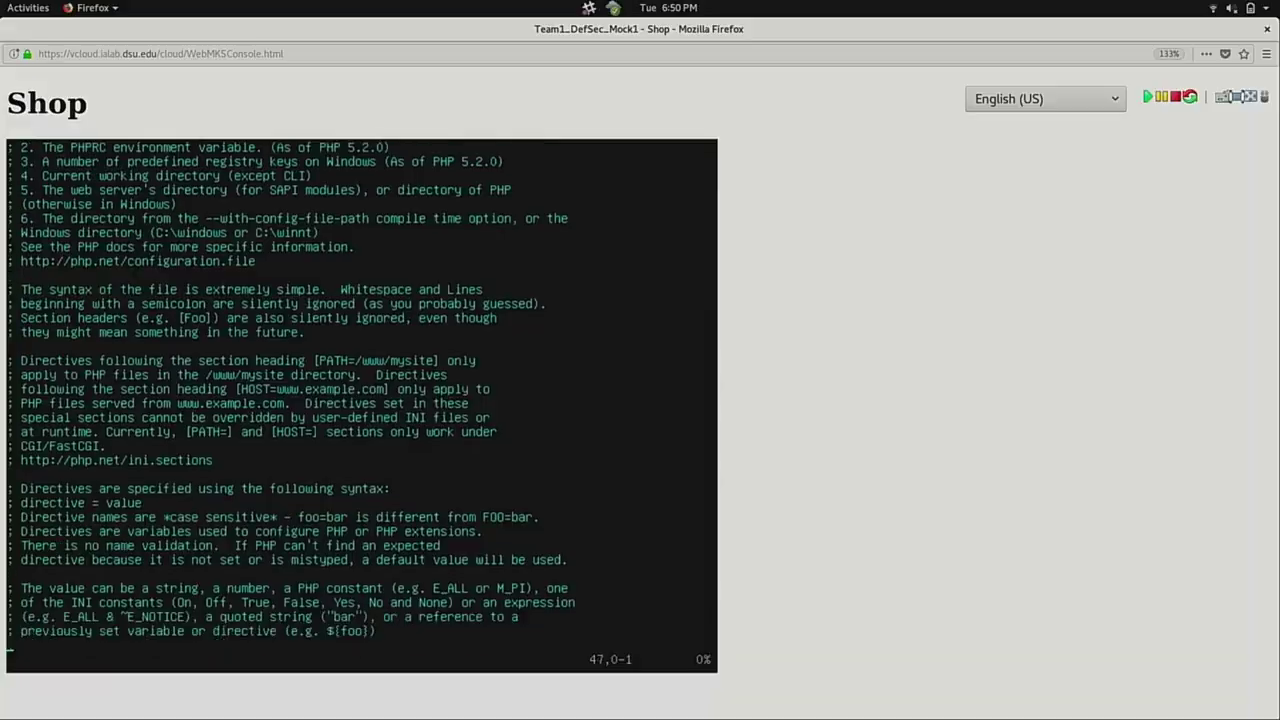
key("Down")
key("Down")
key("Down")
key("Down")
key("Down")
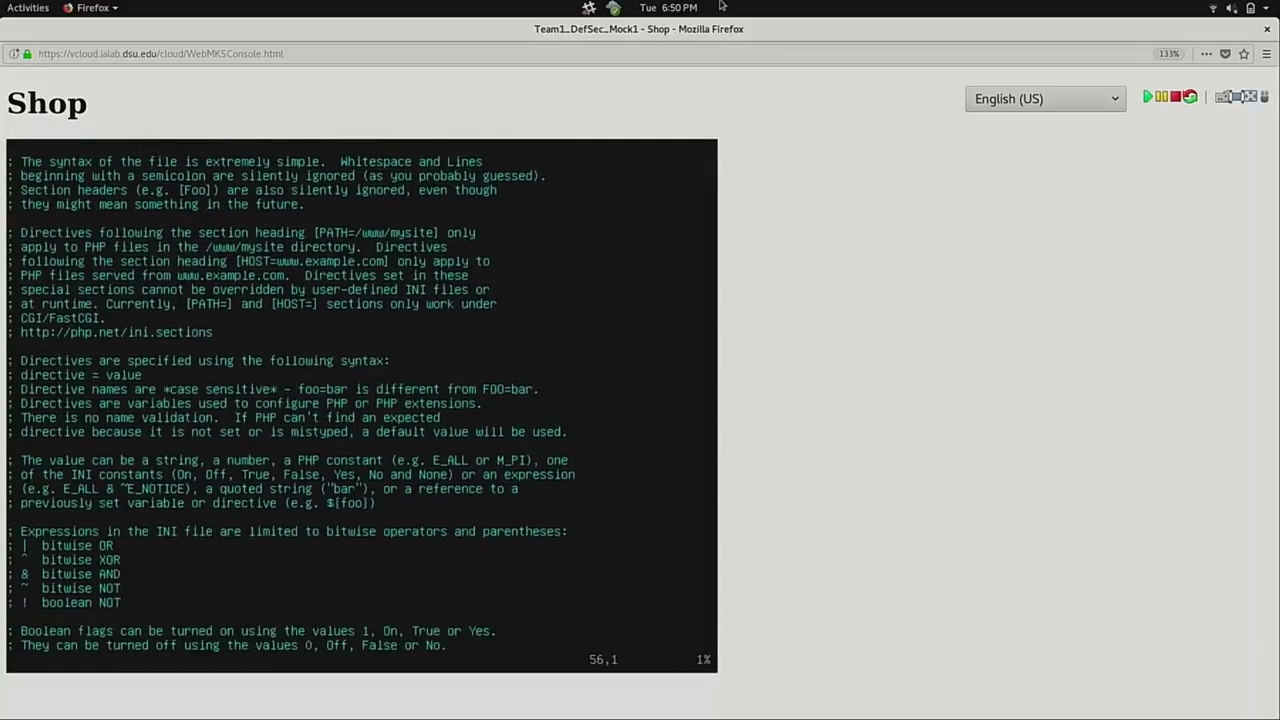
left_click_drag(750, 29, 2, 352)
left_click_drag(943, 29, 1279, 380)
left_click(400, 450)
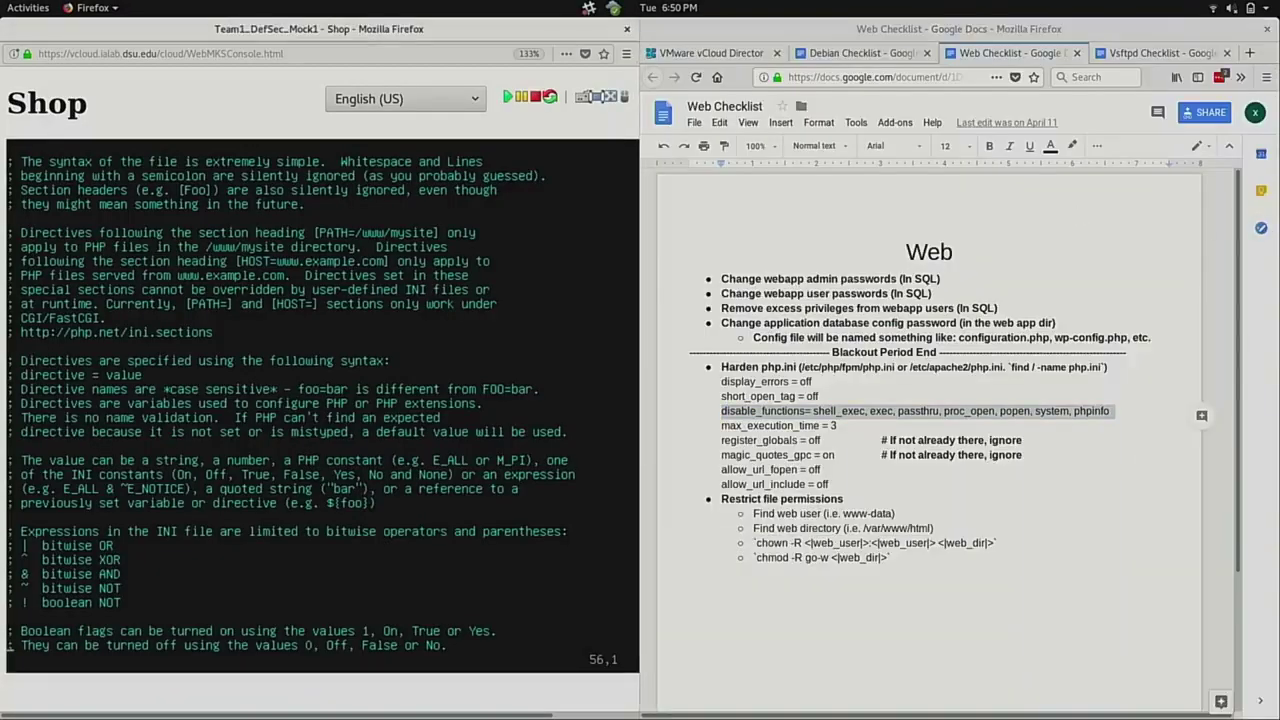
Find disable_functions and append shell_exec,exec,passthru,proc_open,popen,system,phpinfo to it.
type("/disable")
key("Return")
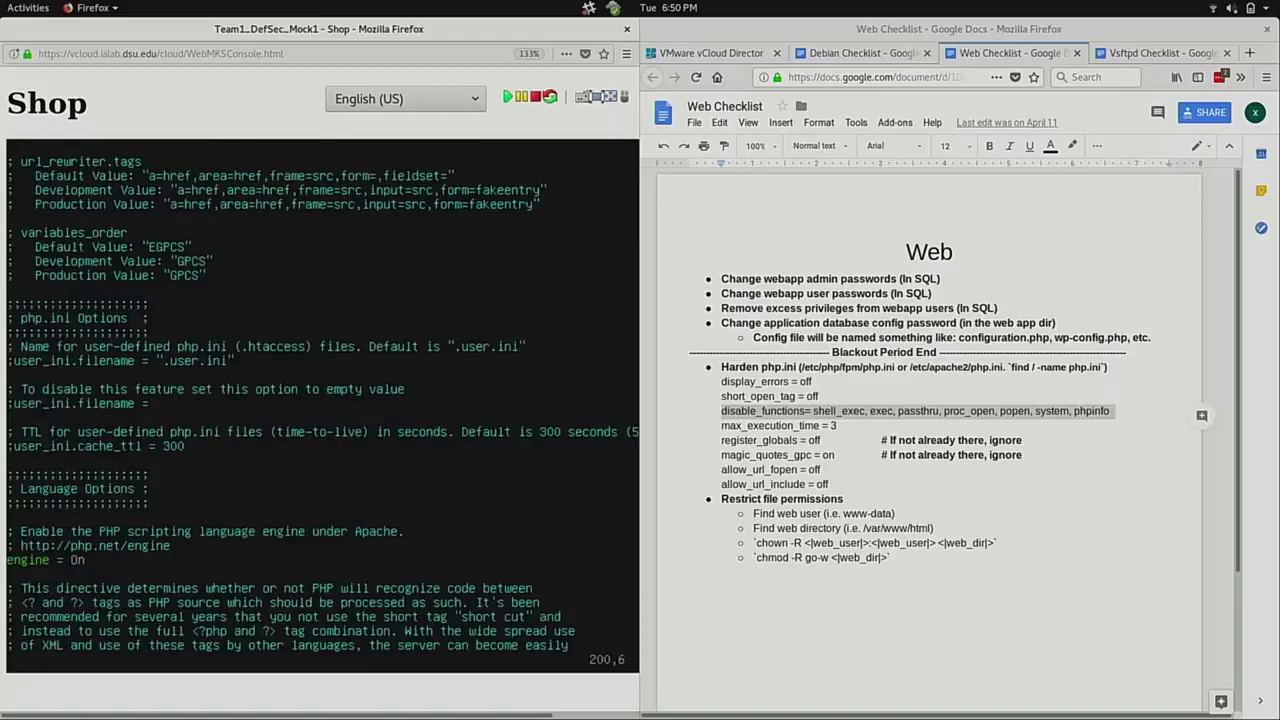
type("/disable_function")
key("Return")
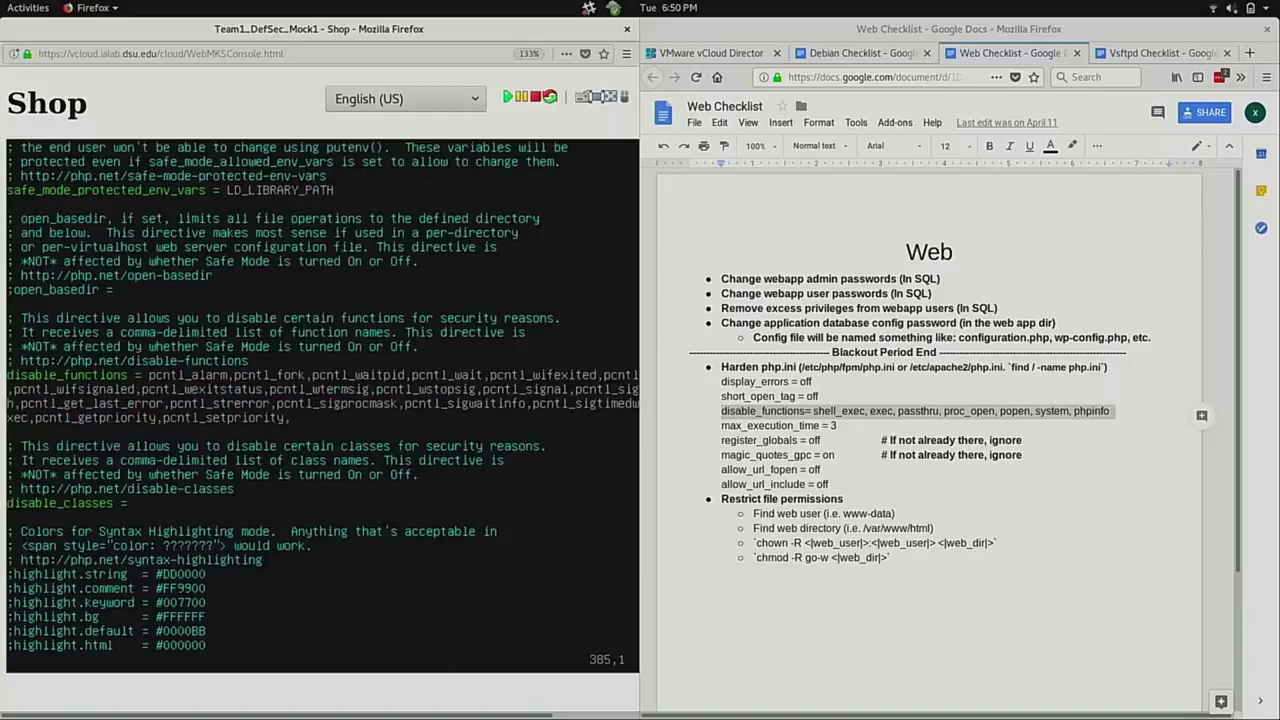
key("Right")
key("o")
key("BackSpace")
type("shell_exe")
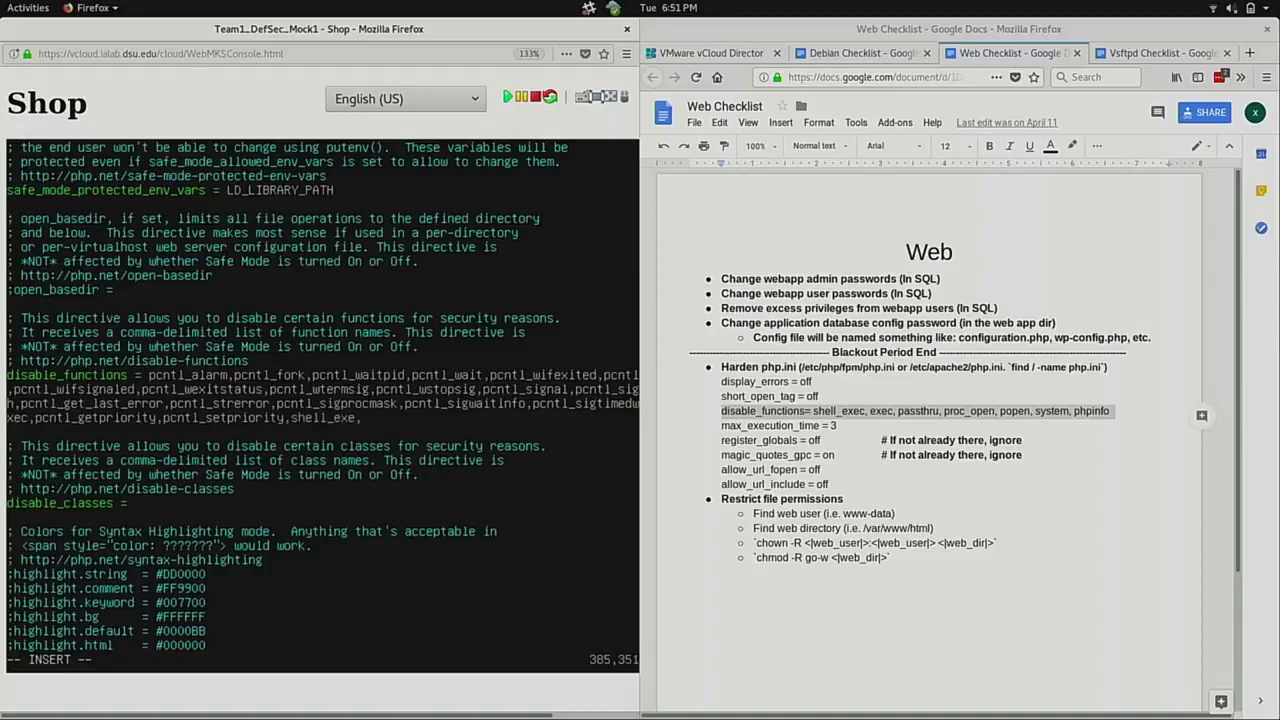
type("c,exec,passthru,proc_open,")
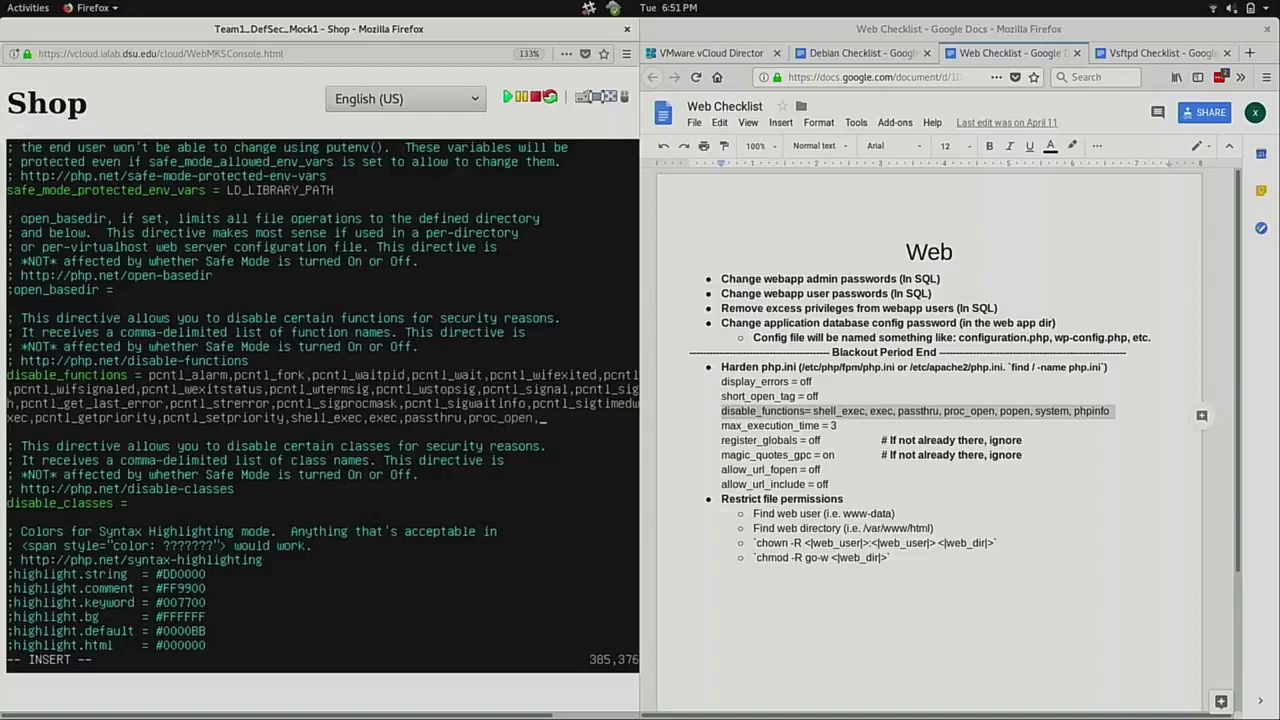
type("popen,system,php")
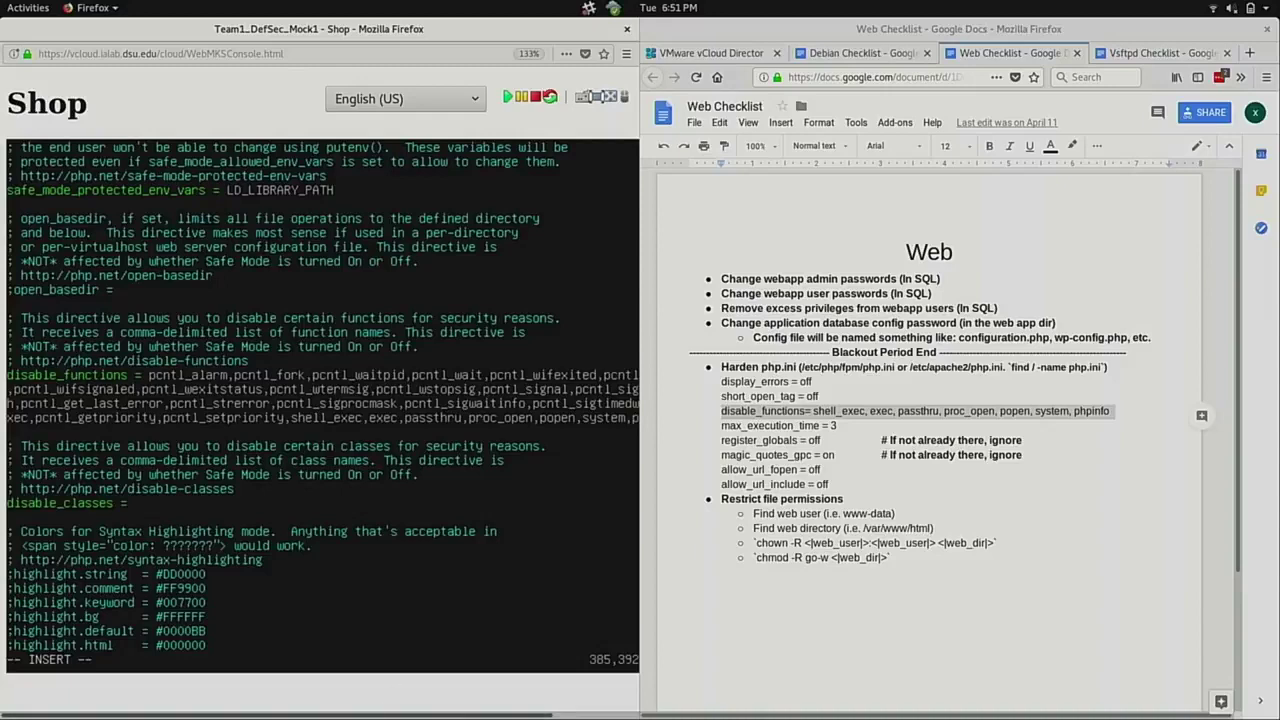
scroll(320, 400, "right", 2)
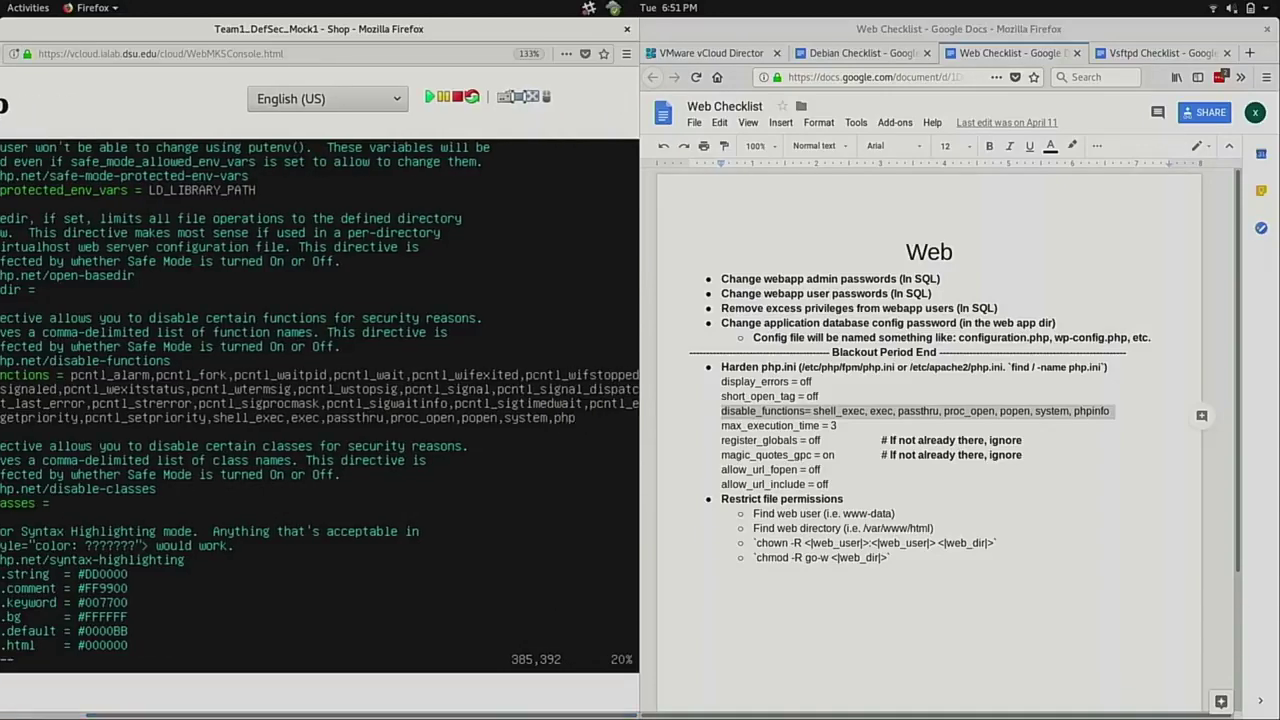
type("info")
left_click_drag(520, 40, 680, 69)
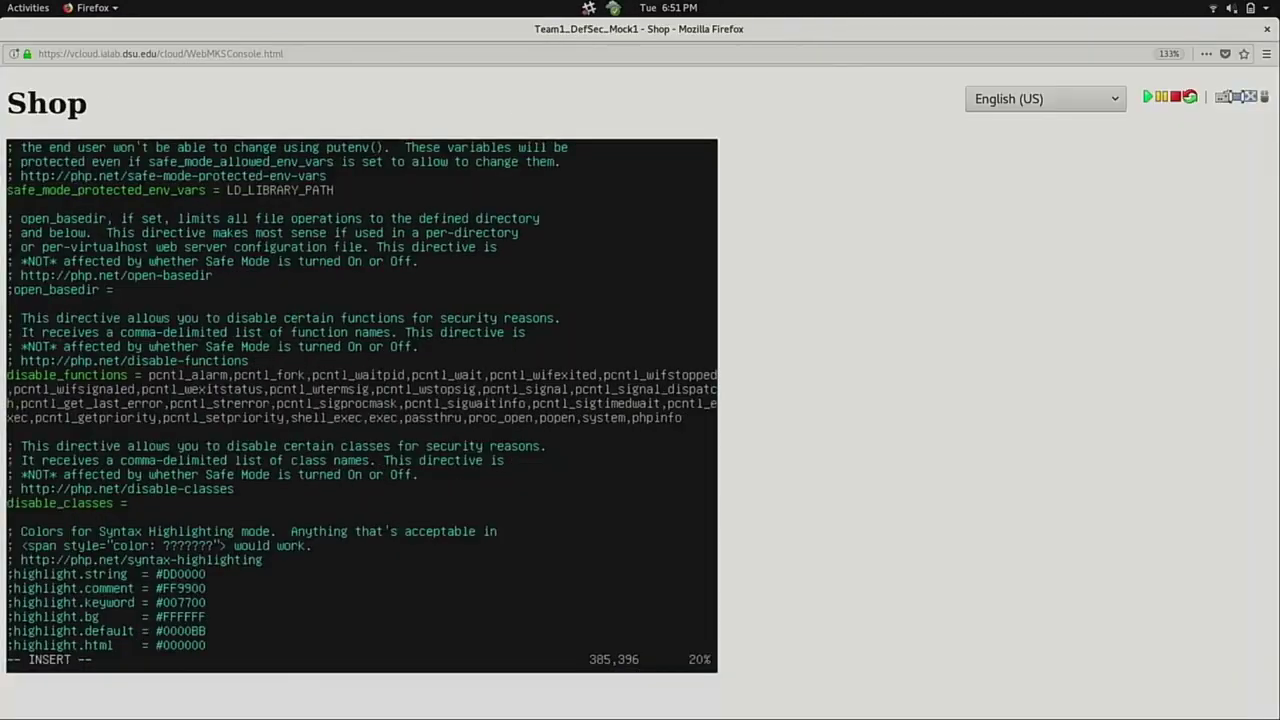
key("Escape")
Save php.ini with :wq and restart Apache using 'service apache2 restart'.
type("wq")
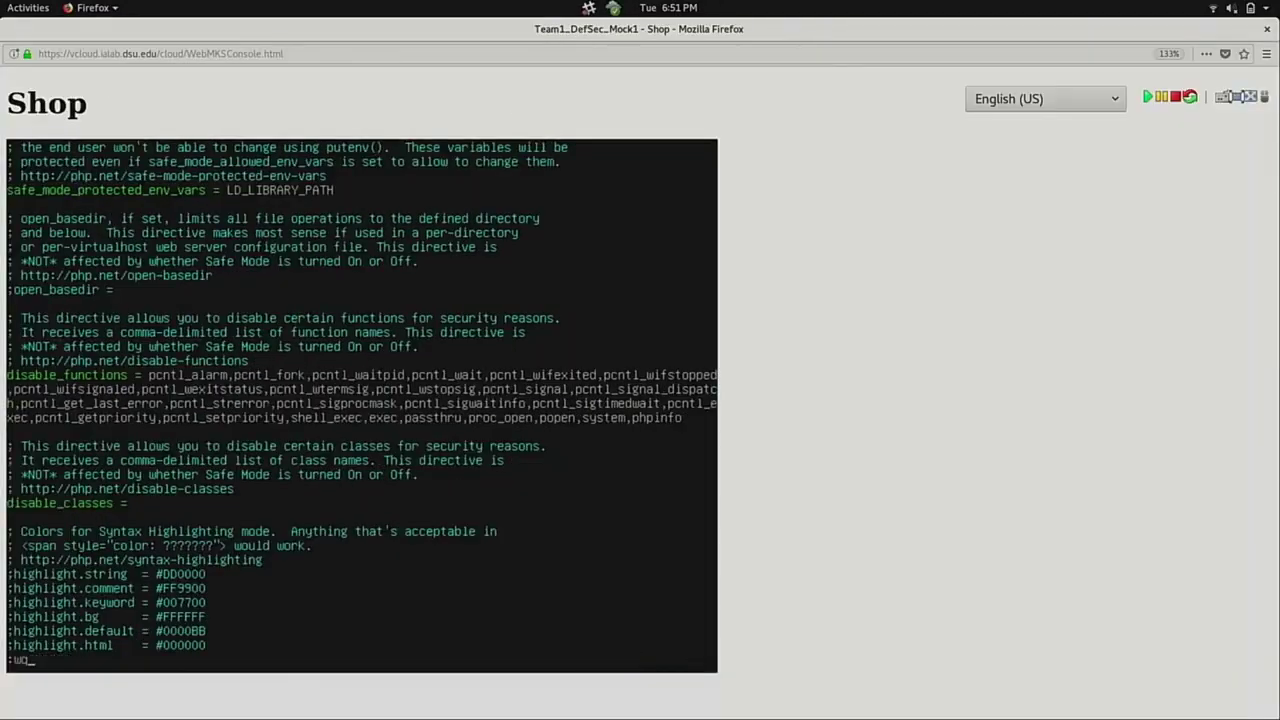
key("Return")
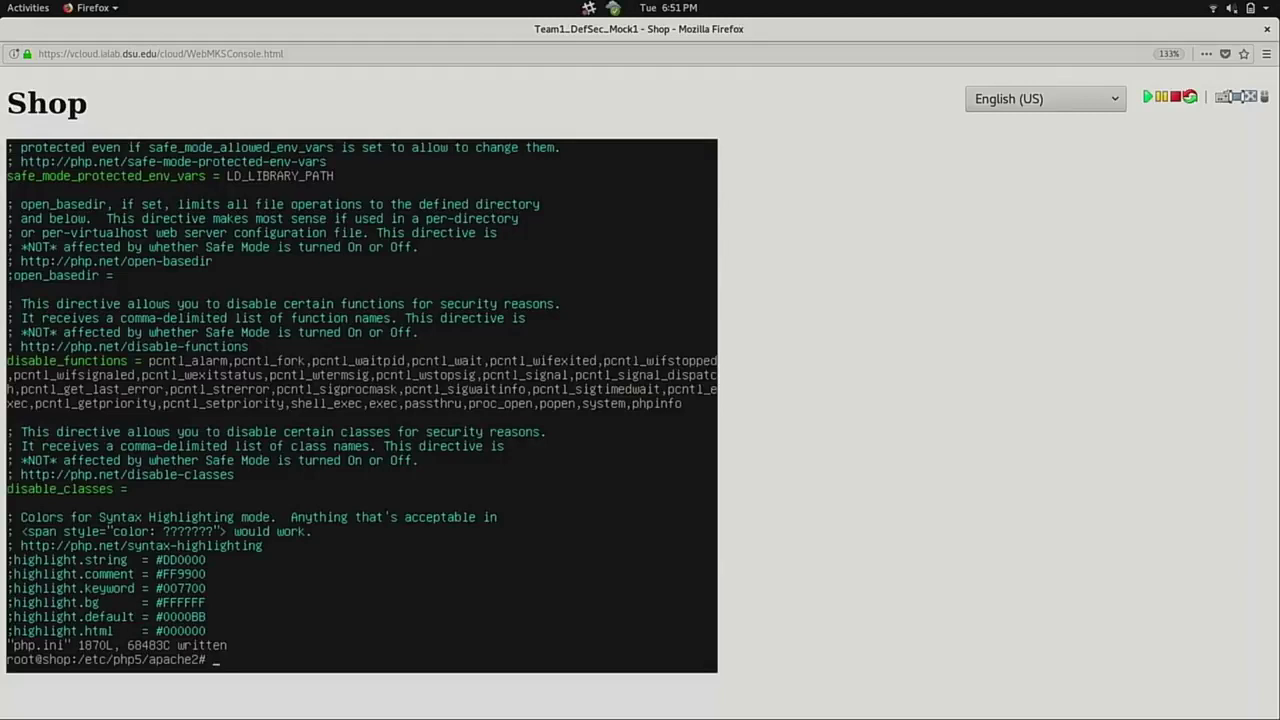
type("service apache2 restart")
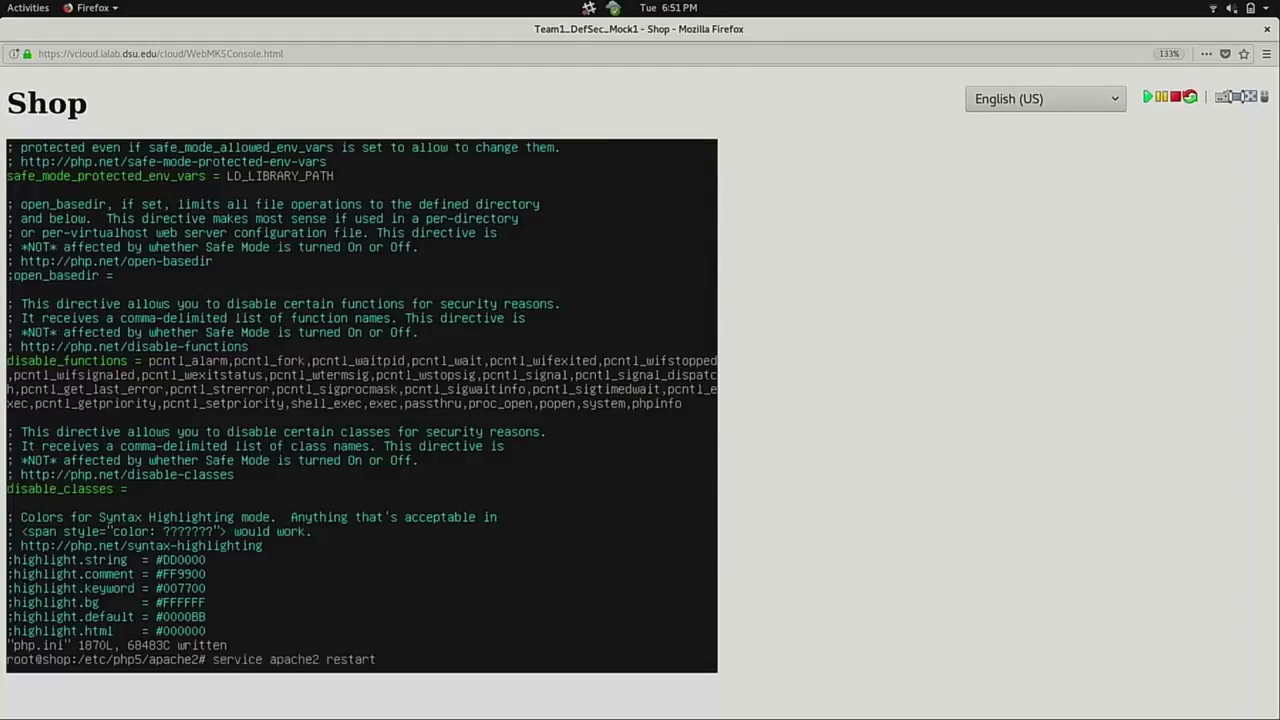
key("Return")
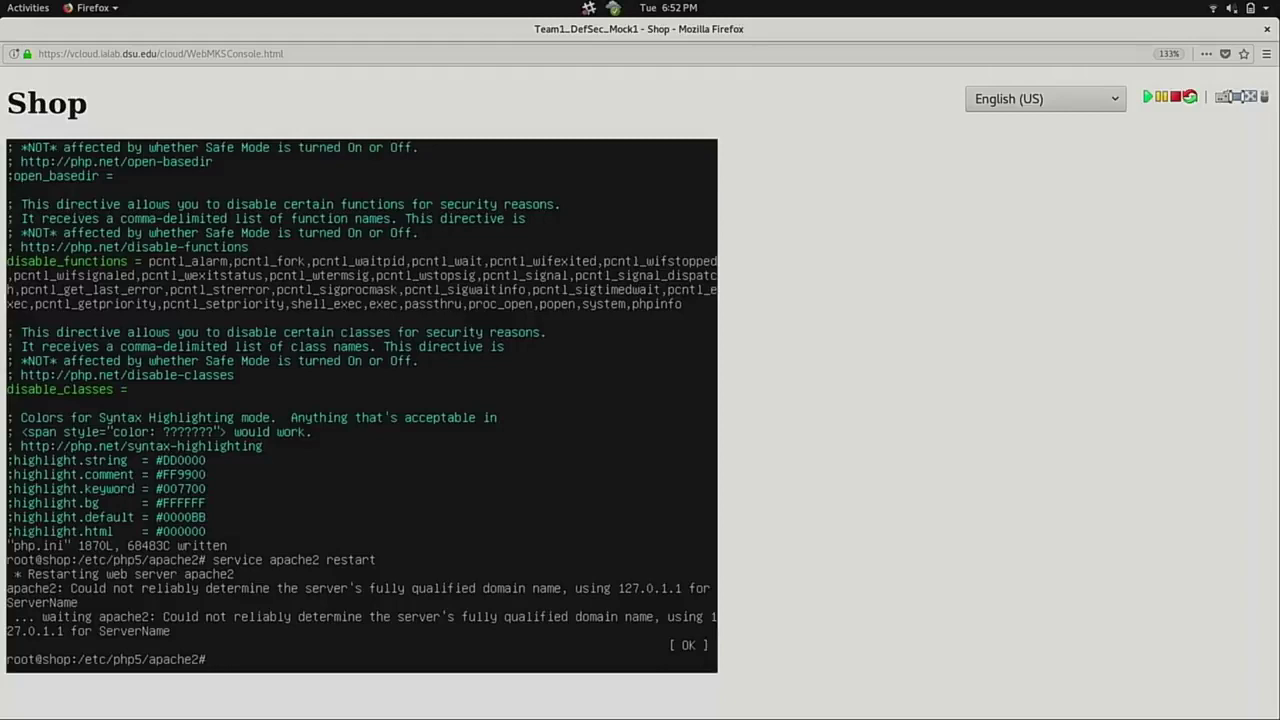
type("cd /etc/sshd")
Change into /etc/ssh and list all its files with ls -la.
key("BackSpace")
key("Return")
type("ls -la")
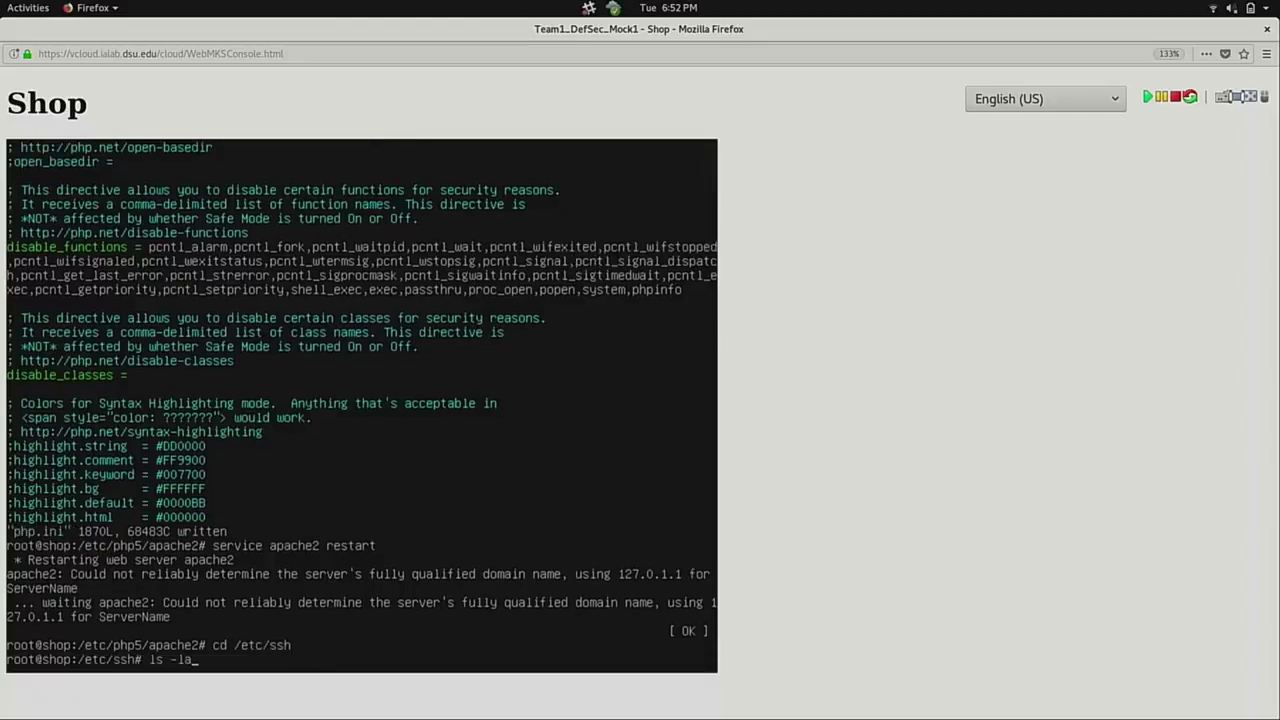
key("Return")
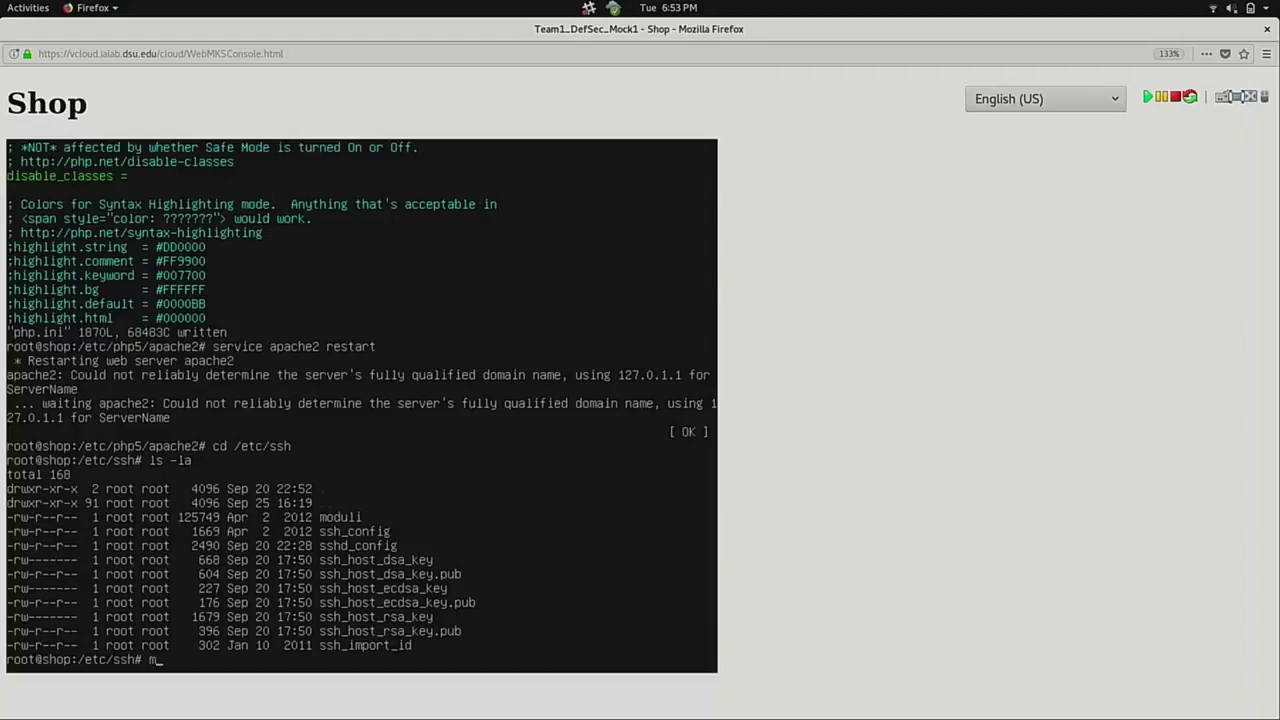
Rename sshd_config to sshd_config.old as a backup.
type("sshd")
key("Tab")
type("sshd")
key("Tab")
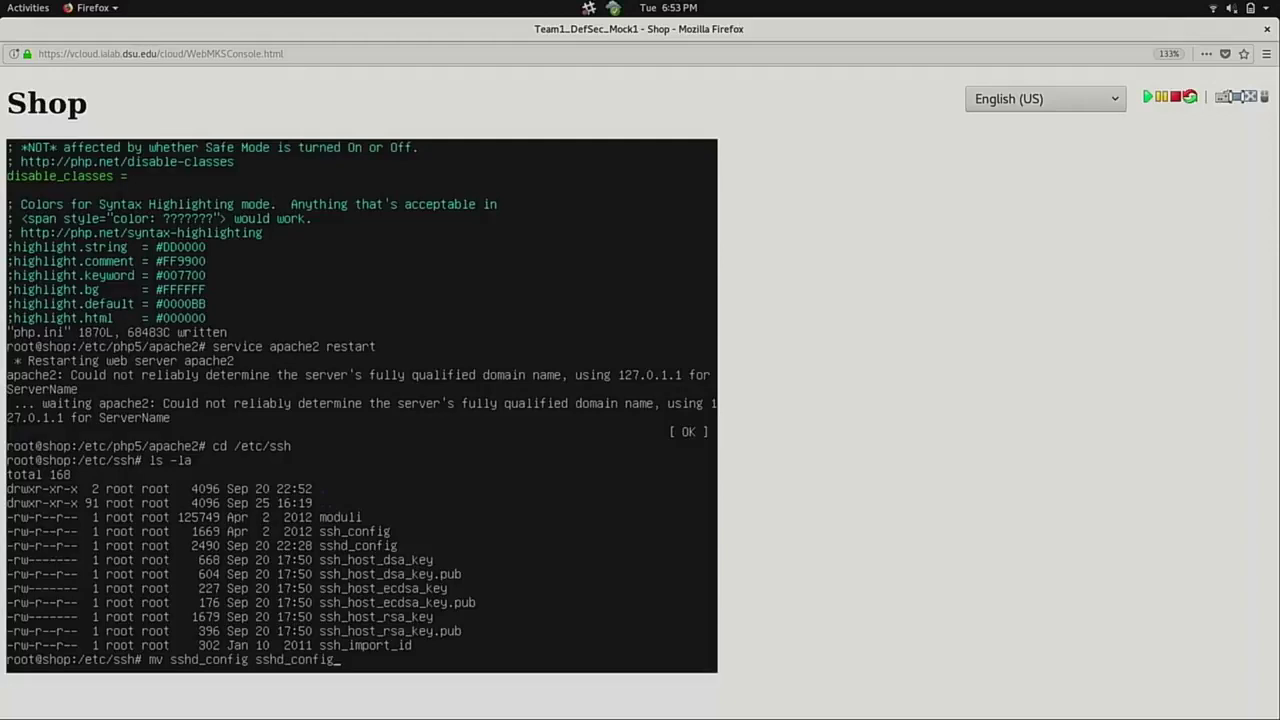
type(".old")
key("Return")
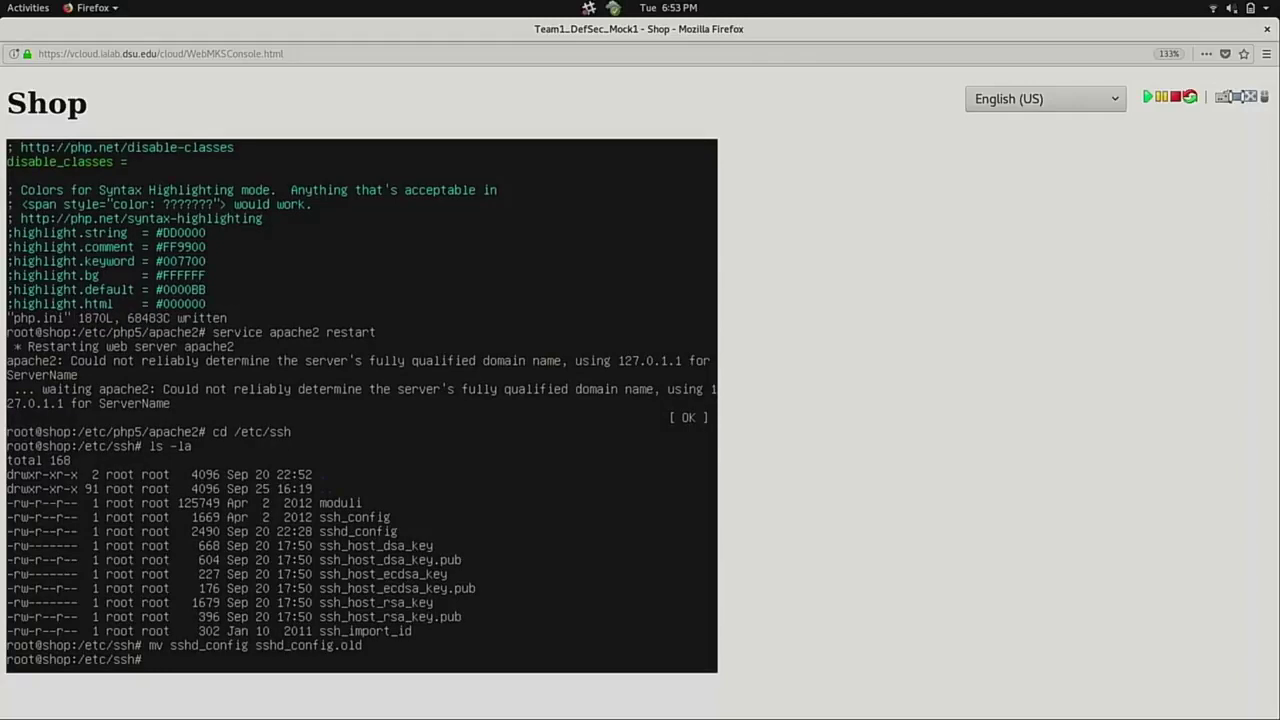
type("dpkg")
type("-rec")
Run 'dpkg-reconfigure openssh-server' to regenerate the default SSH configuration.
key("Tab")
type("openss")
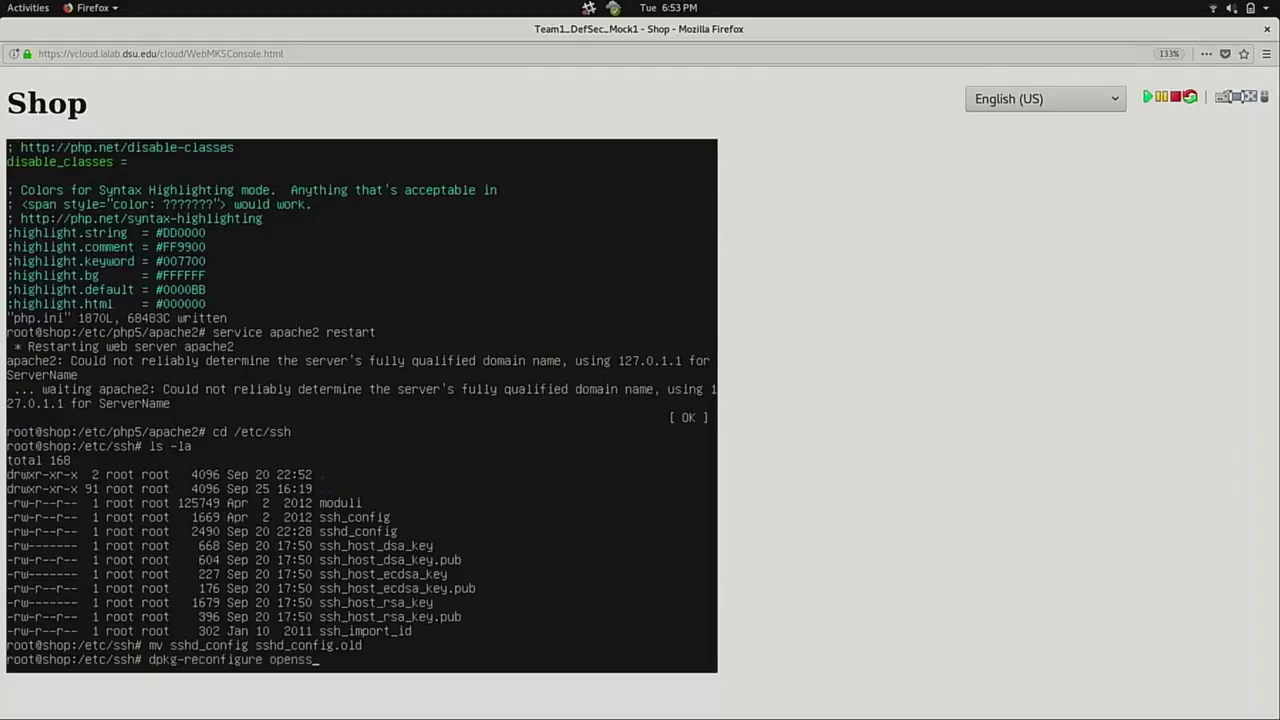
key("Tab")
key("Tab")
type("h-")
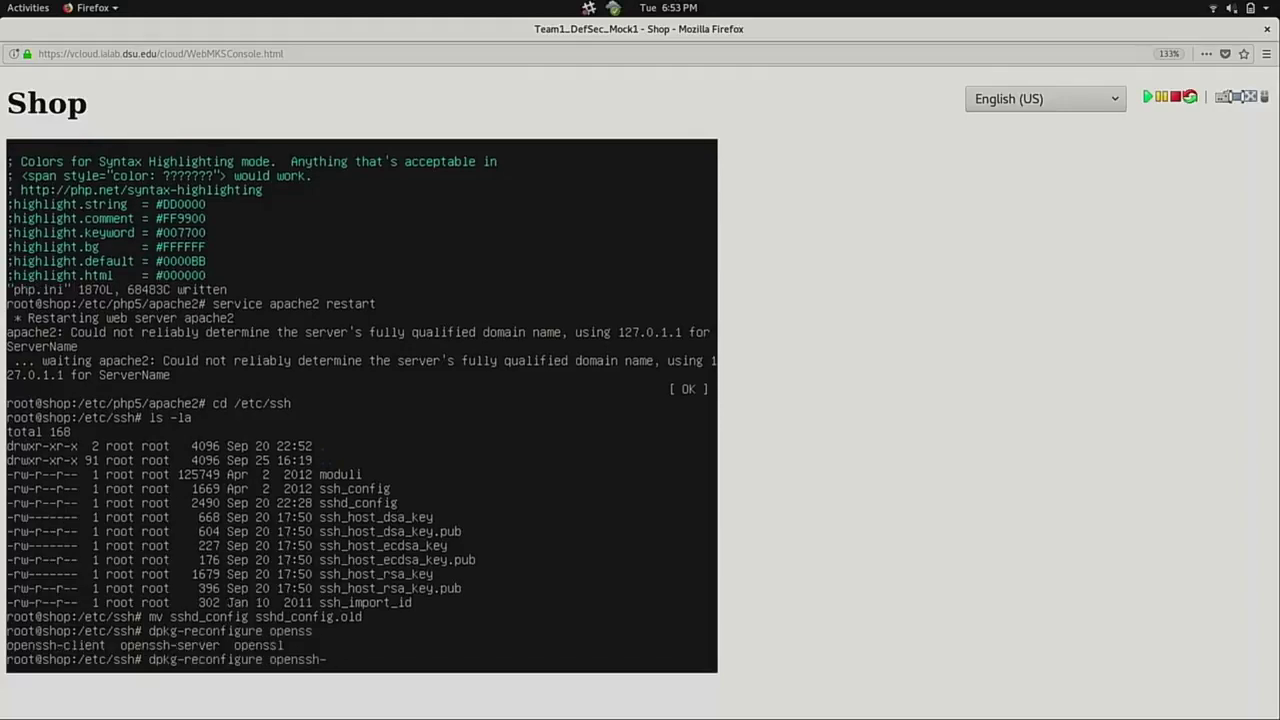
type("server")
key("Return")
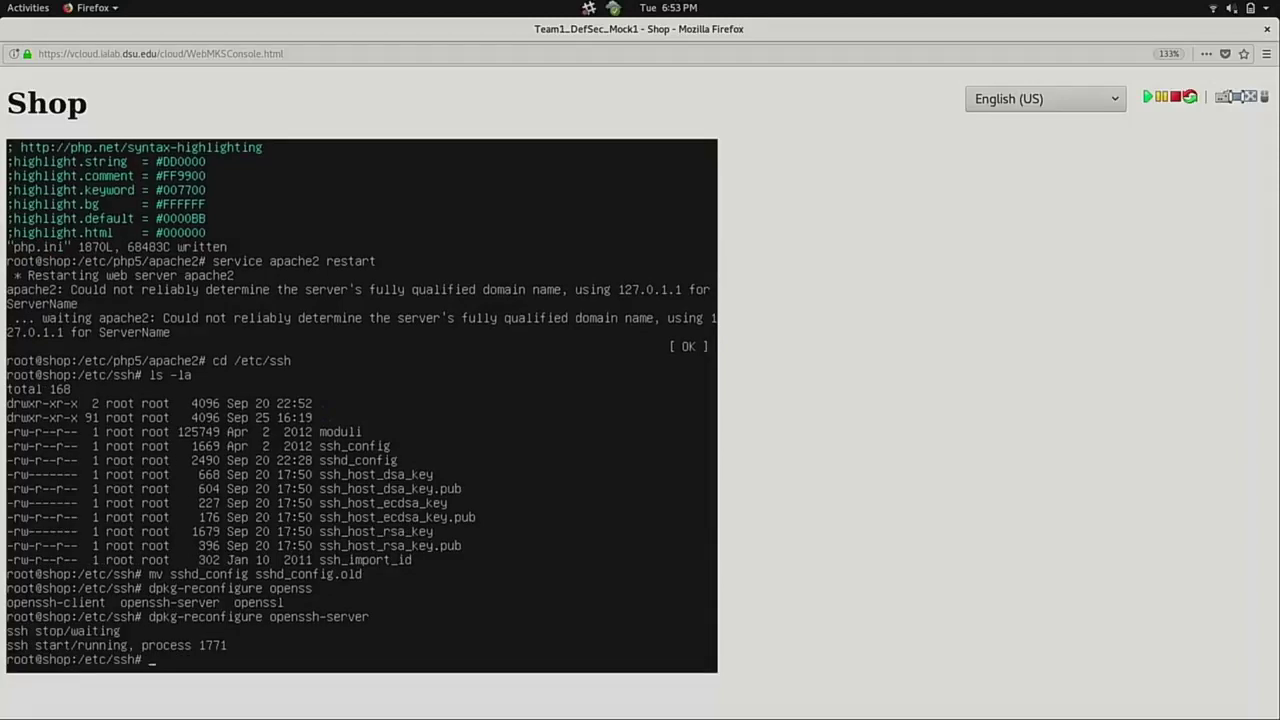
List /etc/ssh with ls -la to confirm sshd_config was recreated.
type("ls -la")
key("Return")
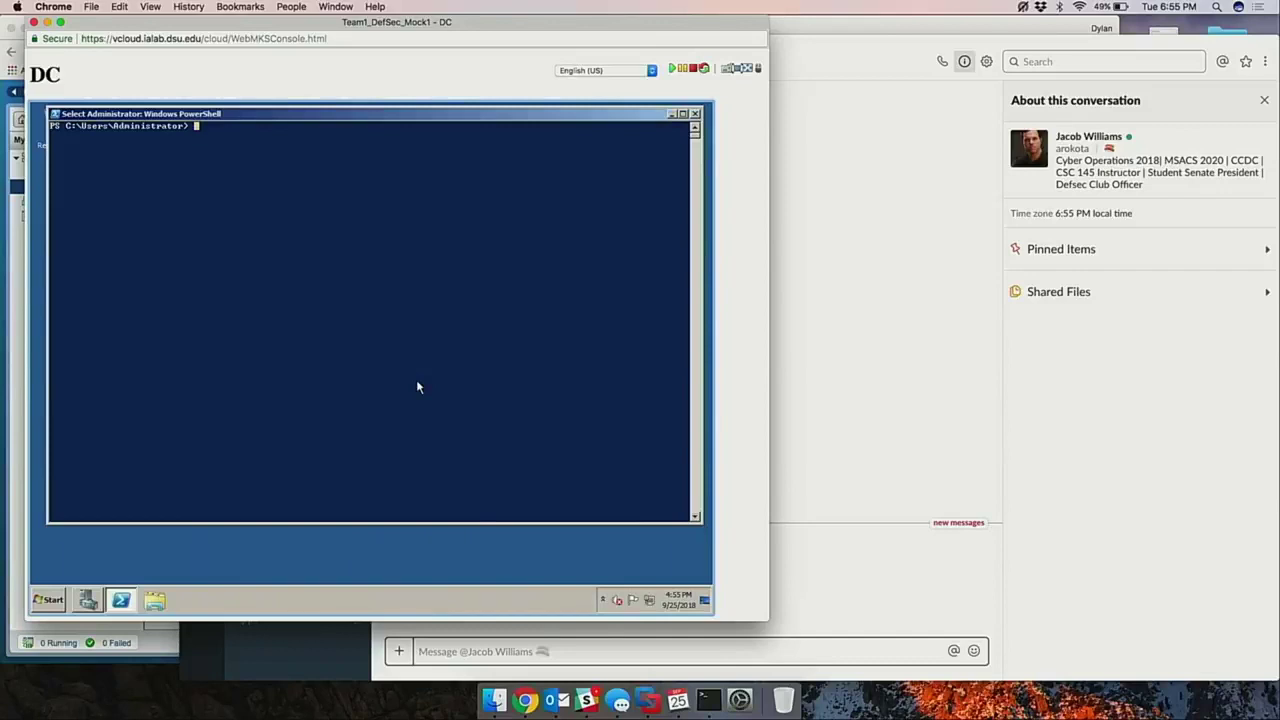
key("super+space")
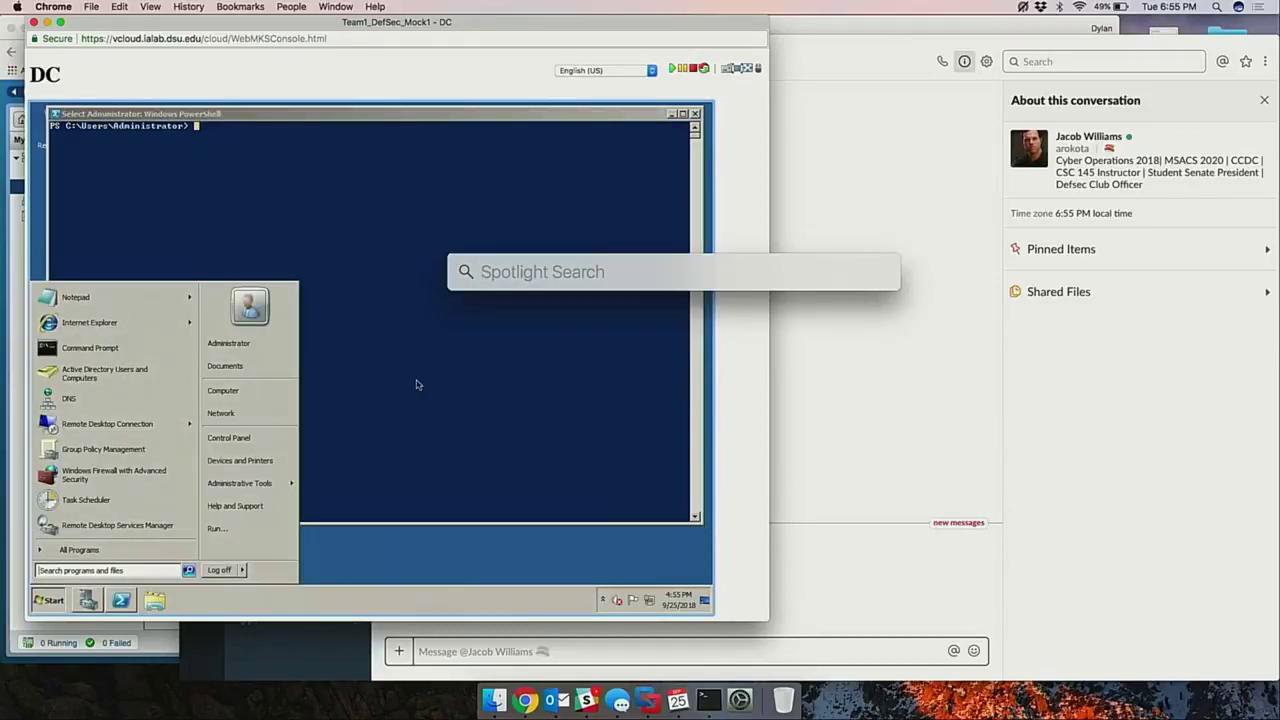
Open the Displays settings through Spotlight and turn on Mirror Displays.
type("displays")
key("Return")
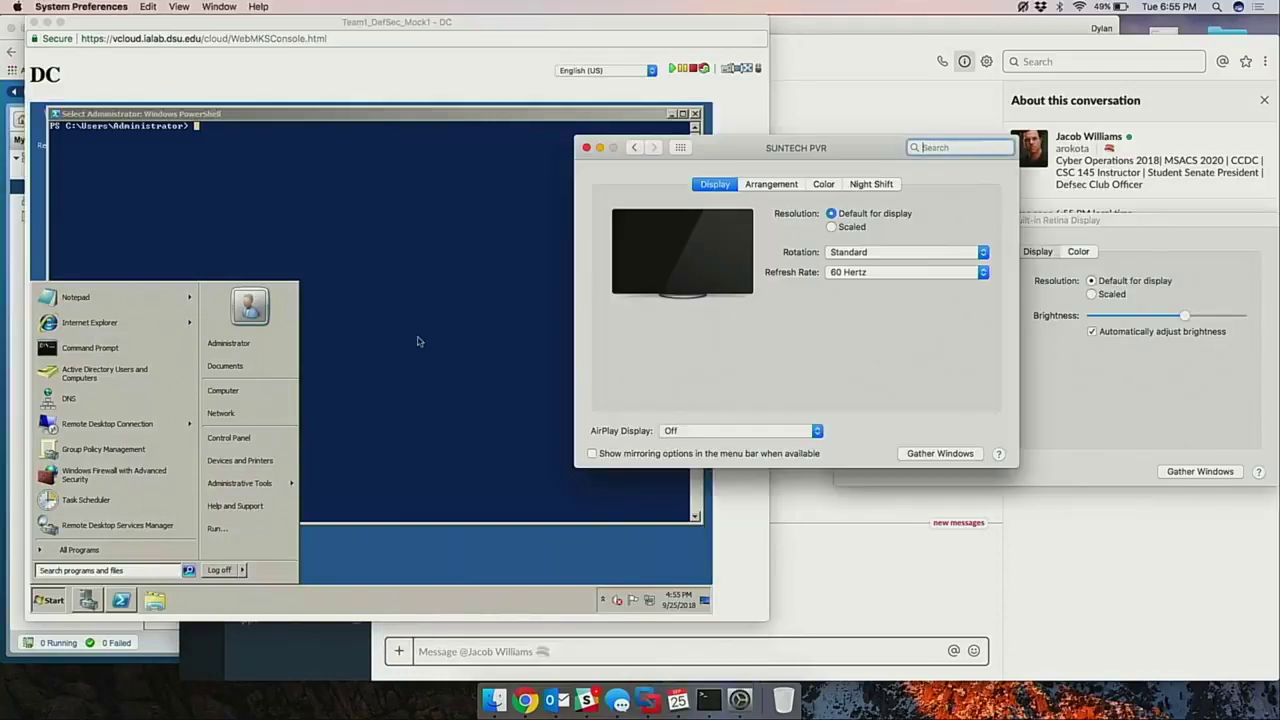
left_click(764, 187)
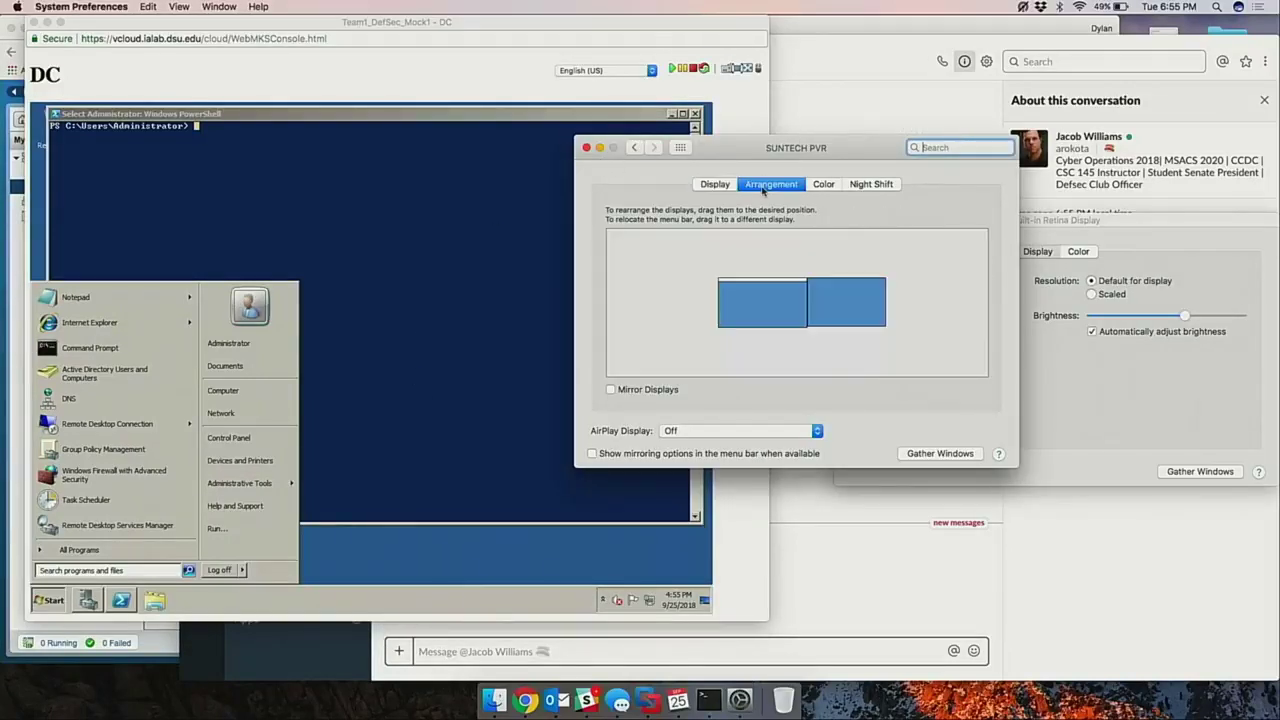
left_click(612, 390)
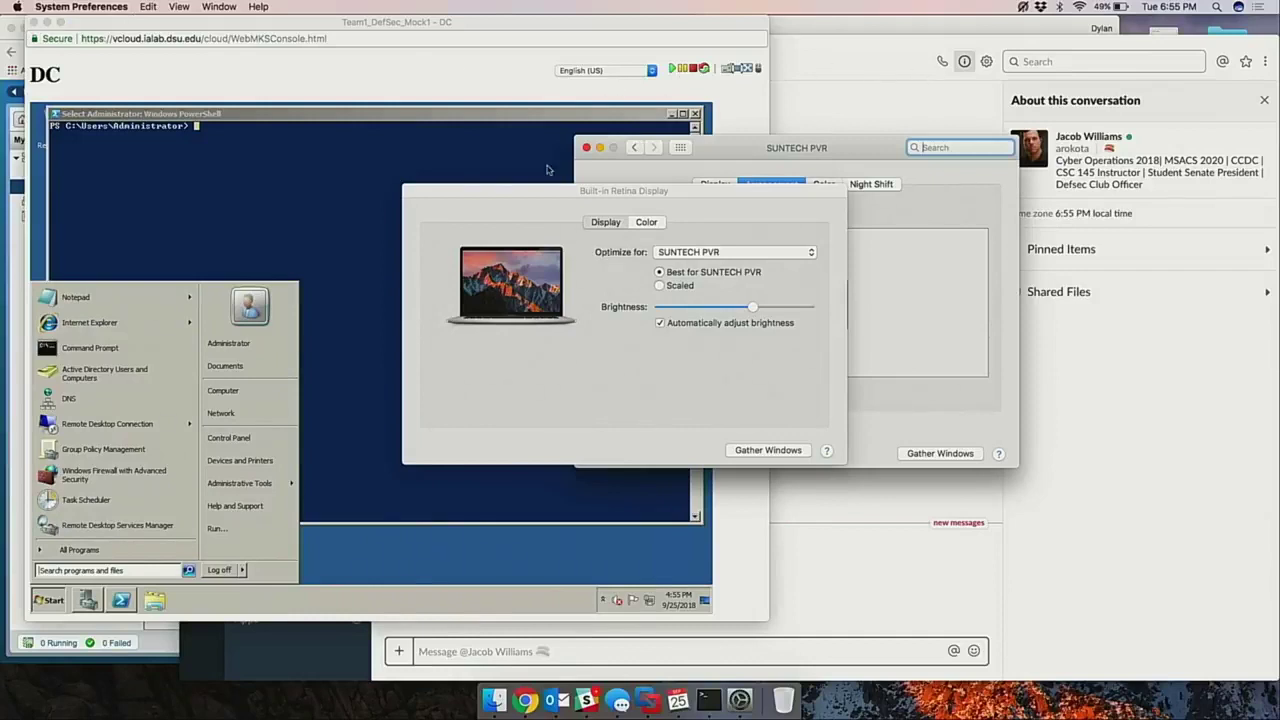
Quit Slack from its Dock menu and close the built-in display settings window.
right_click(590, 700)
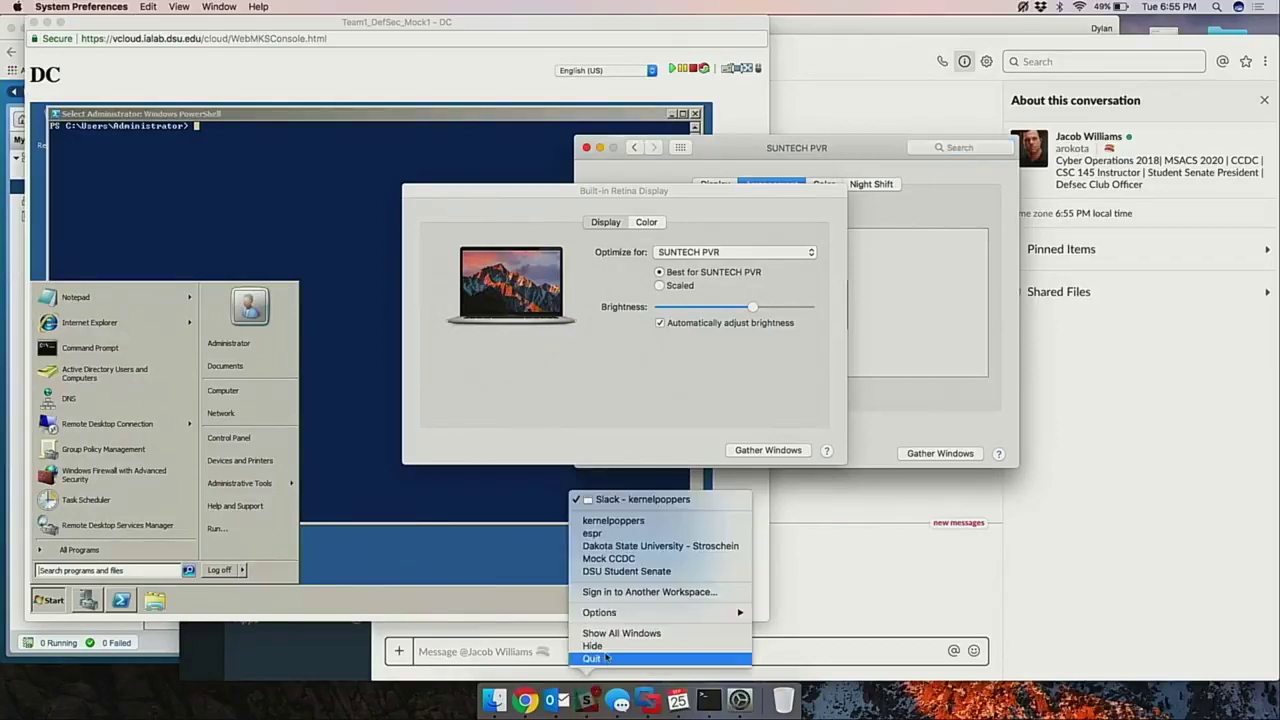
left_click(605, 657)
left_click(767, 374)
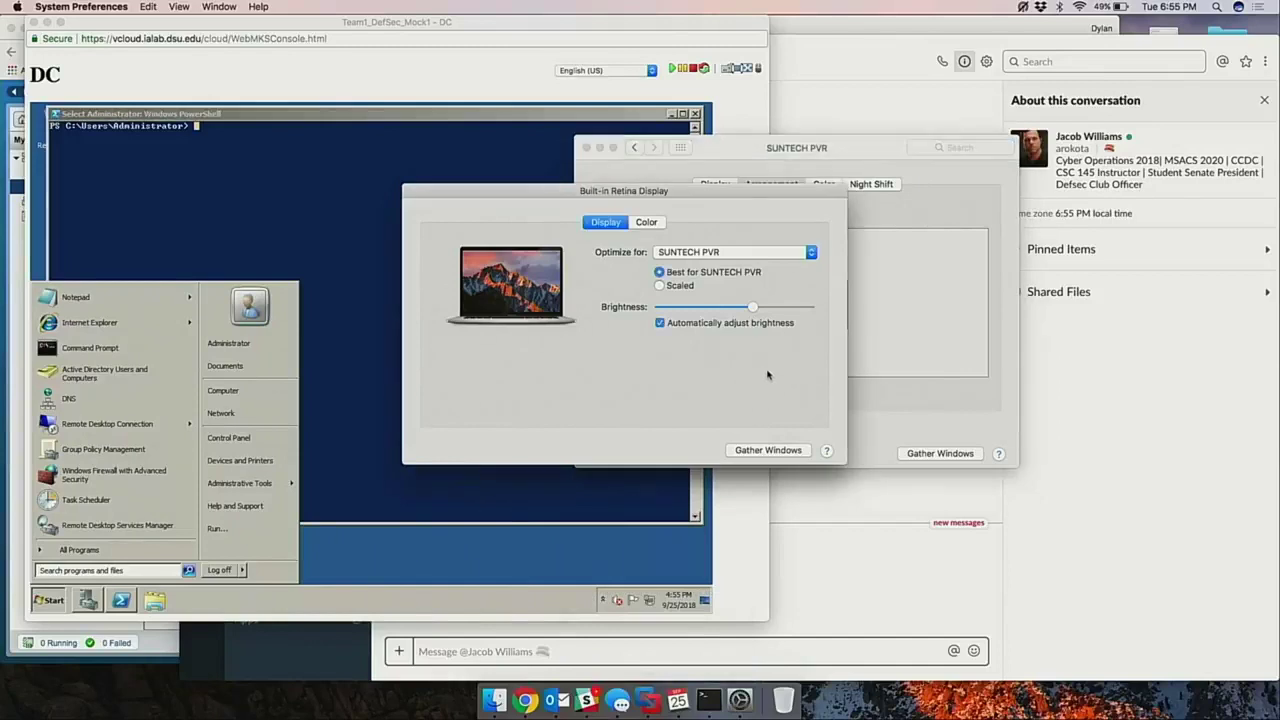
key("super+w")
Close the last display window and paste the Set-ItemProperty LanmanServer SMB1 -Value 1 command into PowerShell.
left_click(586, 147)
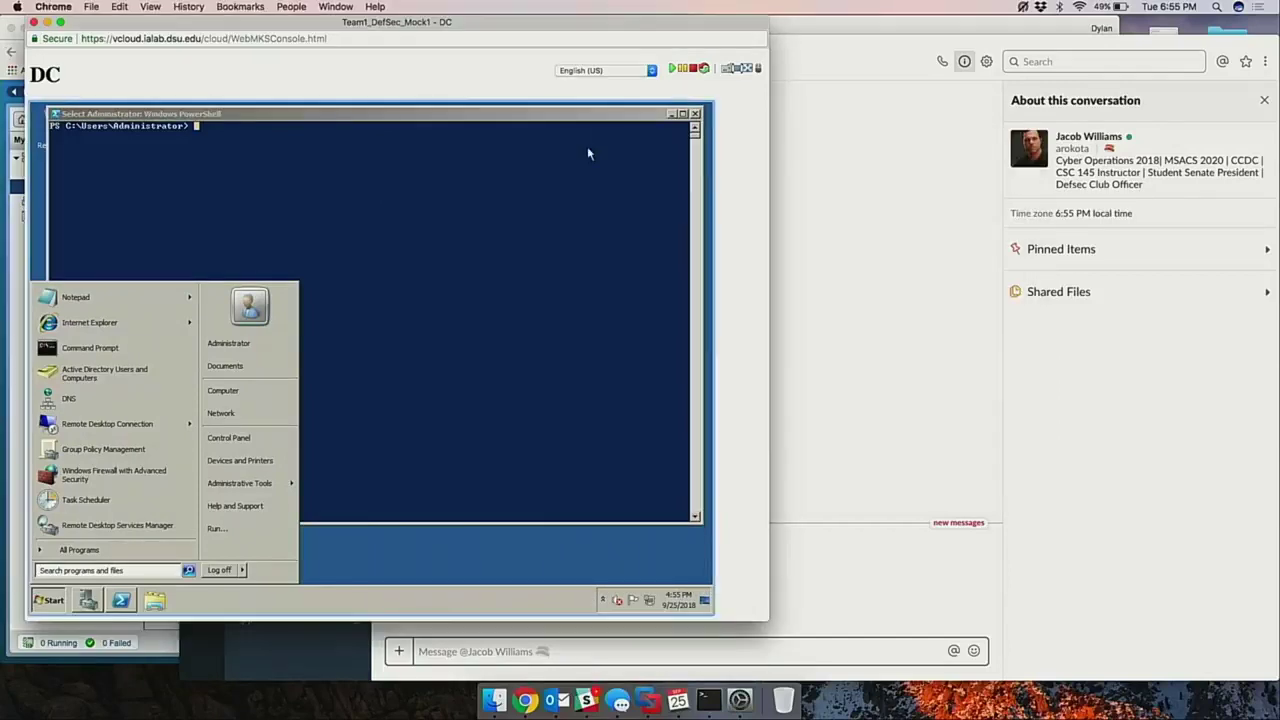
left_click(562, 216)
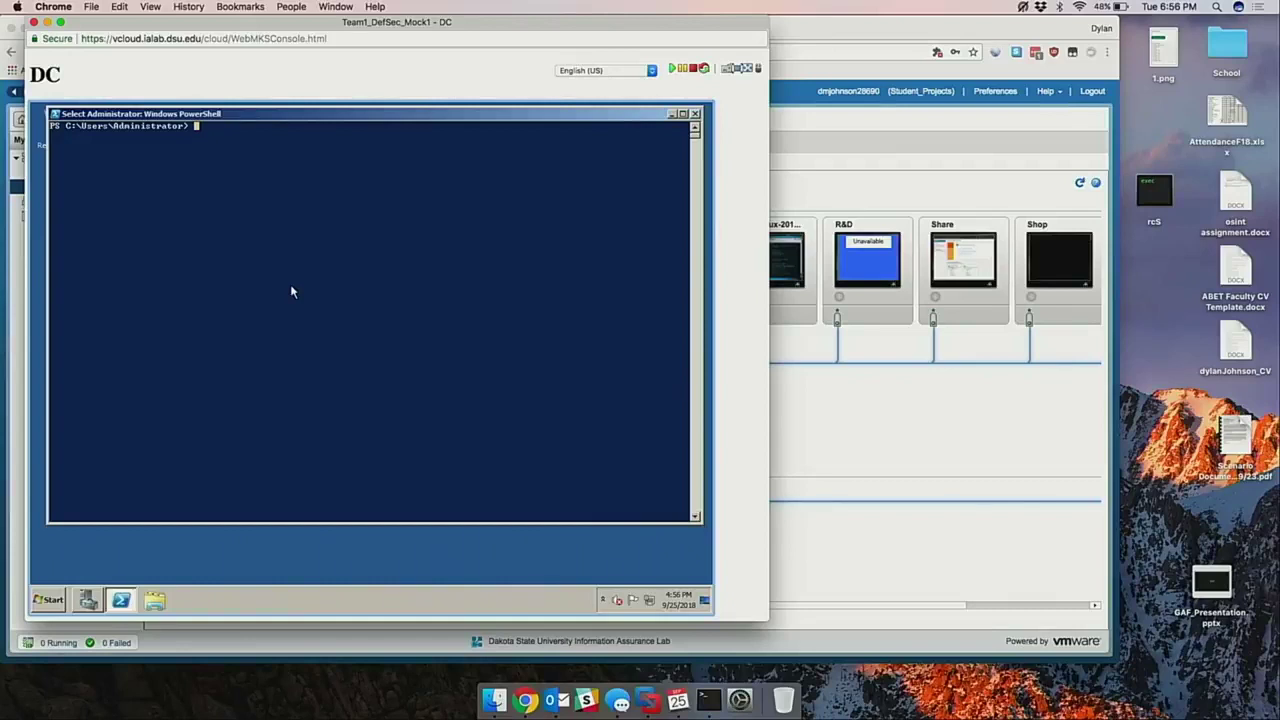
right_click(308, 205)
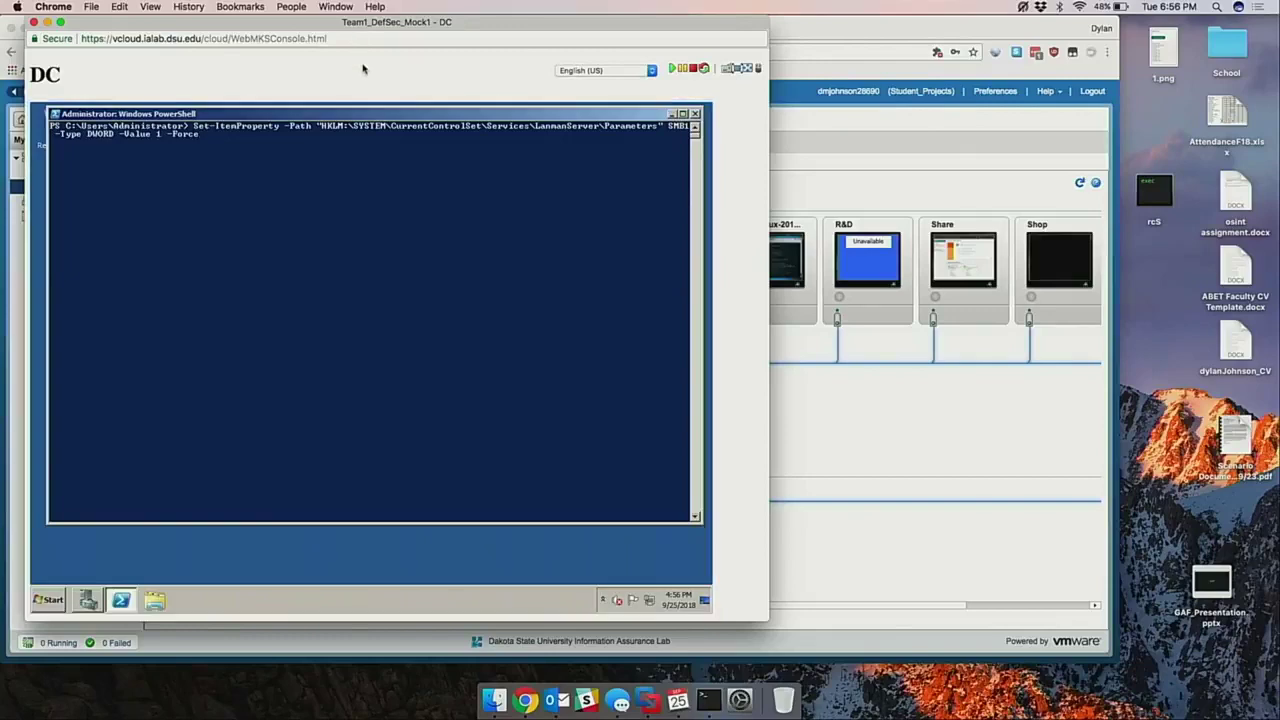
Change the pasted command's SMB1 value from 1 to 0 and run it.
key("super+equal")
key("super+equal")
key("super+equal")
key("super+equal")
key("super+equal")
key("super+equal")
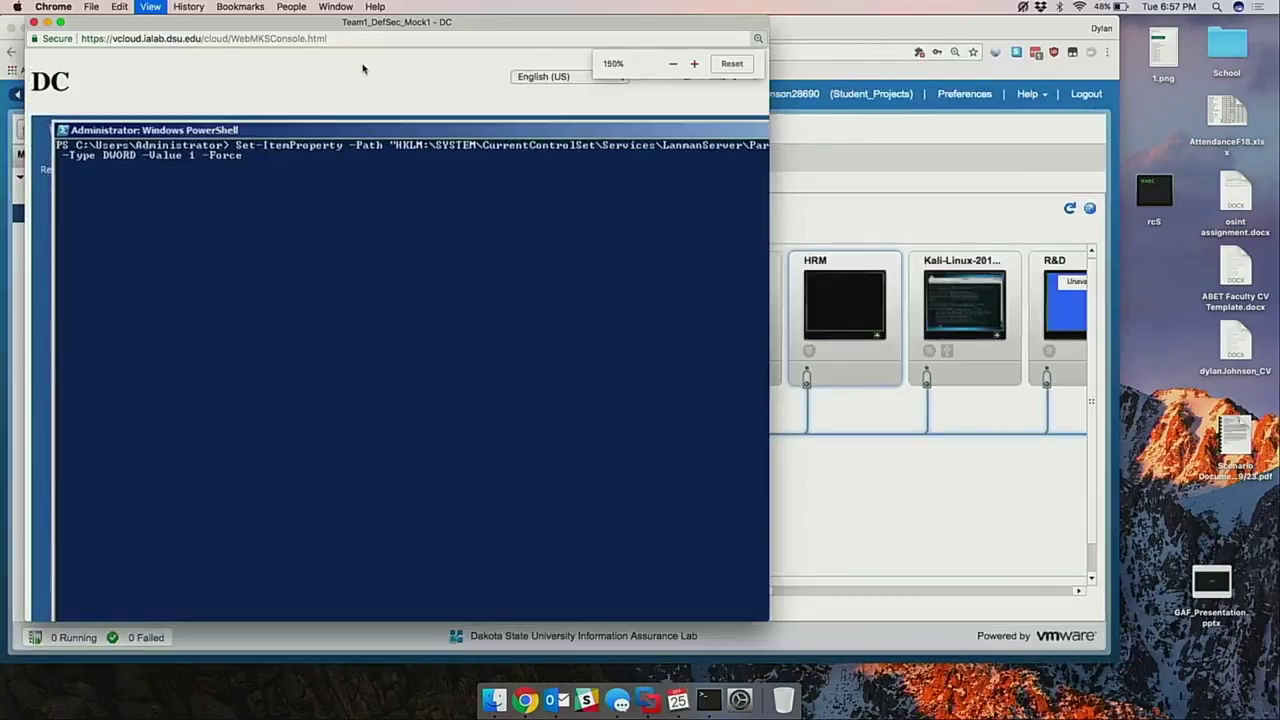
key("super+minus")
key("super+minus")
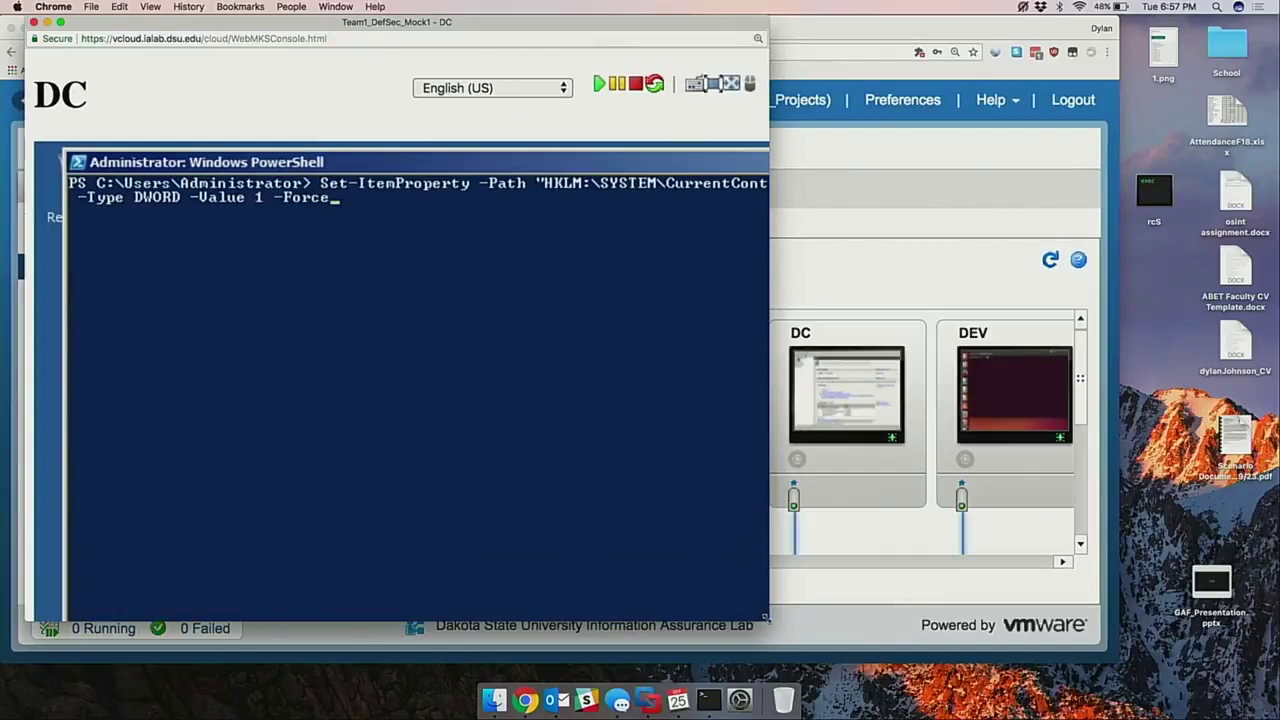
left_click_drag(766, 618, 1228, 605)
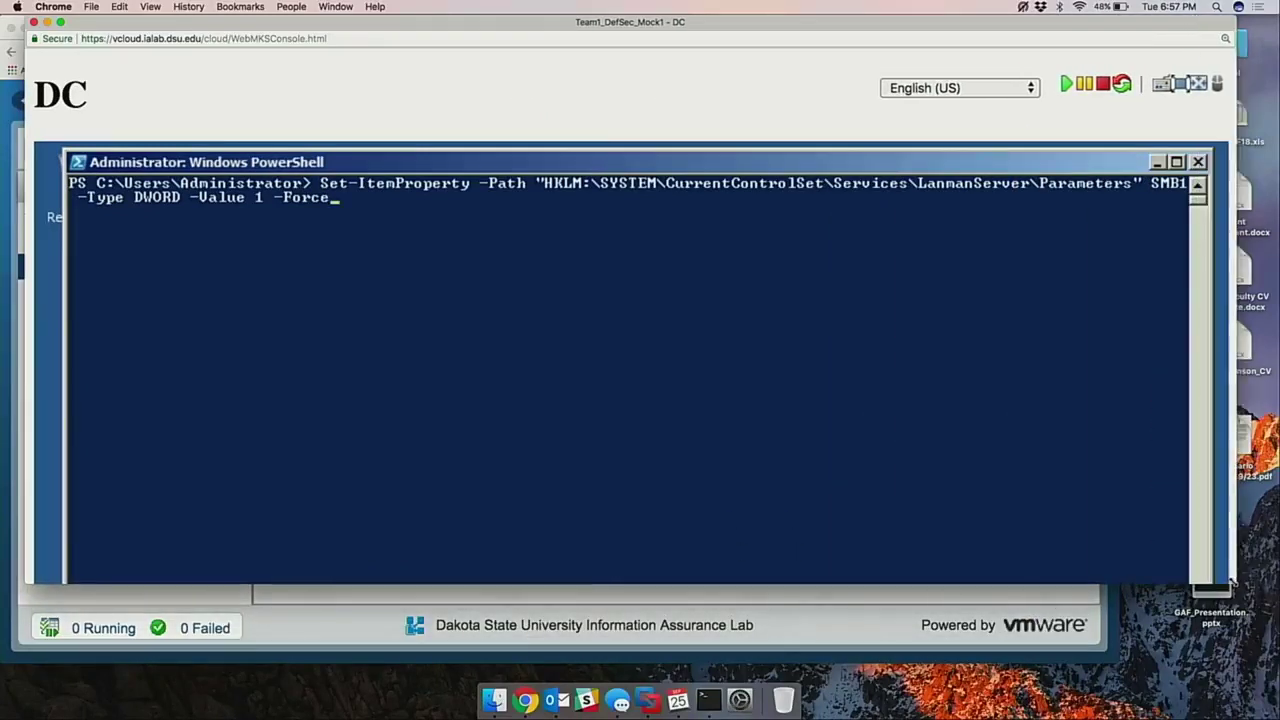
left_click(943, 496)
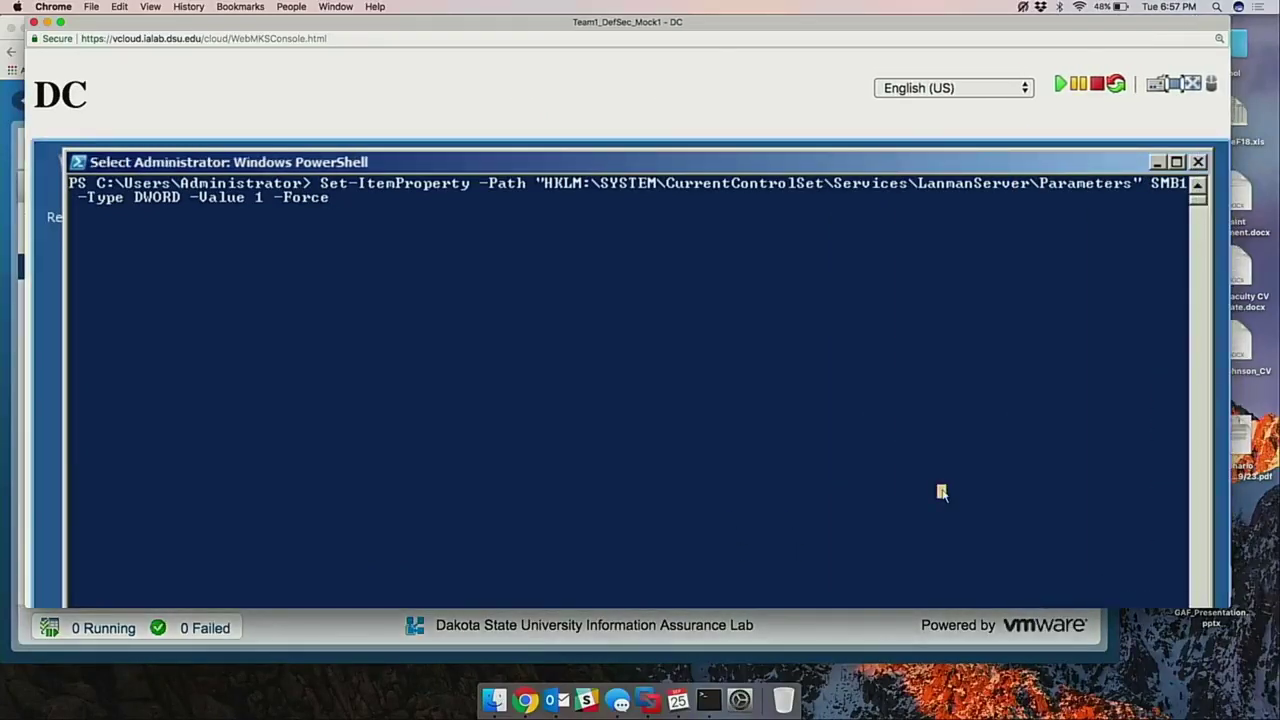
key("Escape")
key("Left")
key("Left")
key("Left")
key("Left")
key("Left")
key("Left")
key("Left")
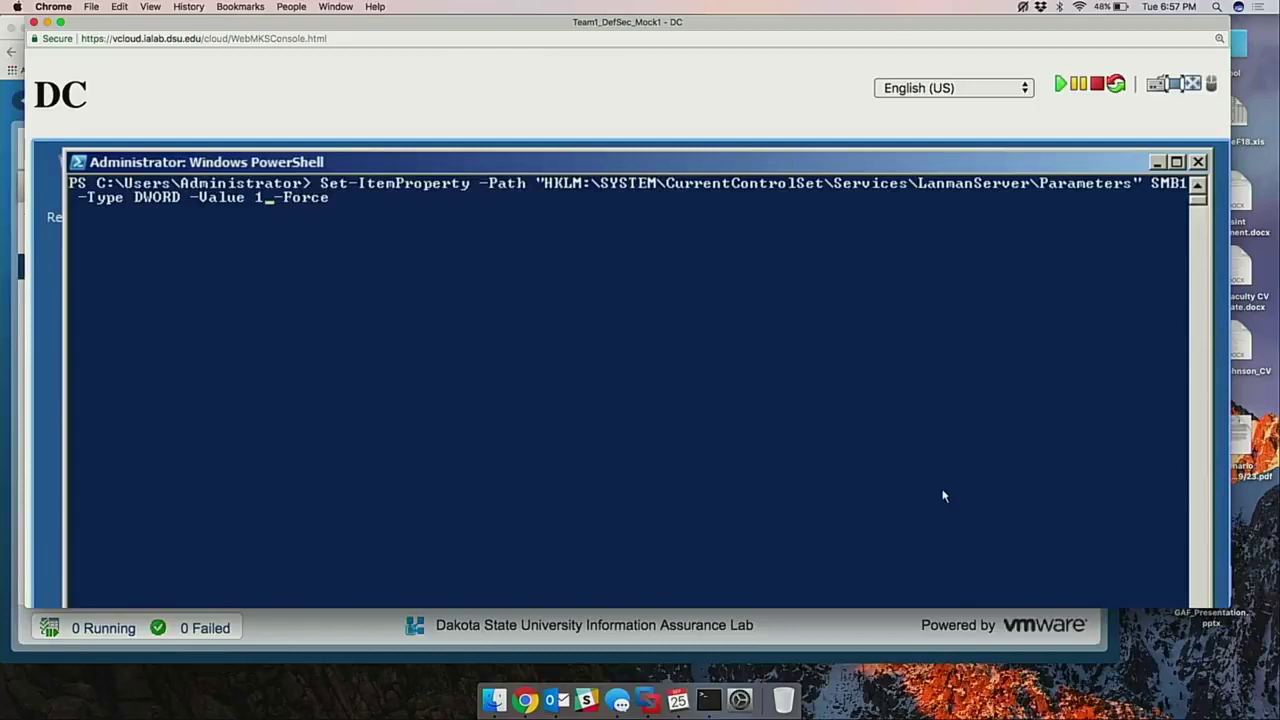
key("BackSpace")
type("0")
key("Return")
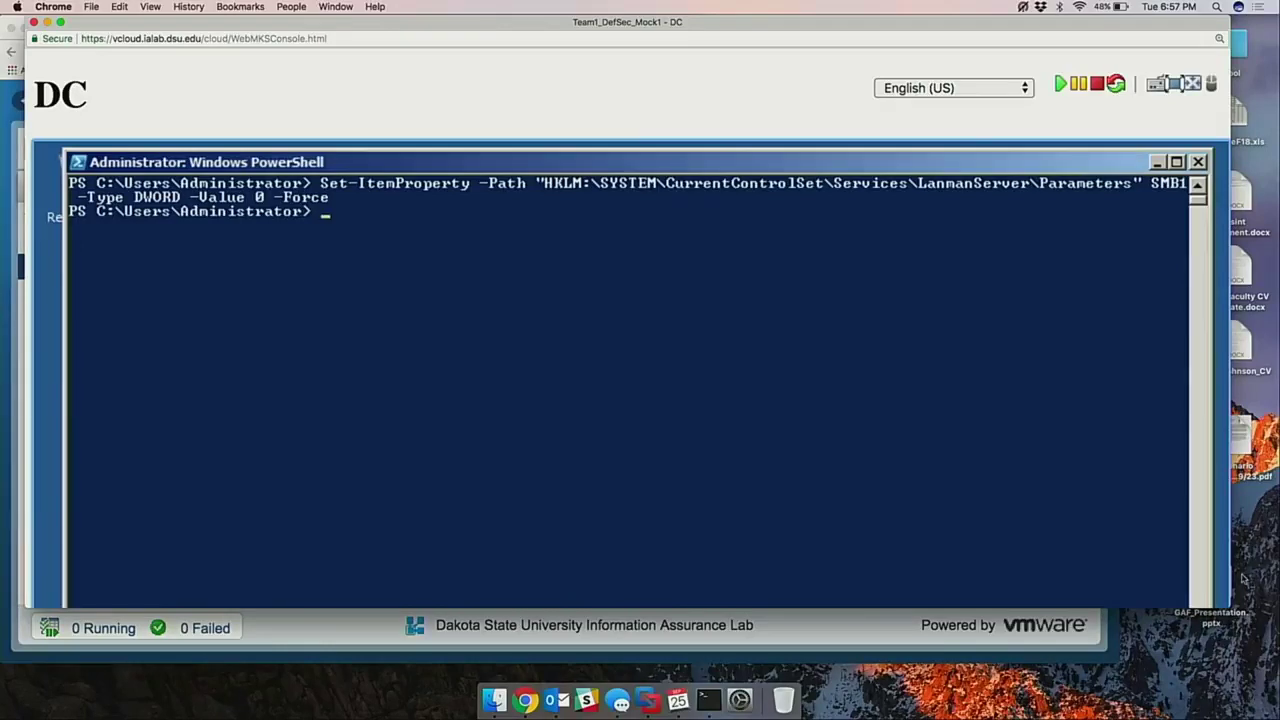
left_click_drag(1229, 659, 1250, 681)
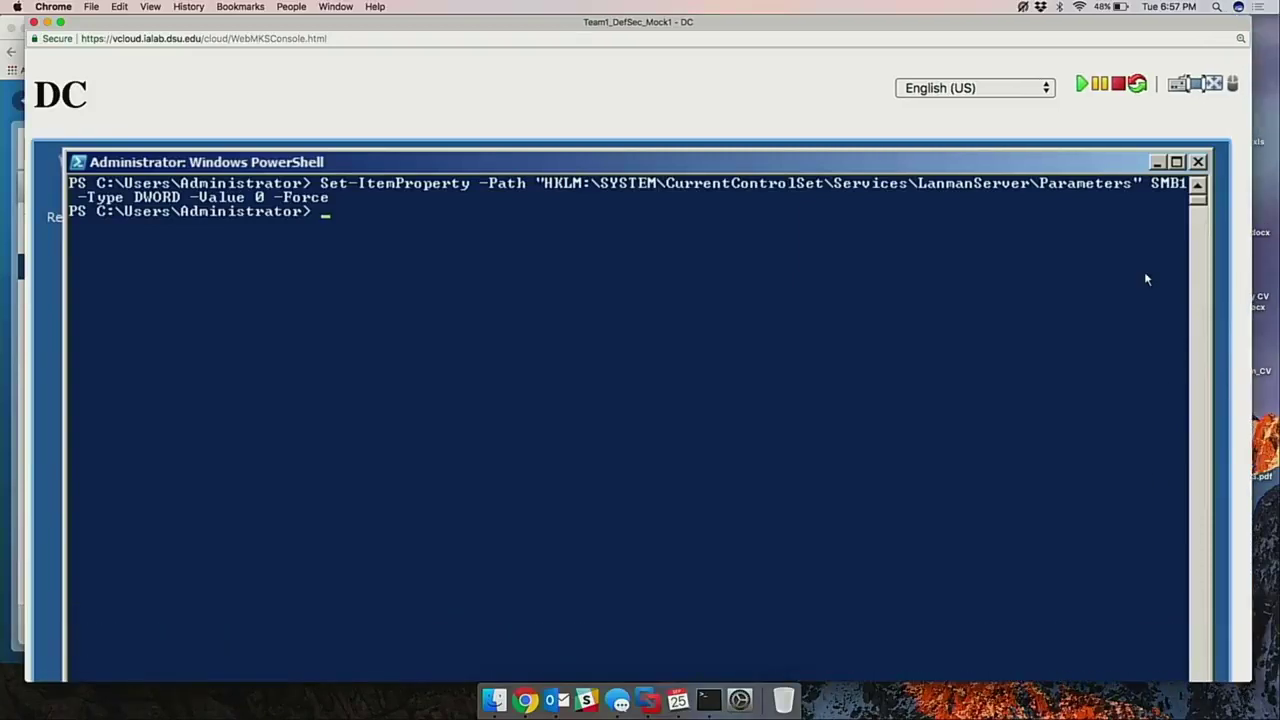
key("super")
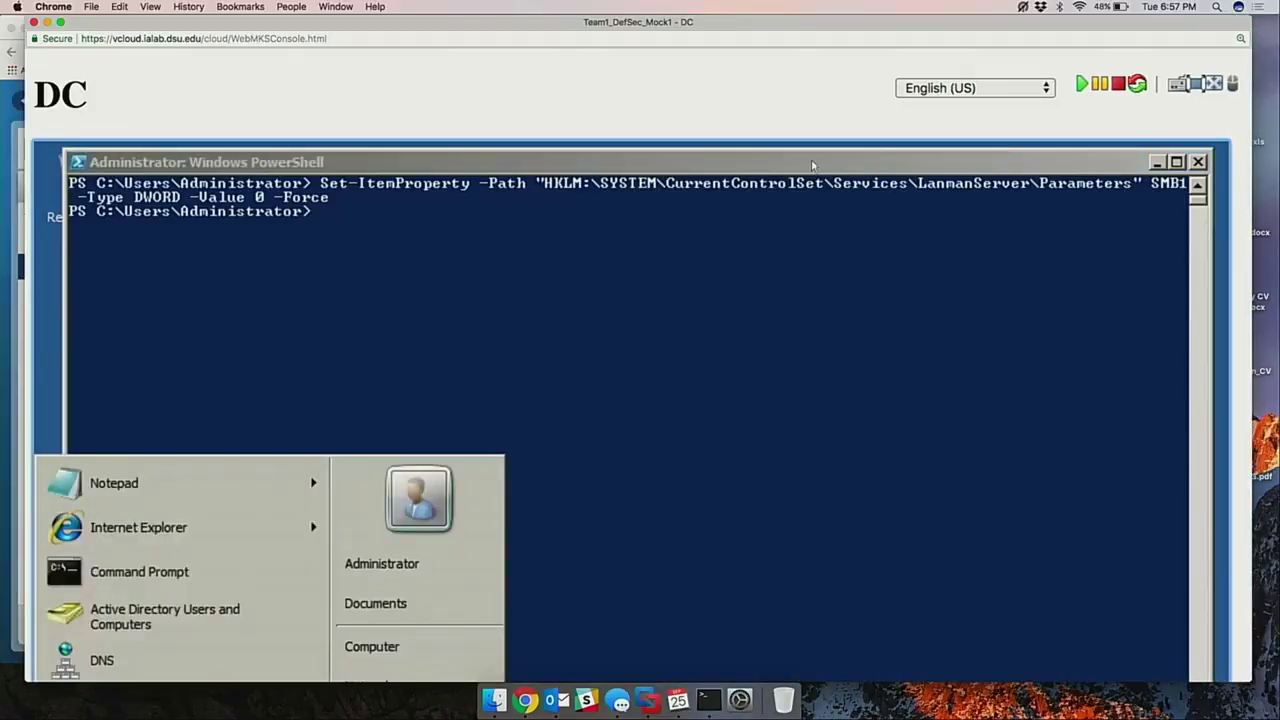
Launch Group Policy Management from the Start menu and zoom the console page to 150%.
key("super+minus")
key("super+minus")
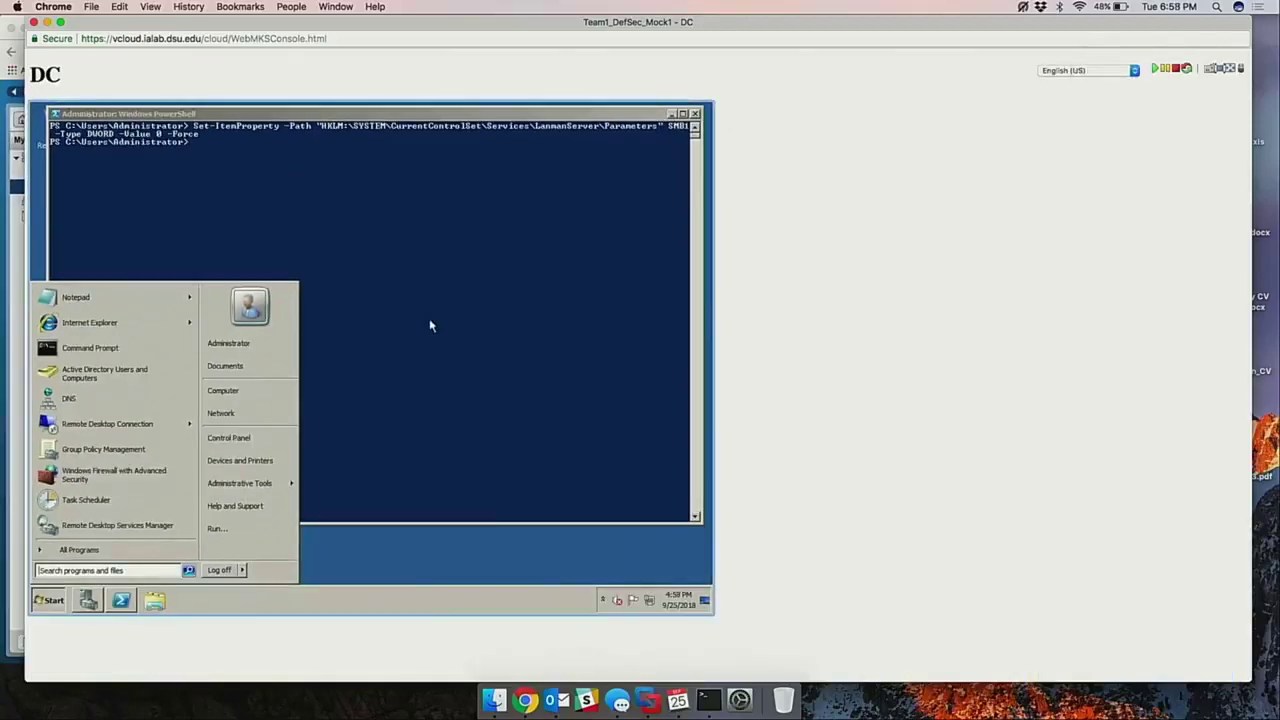
left_click(429, 323)
left_click(51, 601)
left_click(139, 451)
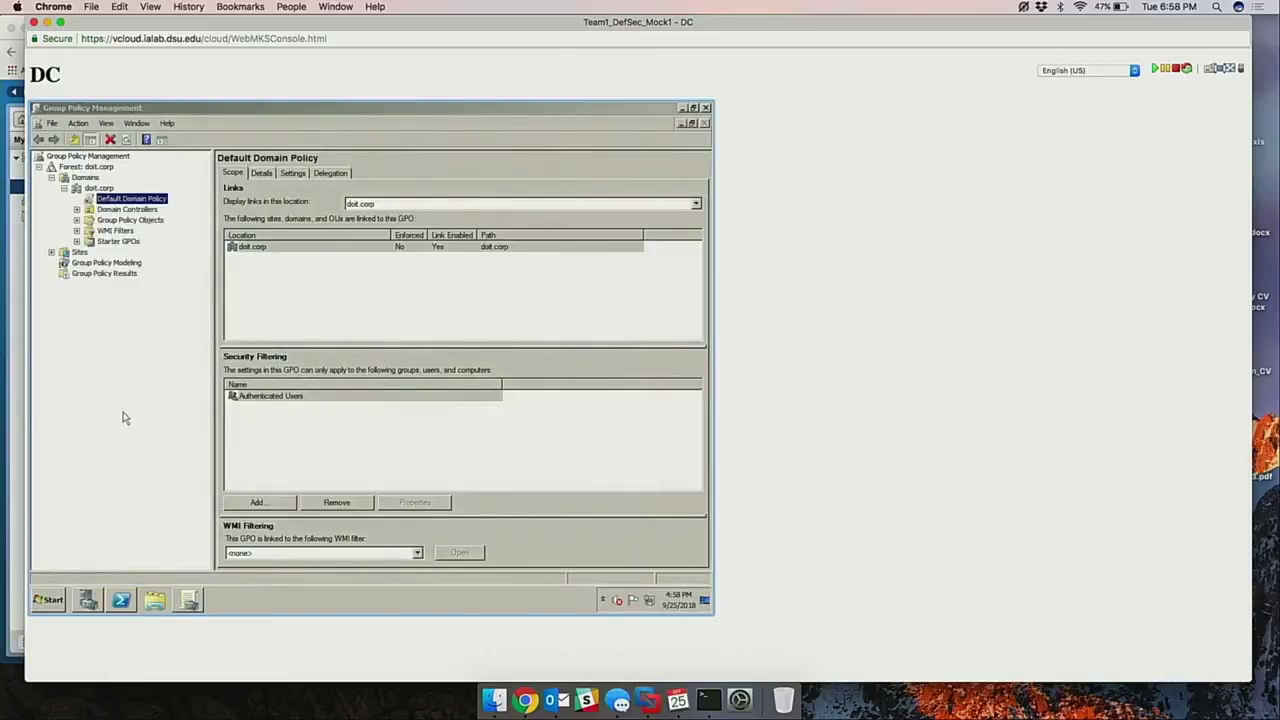
key("super")
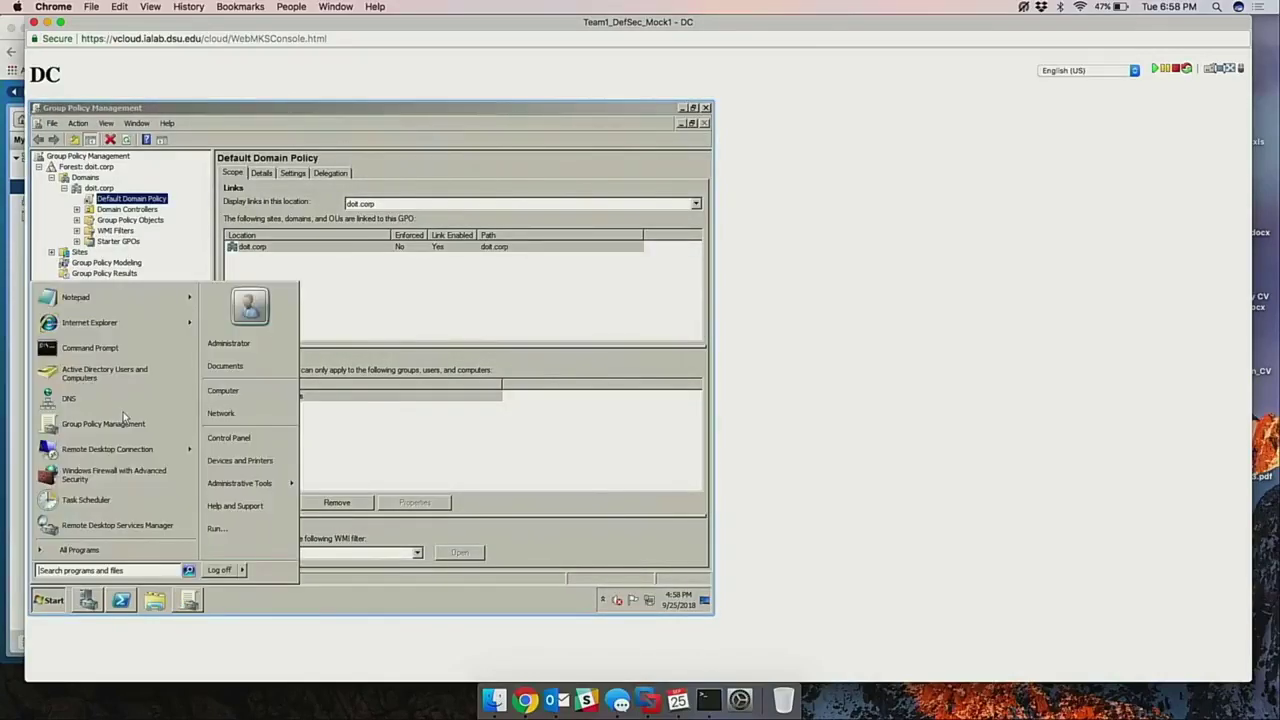
key("super")
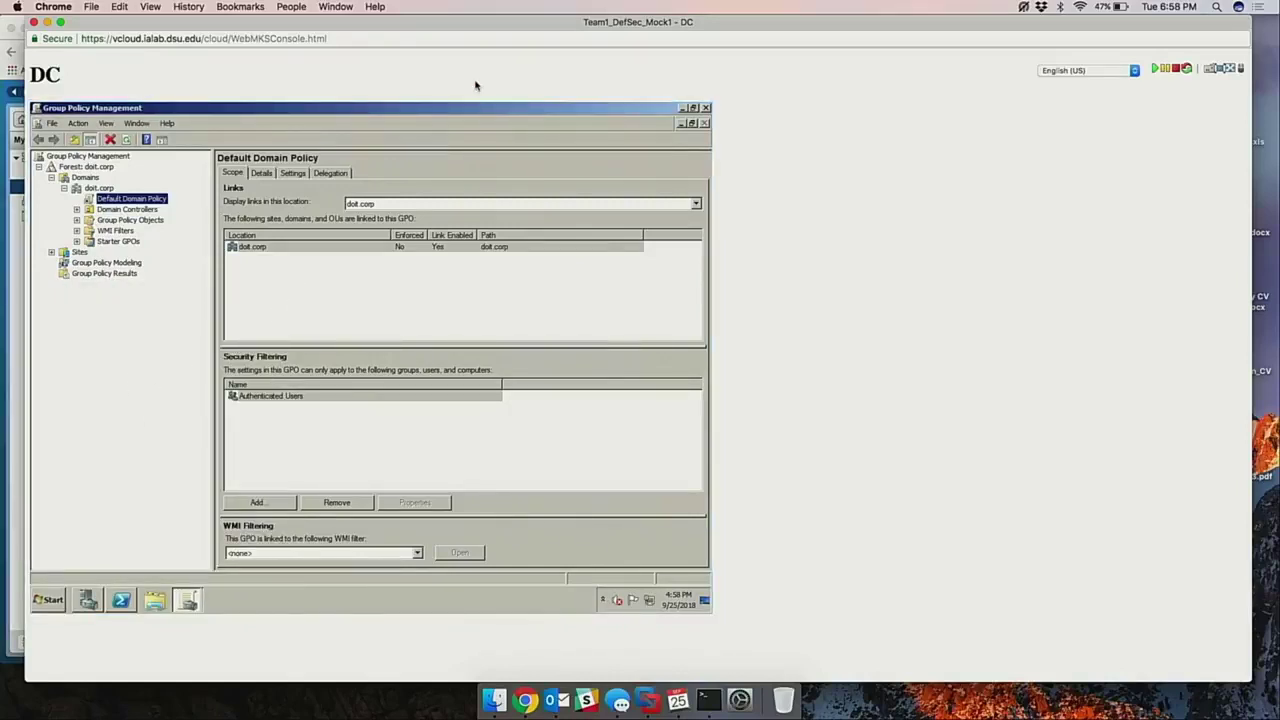
key("super+equal")
key("super+equal")
key("super+equal")
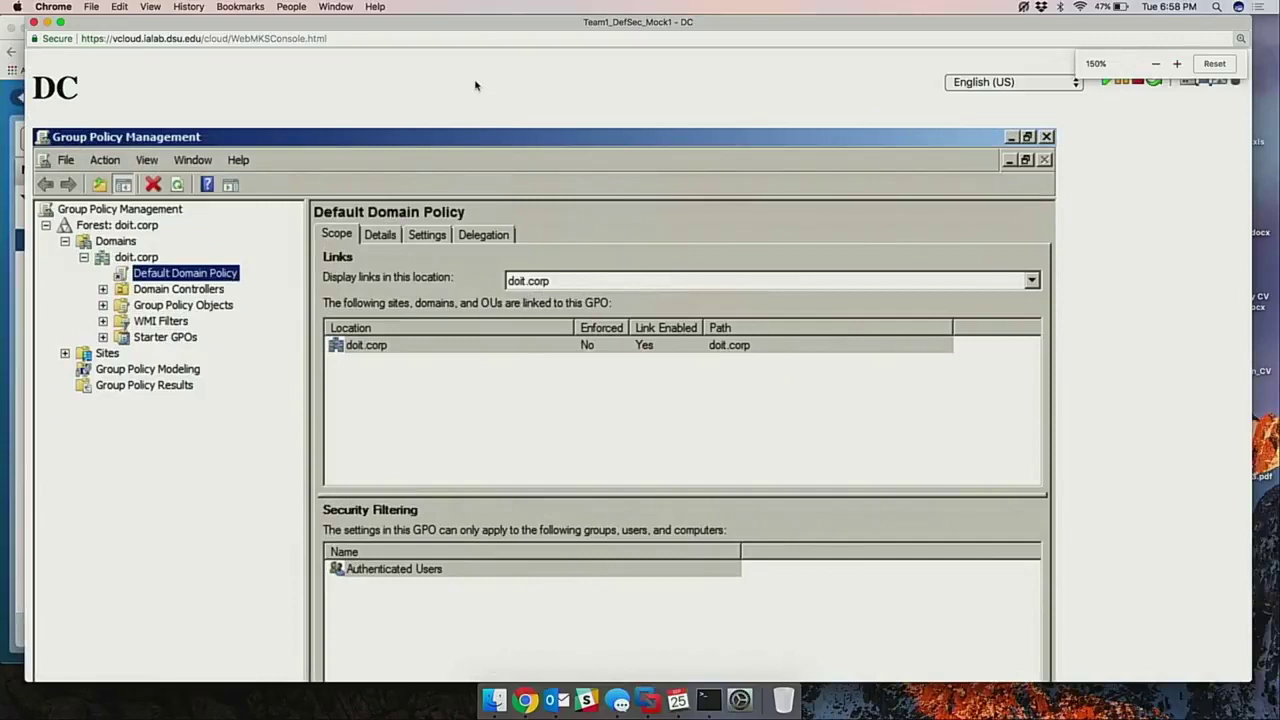
key("super+equal")
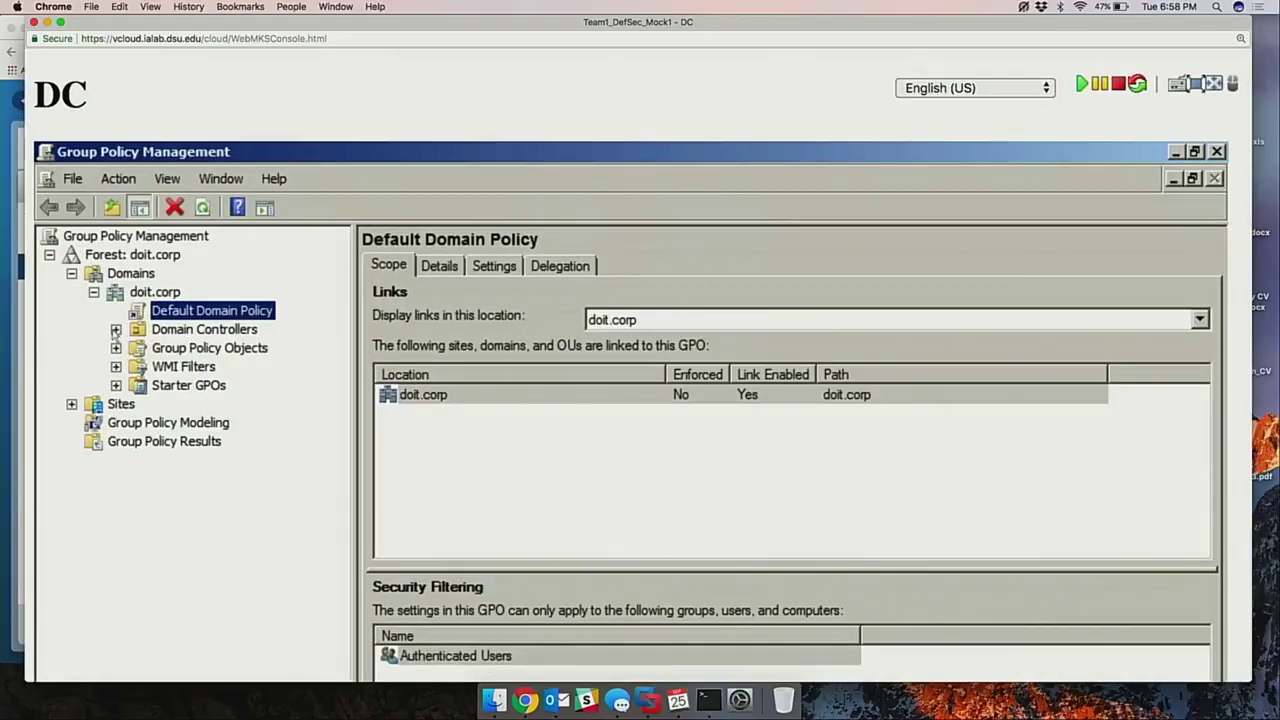
Edit the Default Domain Policy and open Security Settings > Account Policies > Password Policy.
right_click(204, 318)
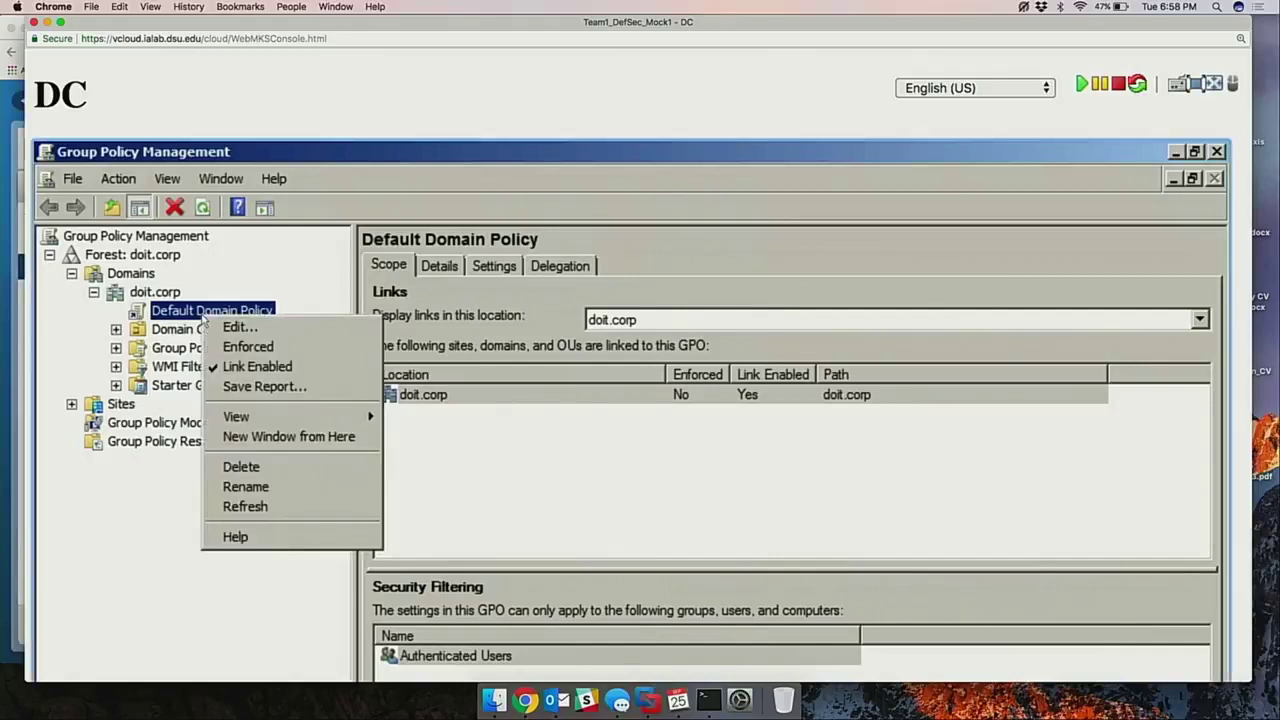
left_click(226, 328)
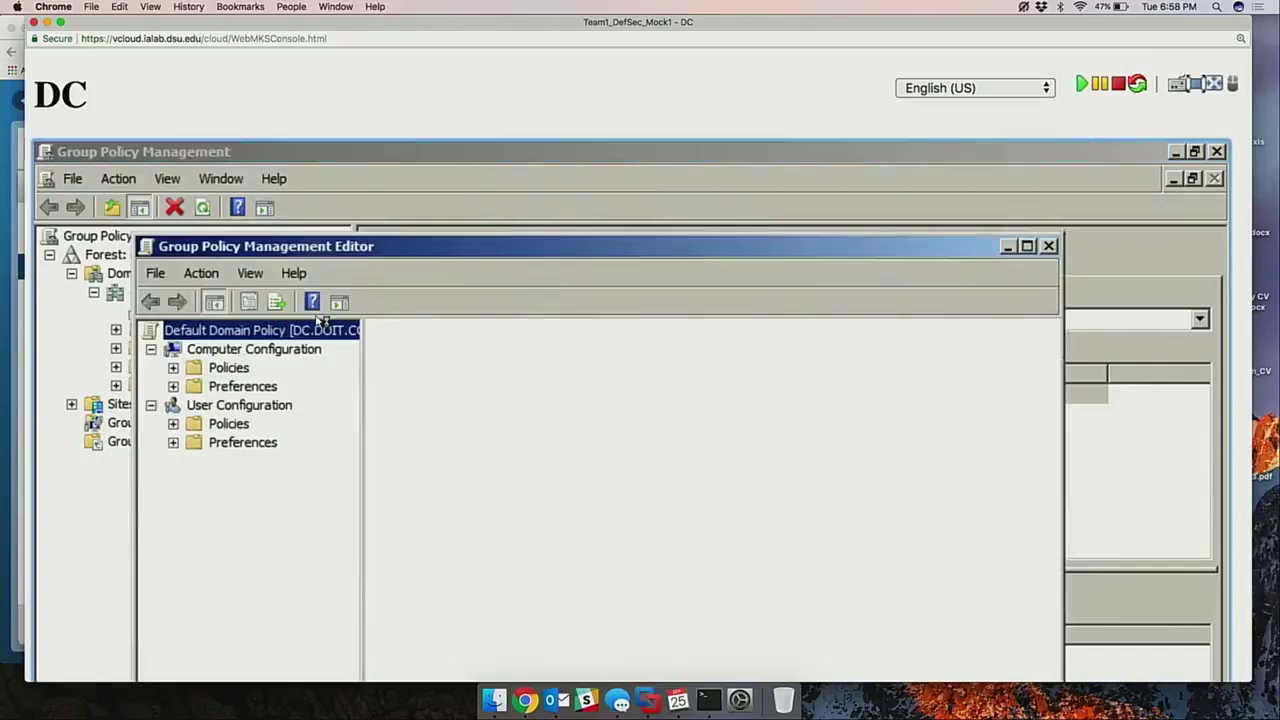
left_click_drag(378, 254, 379, 164)
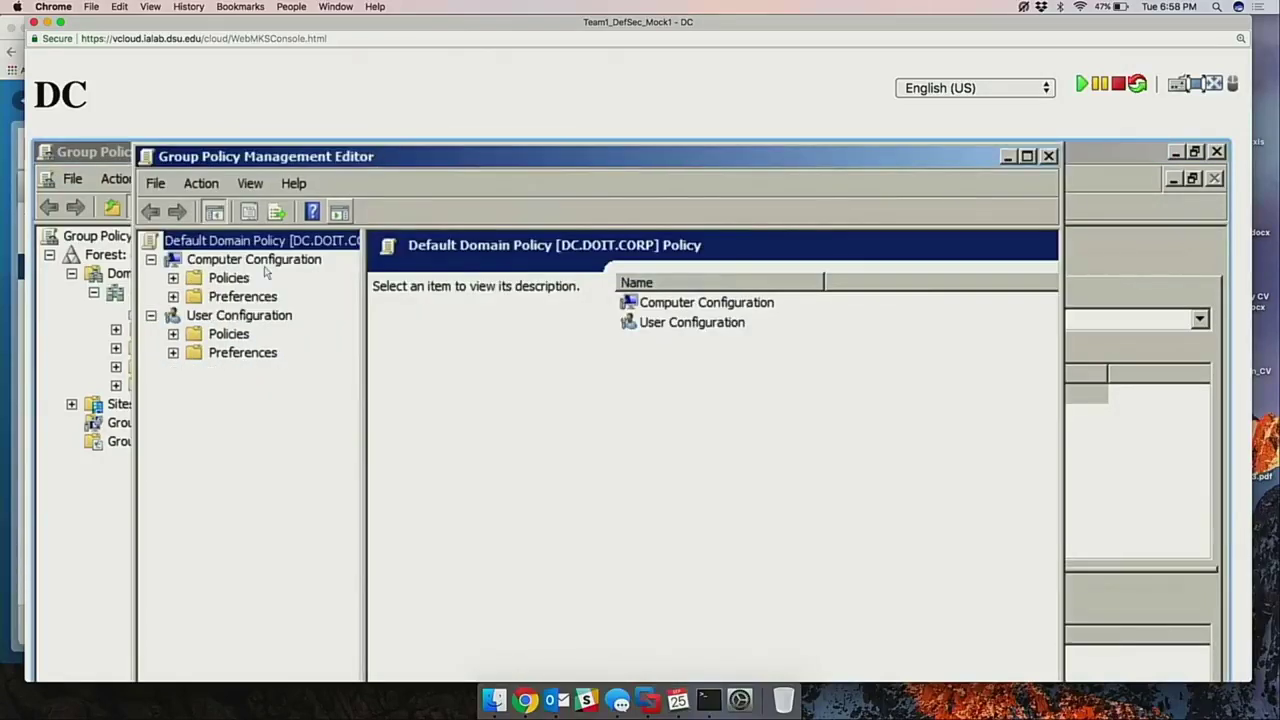
left_click(173, 278)
left_click(195, 334)
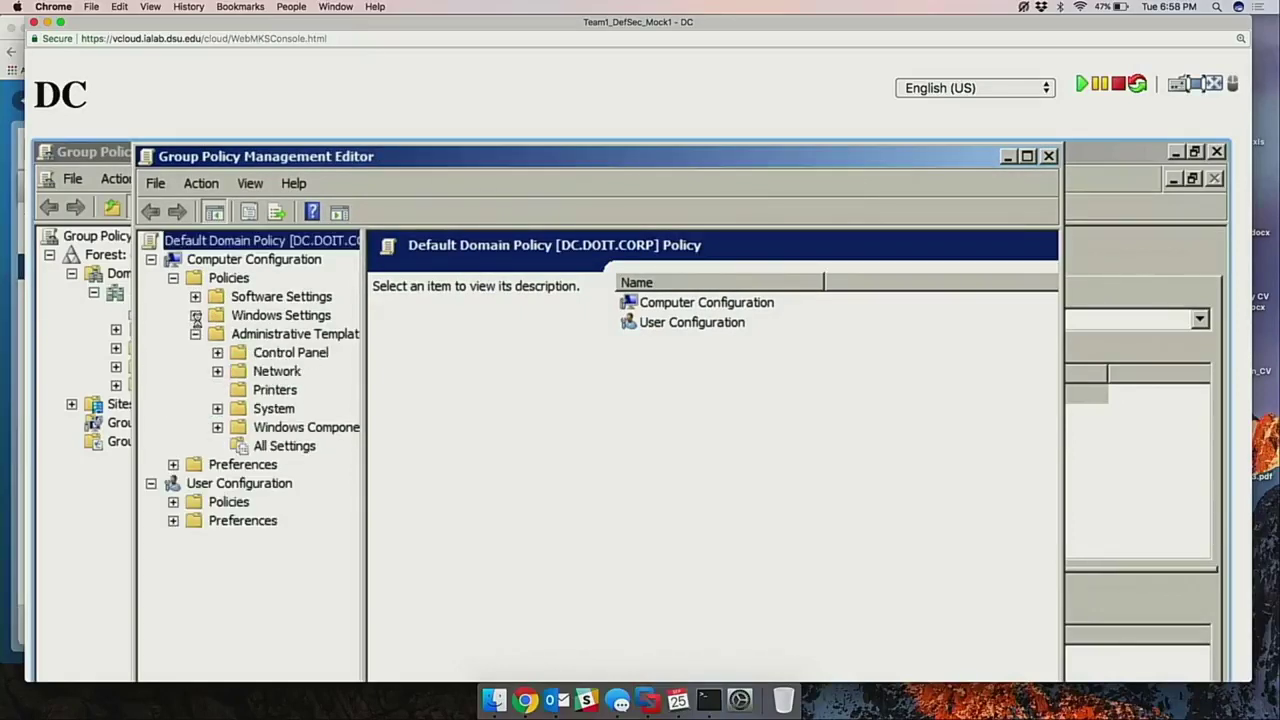
left_click(195, 315)
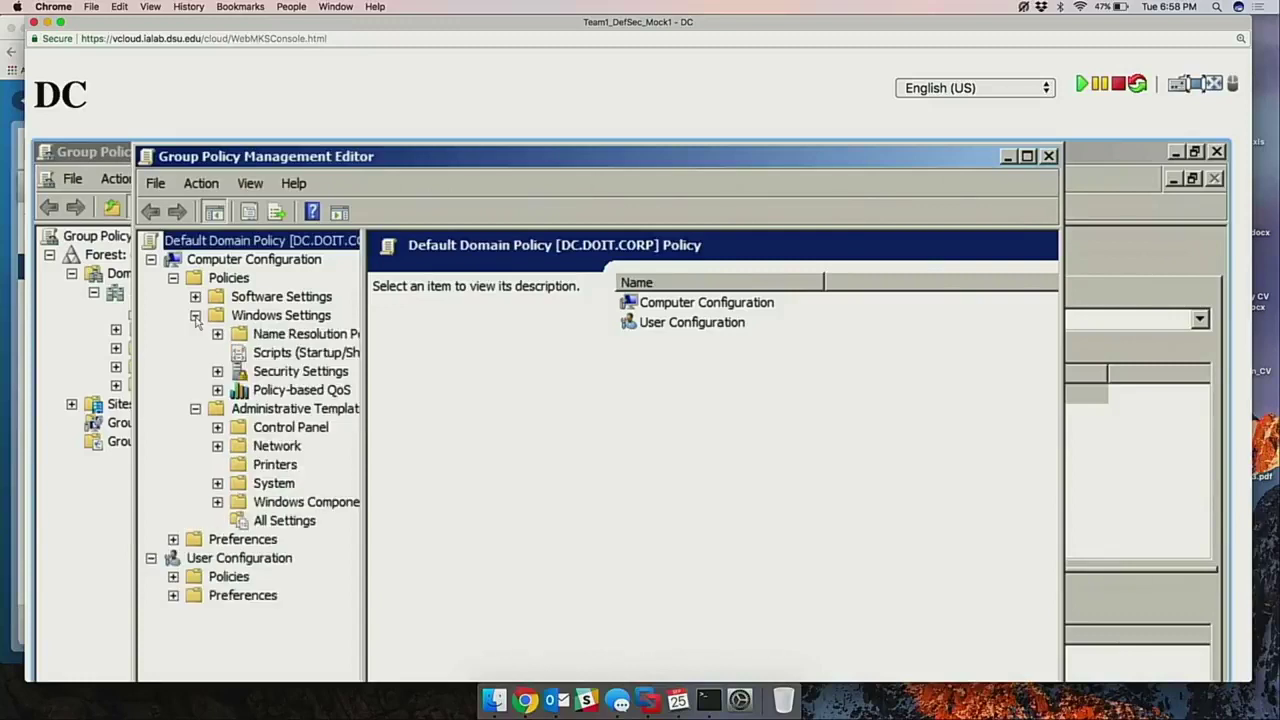
left_click(257, 371)
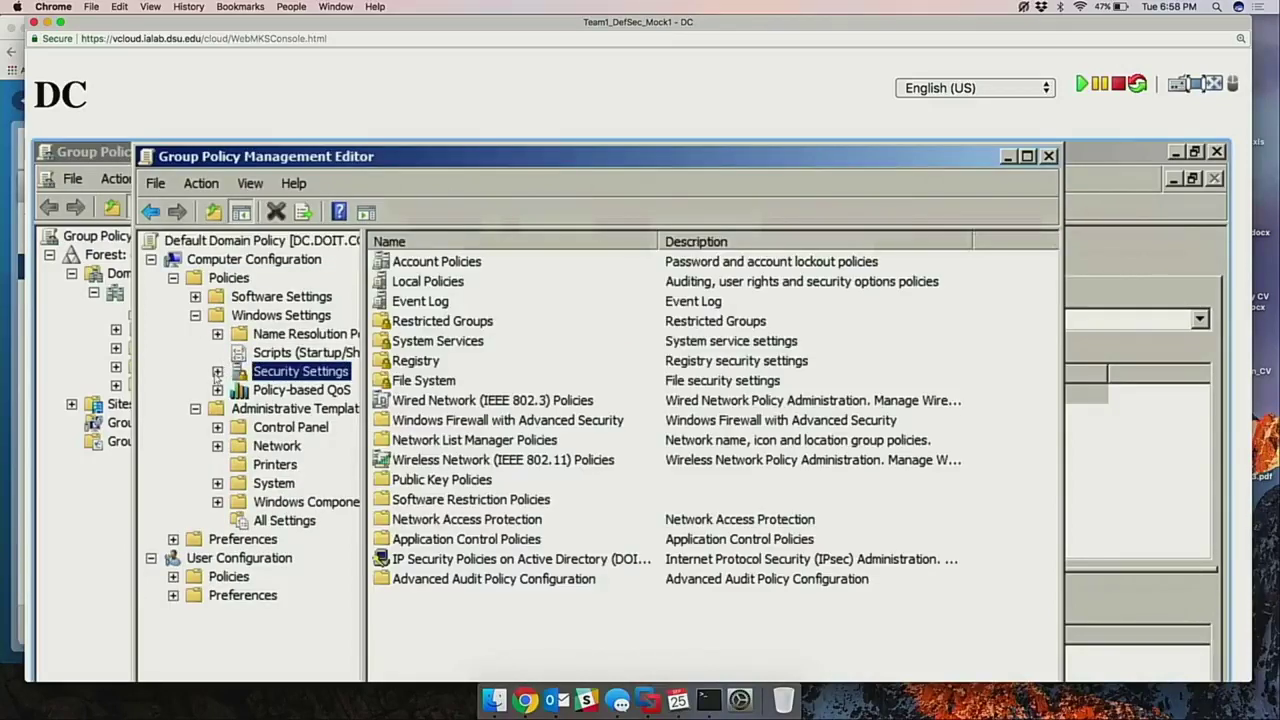
left_click(217, 371)
double_click(435, 261)
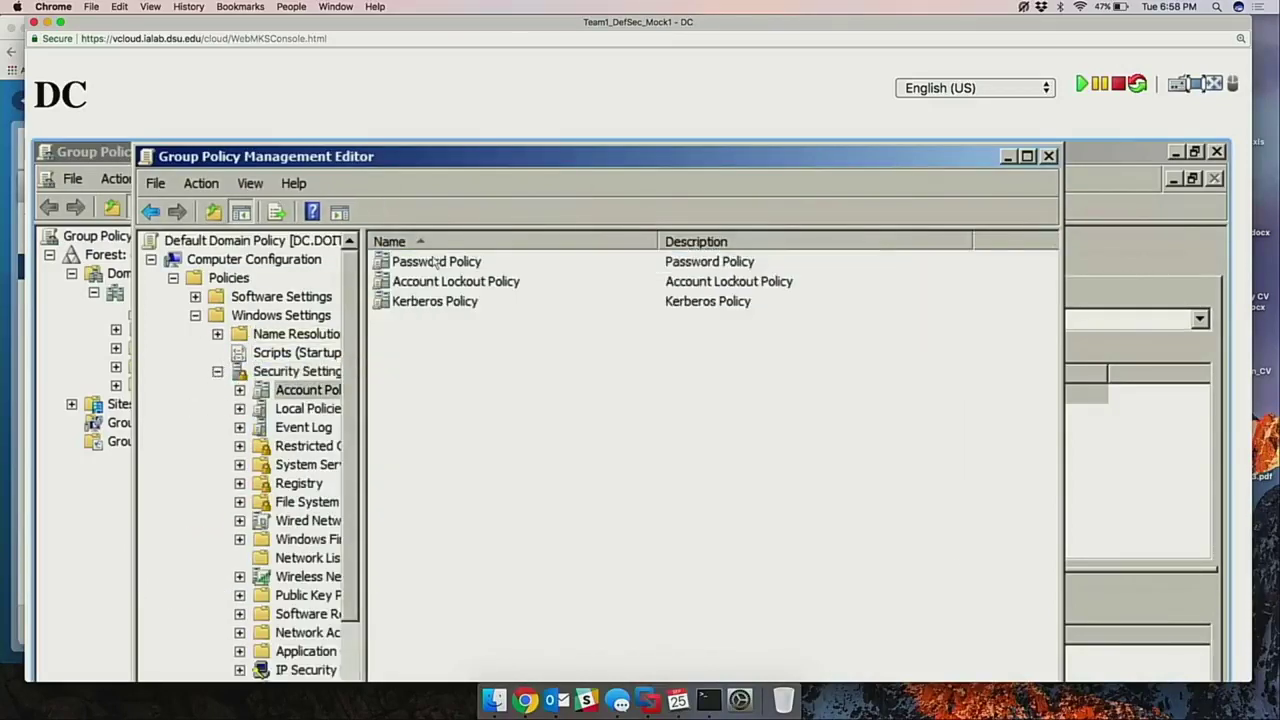
double_click(459, 263)
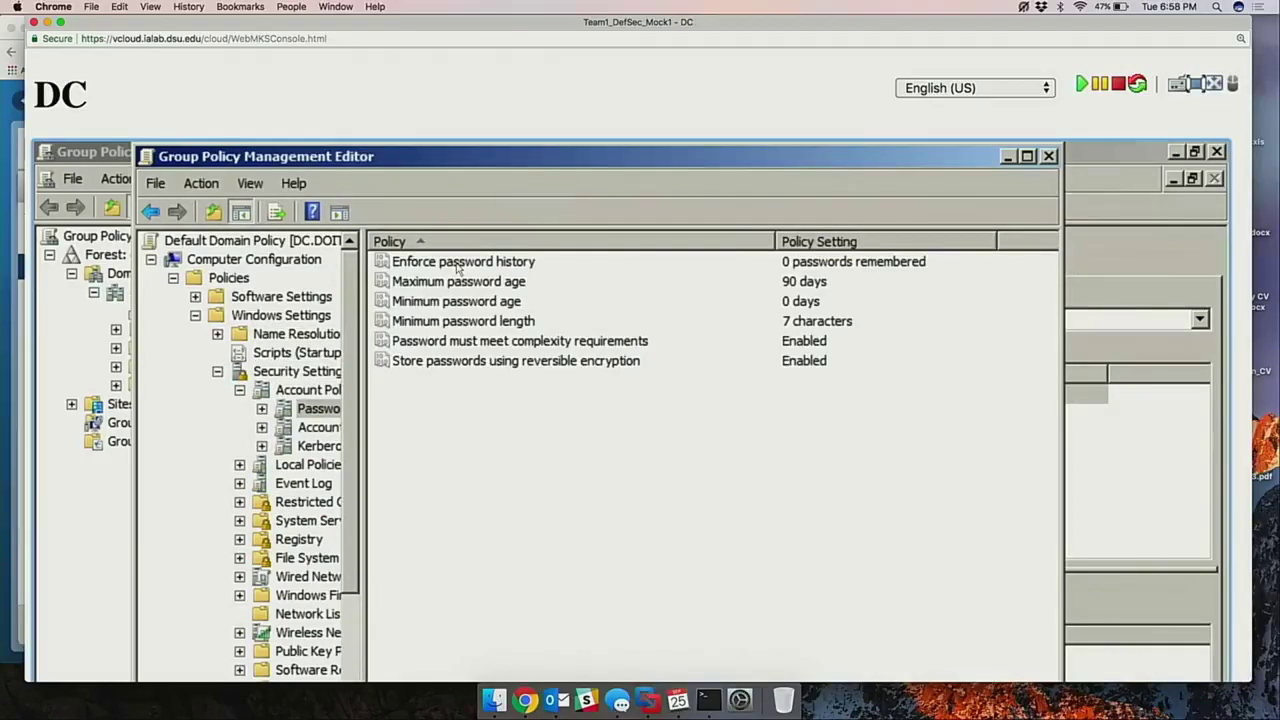
Look over the password settings for minimum length, minimum age and reversible encryption.
left_click(507, 362)
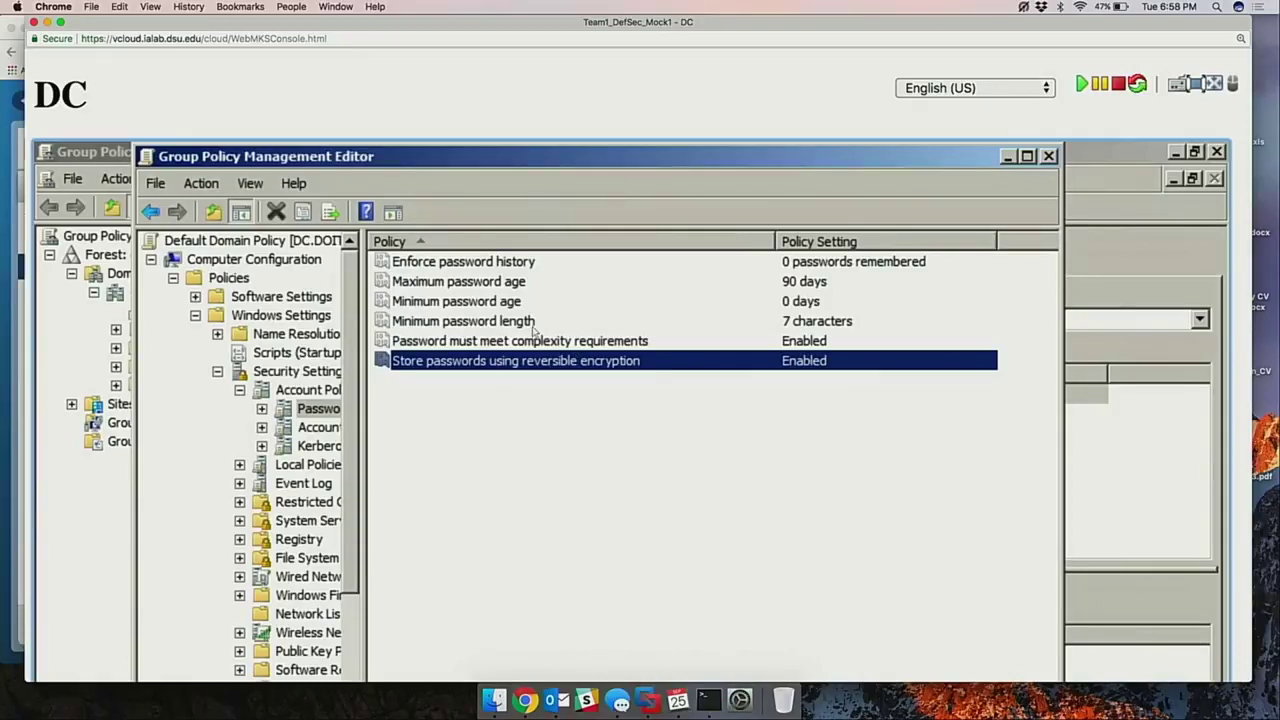
left_click(523, 322)
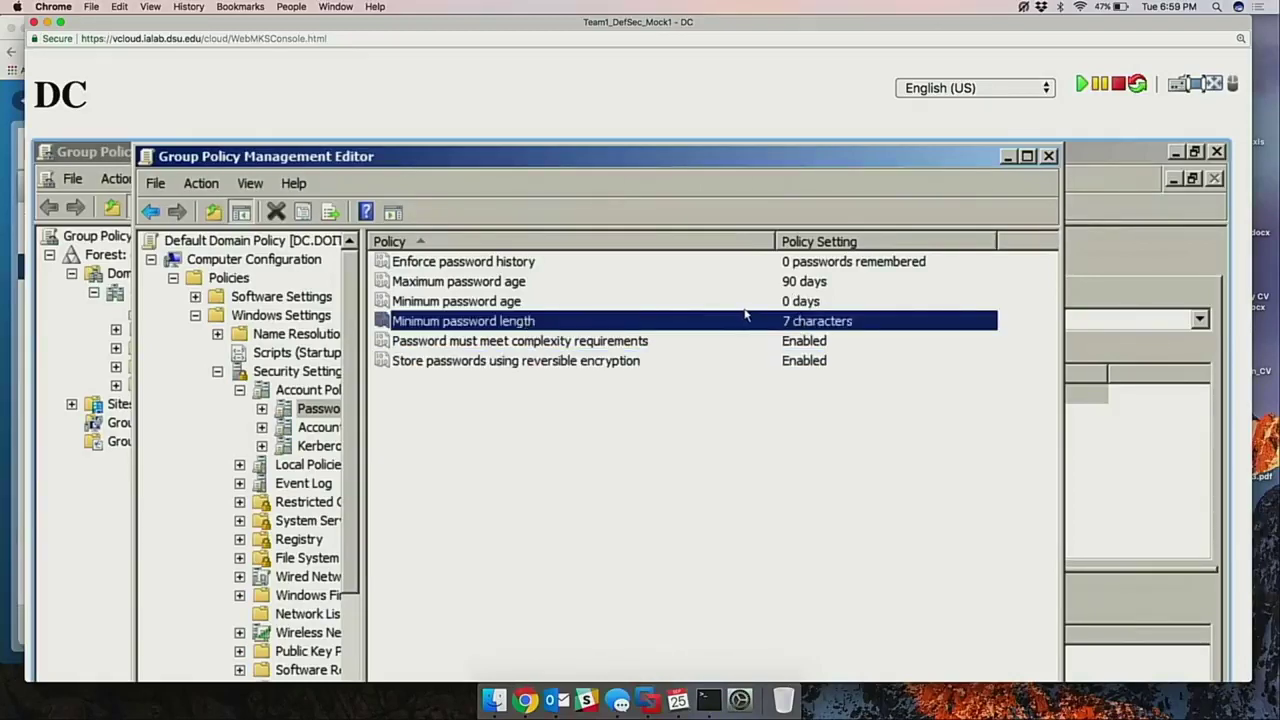
key("Up")
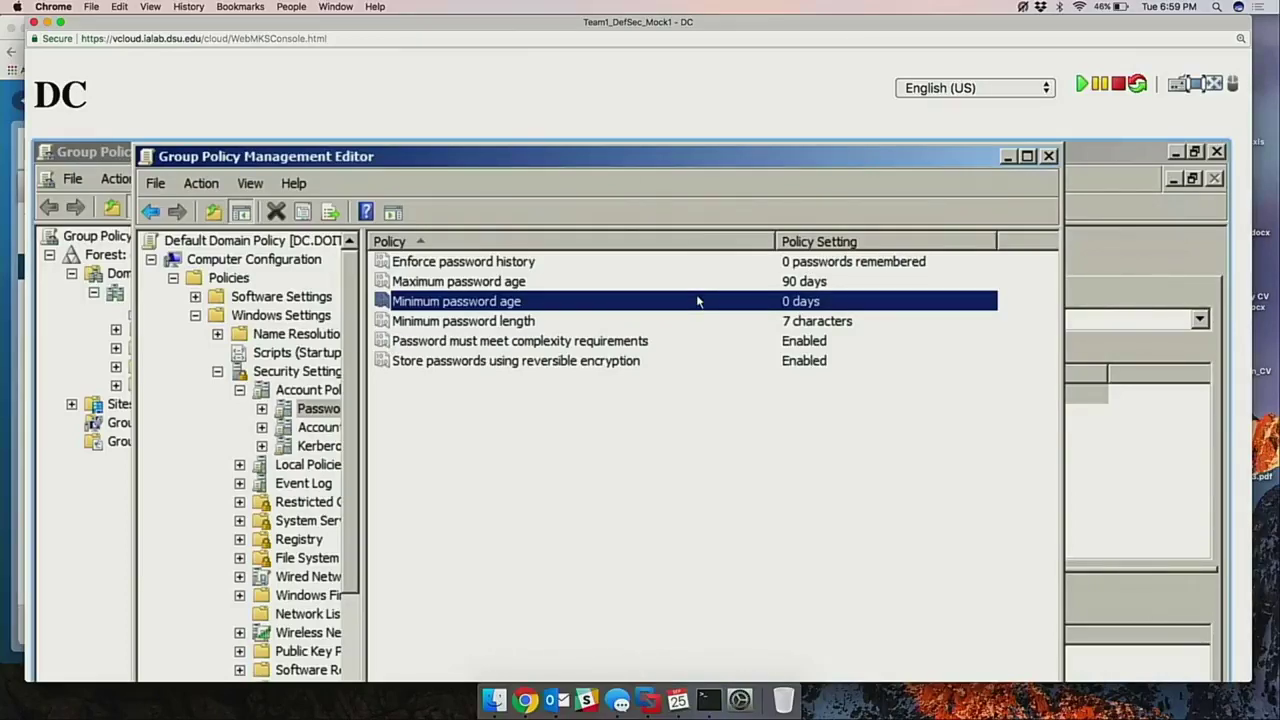
left_click(634, 360)
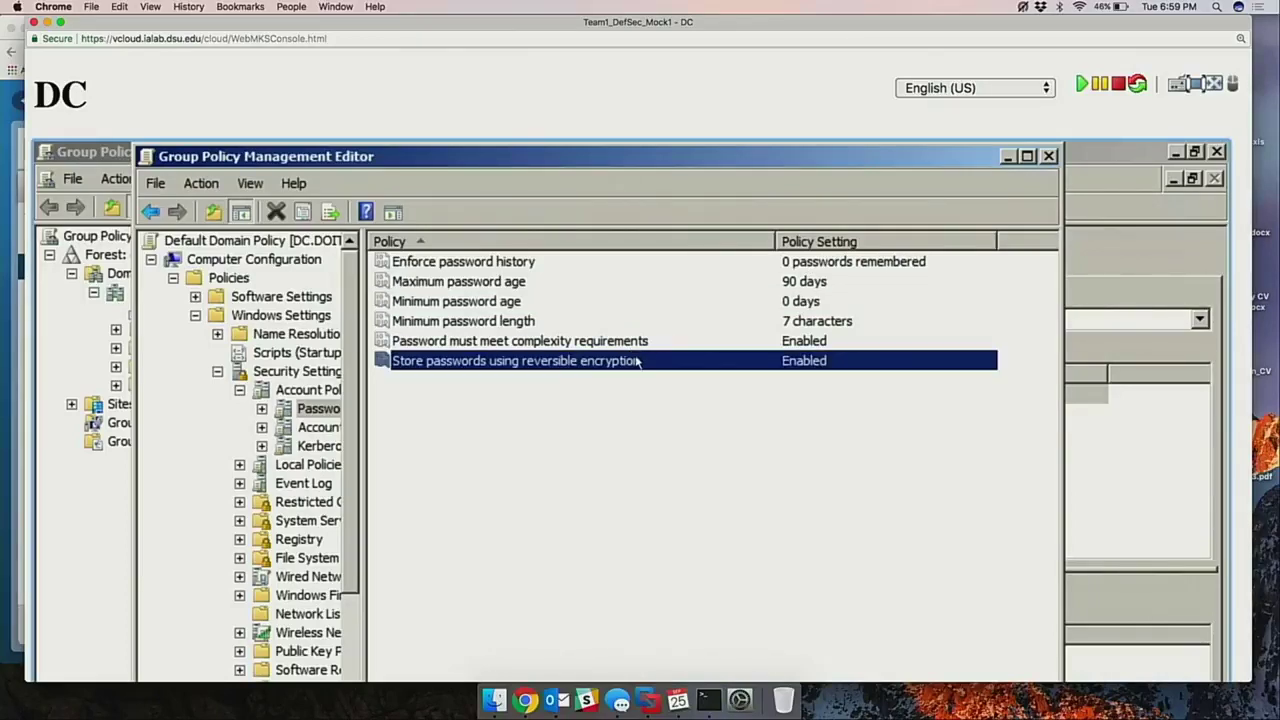
Set 'Store passwords using reversible encryption' to Disabled and apply it.
right_click(535, 370)
left_click(586, 377)
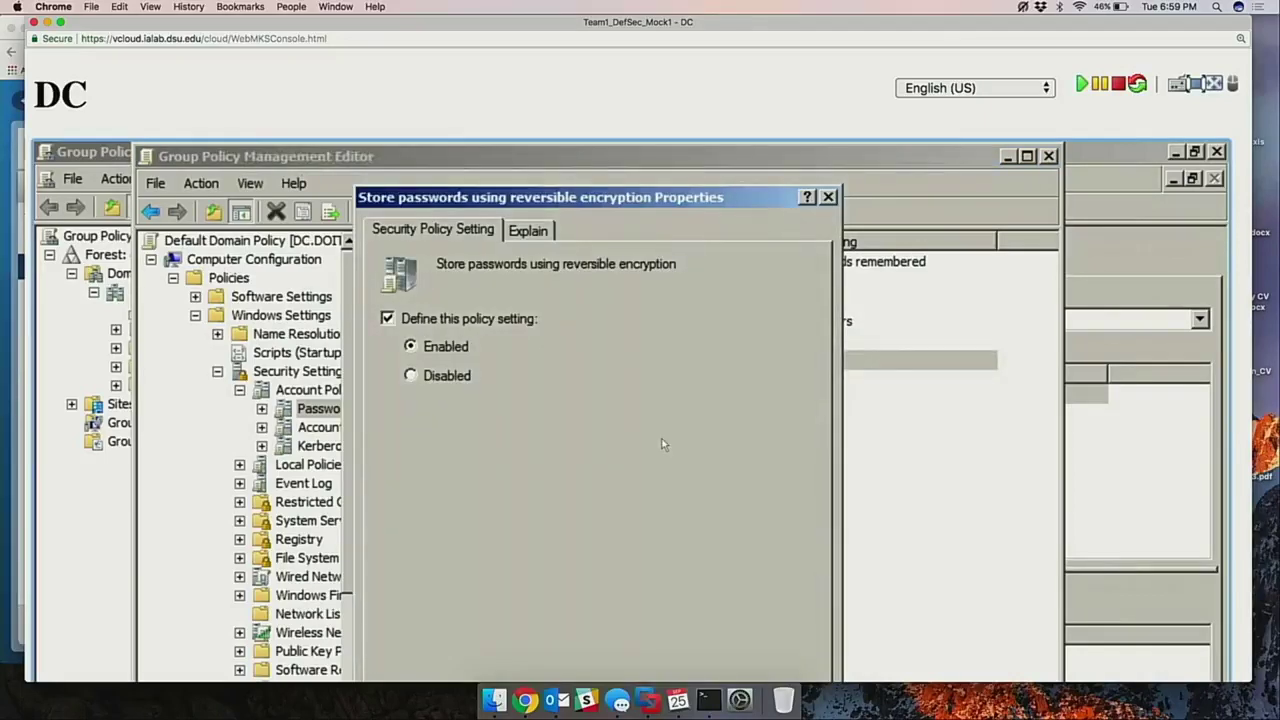
left_click(433, 379)
left_click_drag(606, 196, 613, 154)
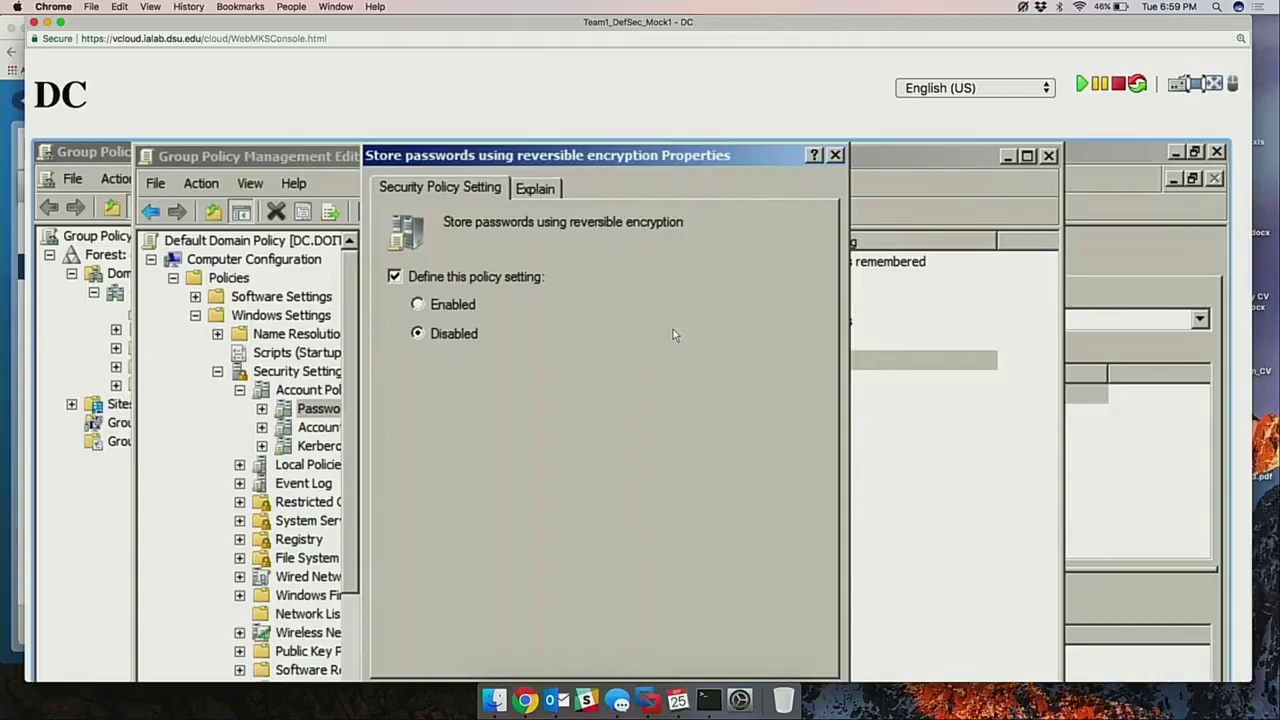
key("super")
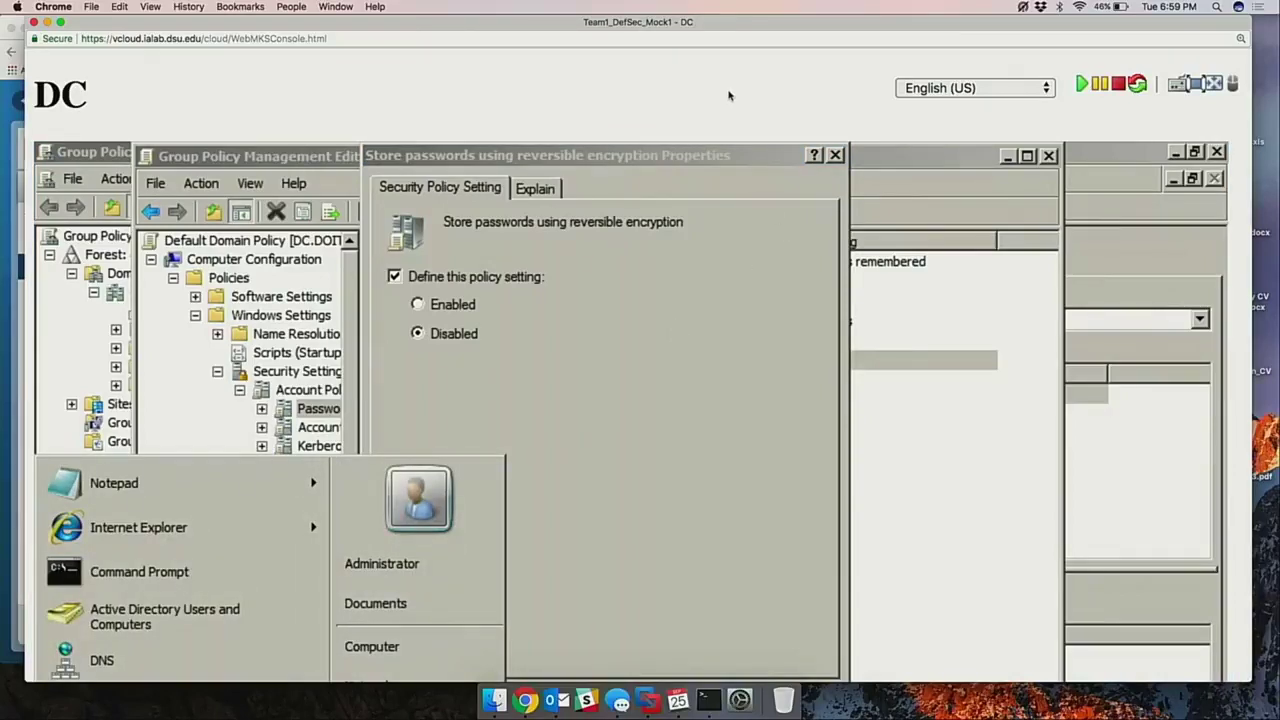
key("super+minus")
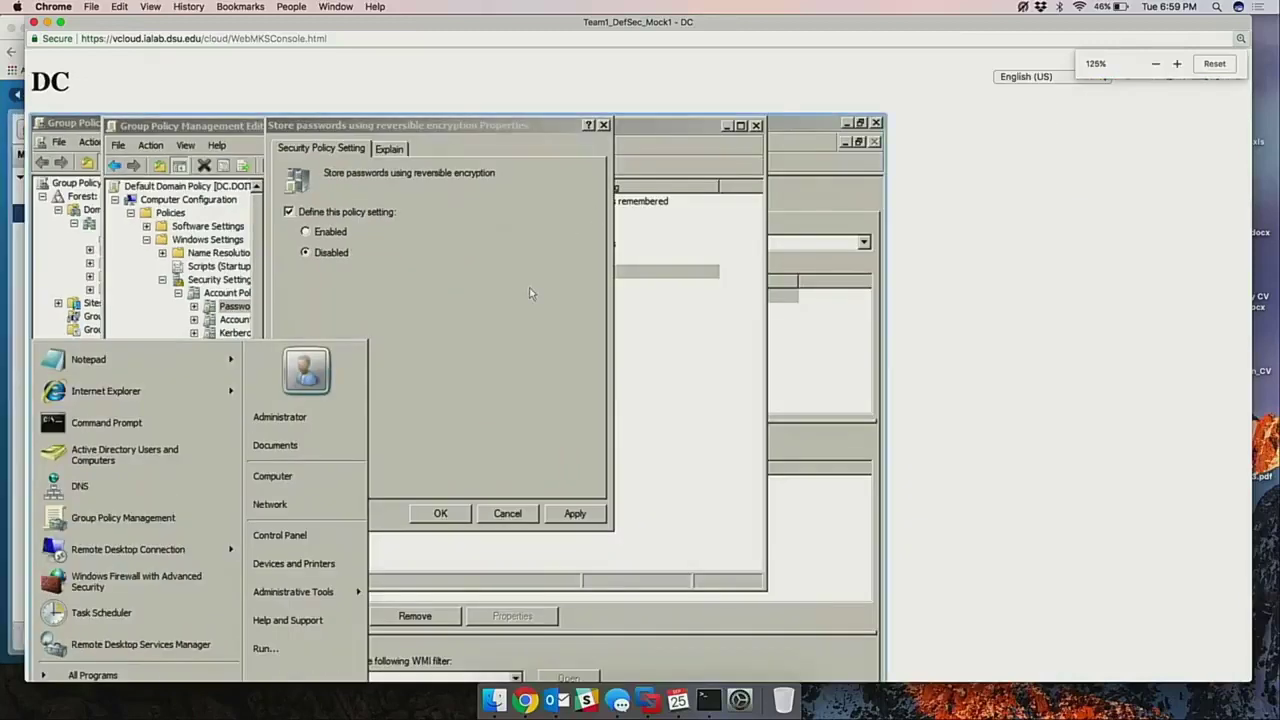
left_click(533, 295)
left_click(557, 512)
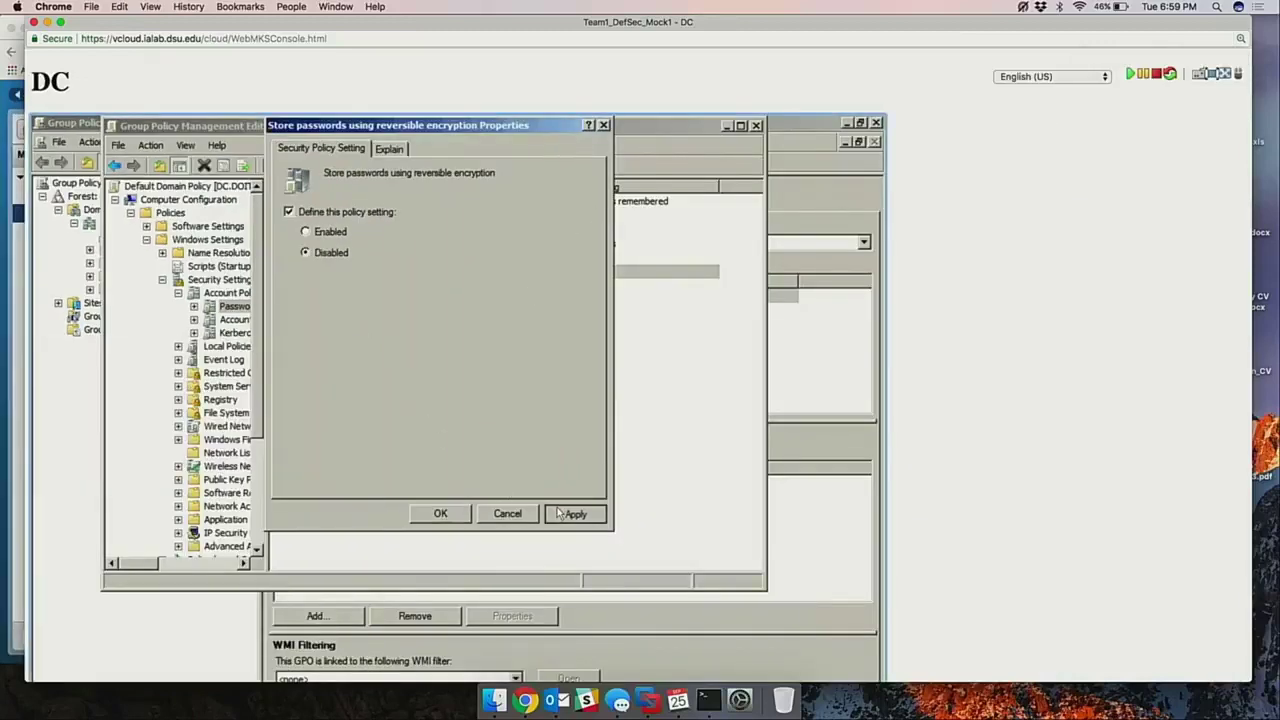
left_click(453, 521)
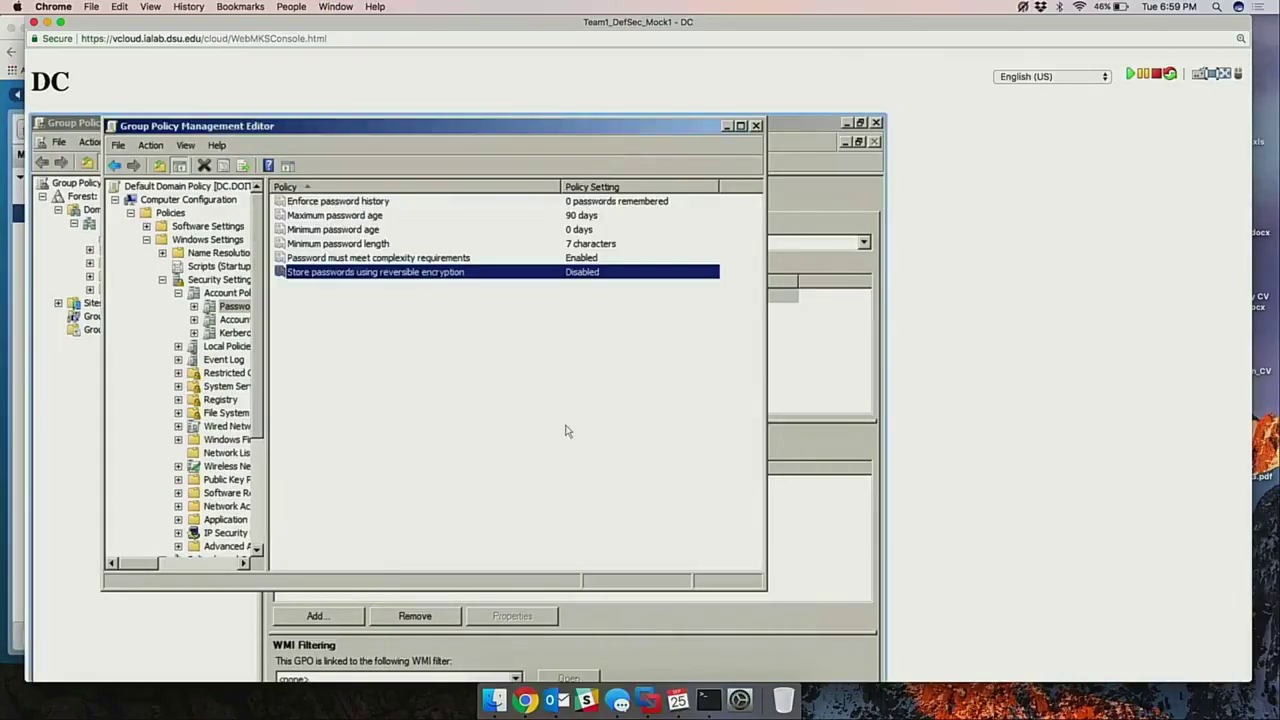
Close the policy editor and Group Policy Management, then focus the PowerShell window.
left_click(756, 126)
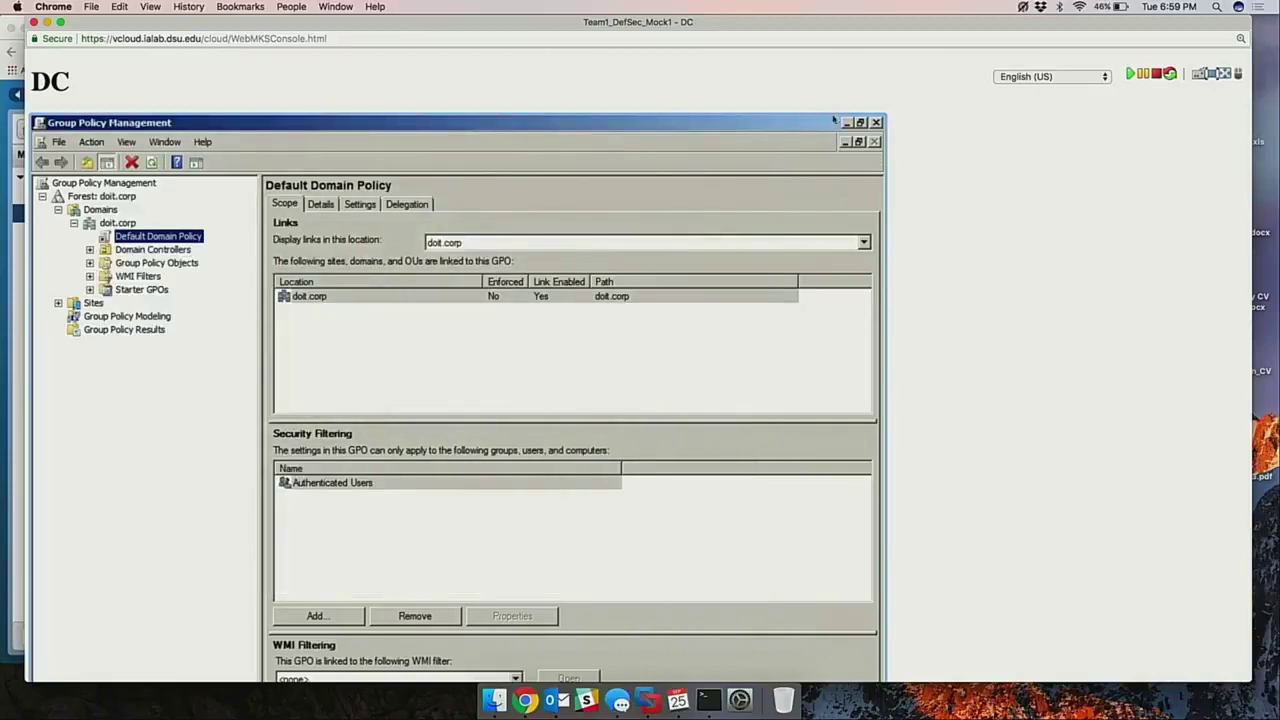
left_click(859, 141)
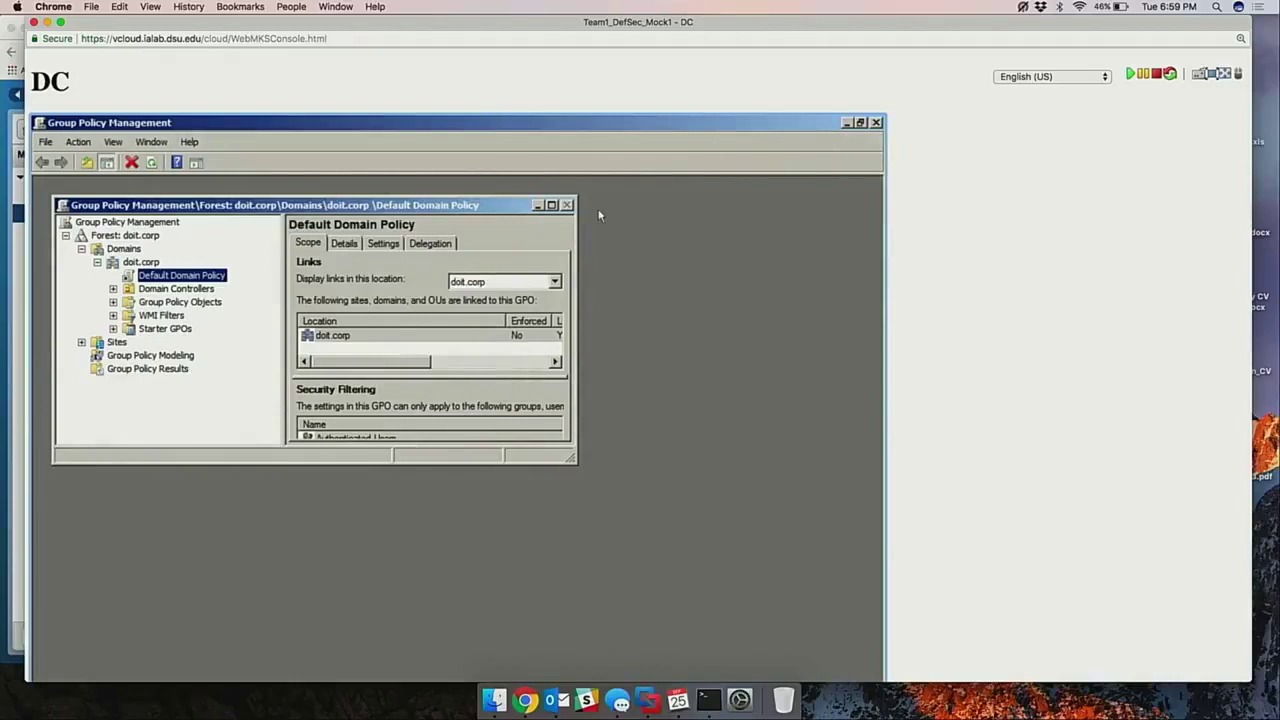
left_click(877, 122)
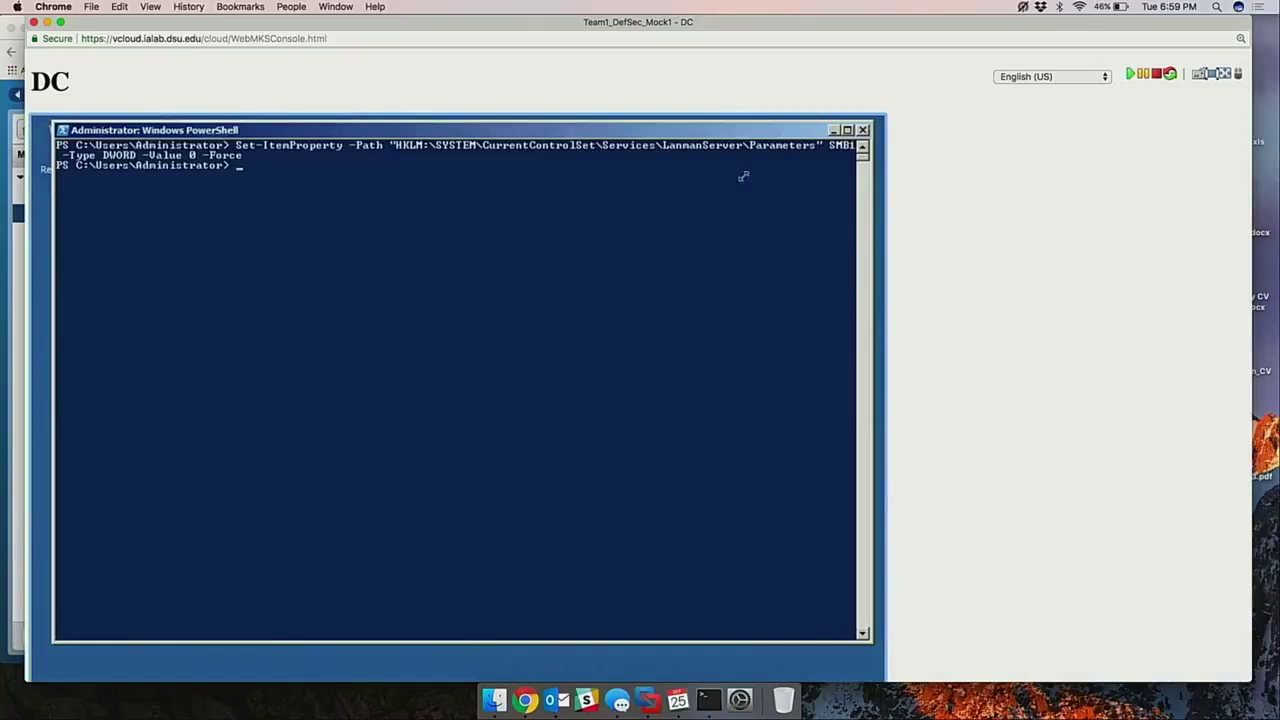
left_click(712, 195)
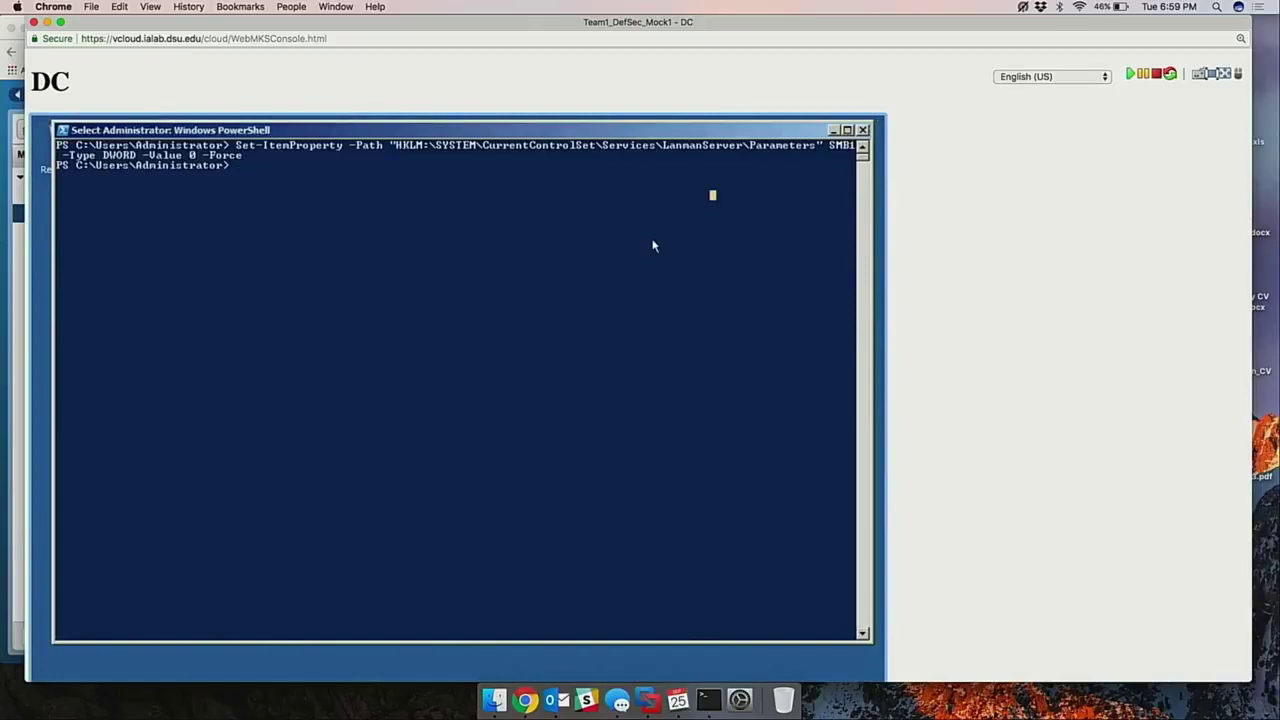
Clear the PowerShell console with cls.
key("Escape")
type("cls")
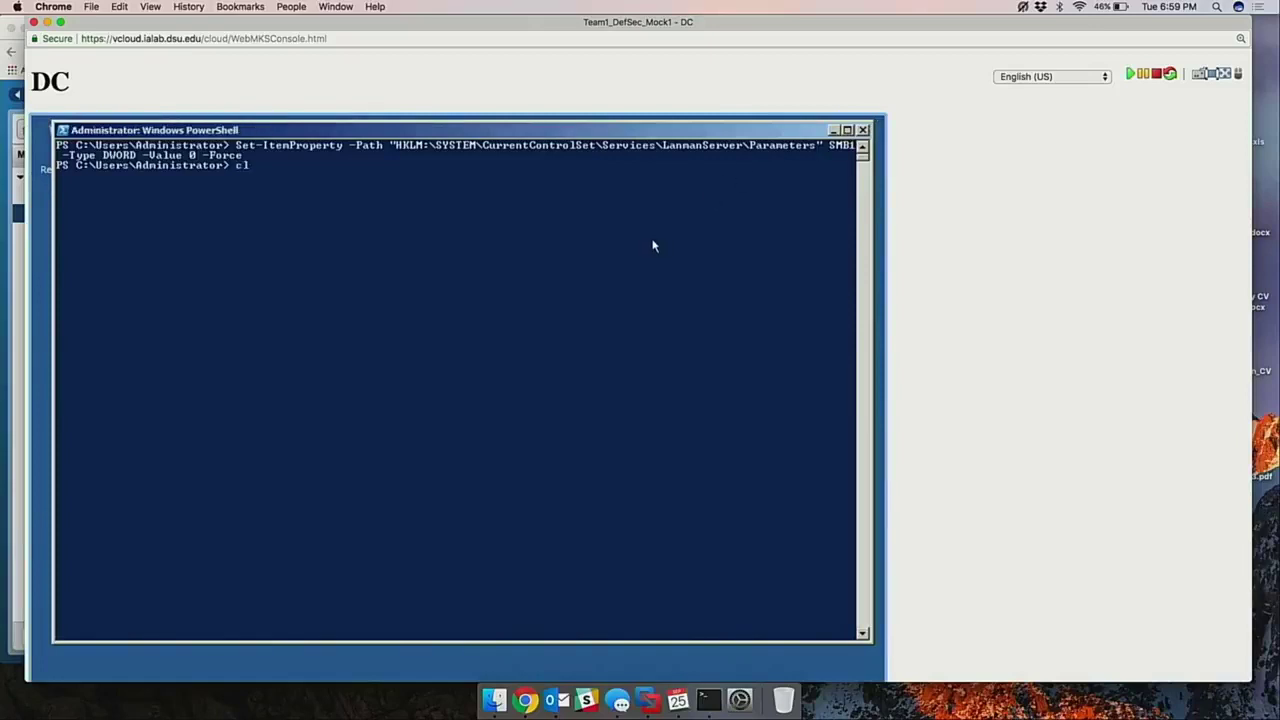
key("Return")
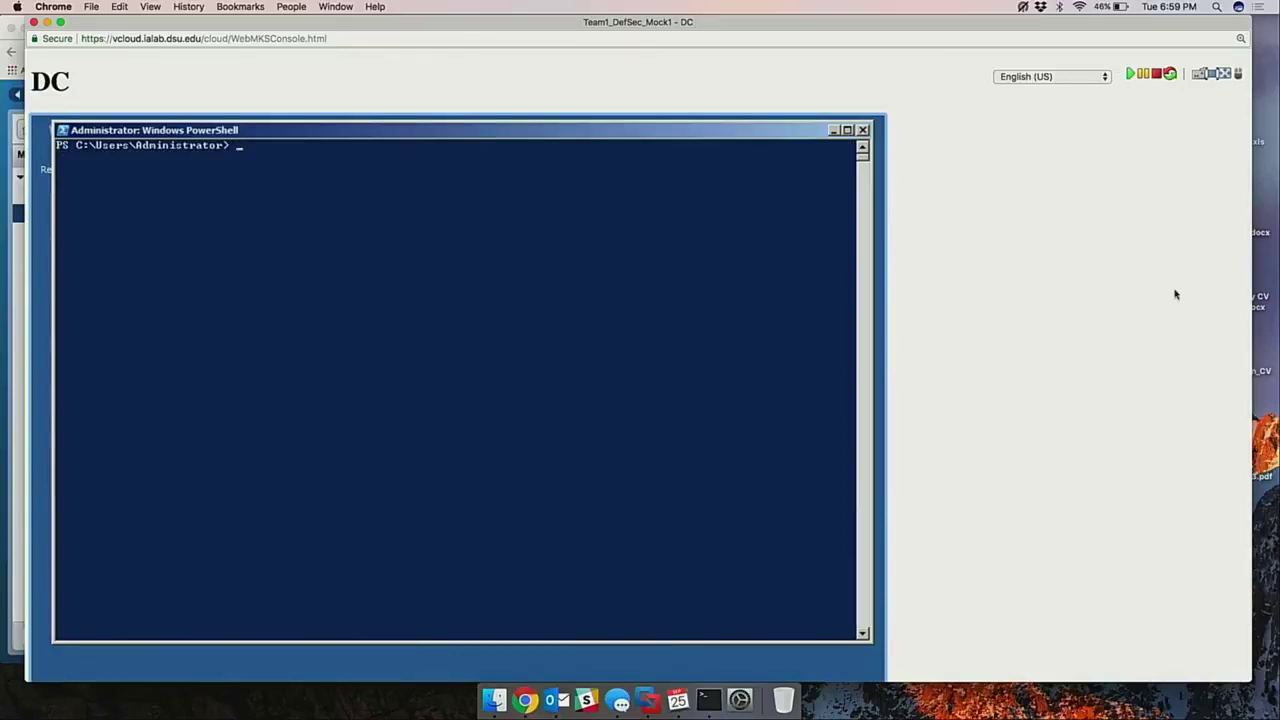
Enter netstat -anob | findstr "ESTABLISHED" at the prompt and enlarge the console page.
left_click(1210, 74)
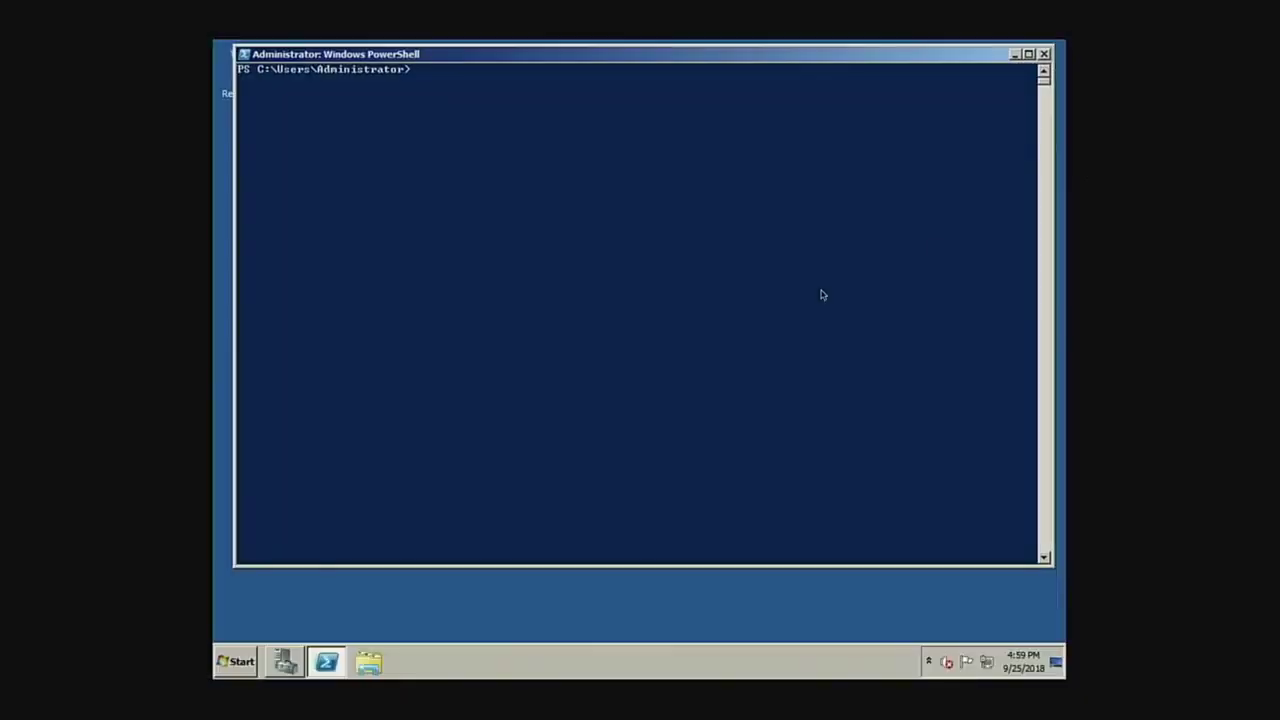
left_click(694, 309)
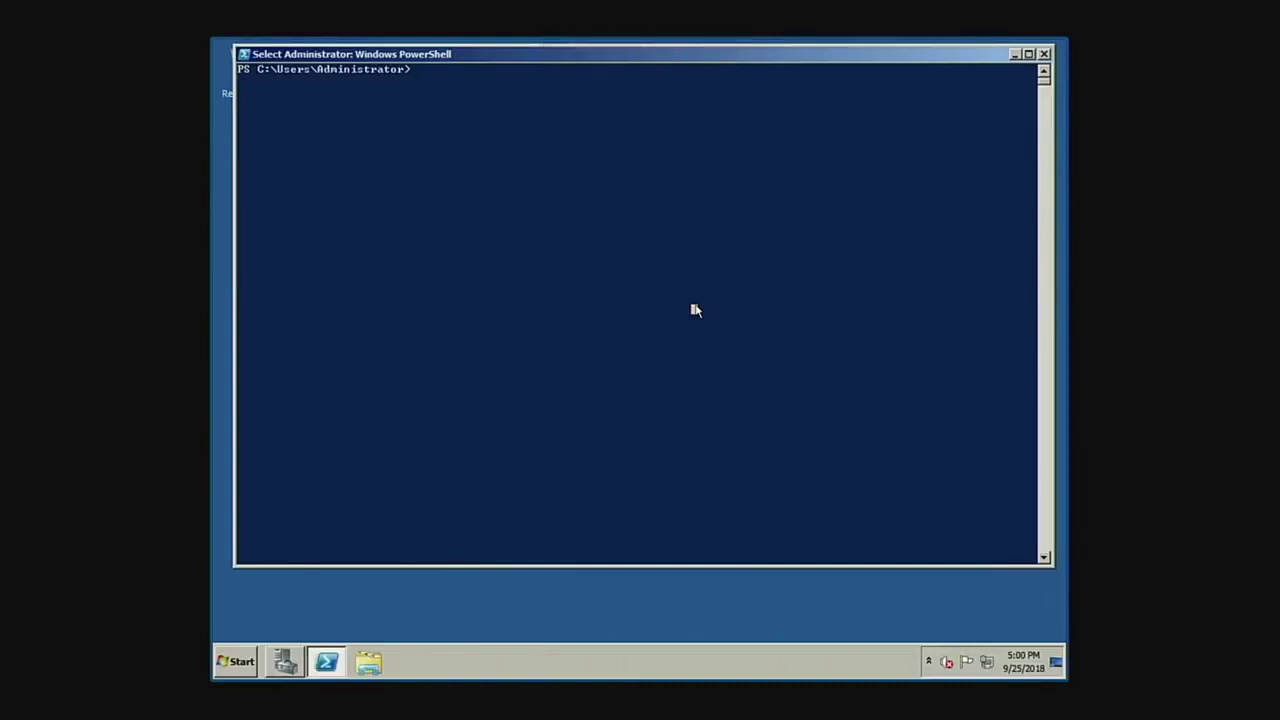
type("nistrator> ")
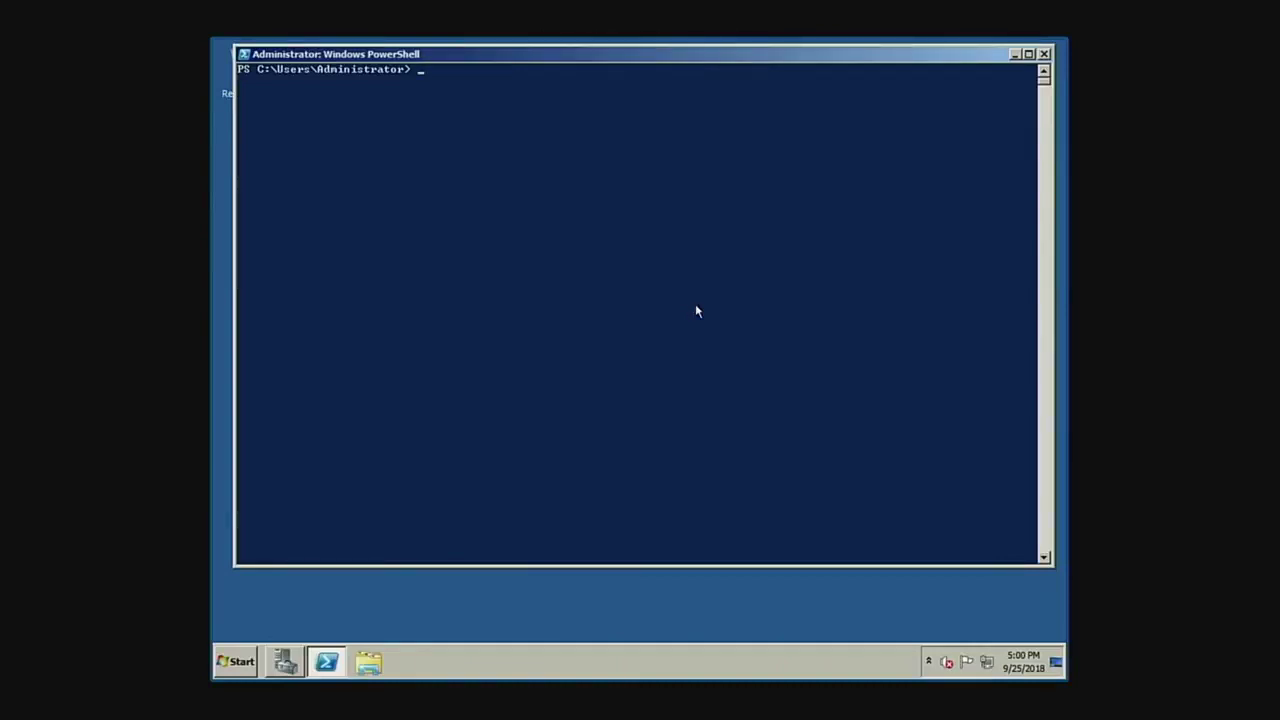
type("netstat -anob | findstr \"ESTABLISHED\"")
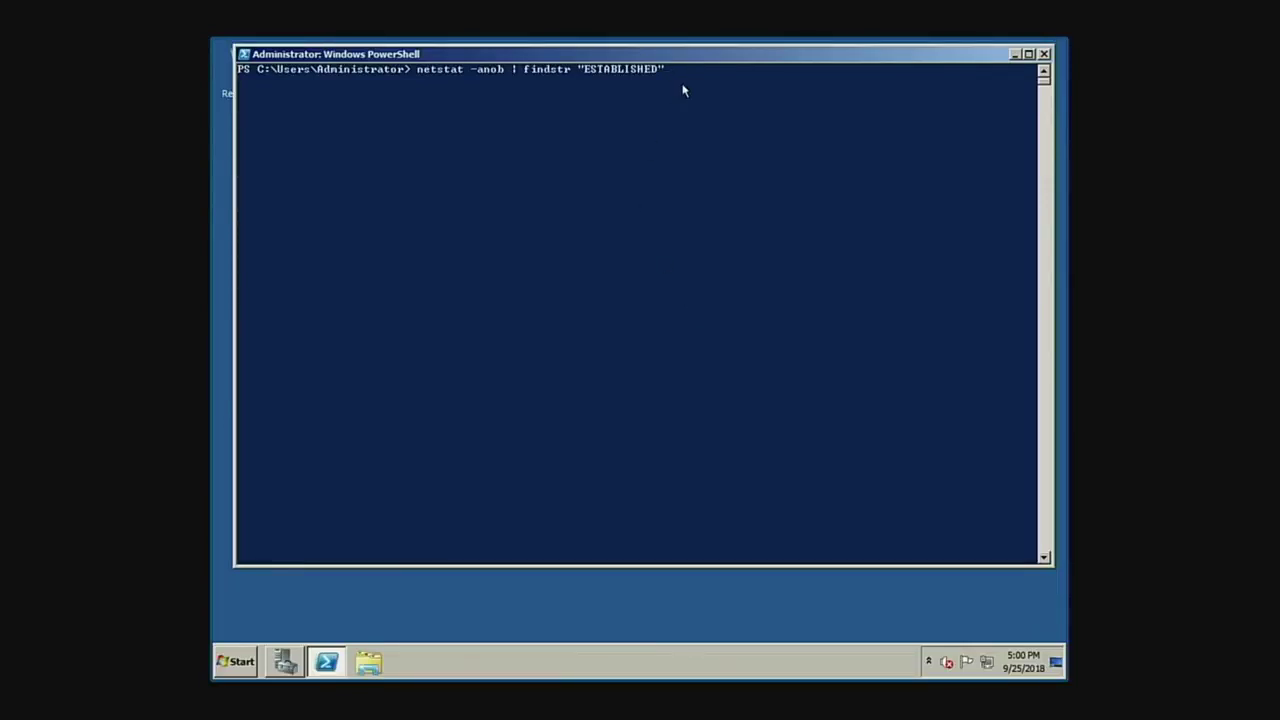
key("Escape")
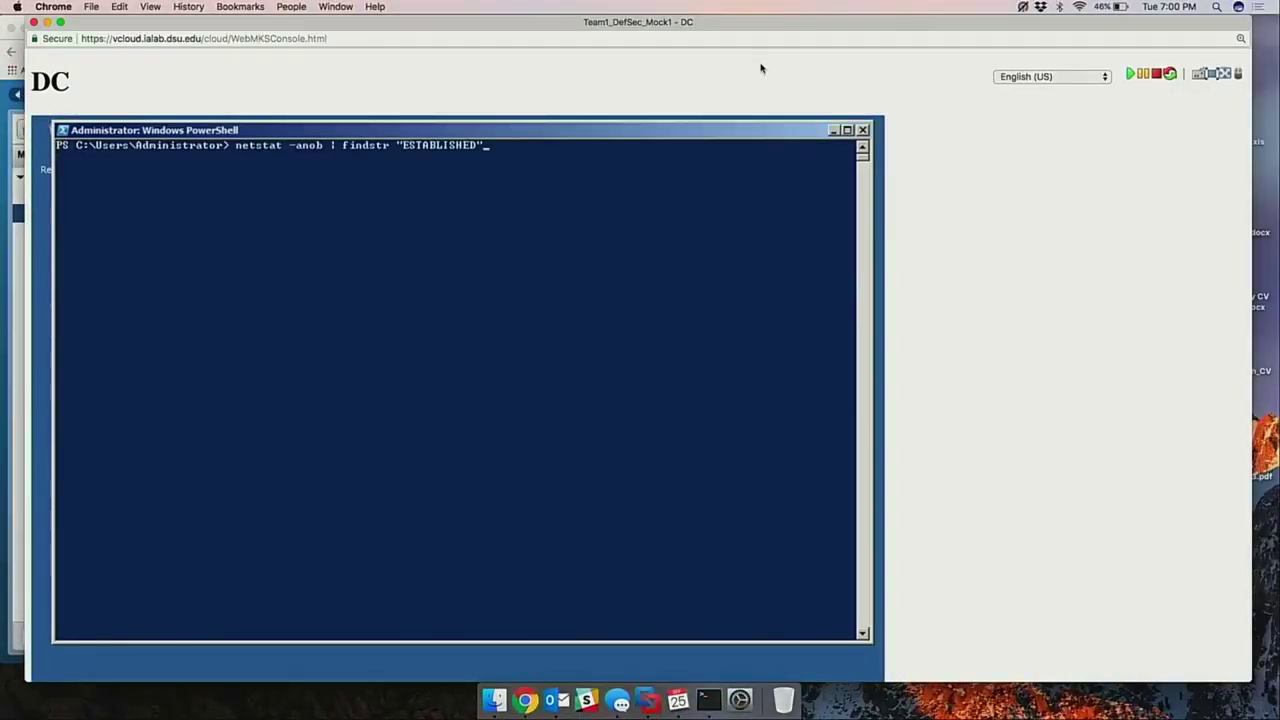
key("super+equal")
key("super+equal")
key("super+equal")
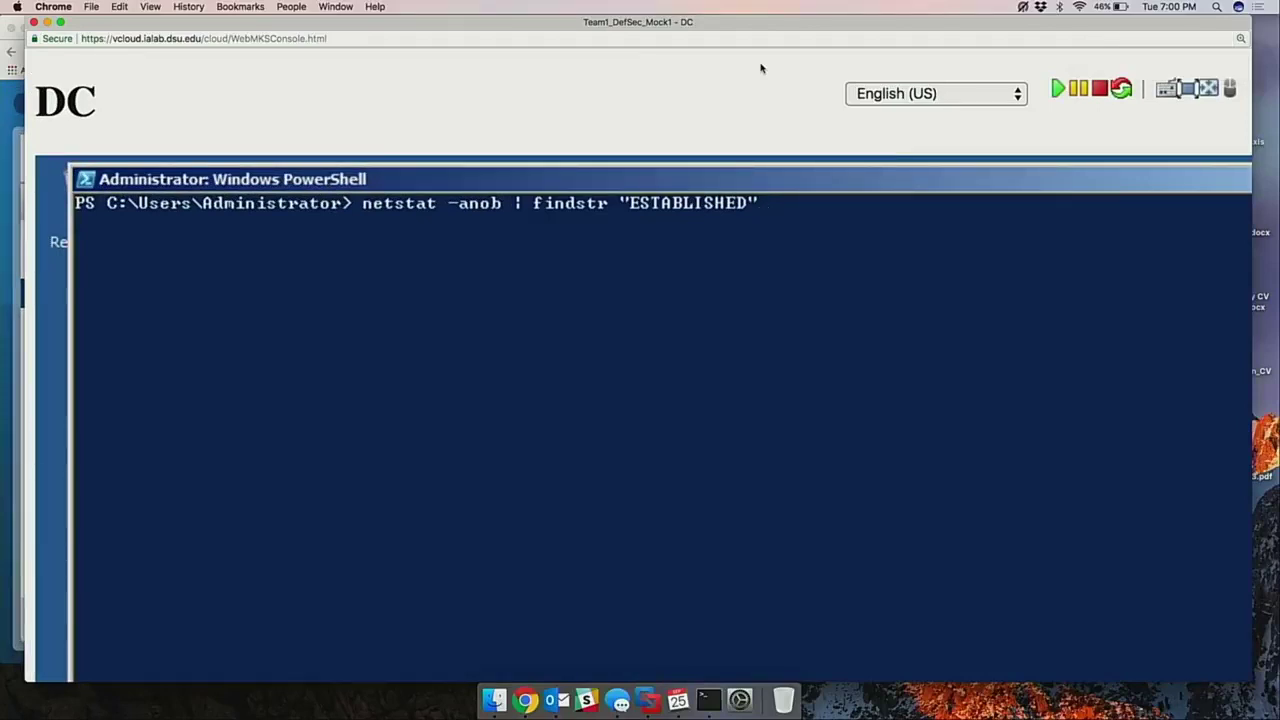
left_click(764, 253)
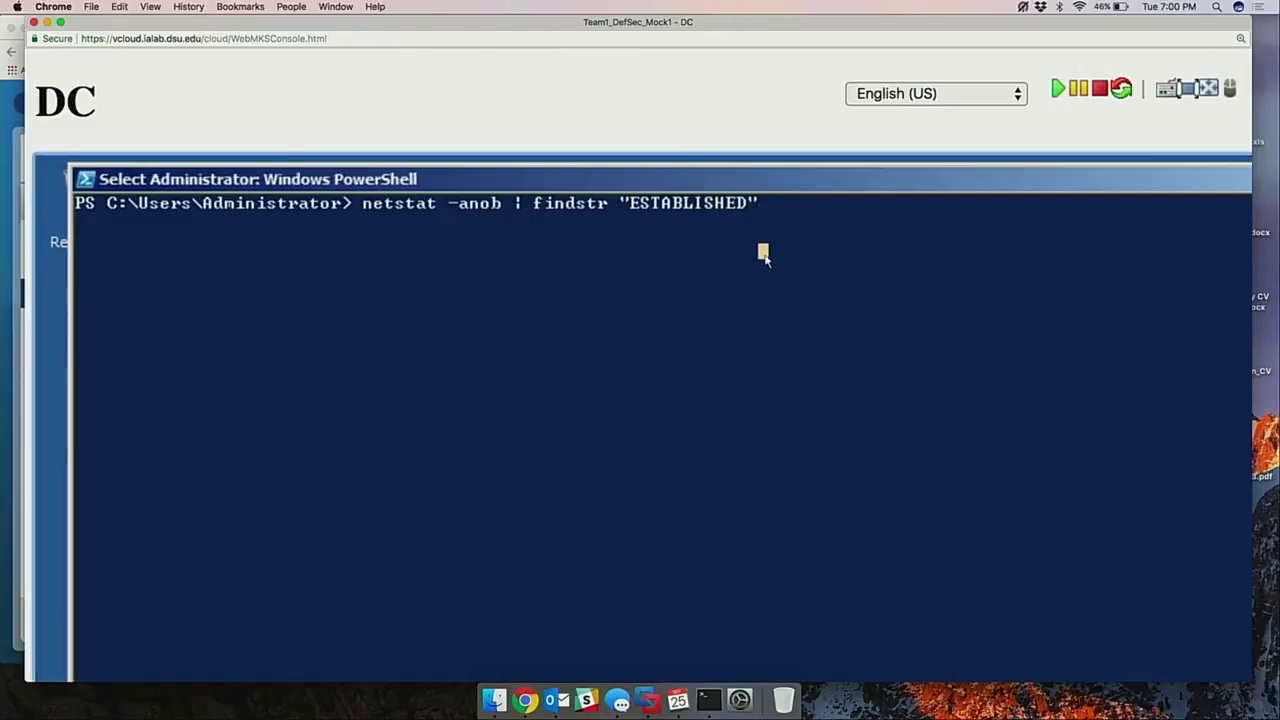
left_click(764, 253)
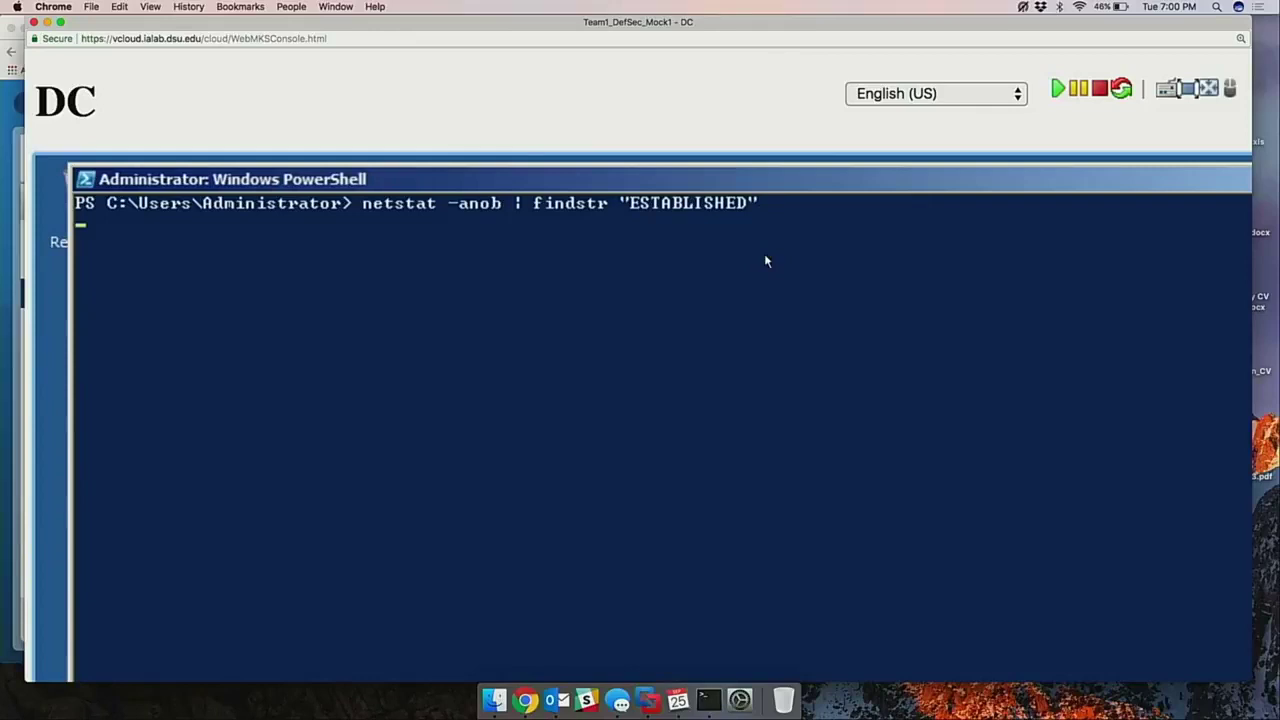
Run the netstat query and highlight the 10.0.1.40:50576 to 10.0.1.100:4444 connection owned by PID 2212.
key("Return")
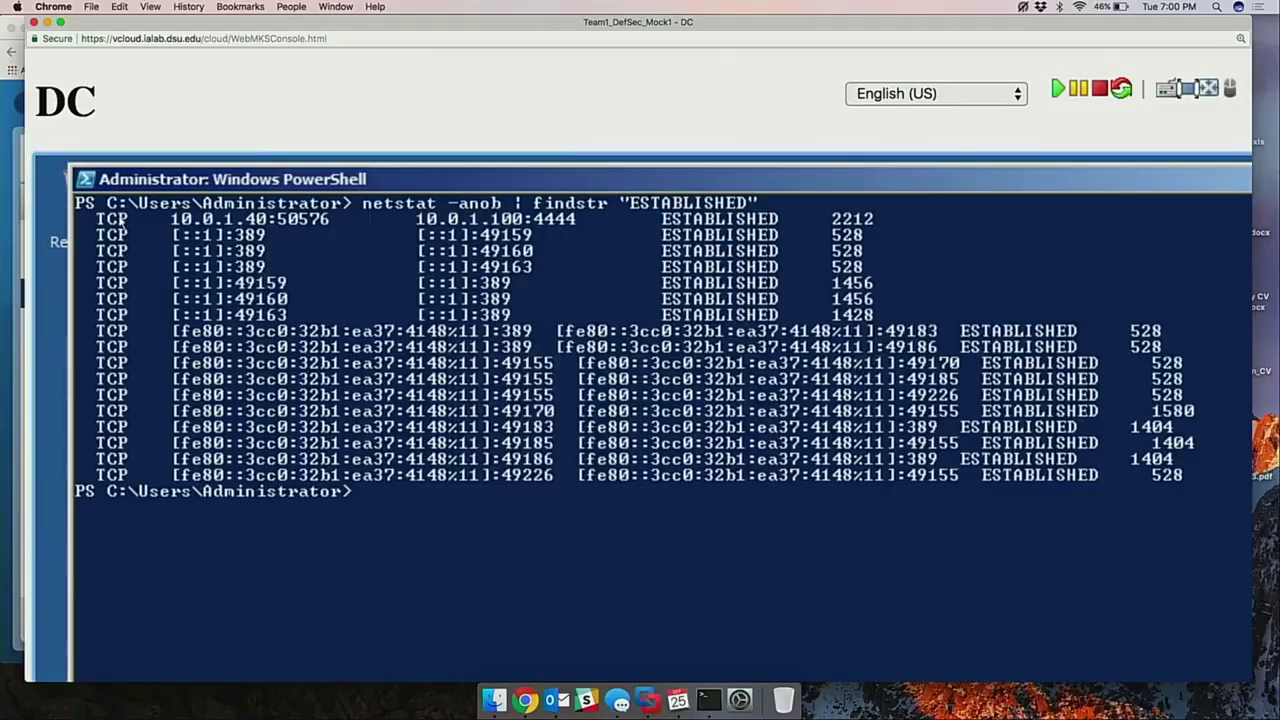
left_click(122, 220)
left_click_drag(86, 210, 584, 224)
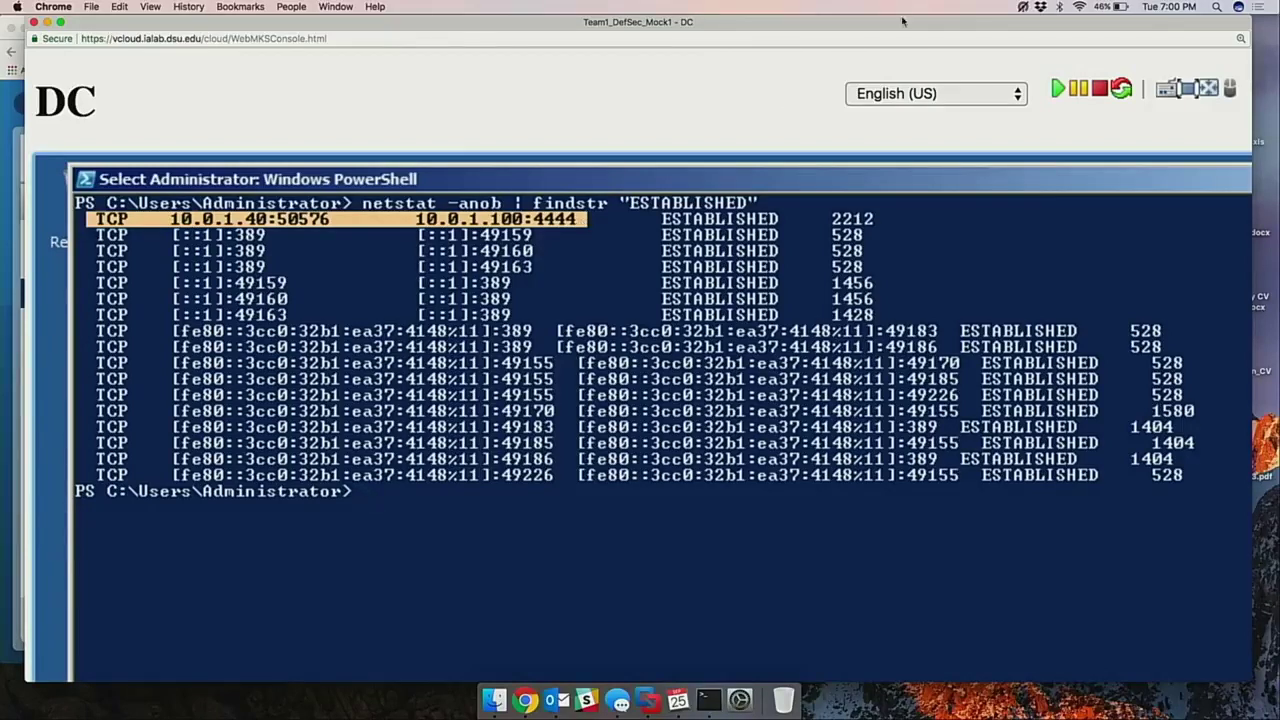
double_click(836, 219)
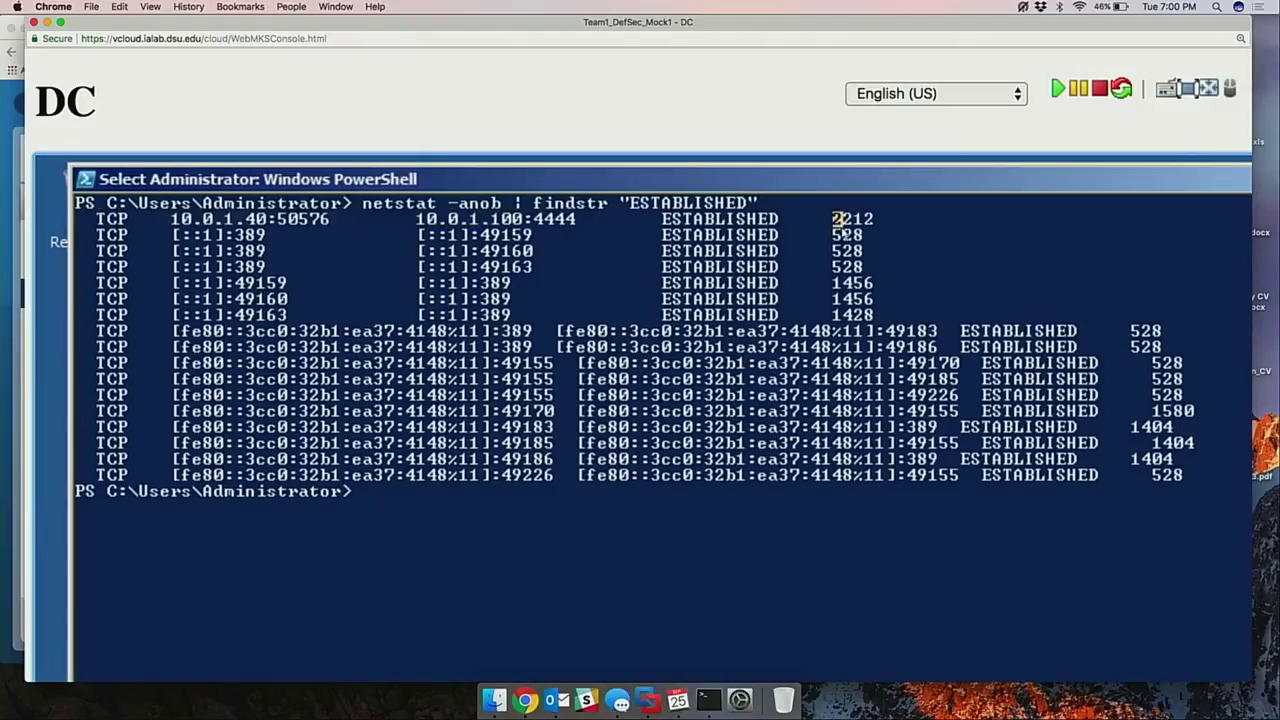
left_click(889, 202)
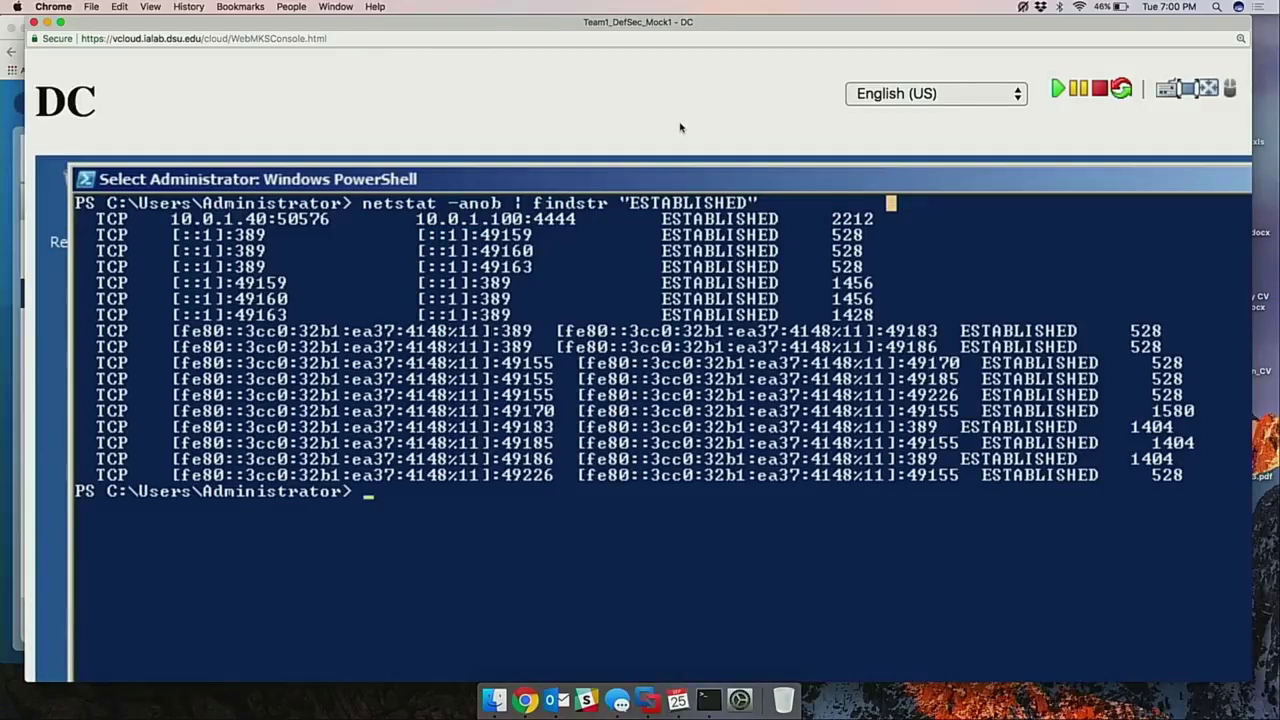
key("super+minus")
key("super+minus")
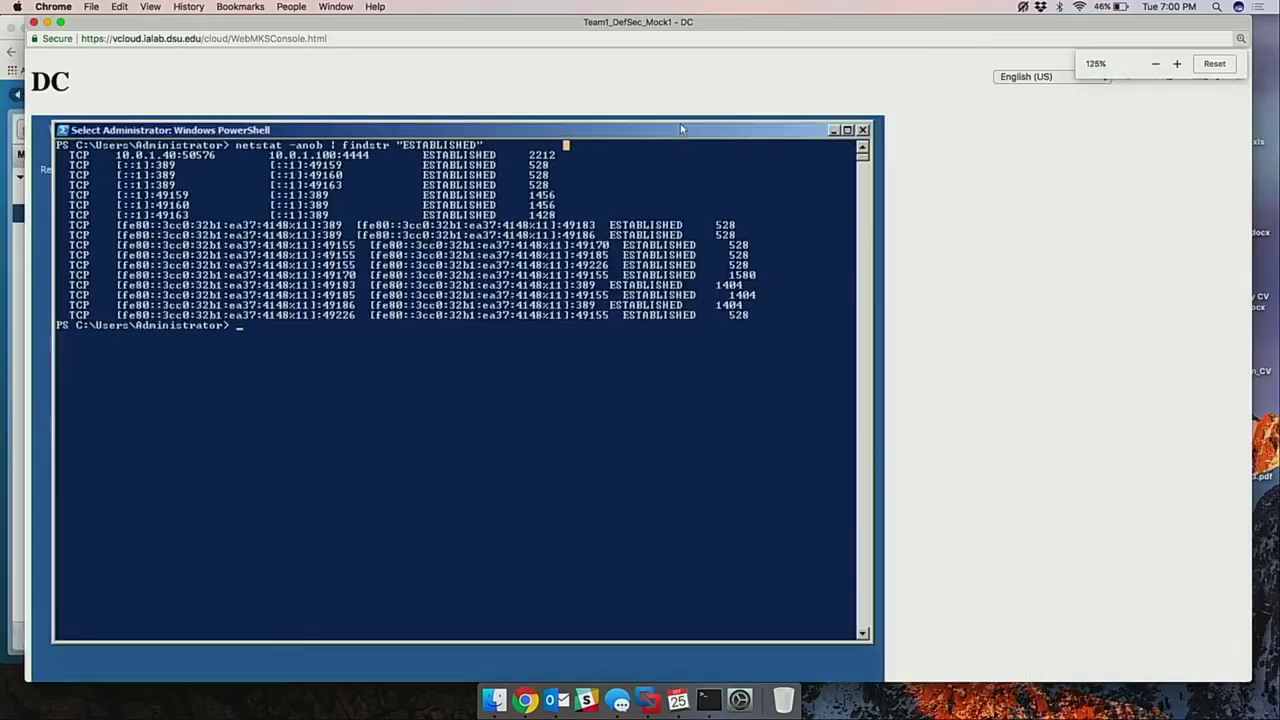
key("super+minus")
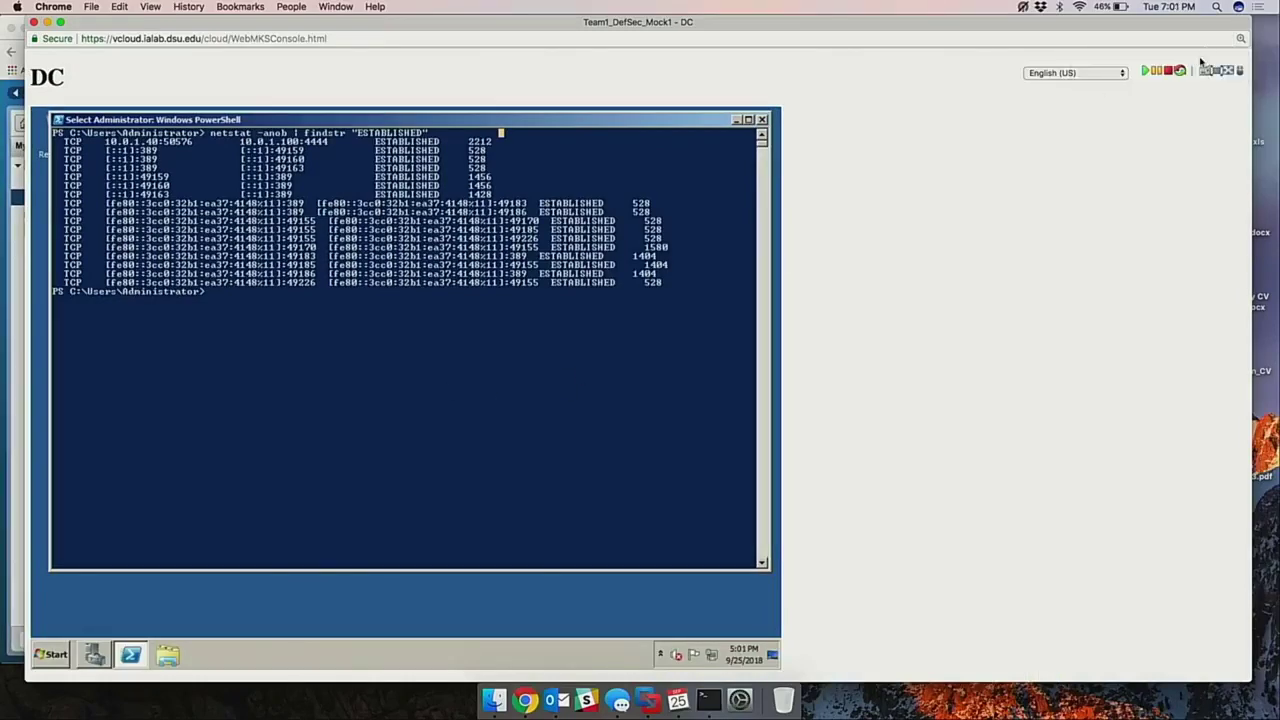
left_click(1219, 75)
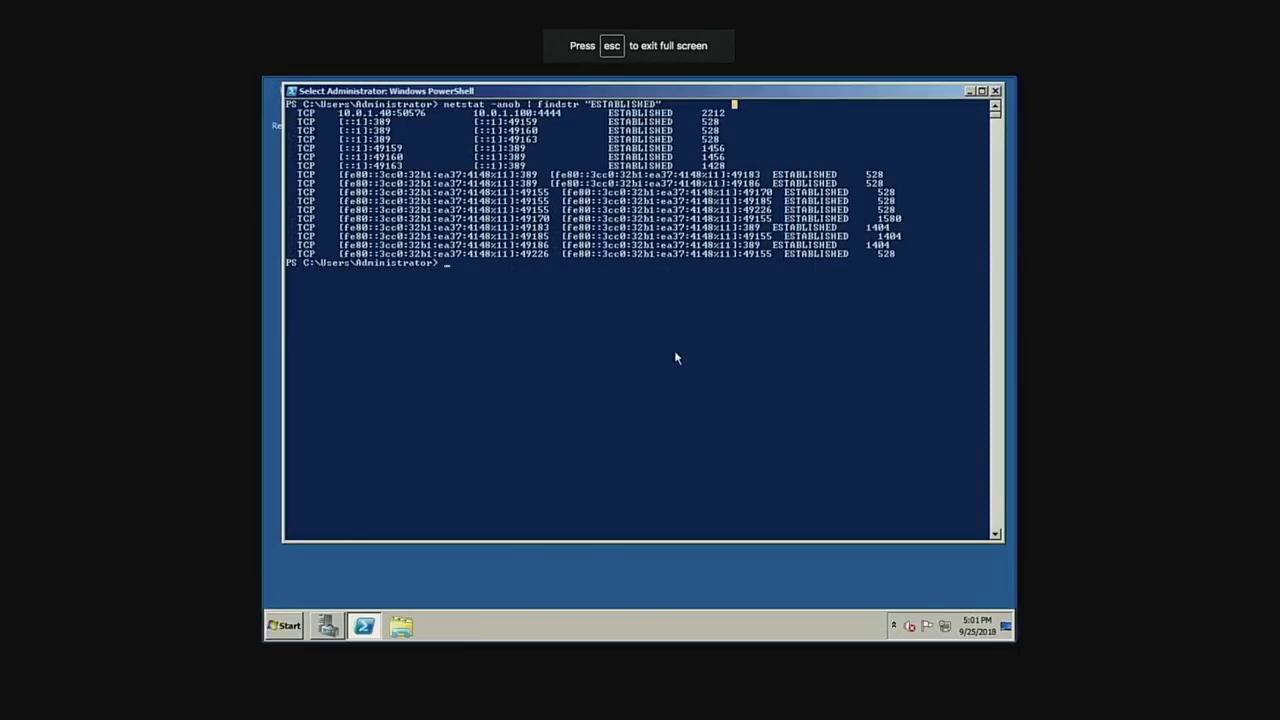
Browse Windows Explorer to C:\Windows\Temp and select the VYEYQK VBScript file.
left_click(403, 637)
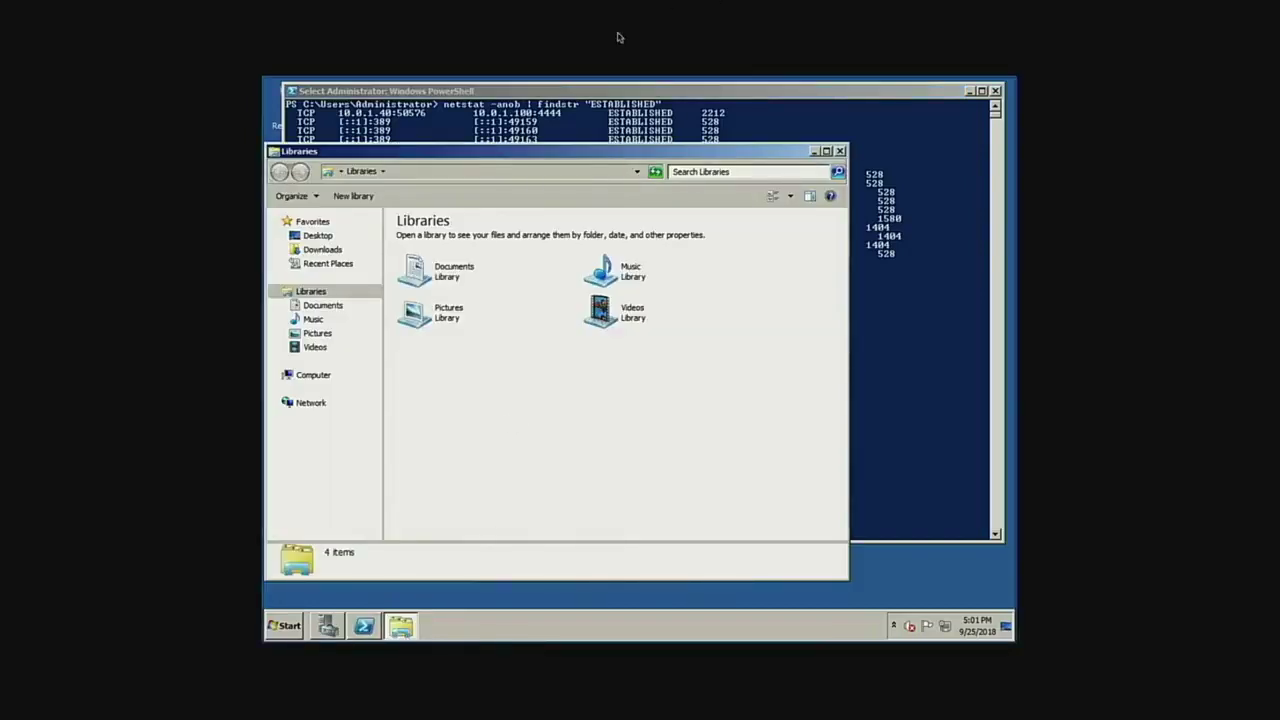
left_click(313, 375)
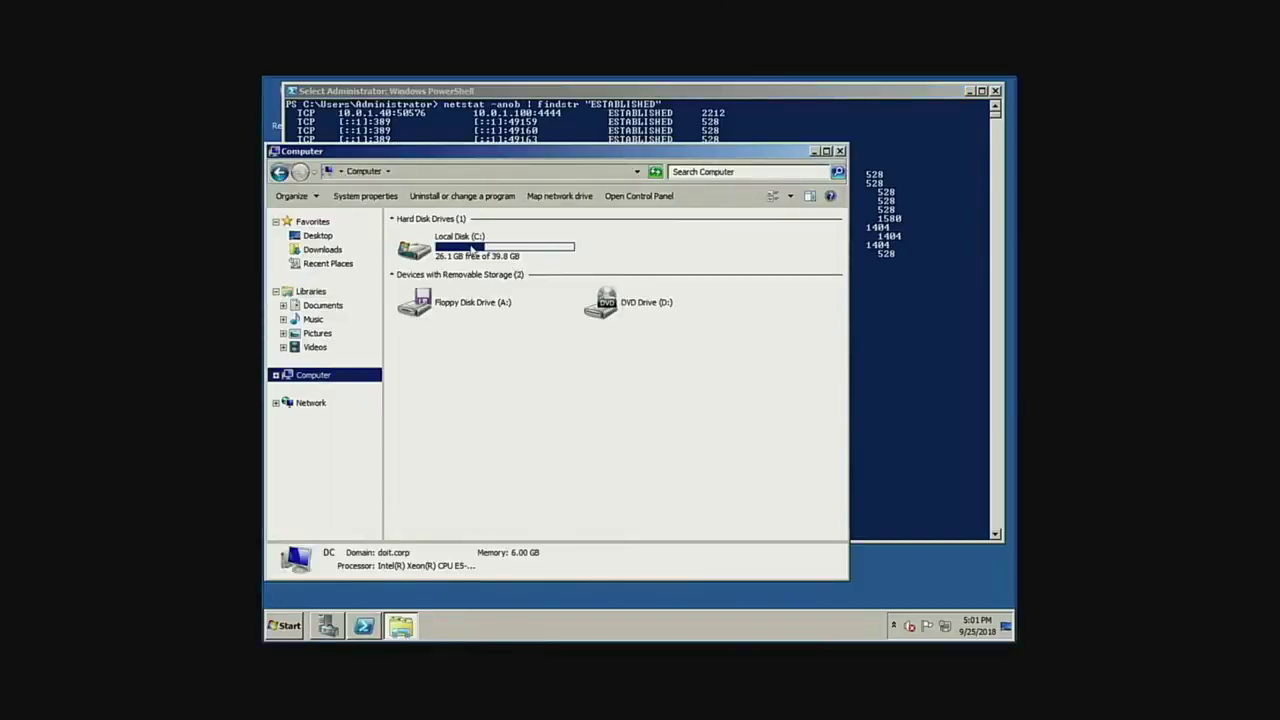
double_click(472, 250)
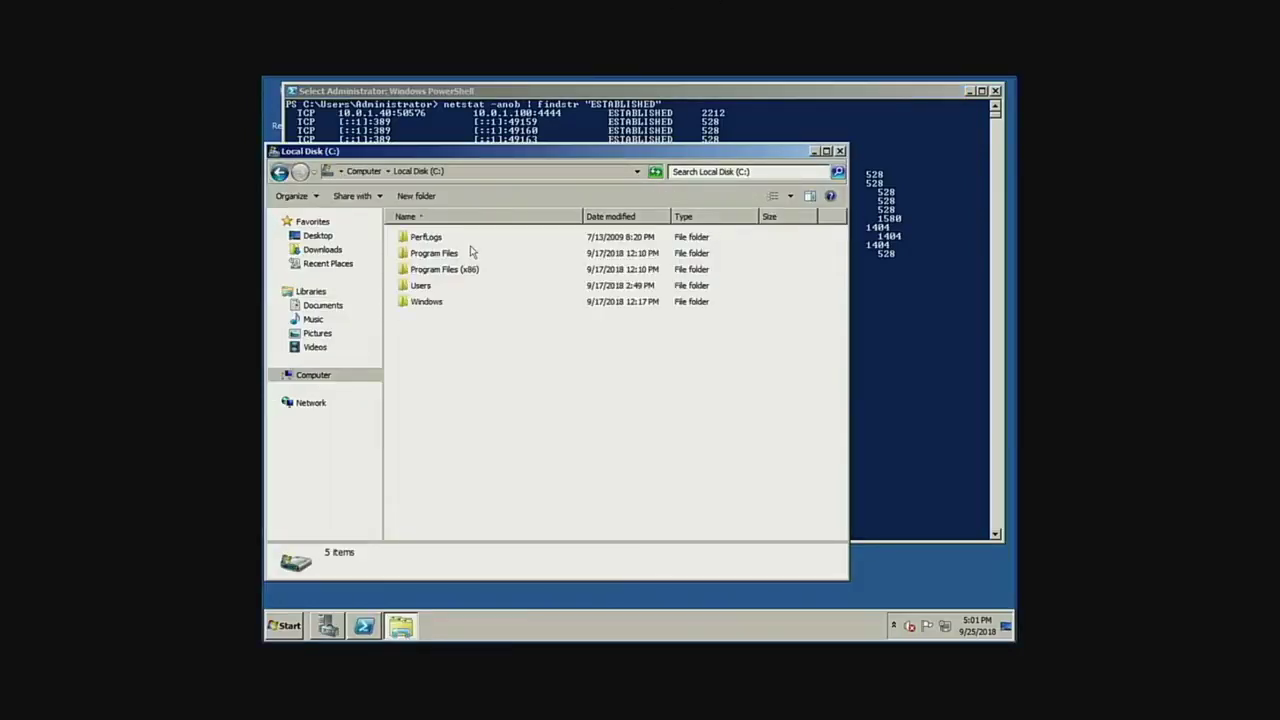
double_click(428, 304)
scroll(426, 370, "down", 18)
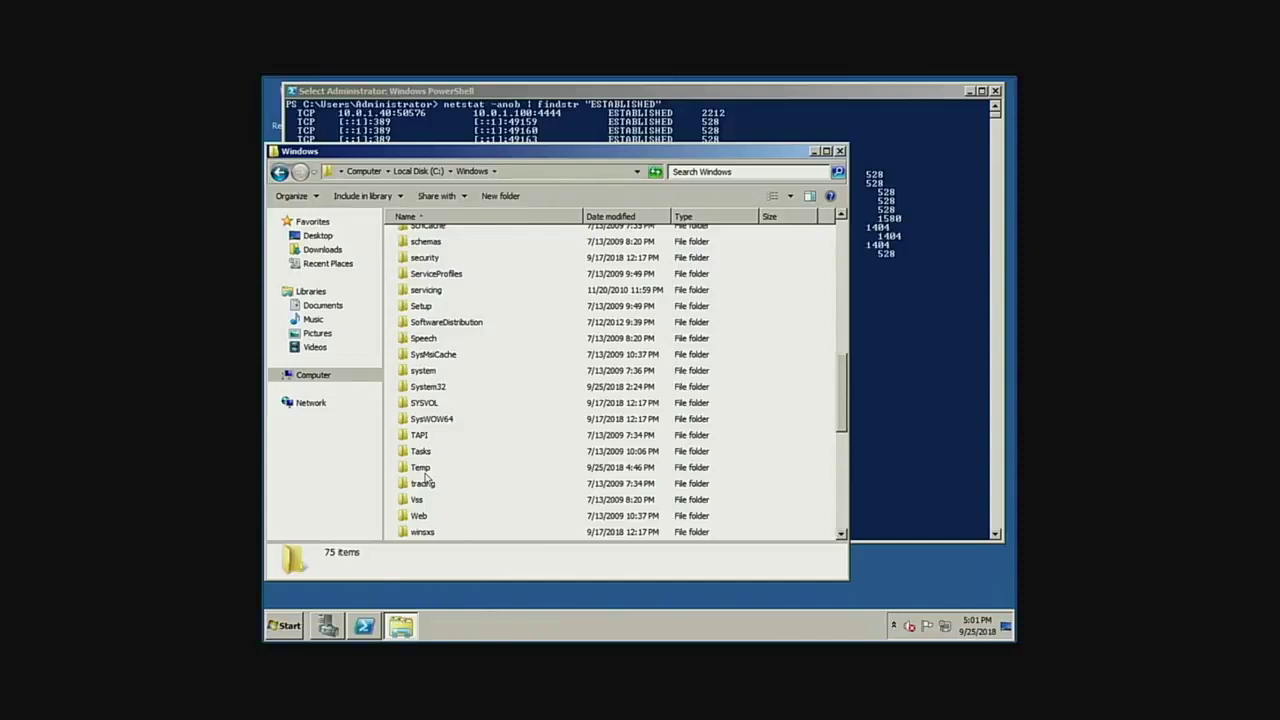
left_click(424, 468)
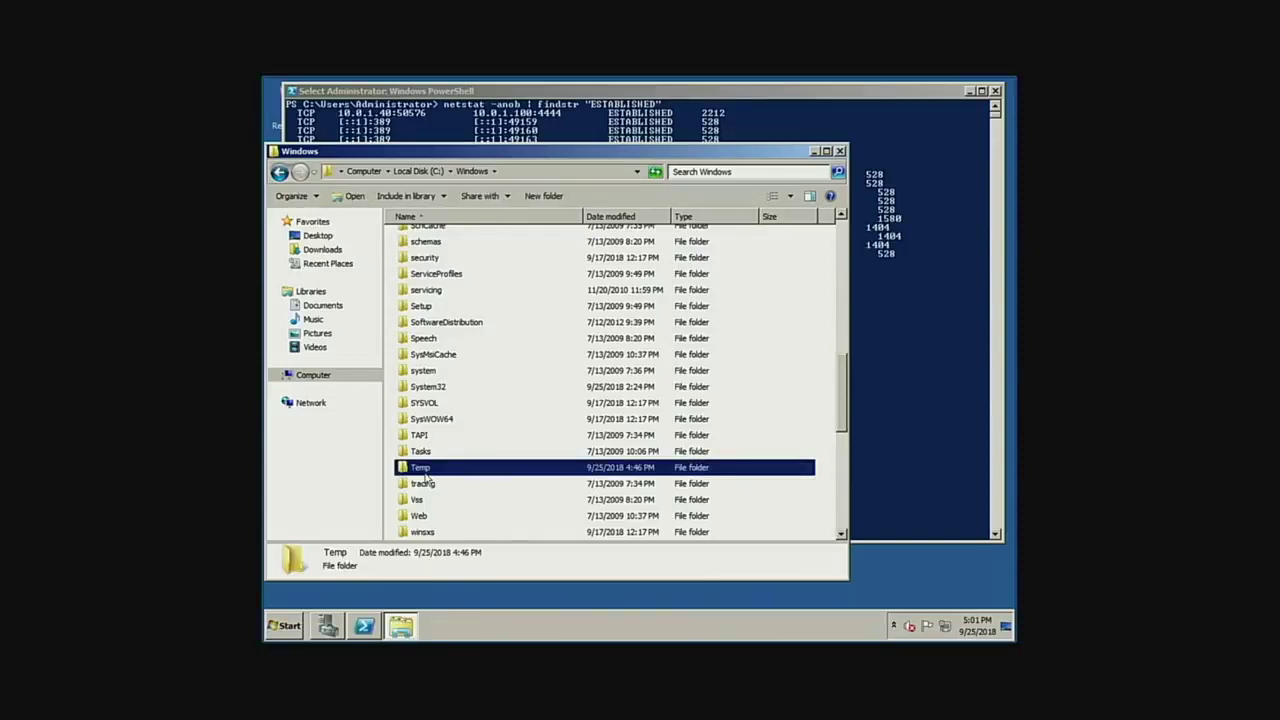
double_click(424, 474)
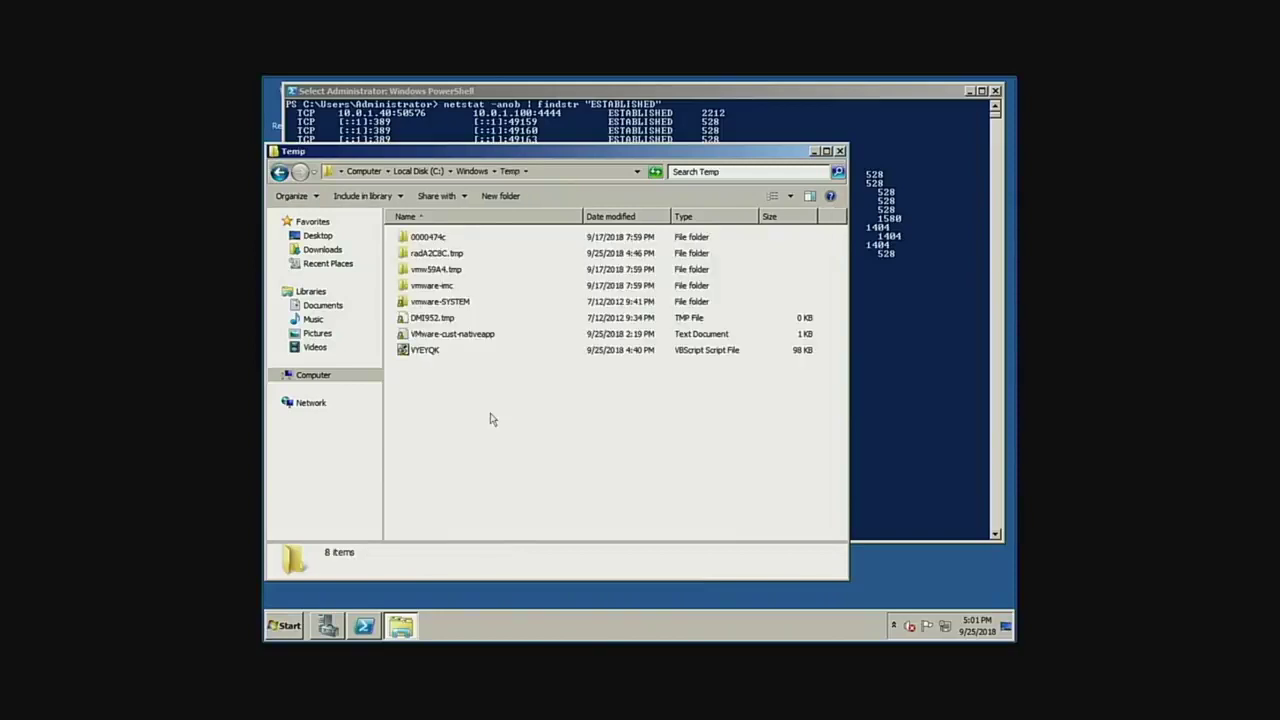
left_click(436, 353)
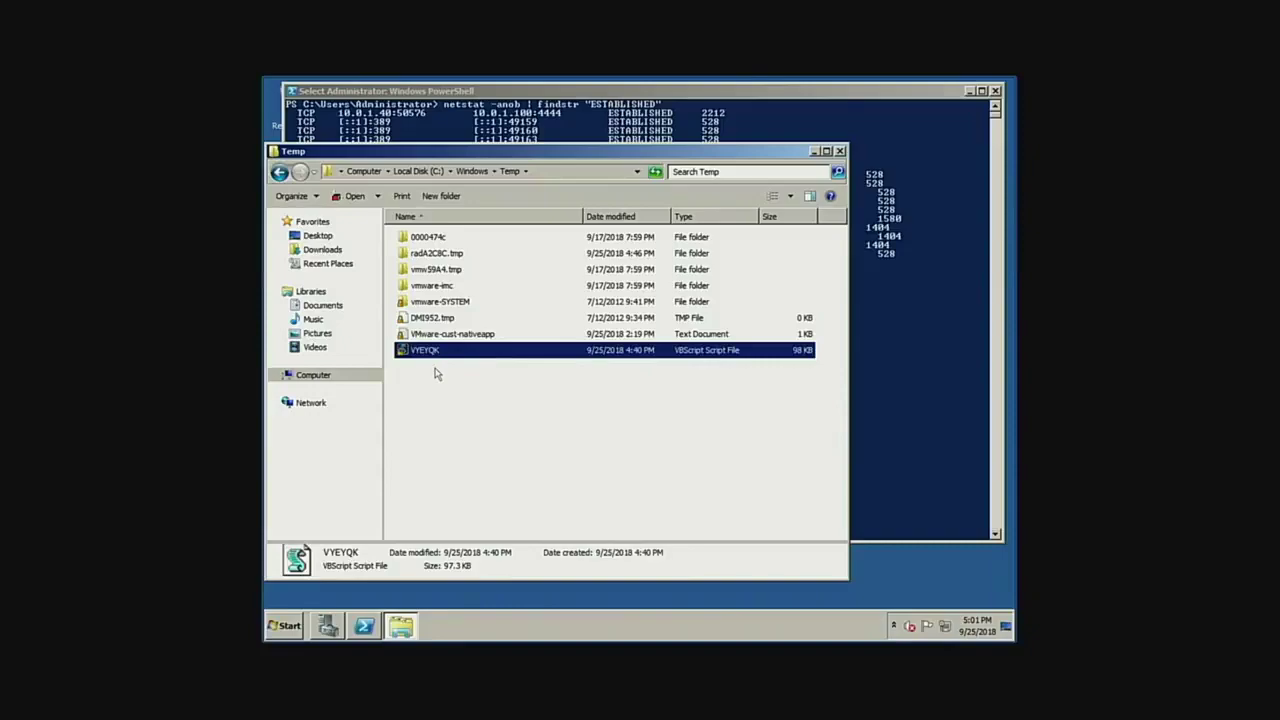
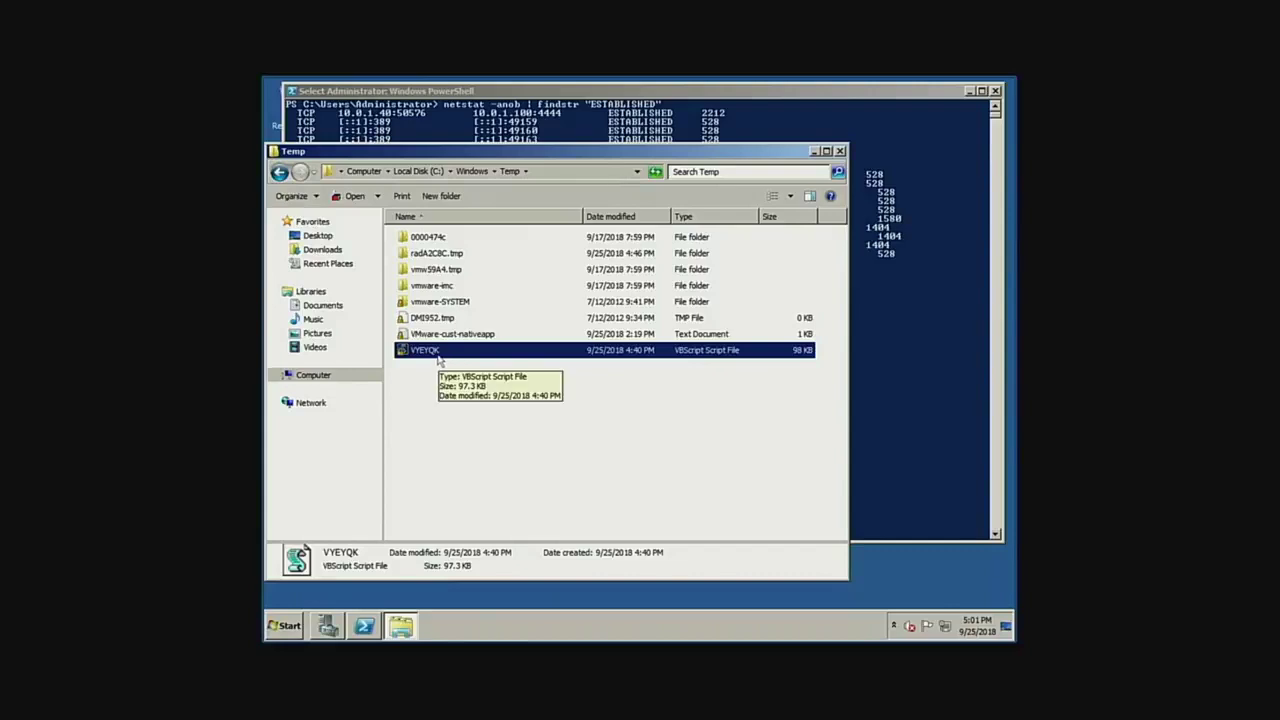
Delete the VYEYQK VBScript file from C:\Windows\Temp and confirm the deletion.
right_click(439, 358)
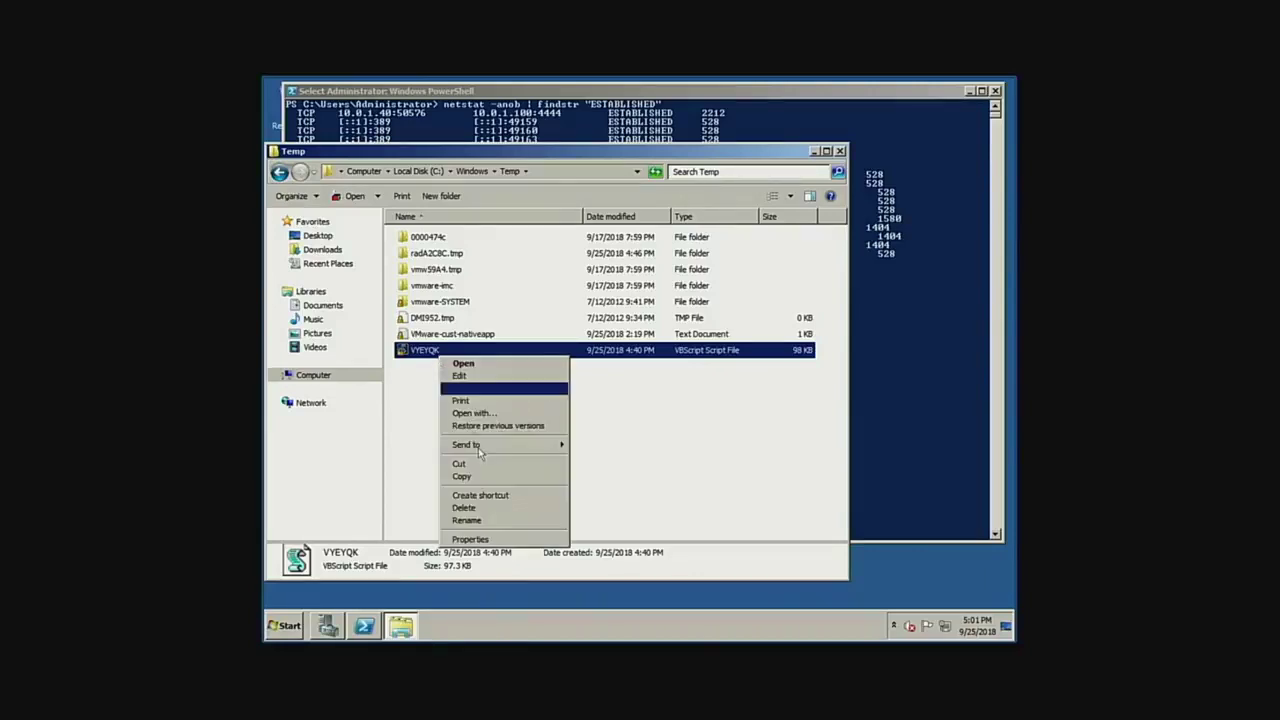
left_click(472, 510)
left_click(688, 408)
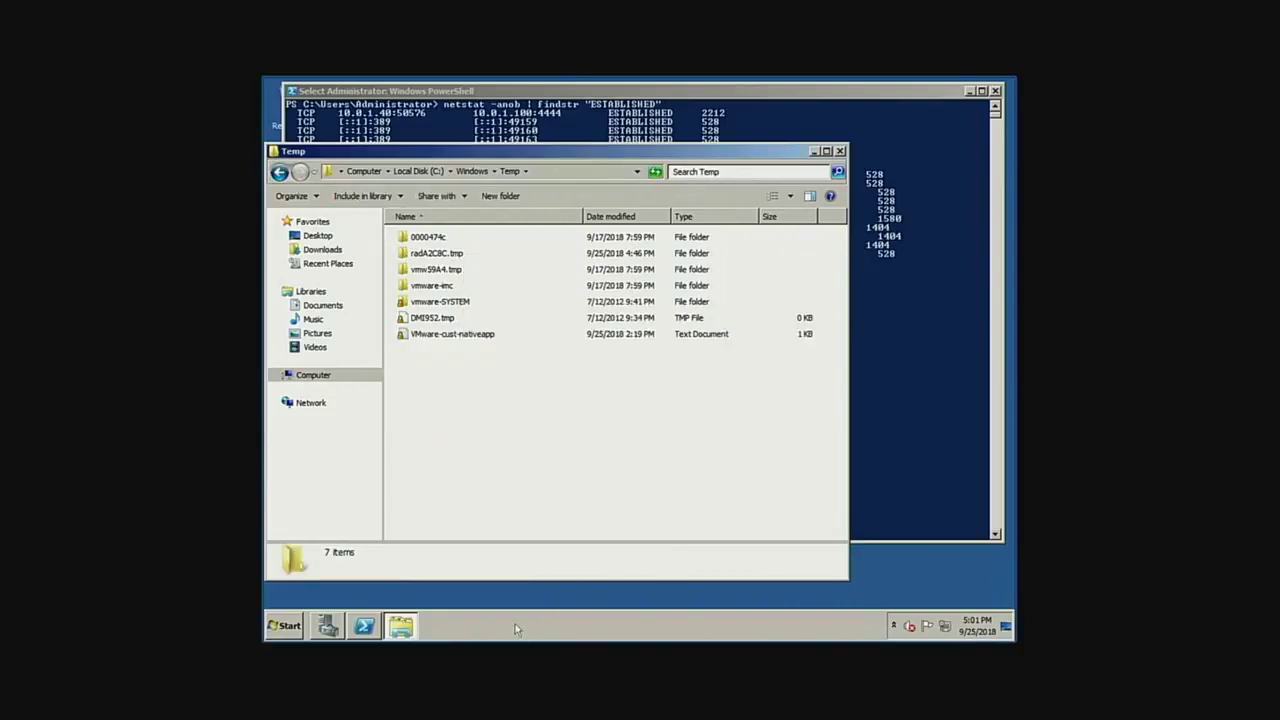
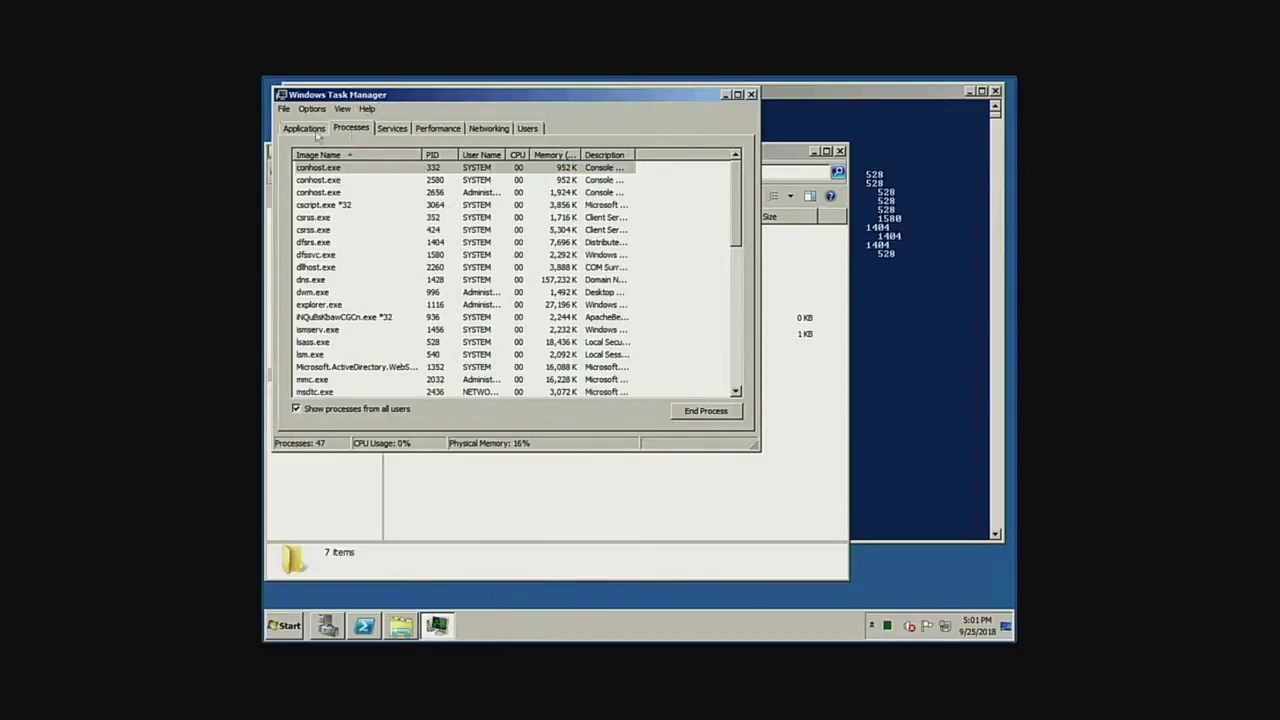
Check the Applications list, return to the Processes tab, and reopen the View menu.
left_click(305, 130)
left_click(338, 131)
left_click(342, 109)
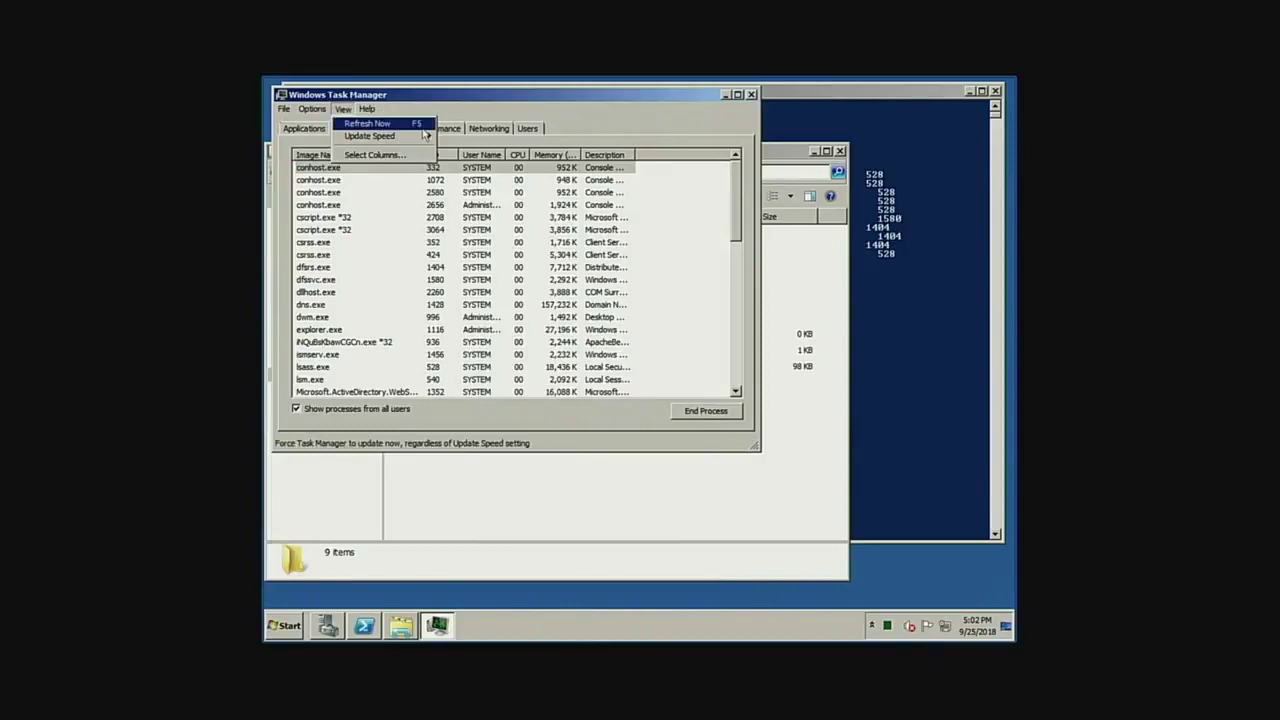
left_click(341, 111)
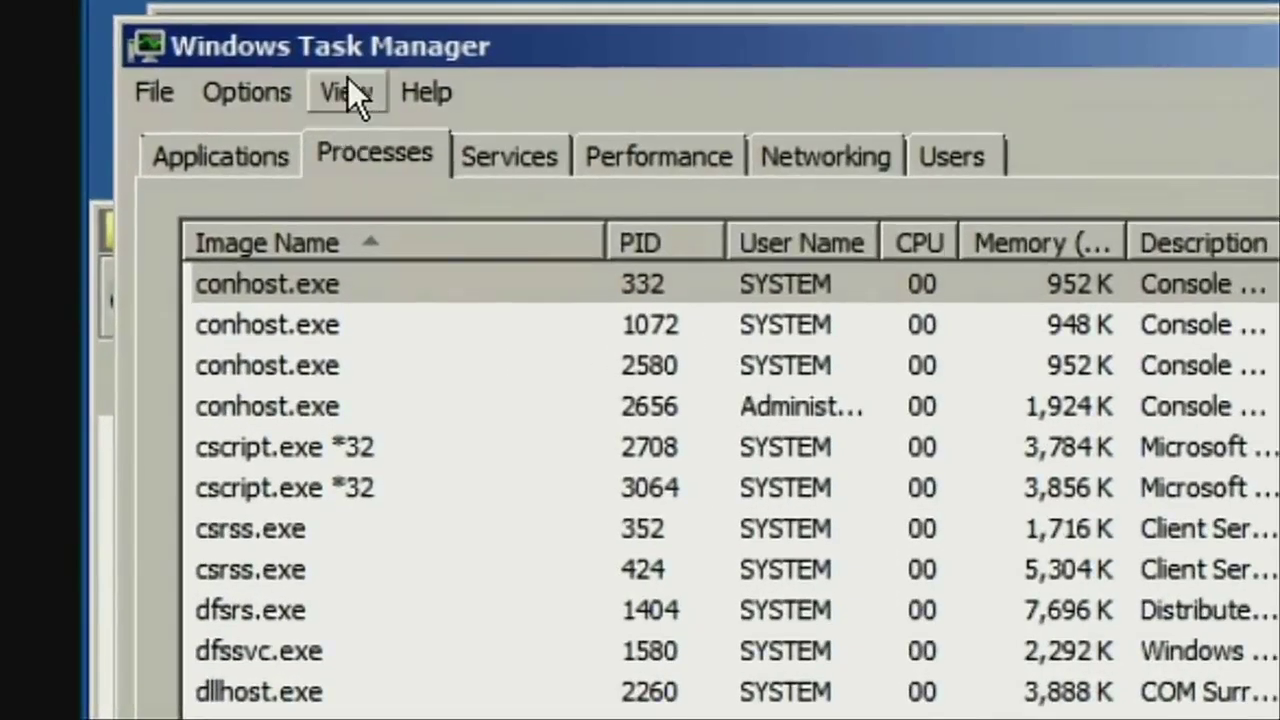
left_click(348, 92)
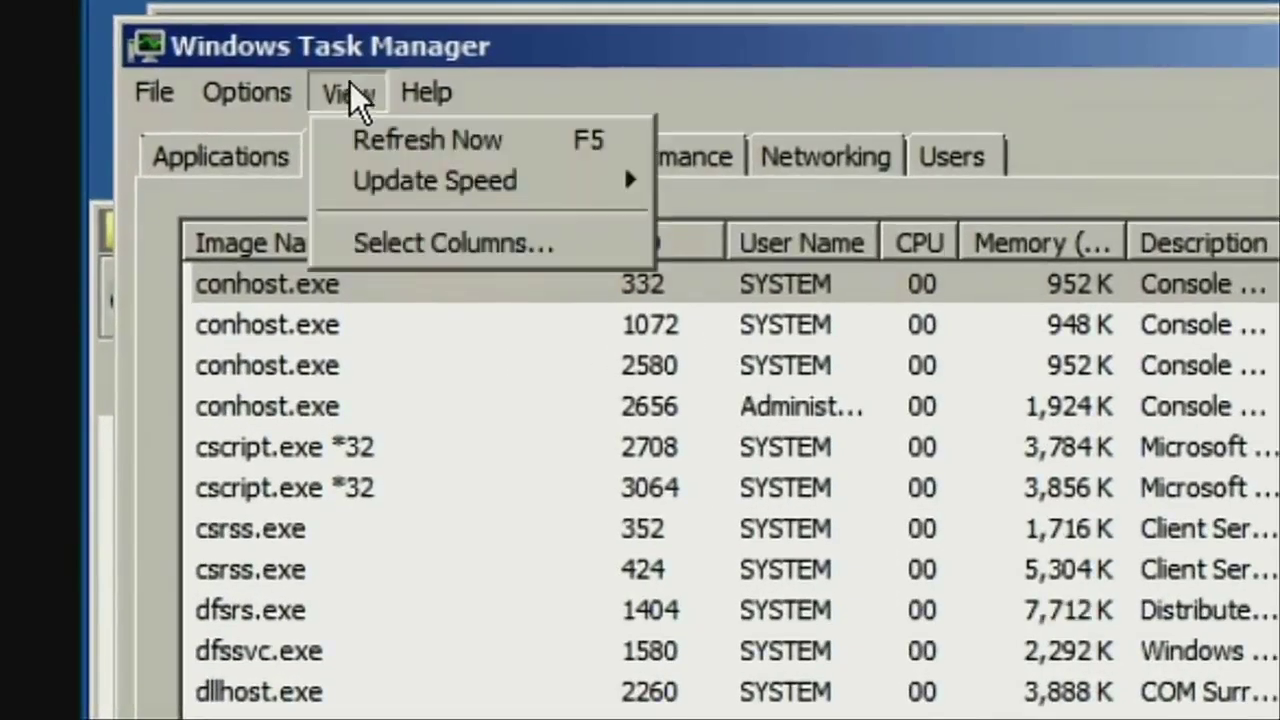
Confirm the PID column, select the iNQu…exe process (PID 936), and bring PowerShell's netstat output forward.
left_click(393, 226)
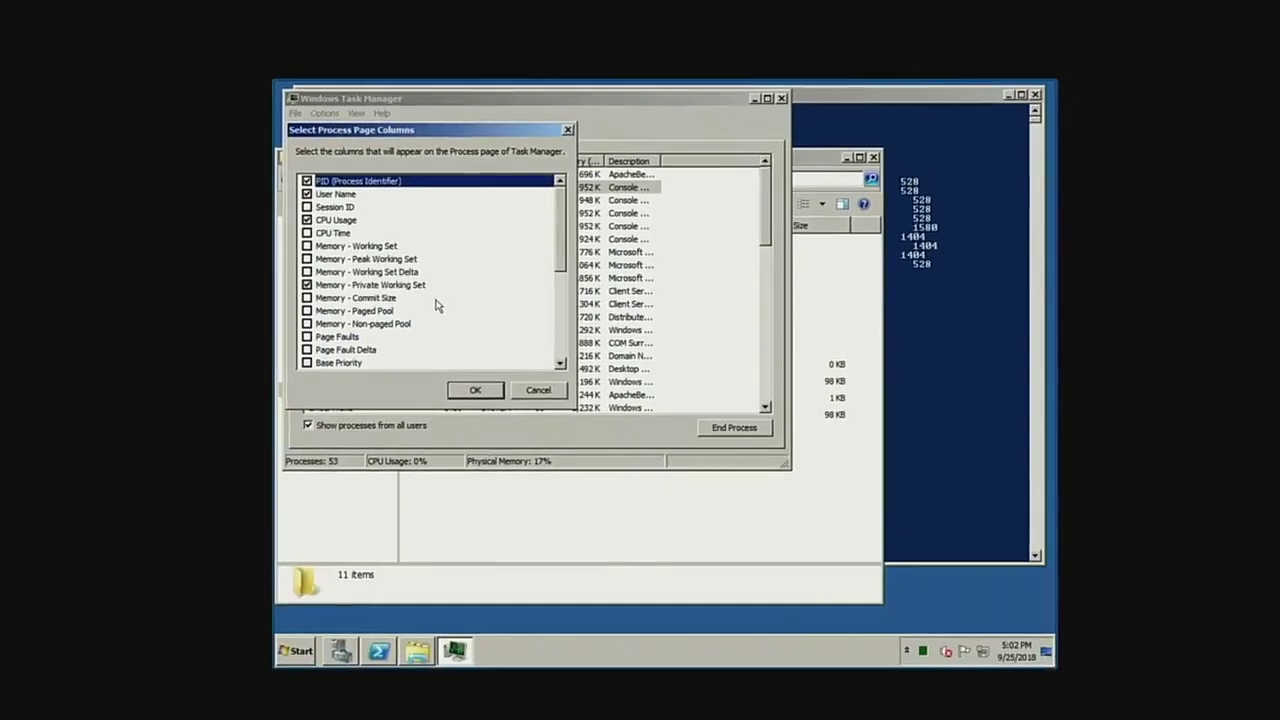
left_click(458, 377)
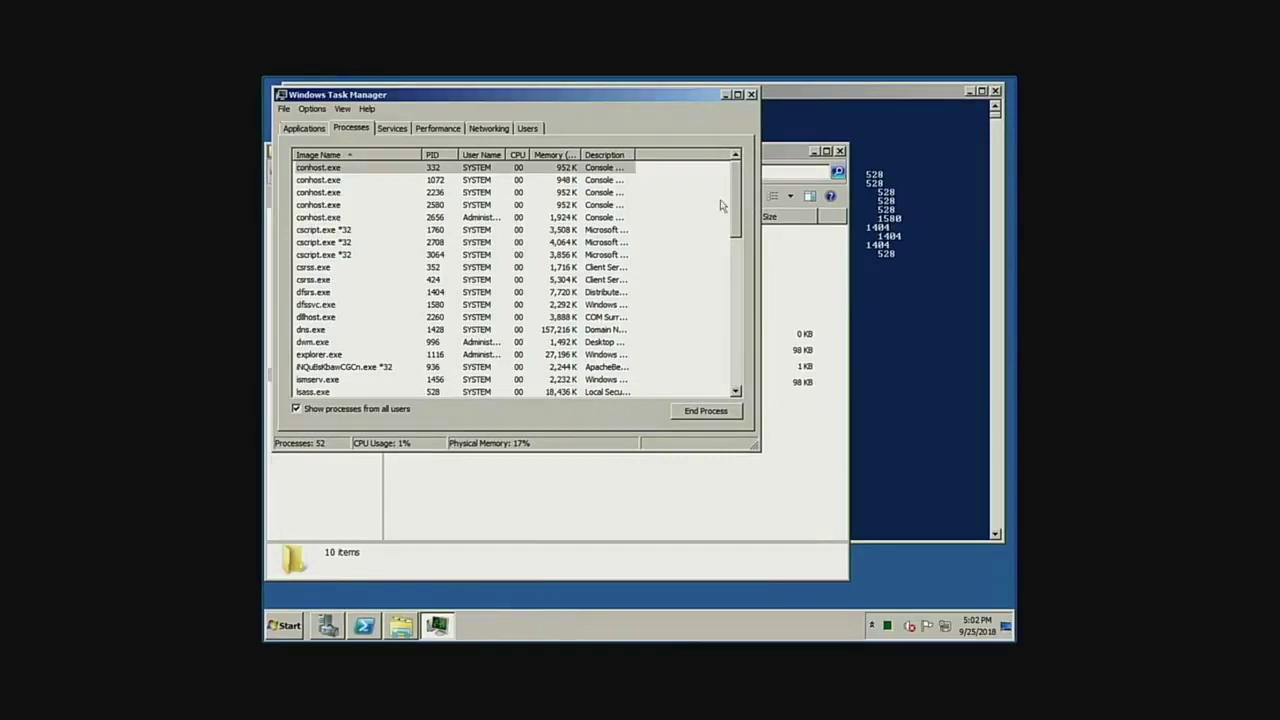
left_click(451, 368)
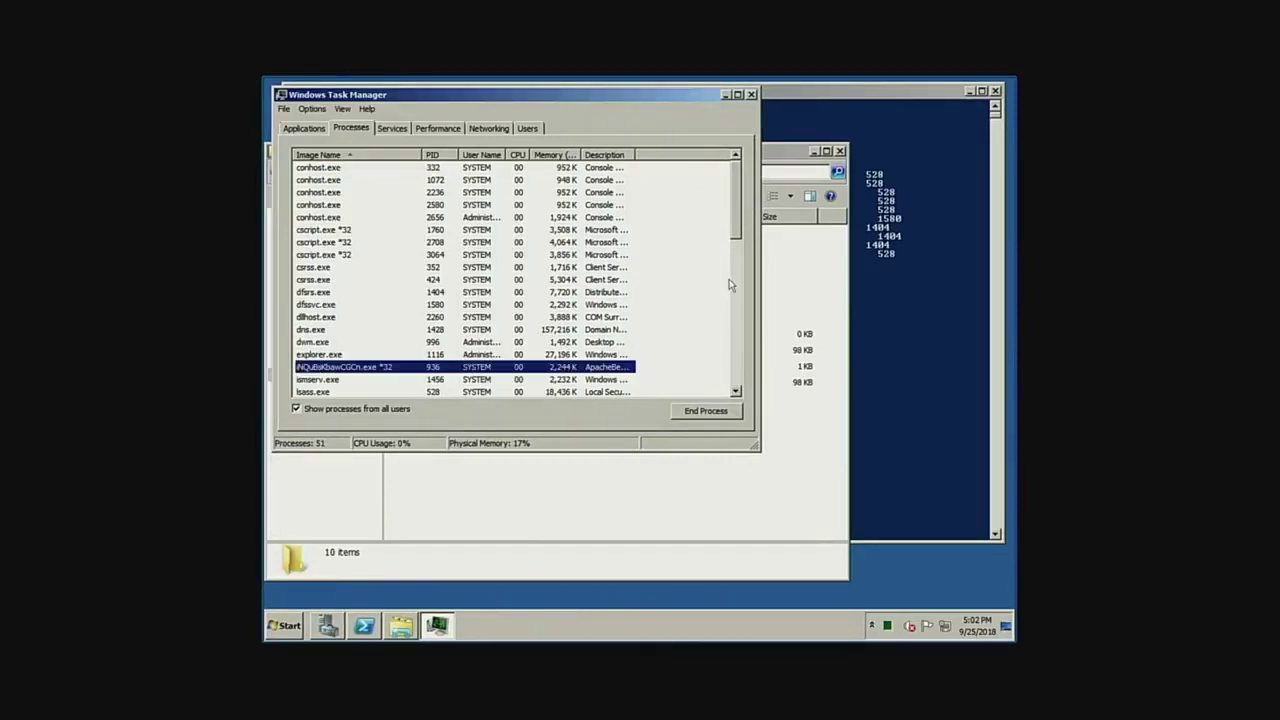
left_click_drag(735, 222, 735, 254)
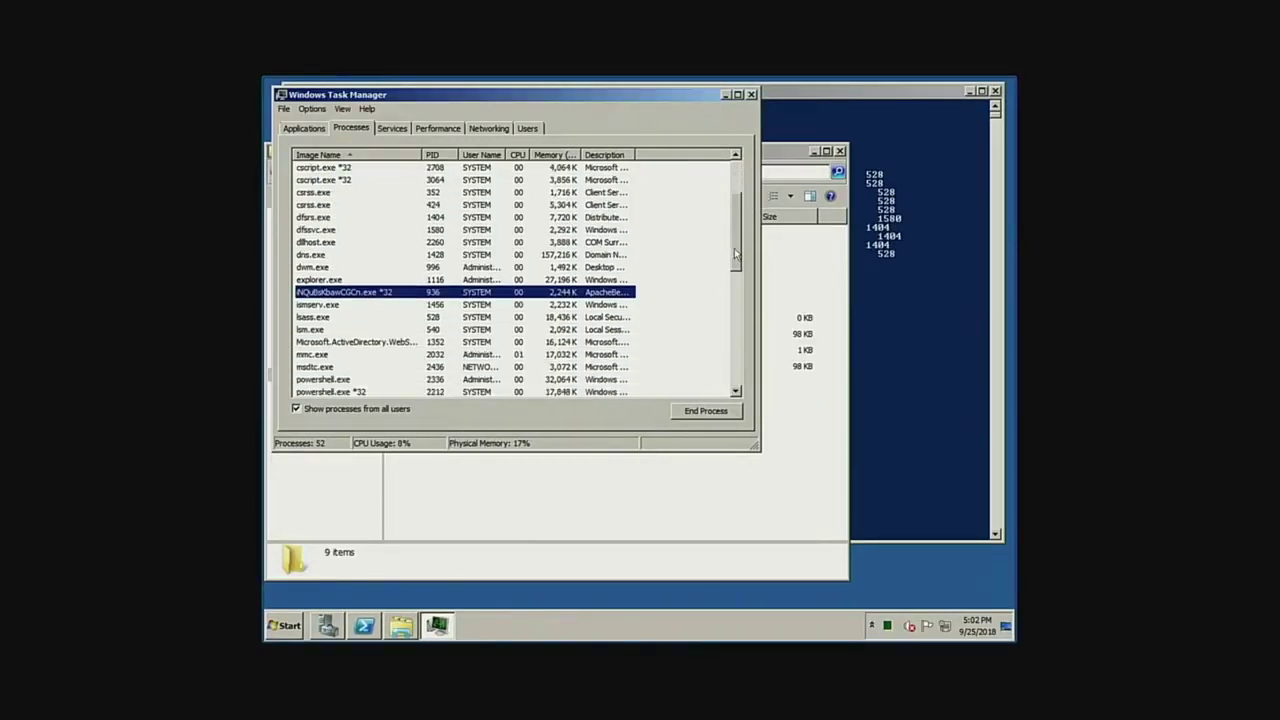
left_click(883, 264)
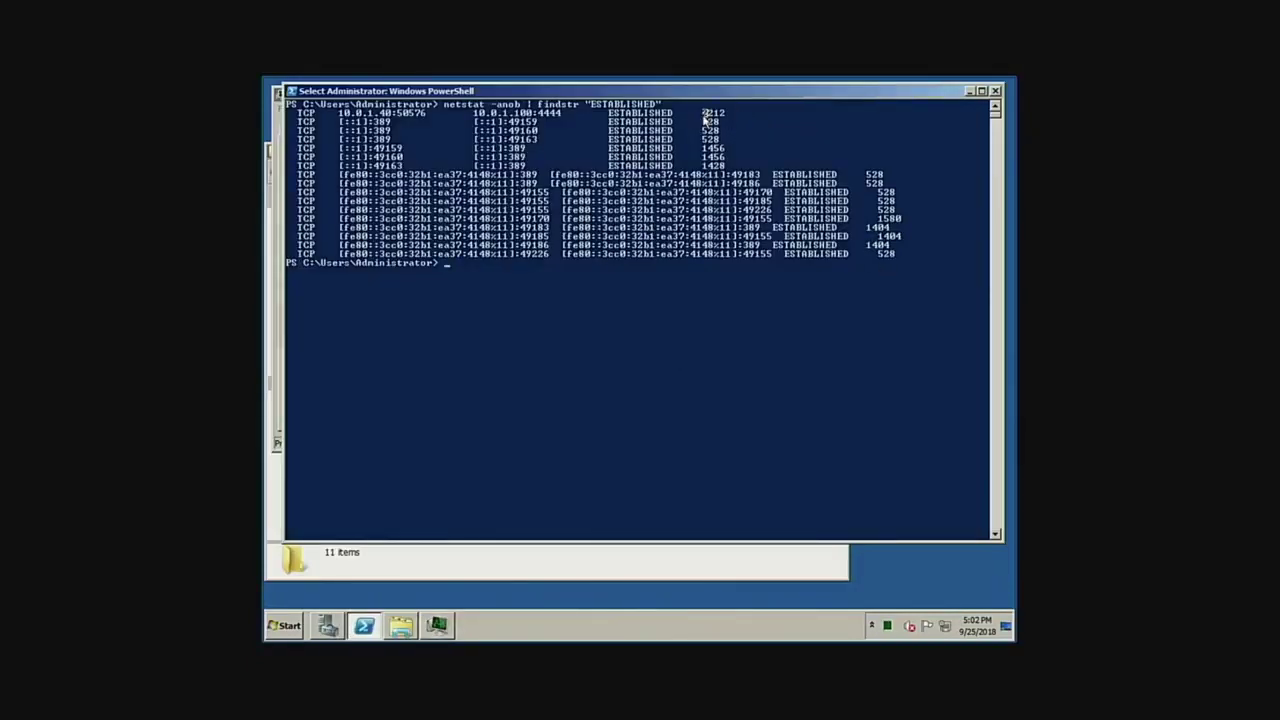
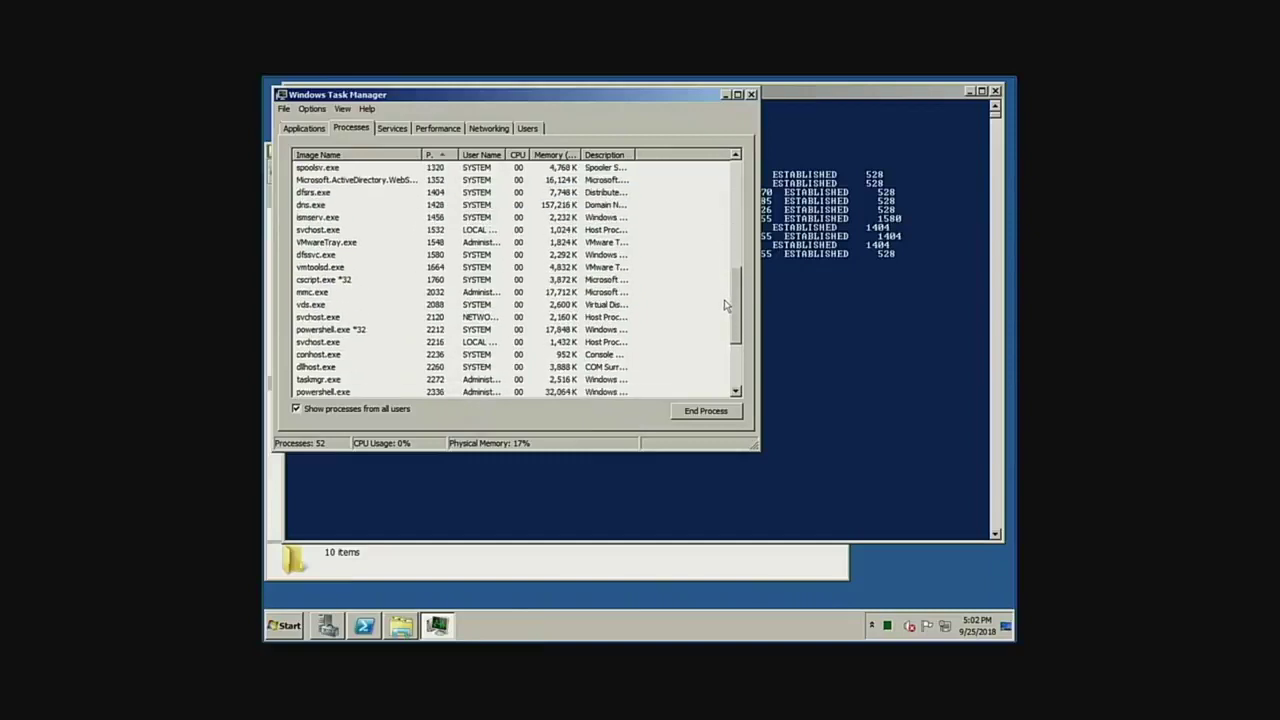
End the 32-bit powershell.exe process (PID 2212) in Task Manager.
left_click(434, 333)
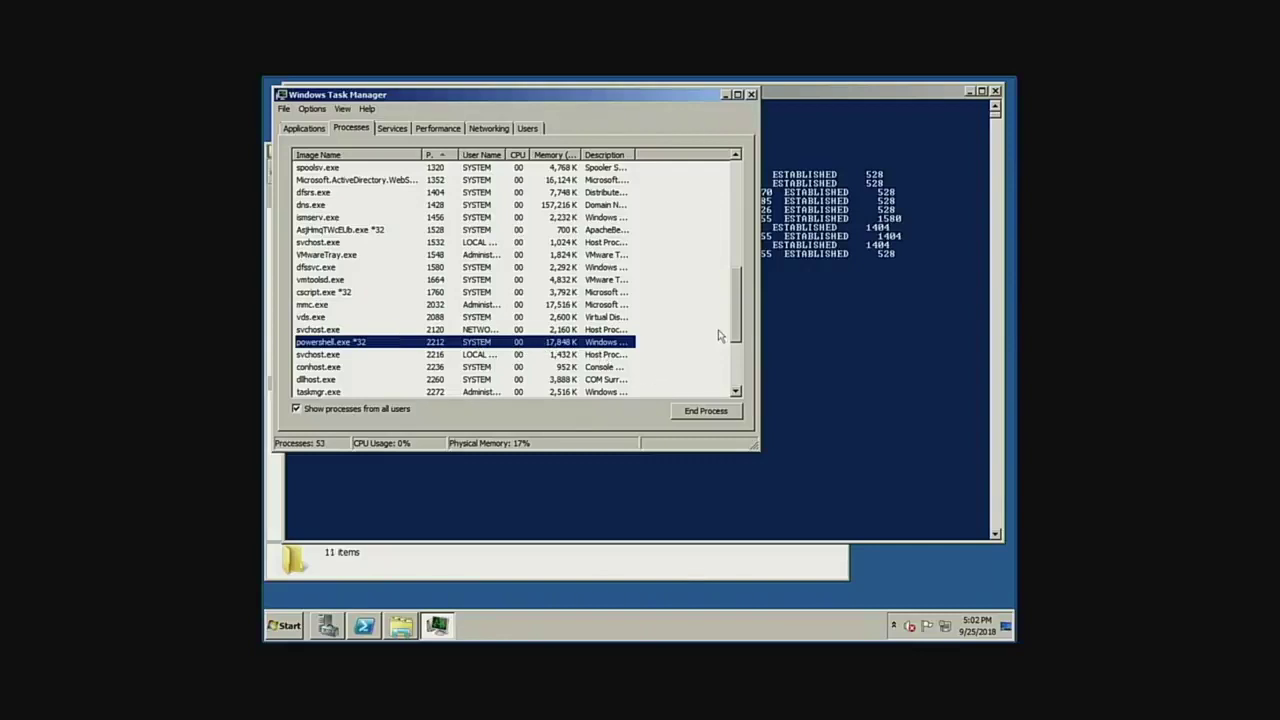
left_click_drag(632, 97, 626, 153)
left_click(700, 469)
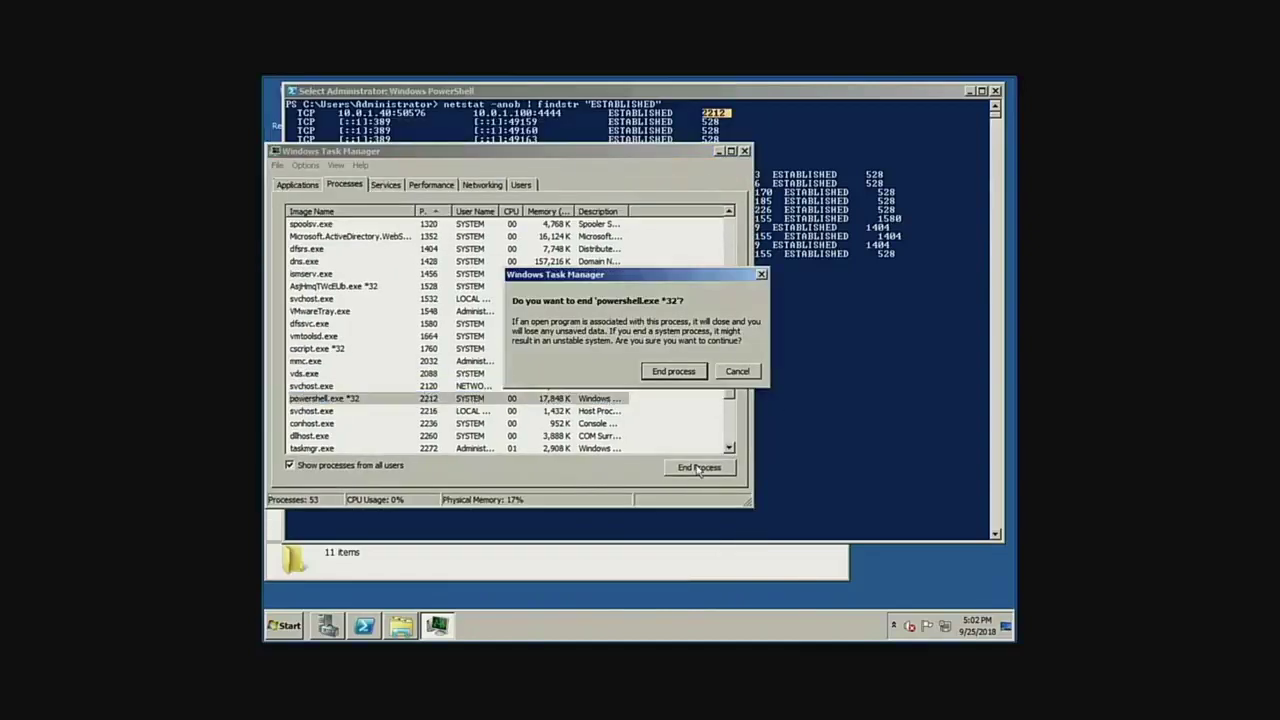
left_click(672, 372)
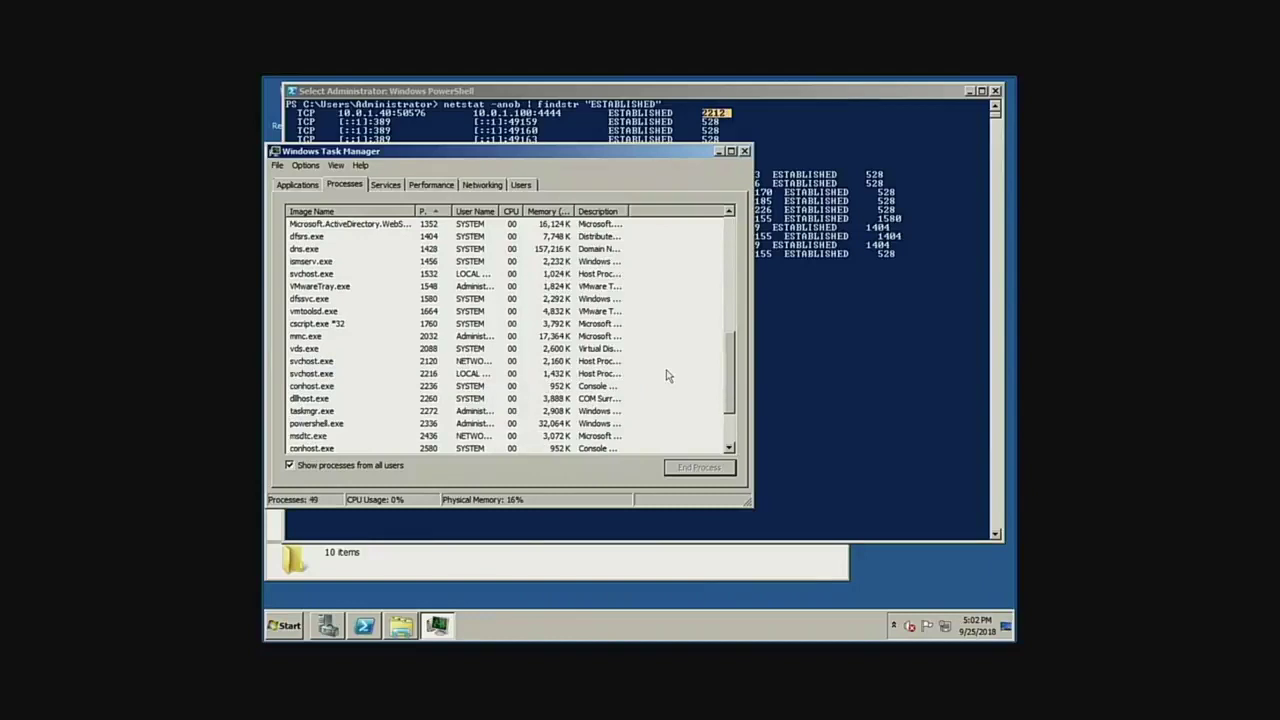
Rerun netstat -anob | findstr "ESTABLISHED" to confirm the 10.0.1.100:4444 connection is gone.
left_click(797, 302)
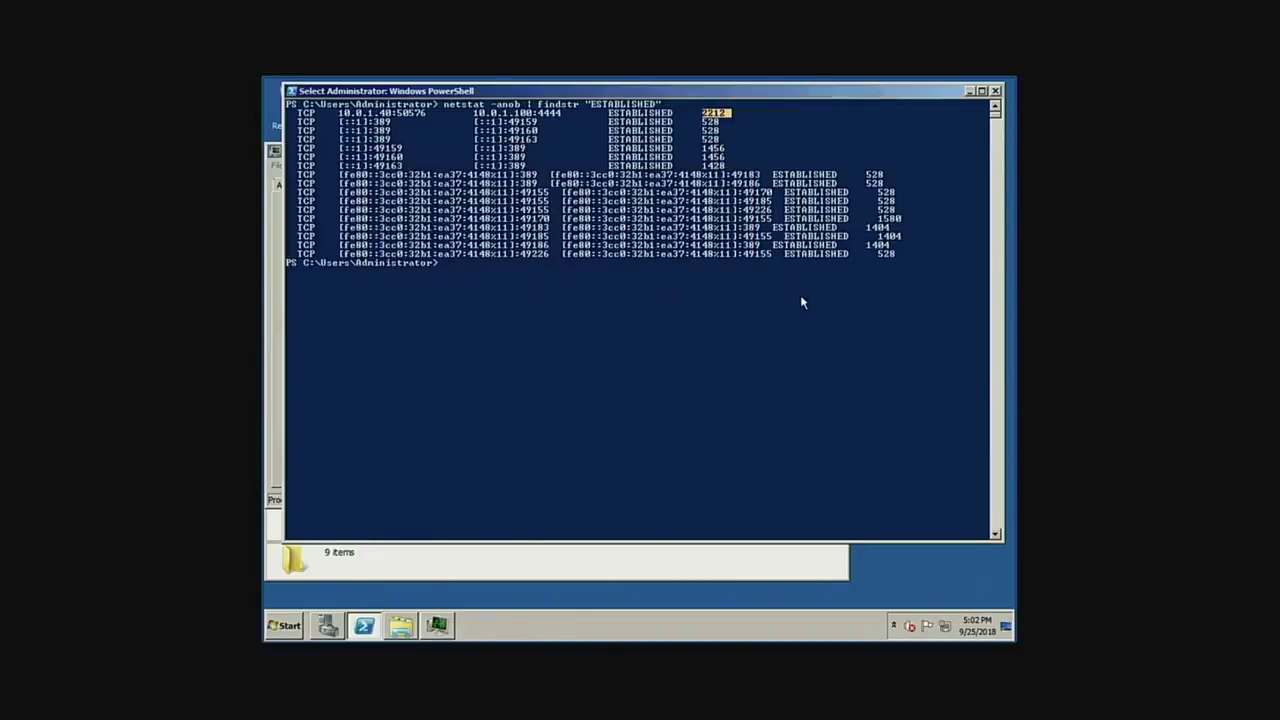
key("Escape")
key("Up")
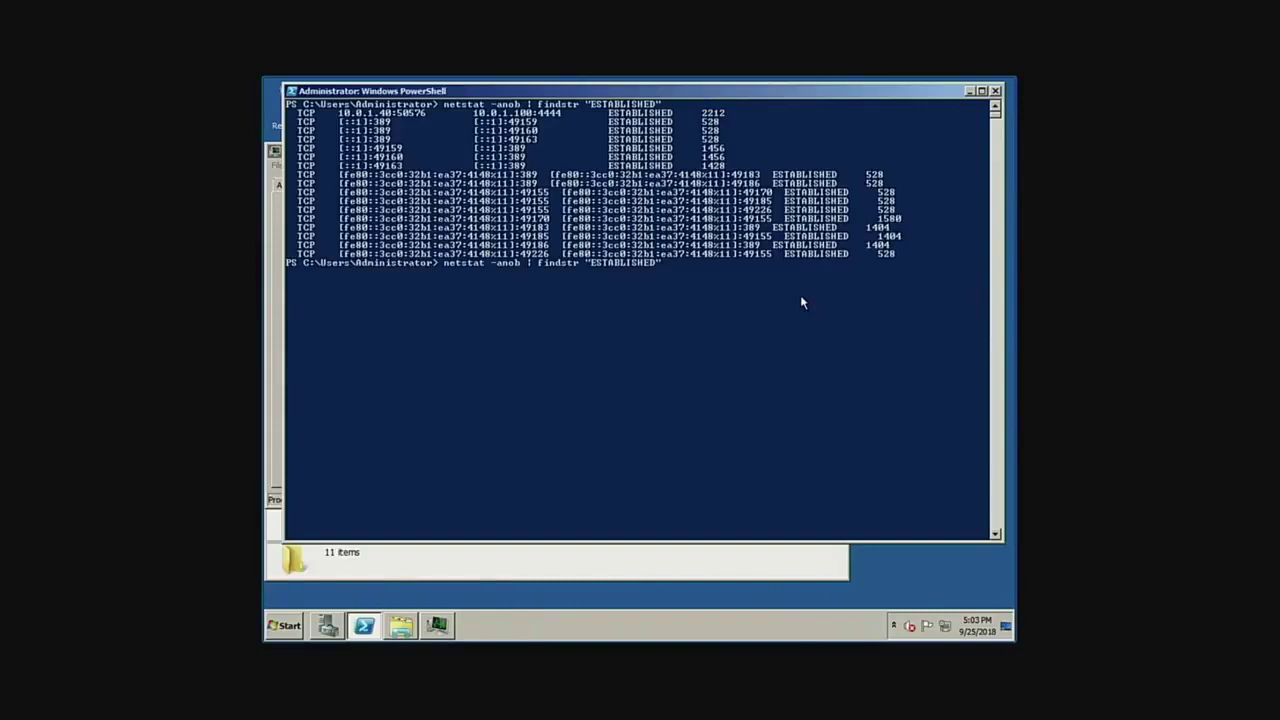
key("Return")
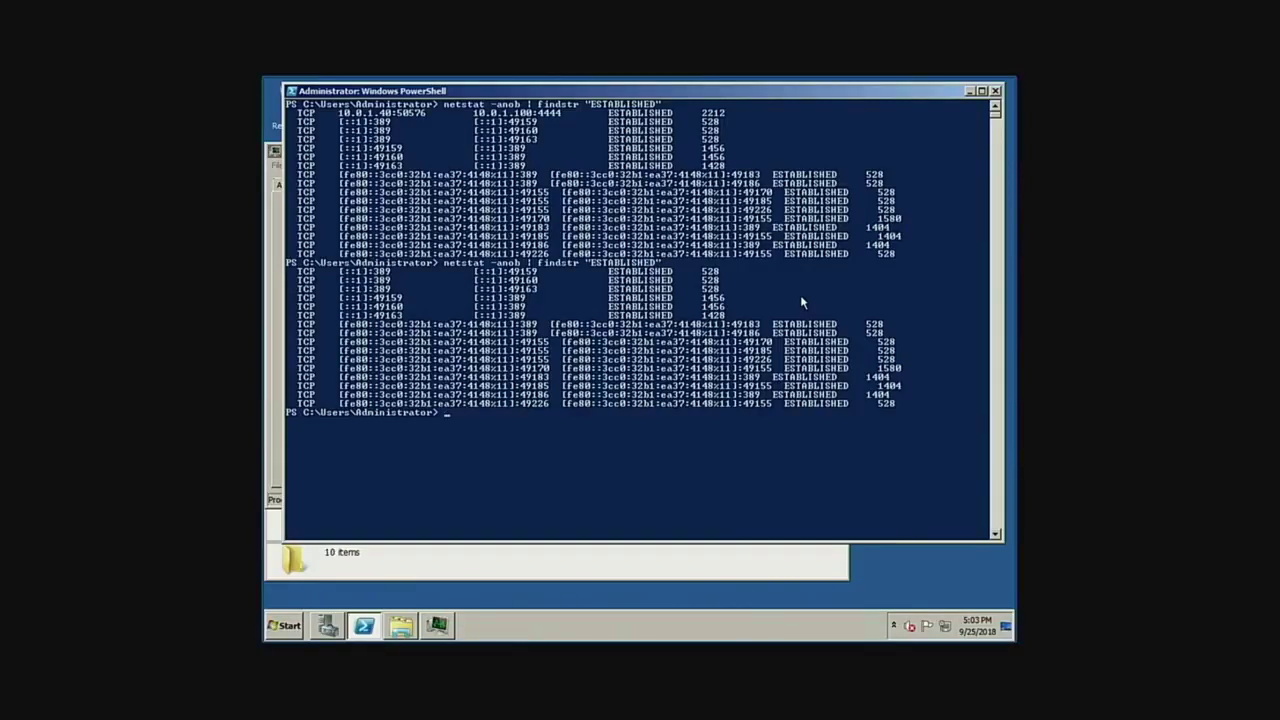
Clear the PowerShell console with cls.
left_click(798, 300)
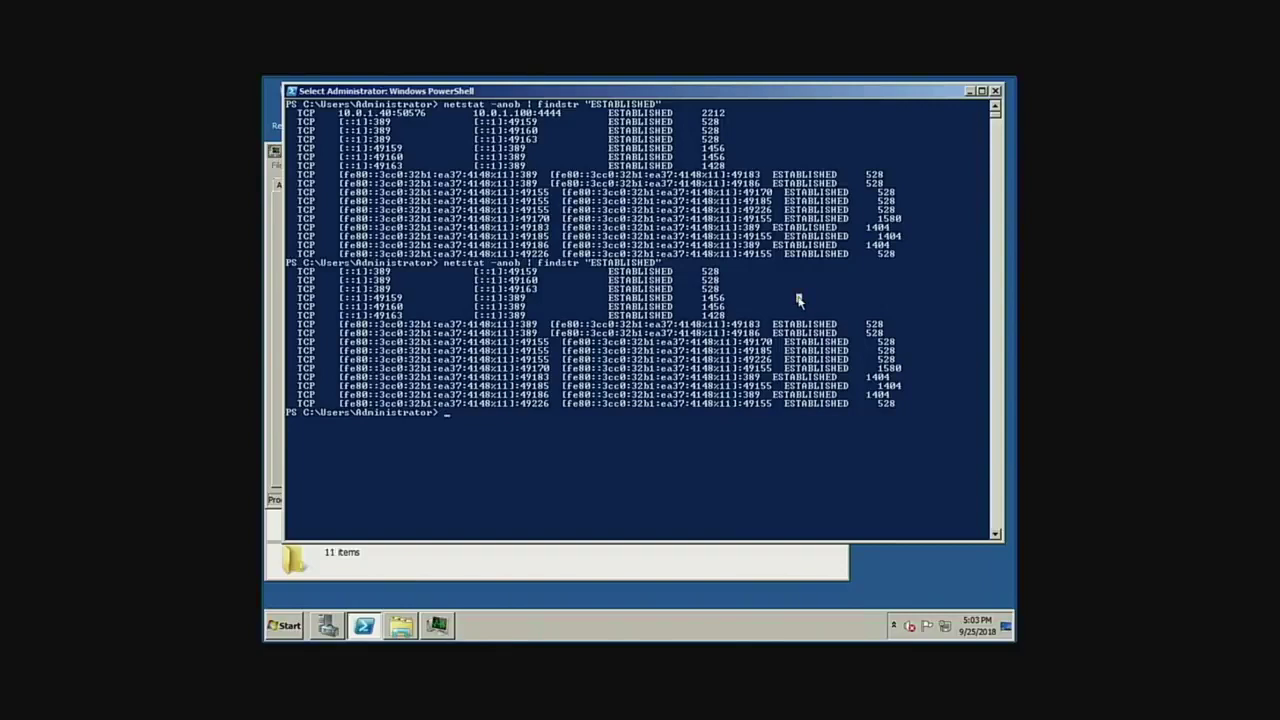
type("cl")
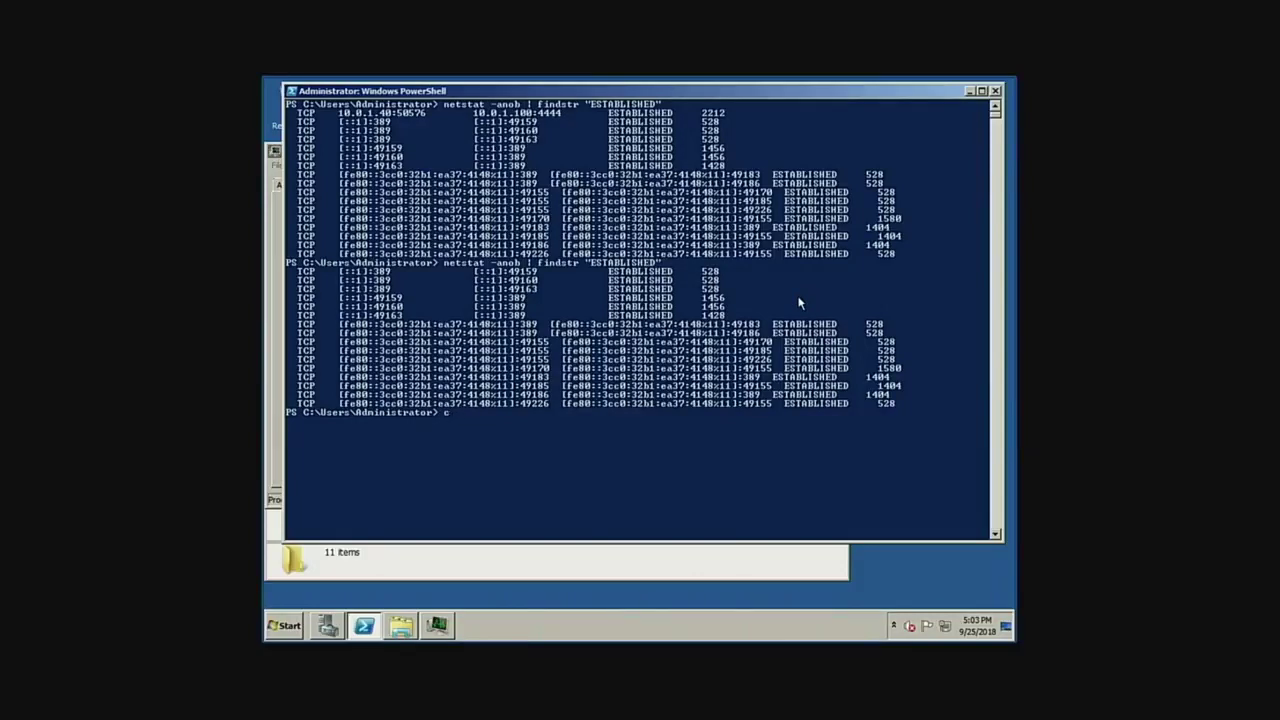
type("s")
key("Return")
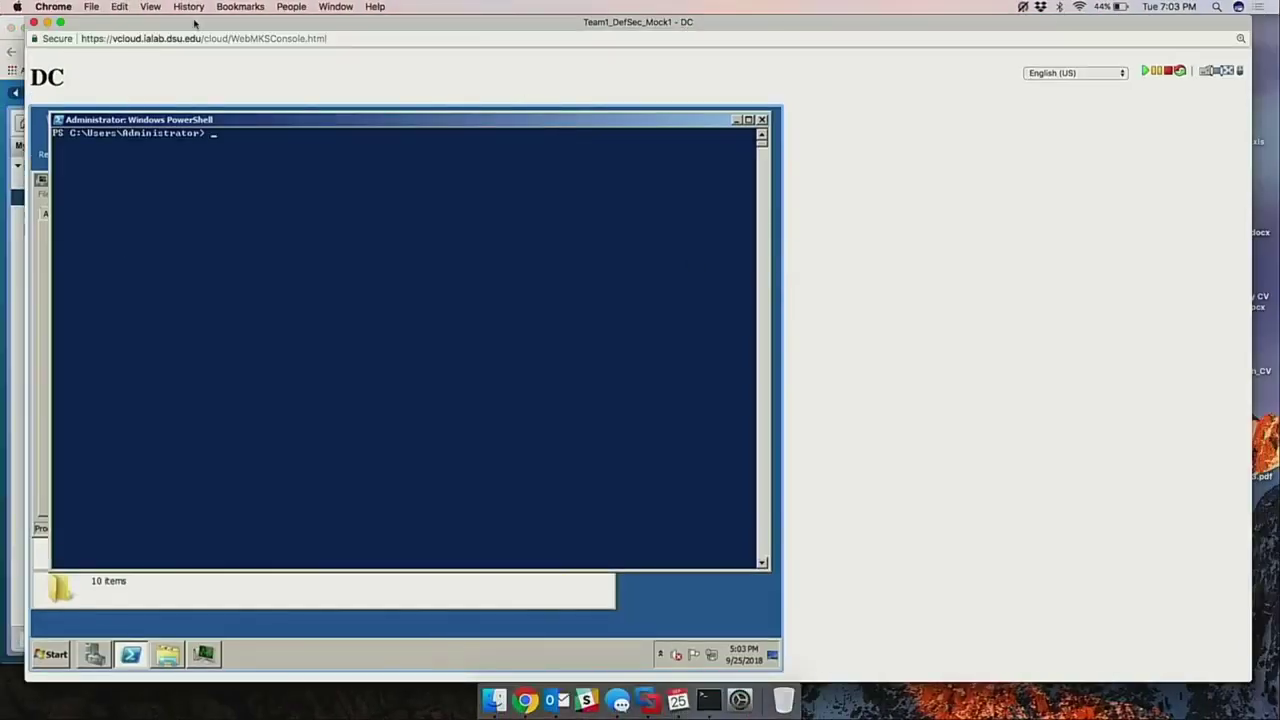
Close the DC console and show the Share VM's console full screen on Server Manager.
left_click(33, 23)
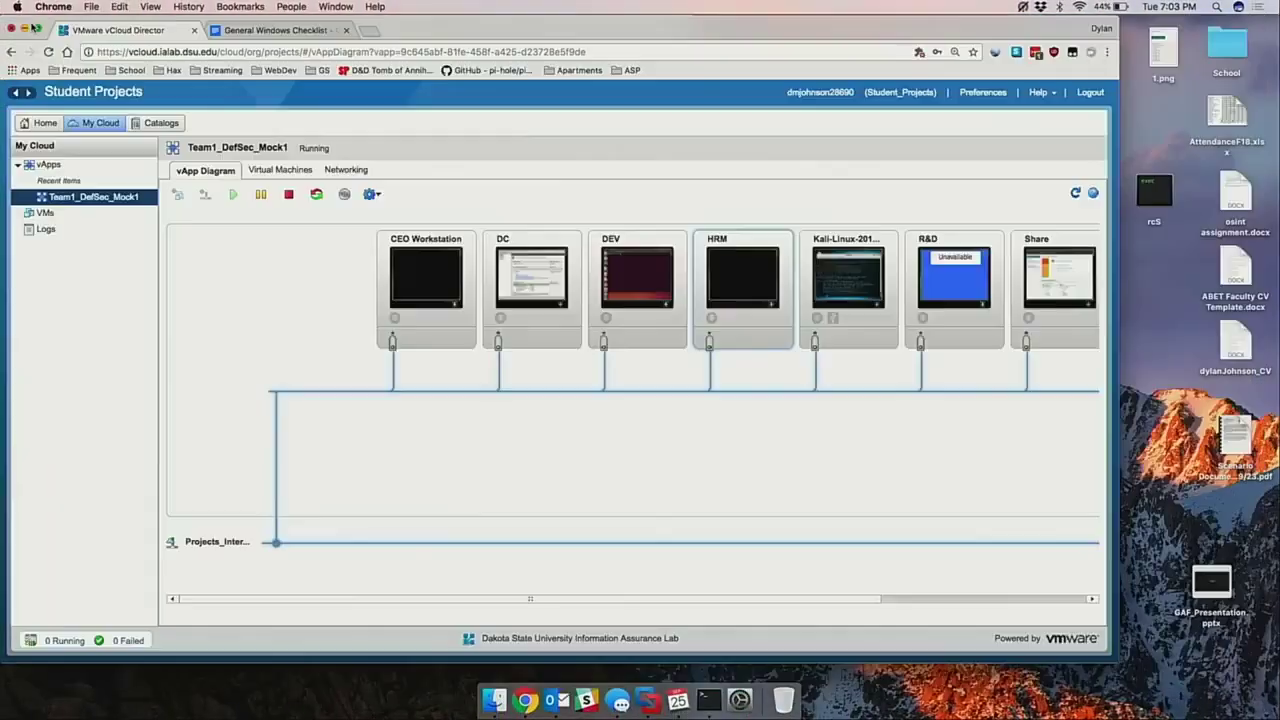
right_click(523, 705)
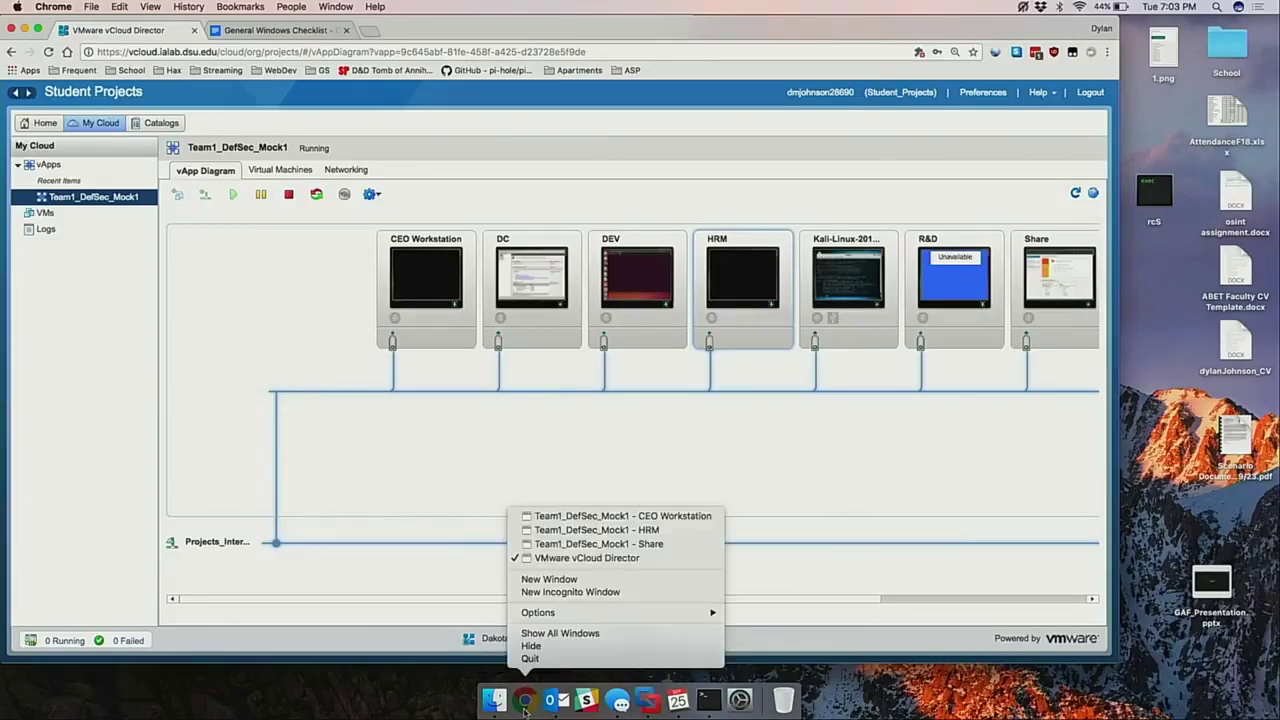
left_click(586, 546)
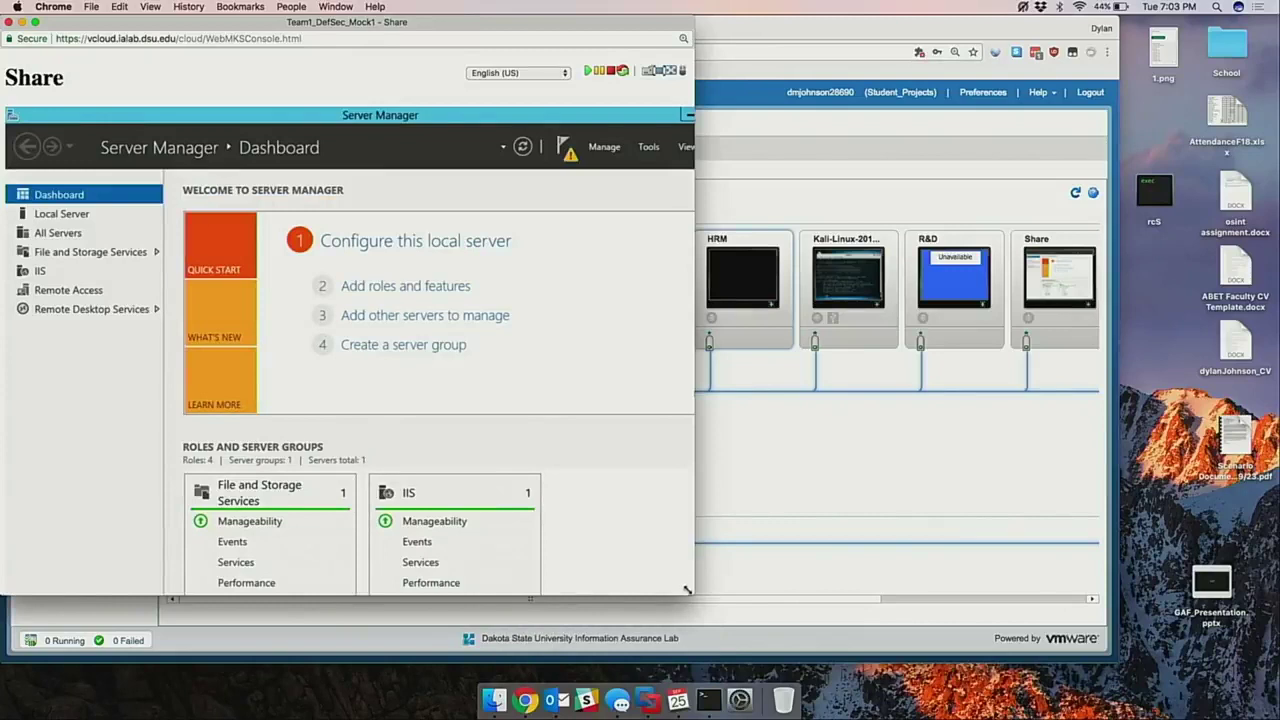
left_click_drag(687, 590, 877, 636)
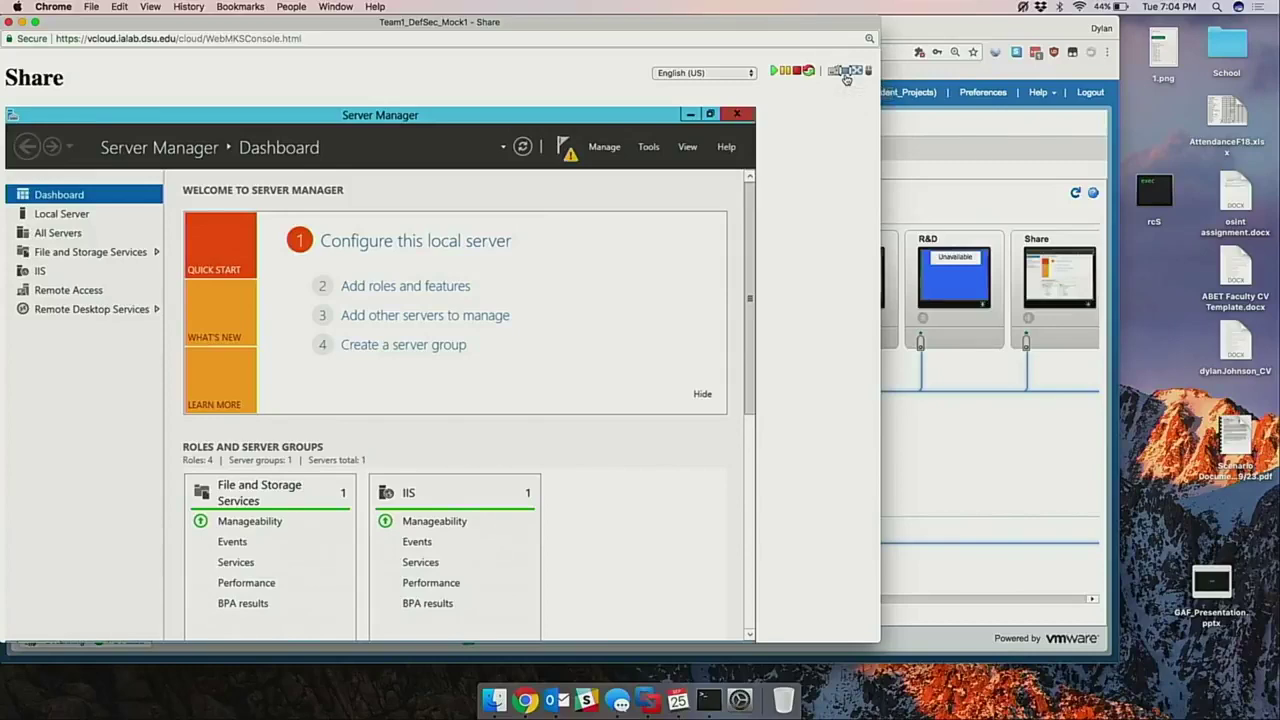
left_click(845, 73)
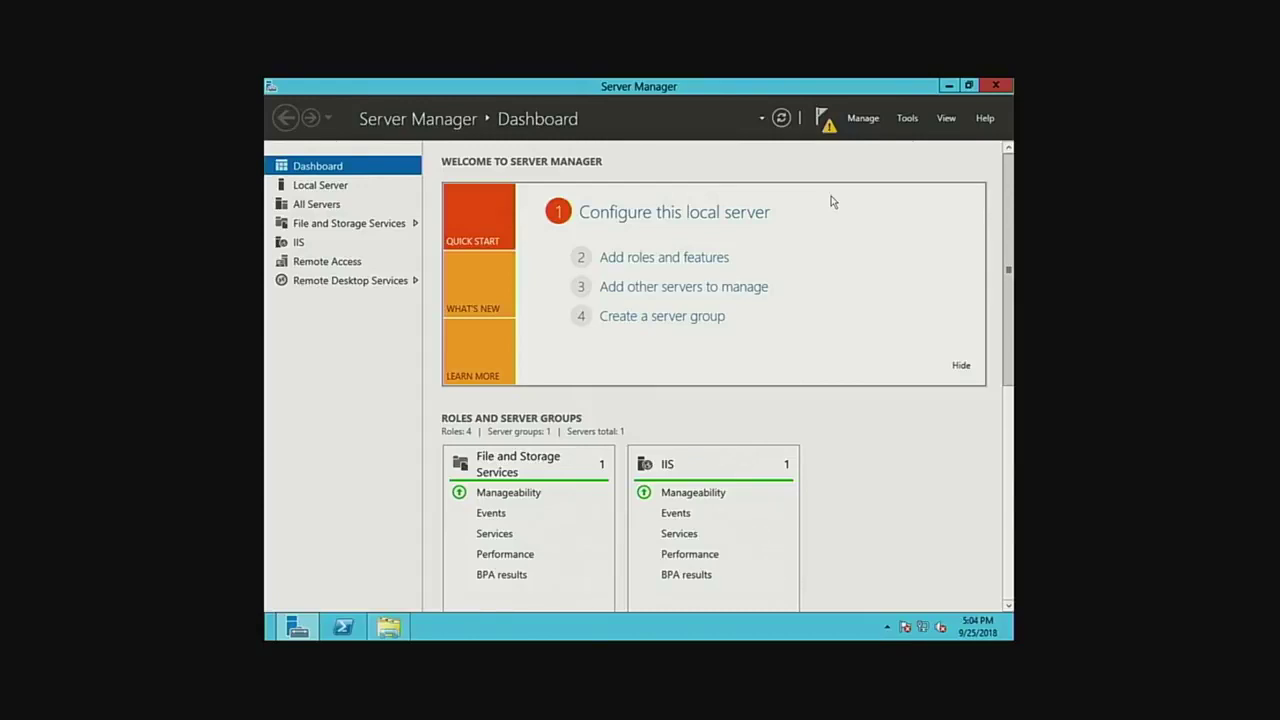
Select the DOIT.Corp folder on Local Disk (C:), keeping its name unchanged.
left_click(948, 85)
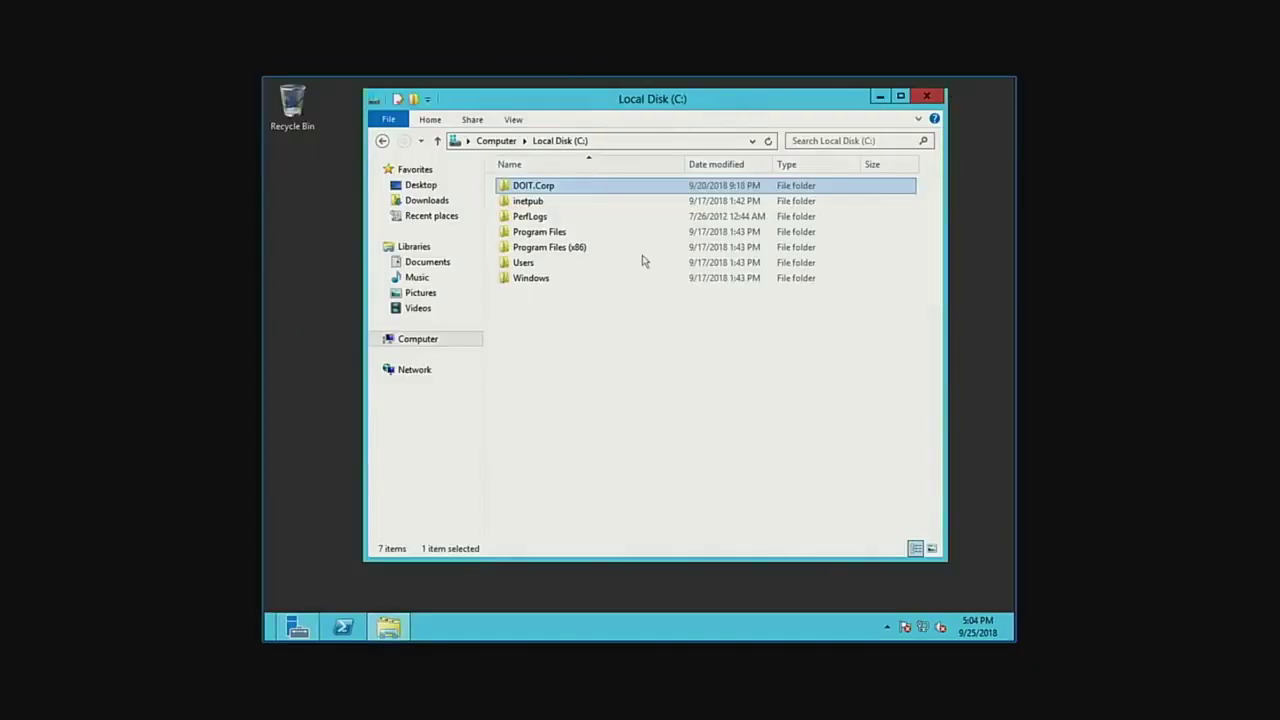
left_click(608, 364)
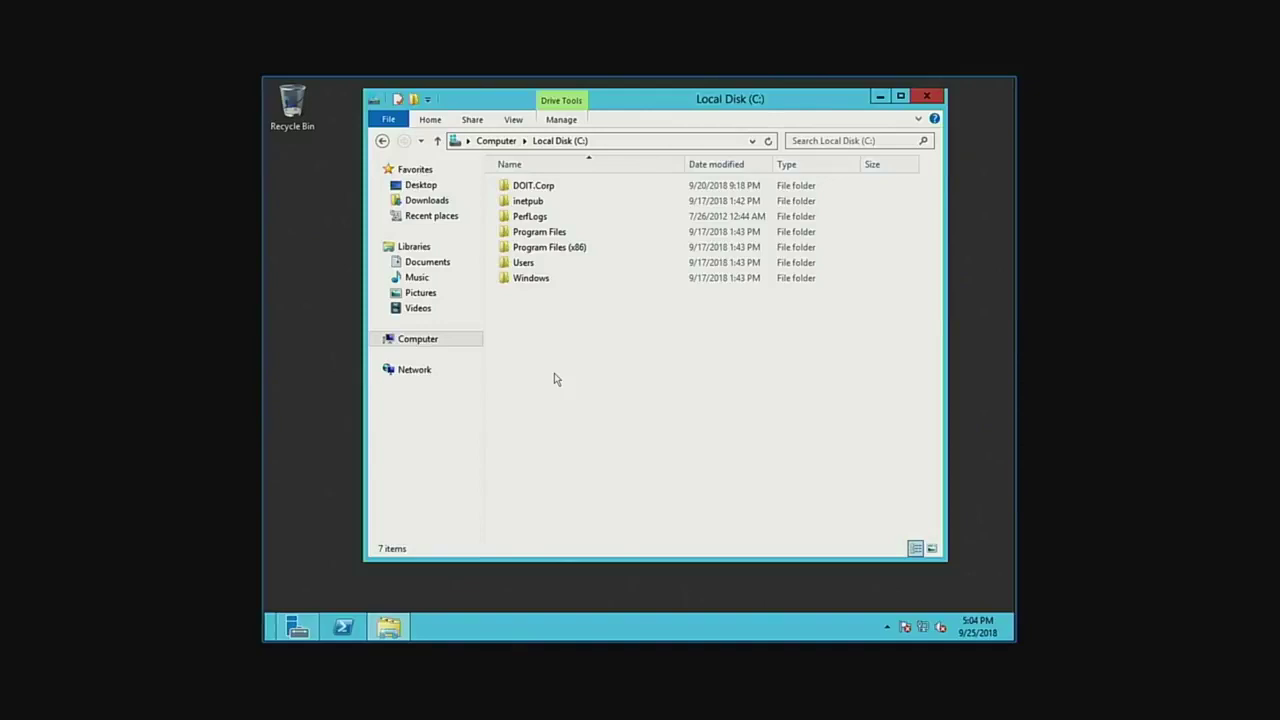
left_click(544, 188)
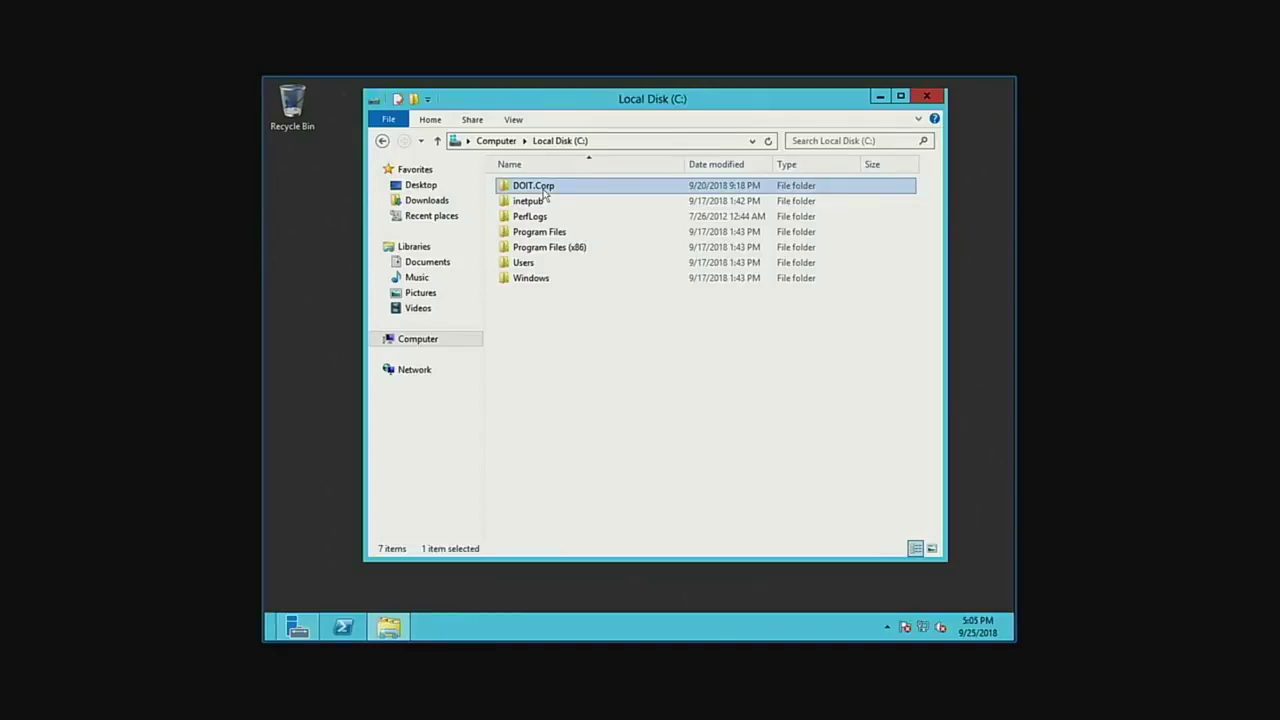
right_click(544, 190)
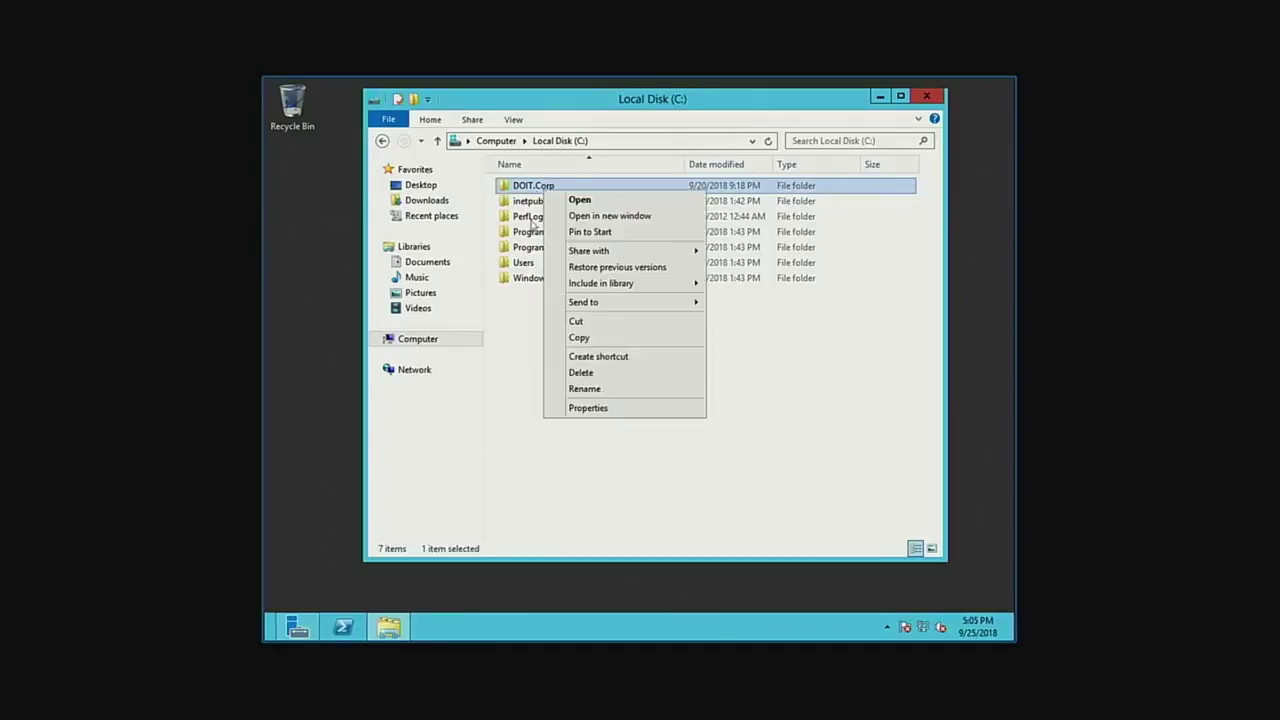
left_click(554, 189)
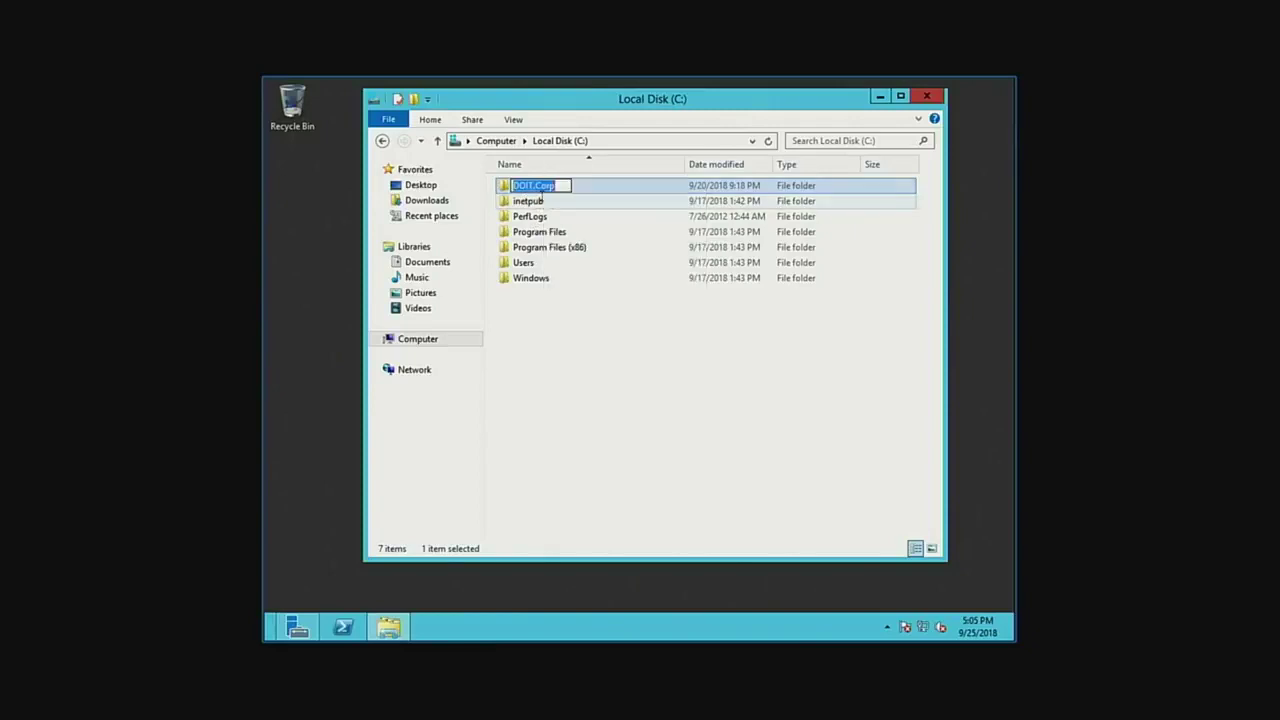
key("Escape")
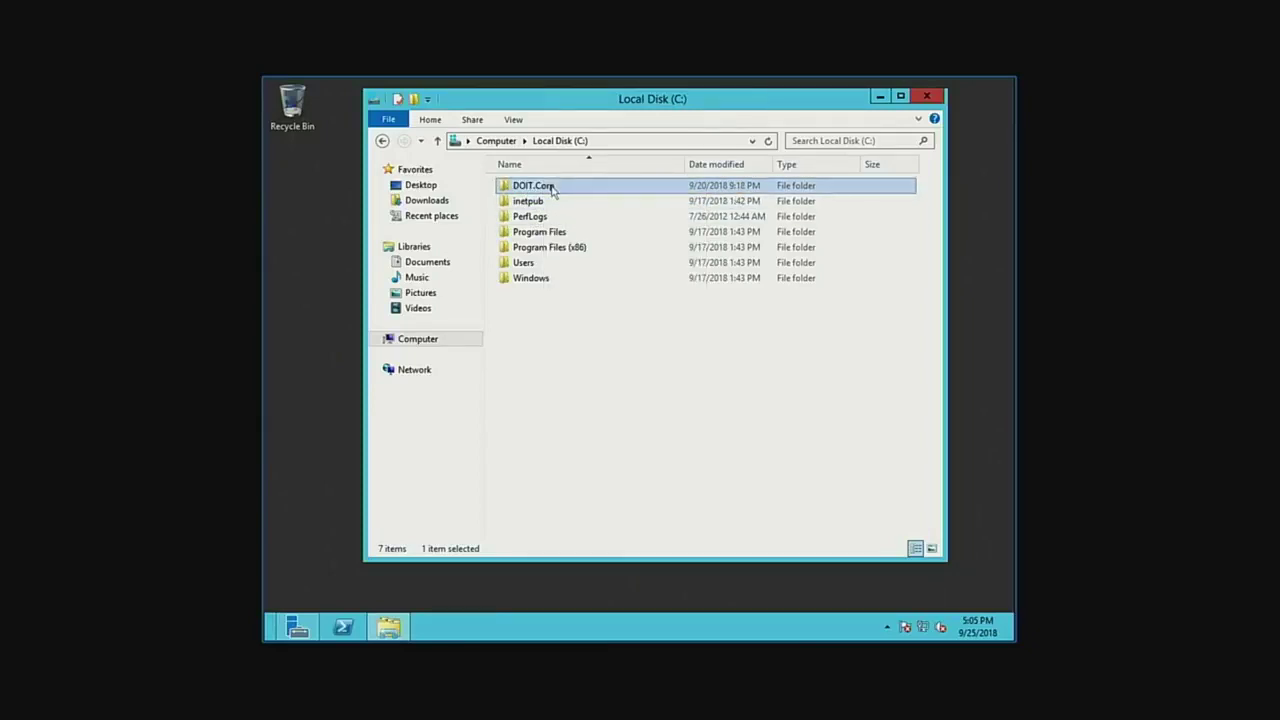
Inspect DOIT.Corp's Sharing tab and Advanced Sharing settings without changing anything.
right_click(551, 190)
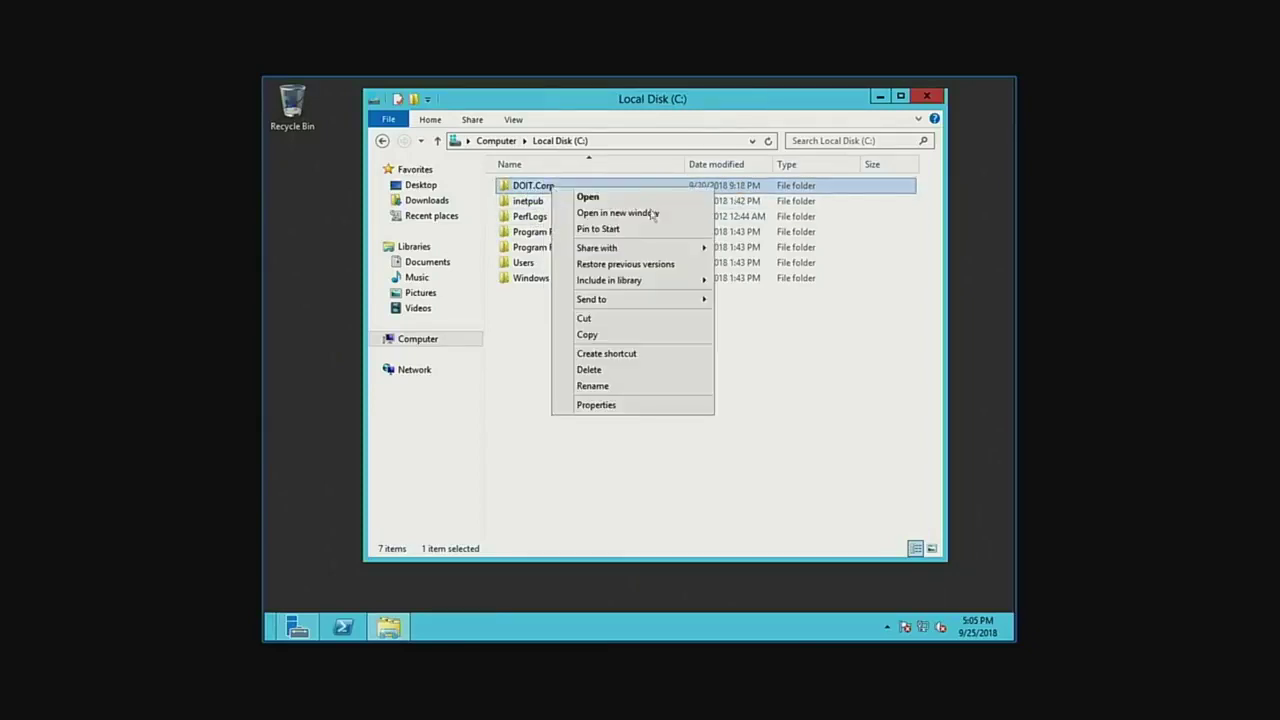
left_click(622, 404)
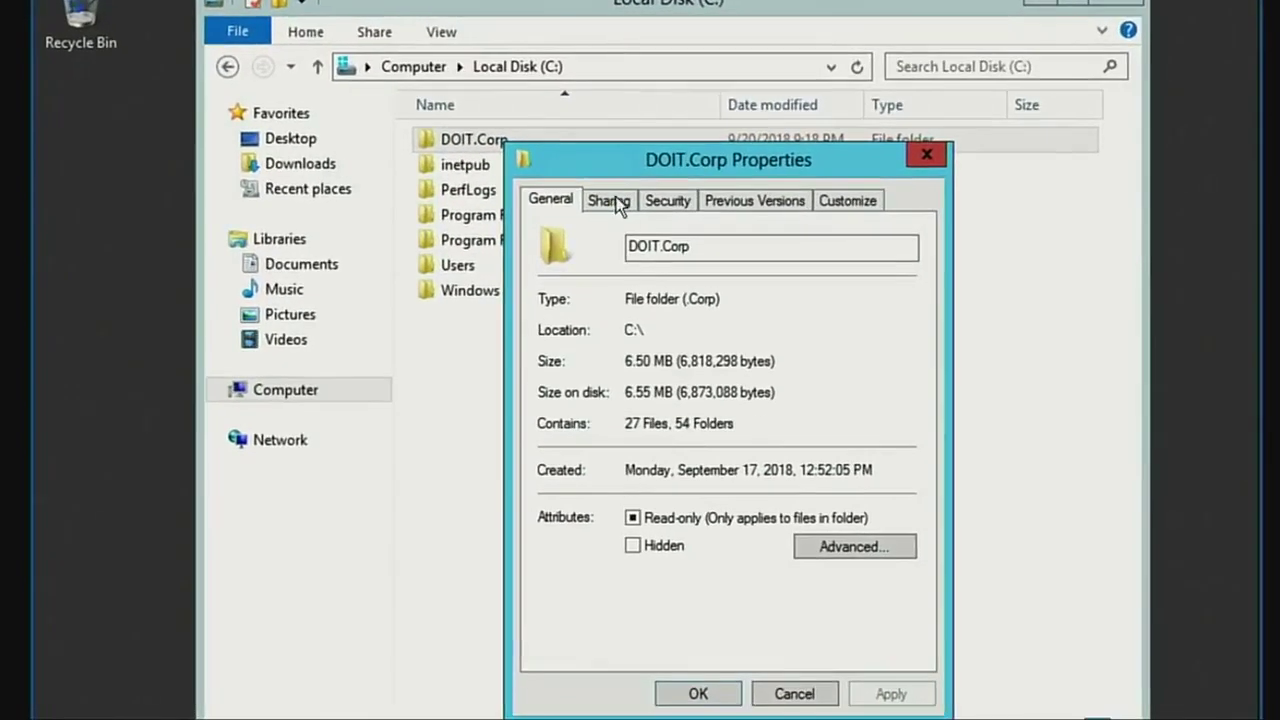
left_click(618, 203)
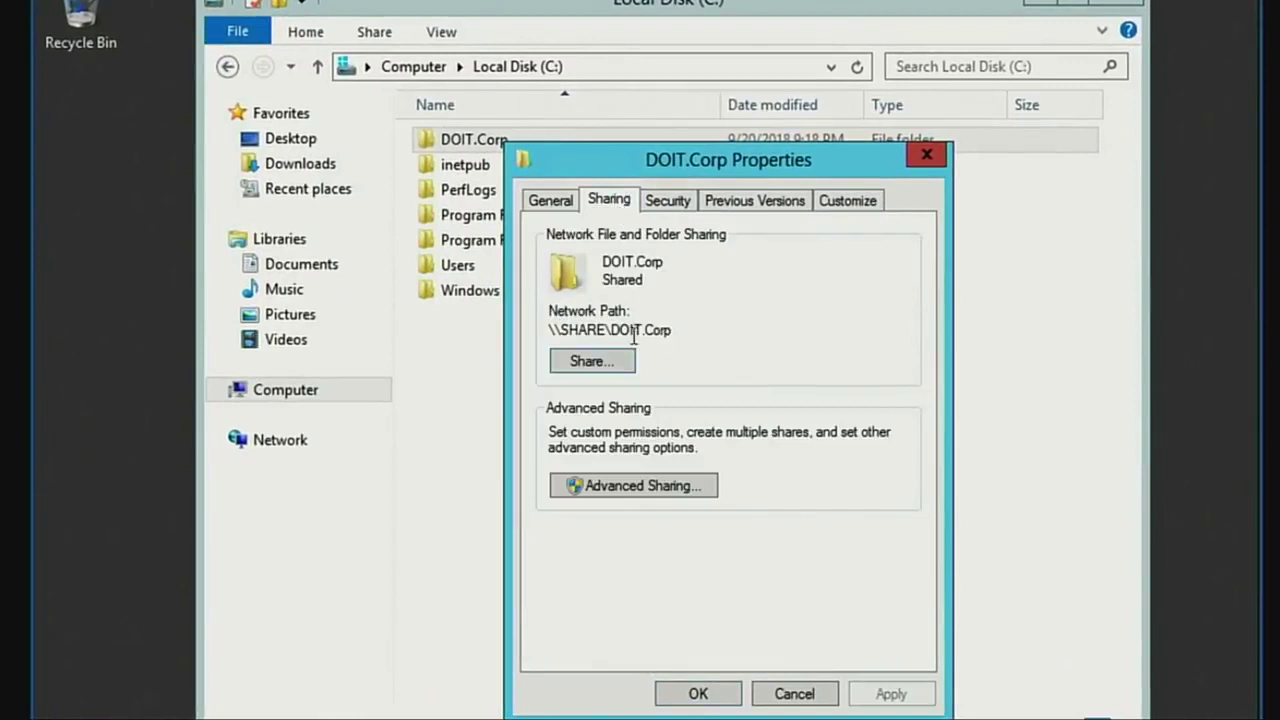
left_click(622, 484)
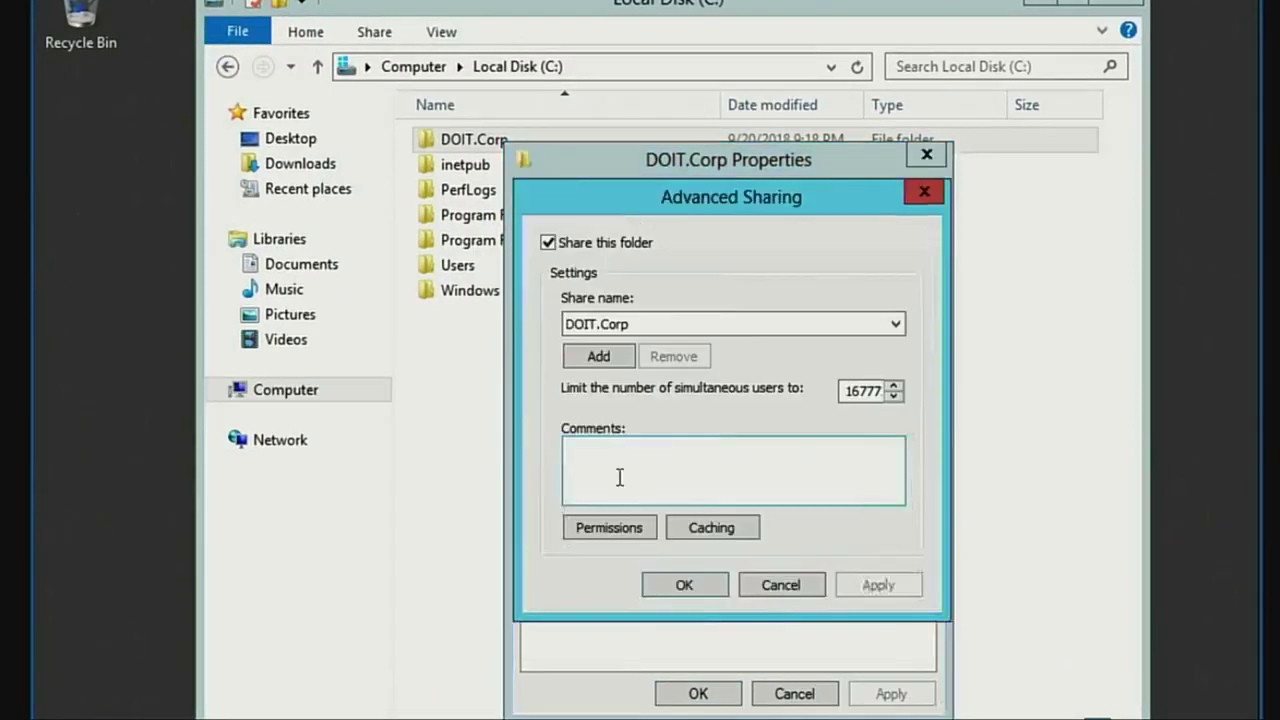
left_click(765, 580)
left_click(642, 488)
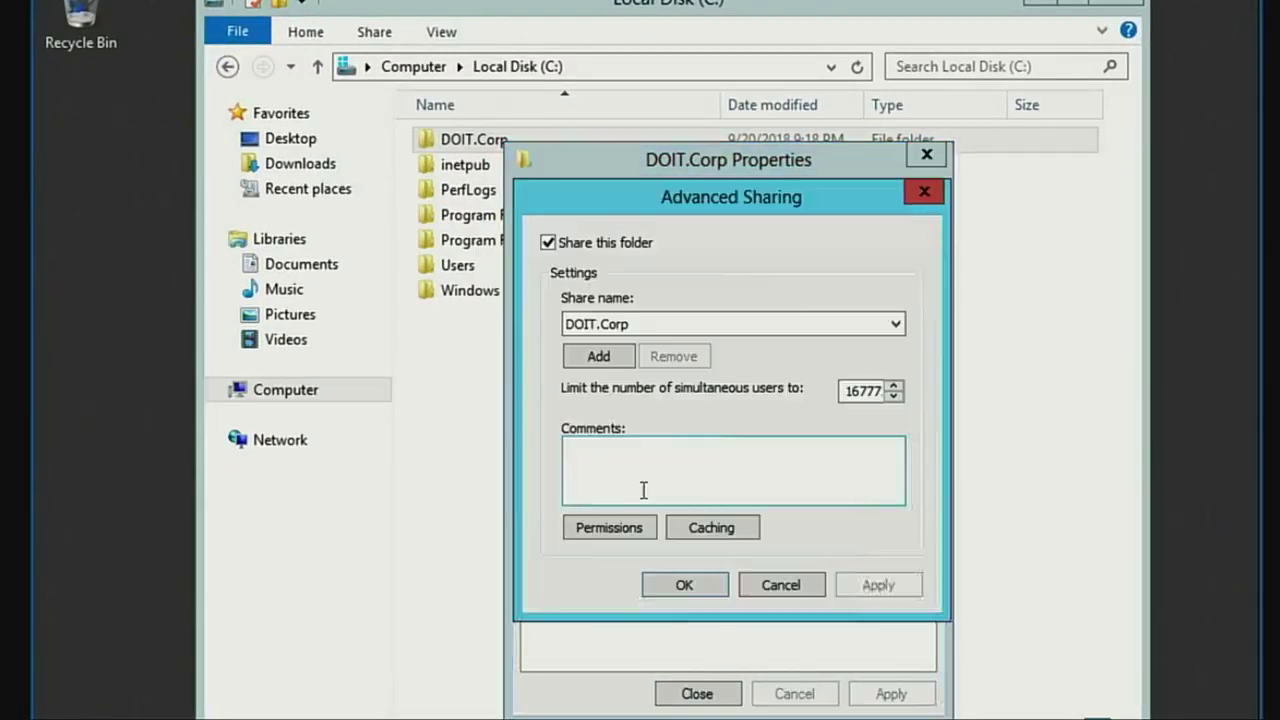
left_click(697, 580)
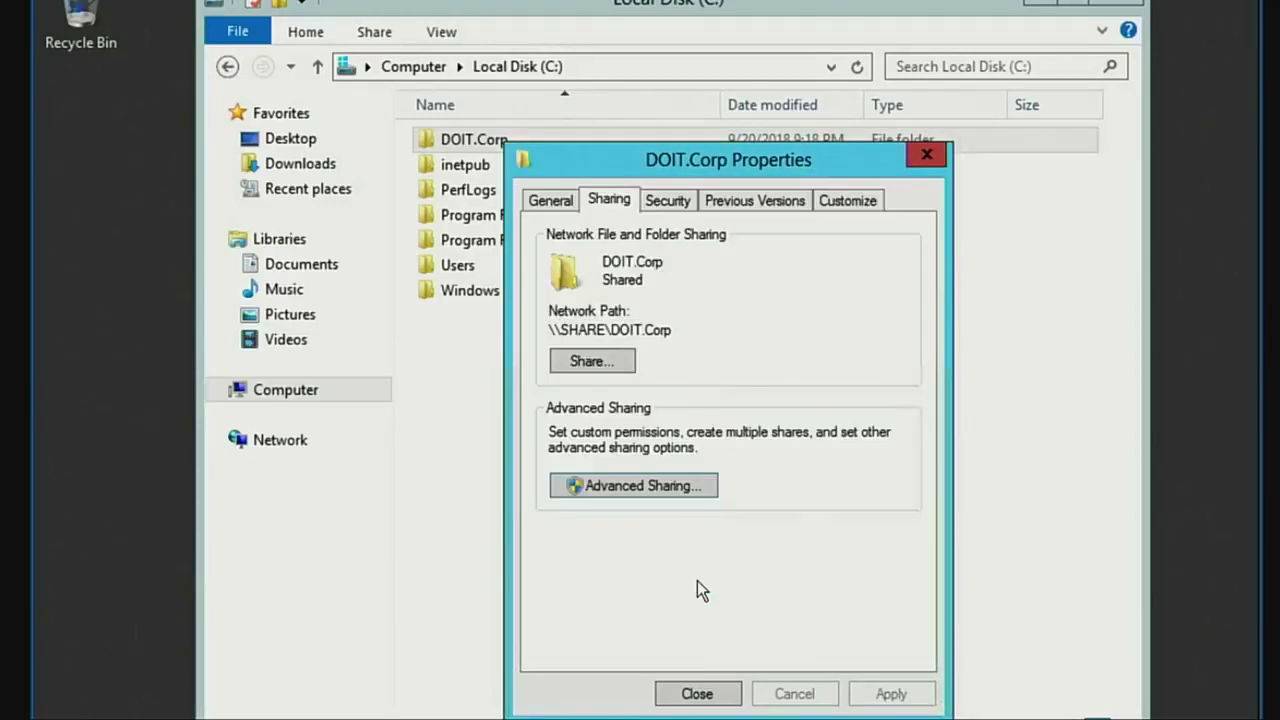
Check that Everyone has Read/Write on the share, then cancel out and reselect DOIT.Corp.
left_click(630, 366)
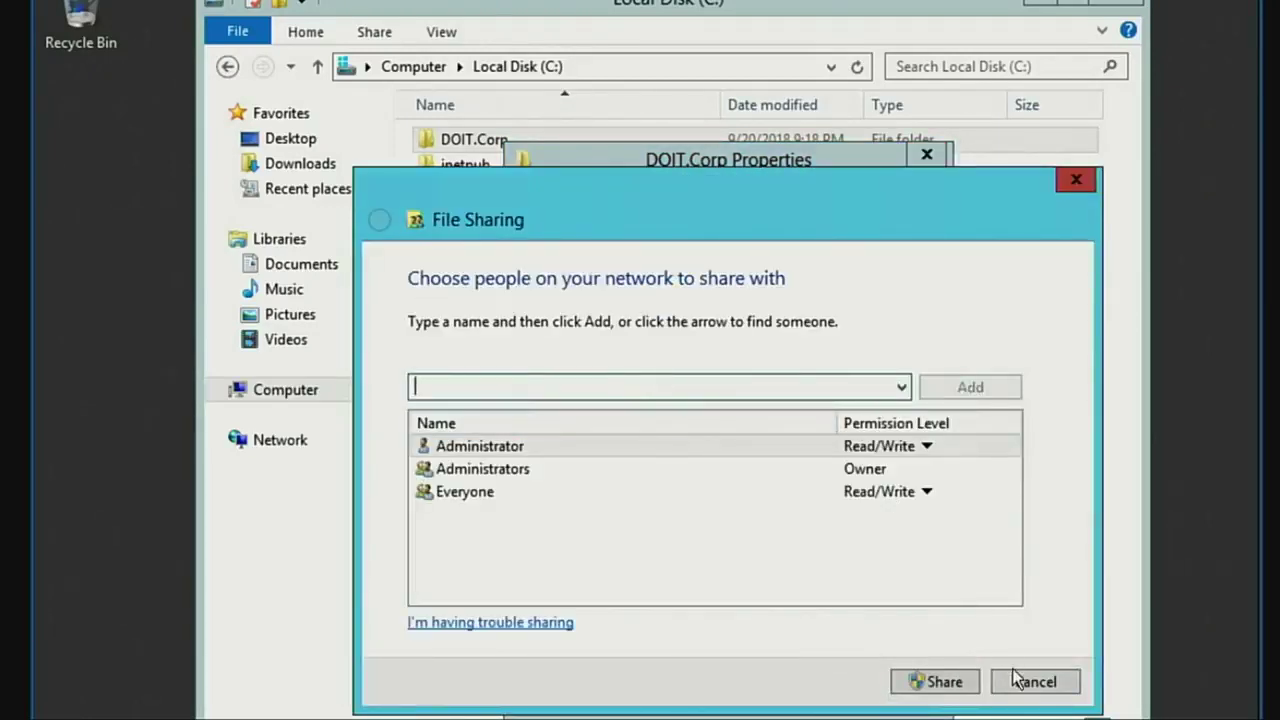
left_click(1017, 680)
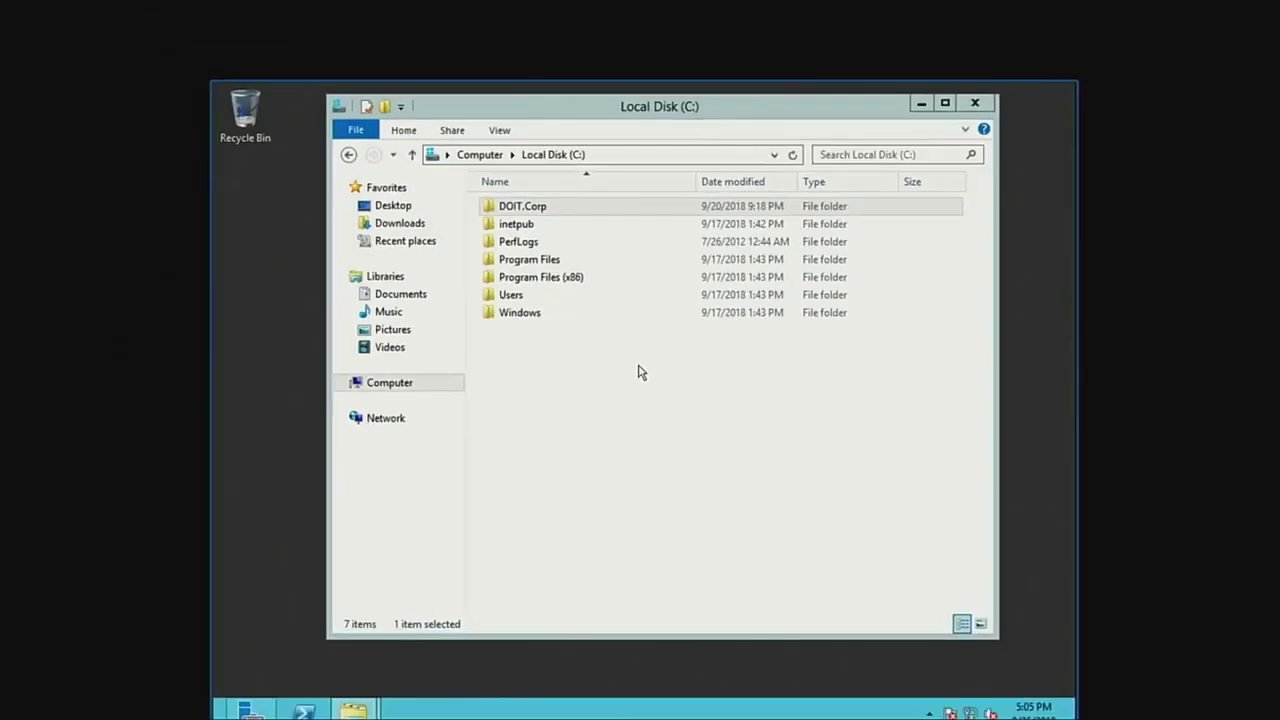
left_click(537, 208)
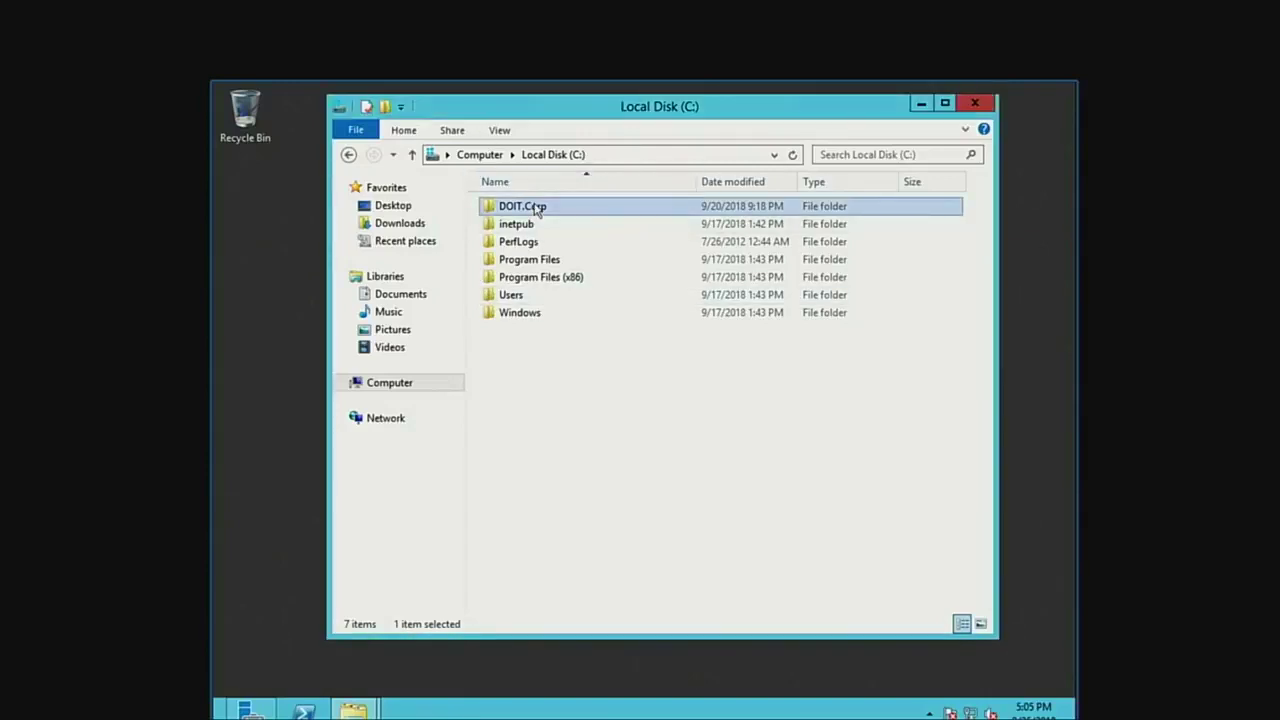
right_click(537, 208)
Reopen DOIT.Corp's Advanced Sharing and bring up its share Permissions.
left_click(626, 457)
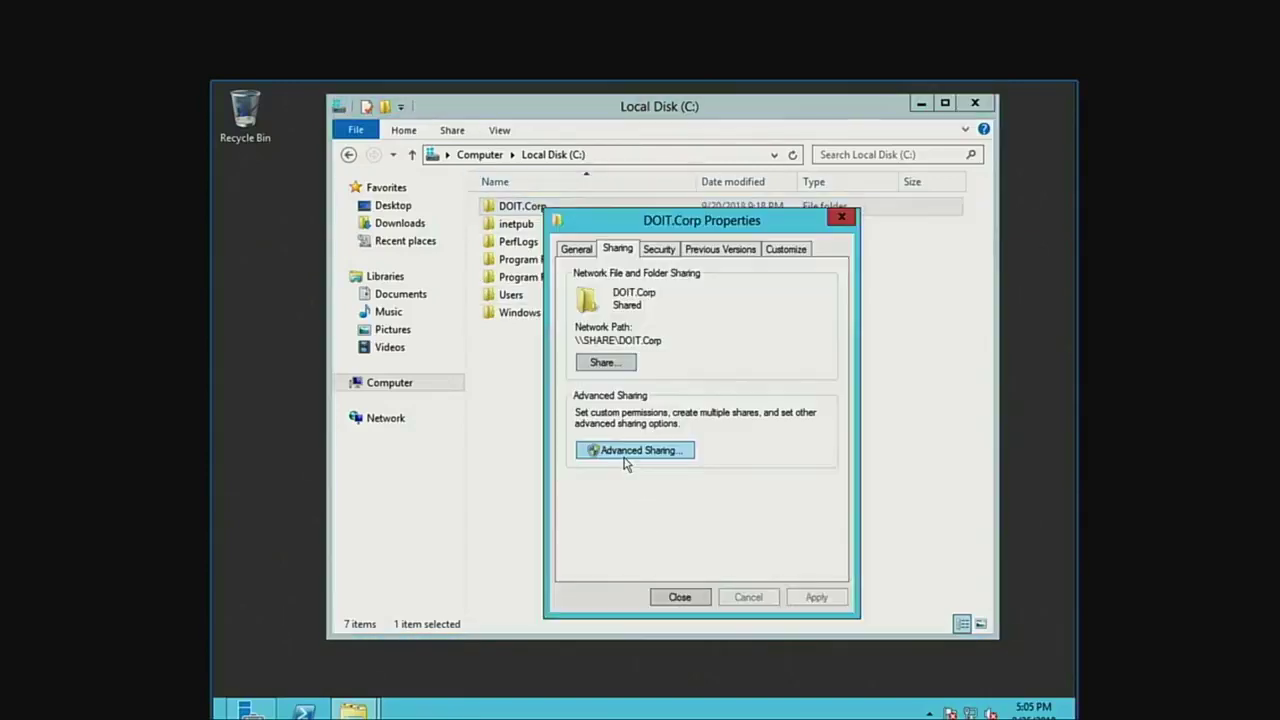
left_click(634, 449)
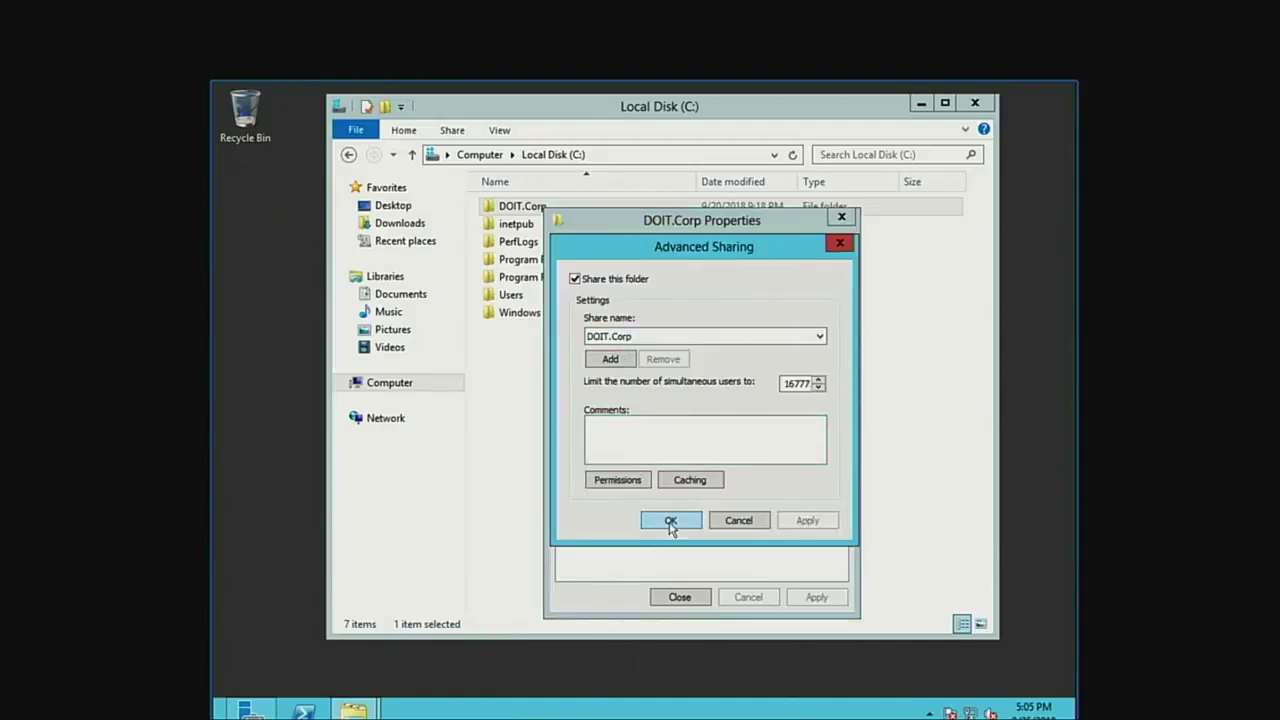
left_click(670, 522)
left_click(643, 455)
left_click(624, 482)
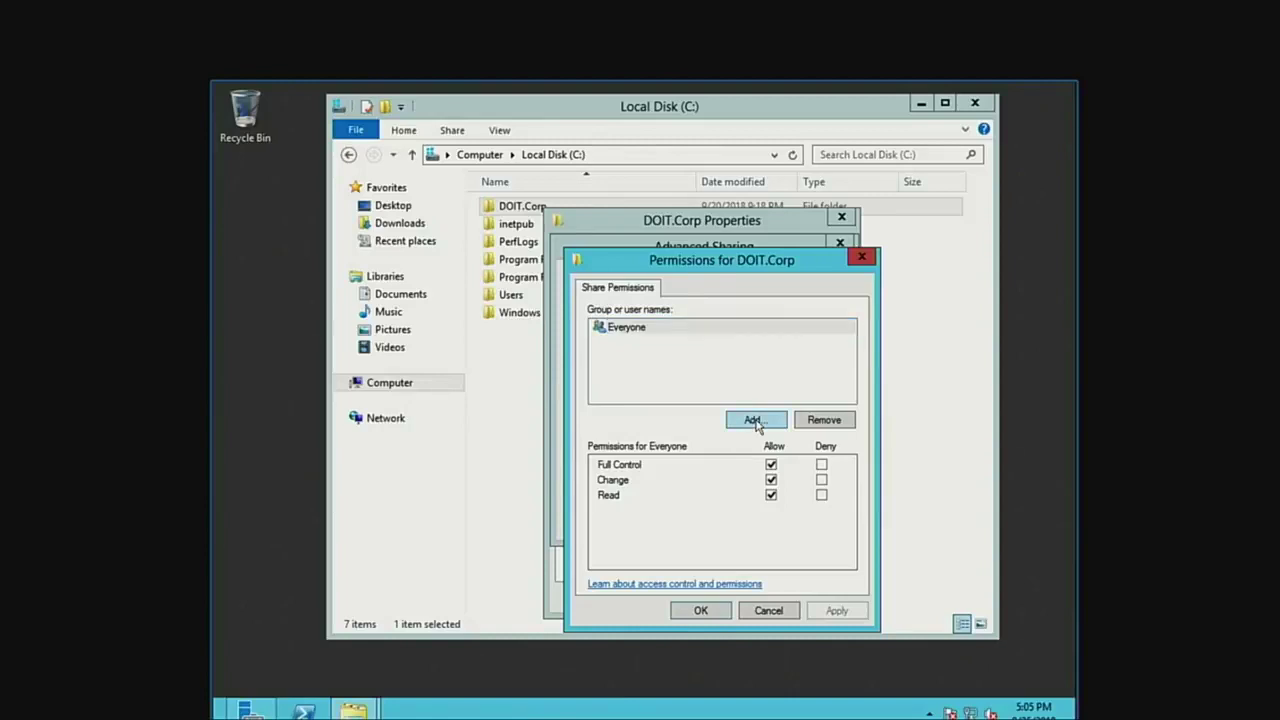
Add the Authenticated Users group to the share permissions beside Everyone.
left_click(754, 420)
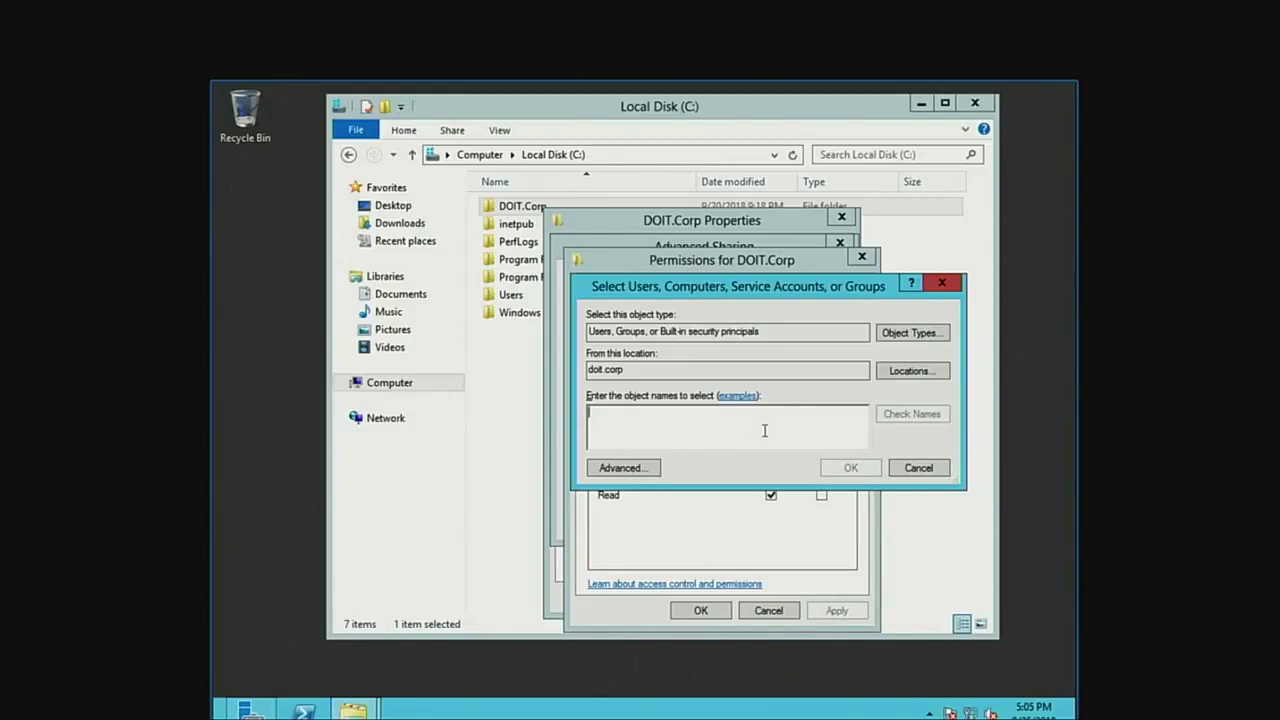
type("Authenticat")
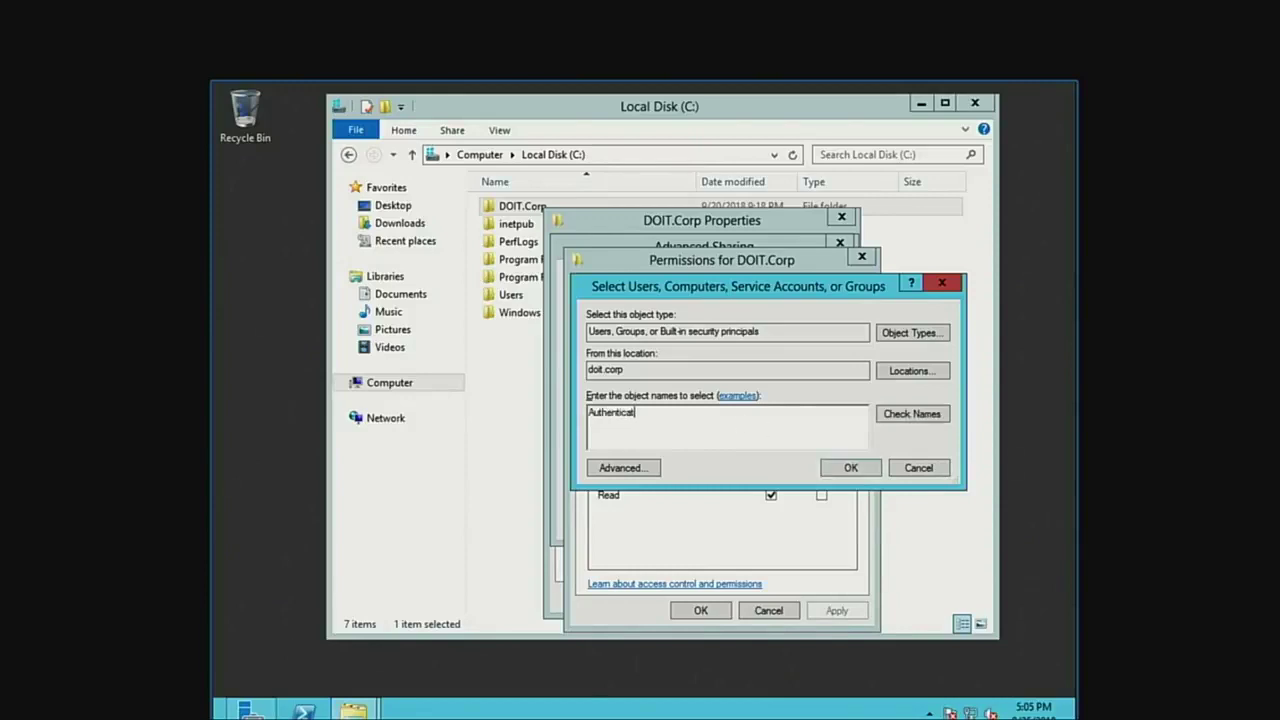
type("ed Users")
left_click(912, 413)
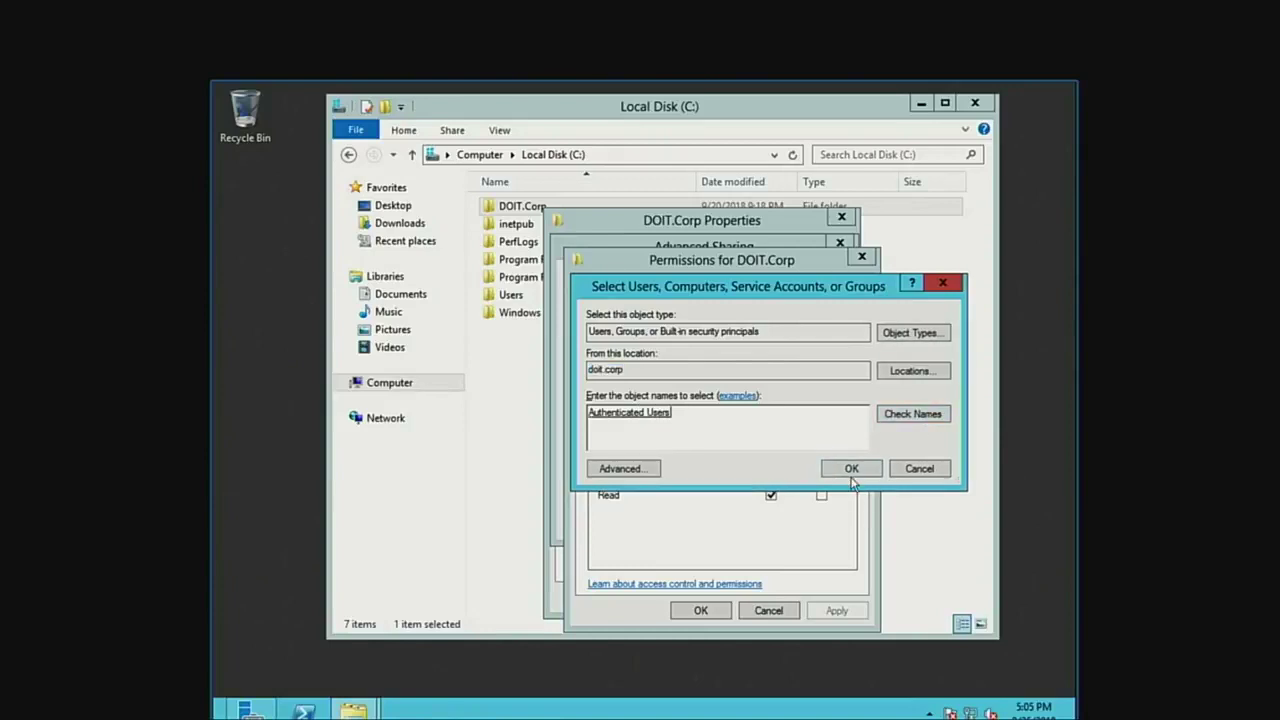
left_click(850, 467)
left_click(668, 345)
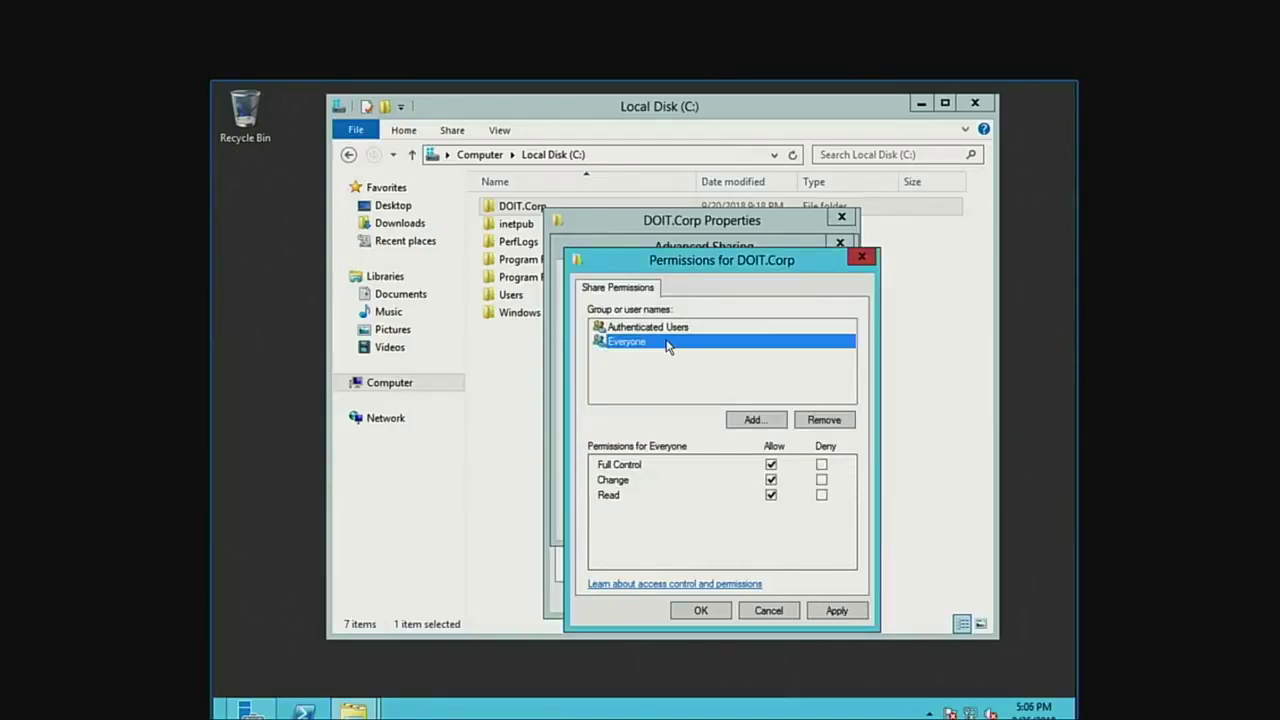
Remove Everyone and give Authenticated Users Full Control, Change and Read on the share.
left_click(832, 420)
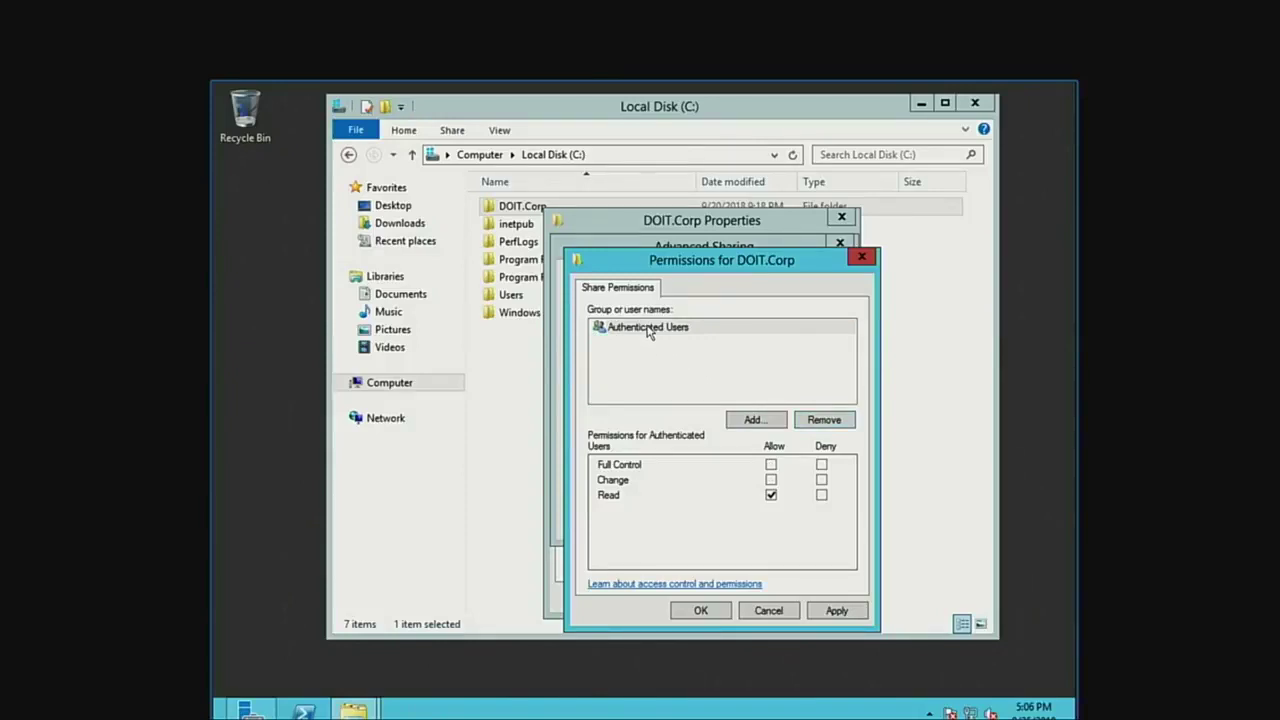
left_click(771, 465)
left_click(771, 465)
left_click(771, 480)
left_click(771, 480)
left_click(771, 495)
left_click(771, 465)
Apply the new share permissions and close the DOIT.Corp properties.
left_click(822, 612)
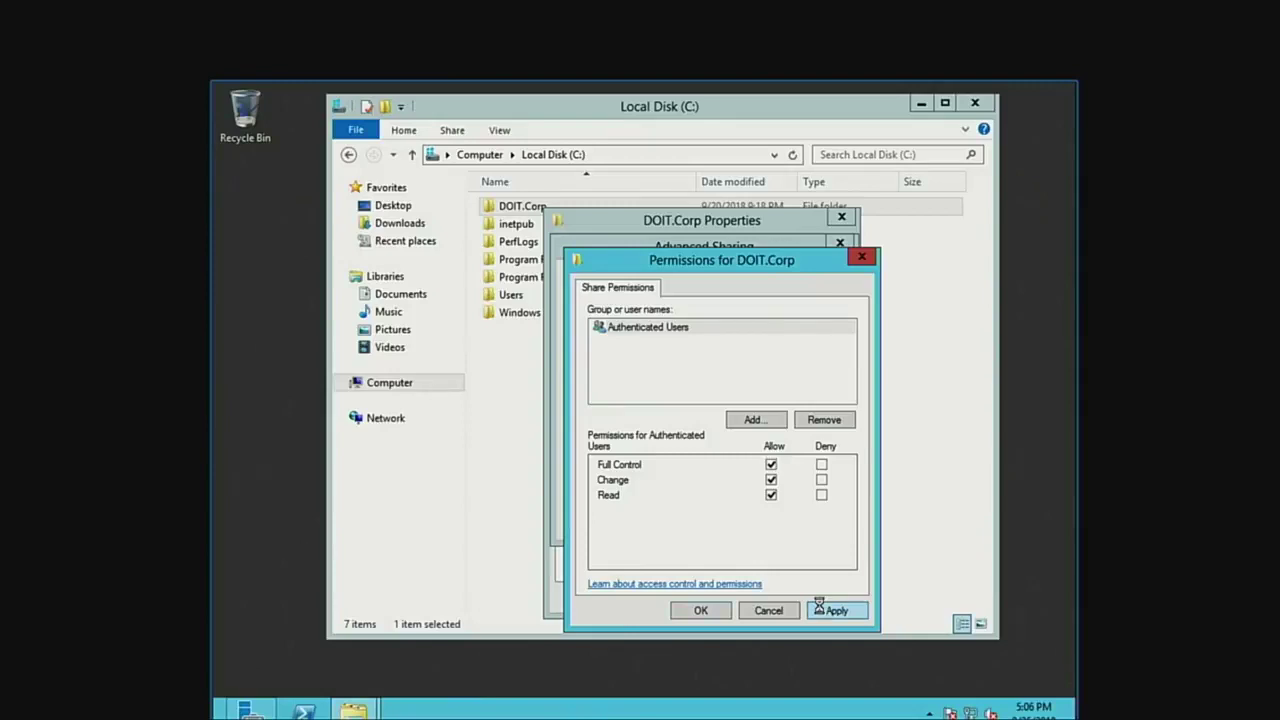
left_click(698, 609)
left_click(672, 519)
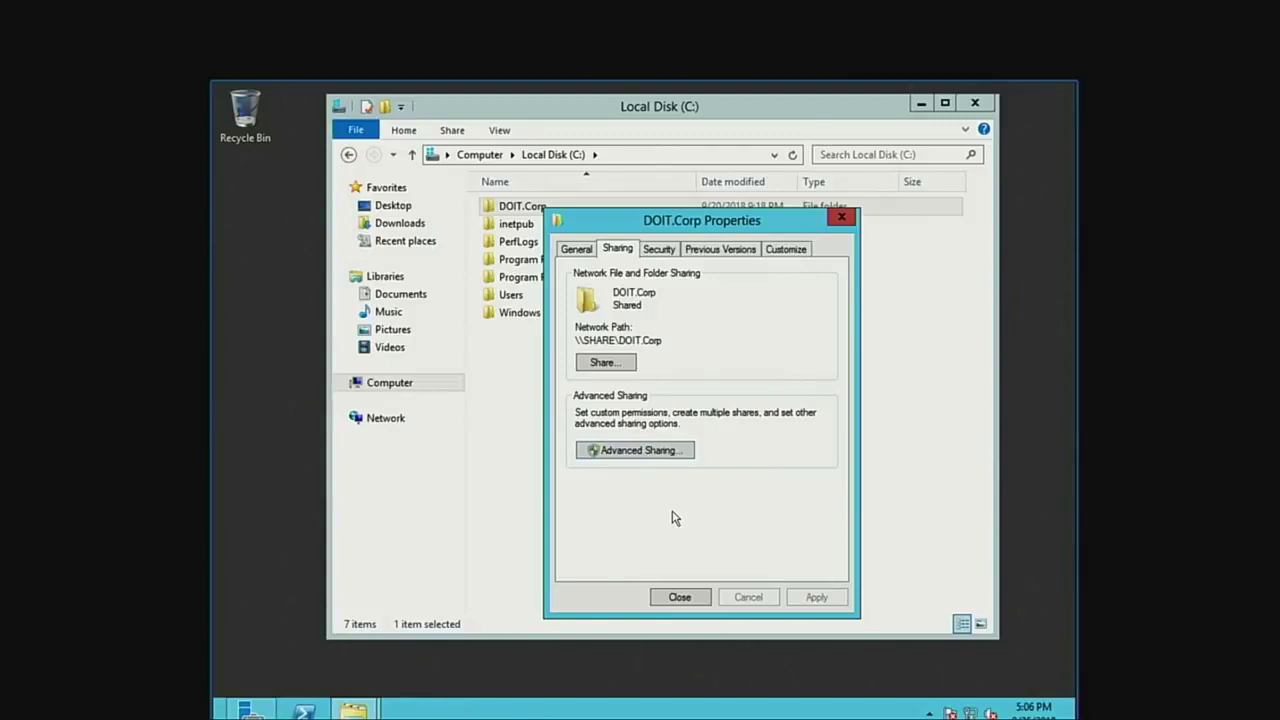
left_click(686, 595)
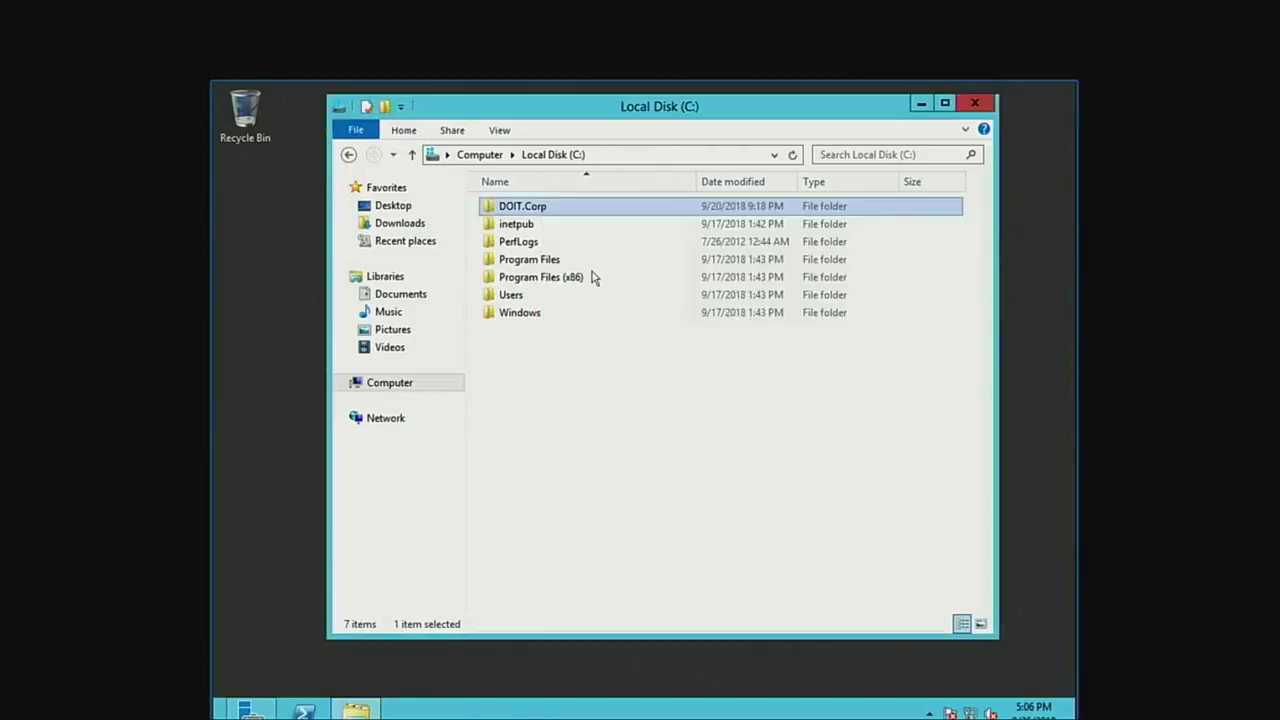
Open DOIT.Corp and bring up the first user folder's properties.
double_click(536, 210)
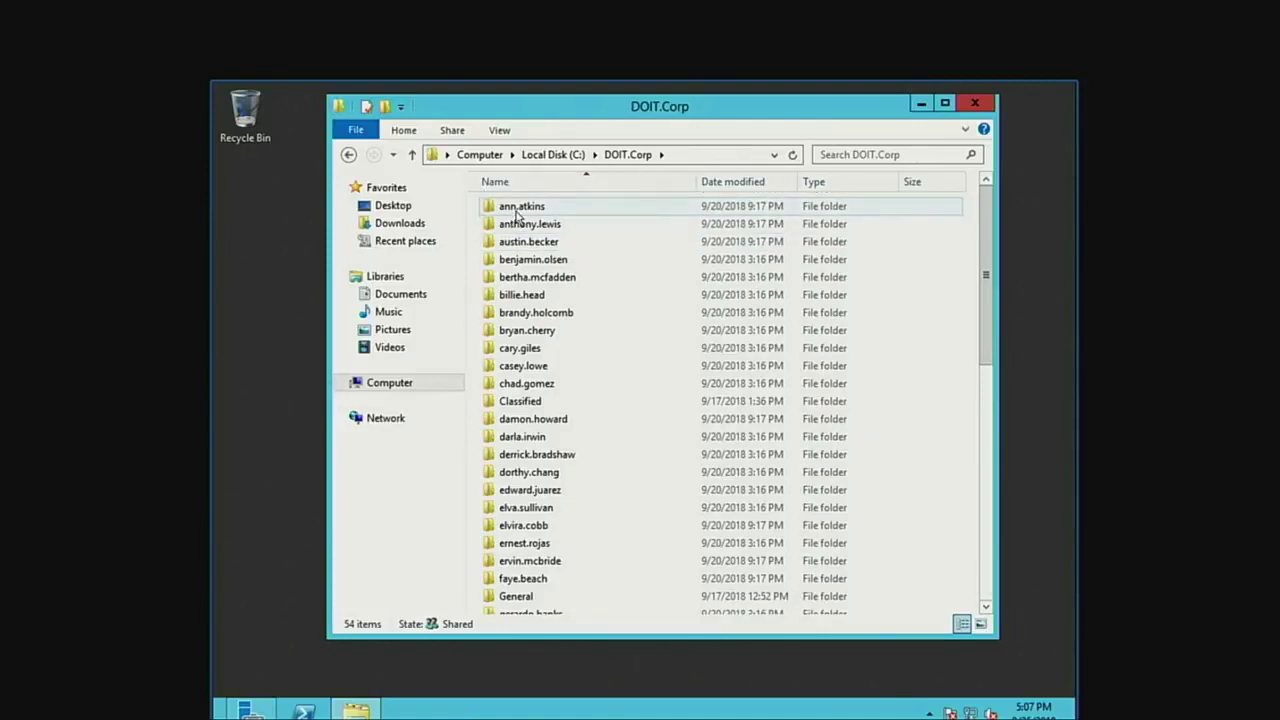
right_click(514, 209)
left_click(570, 158)
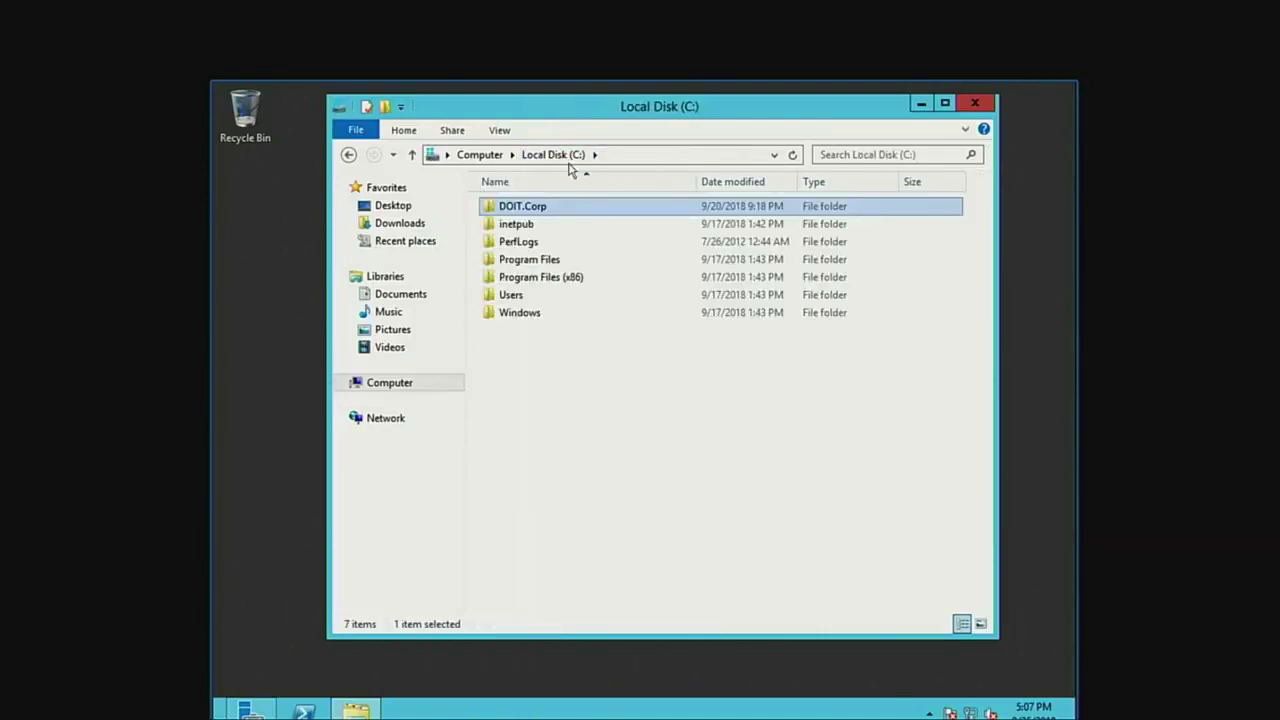
double_click(545, 208)
right_click(538, 210)
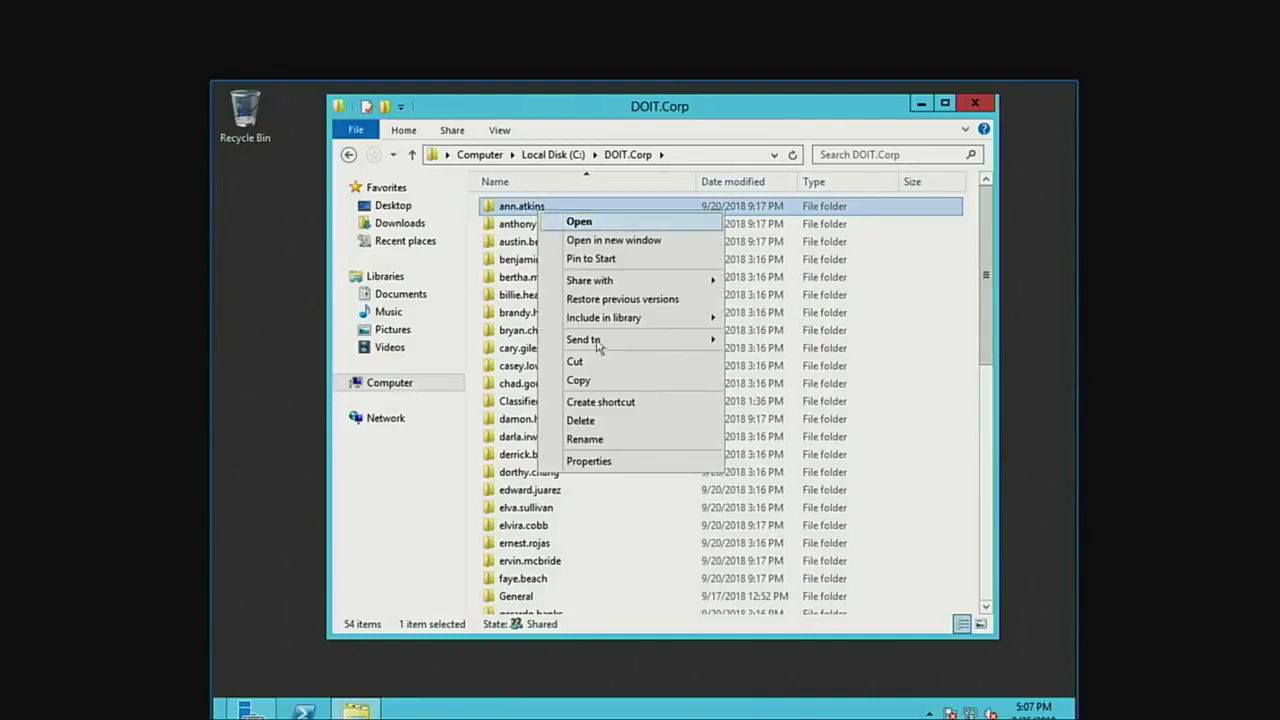
left_click(616, 461)
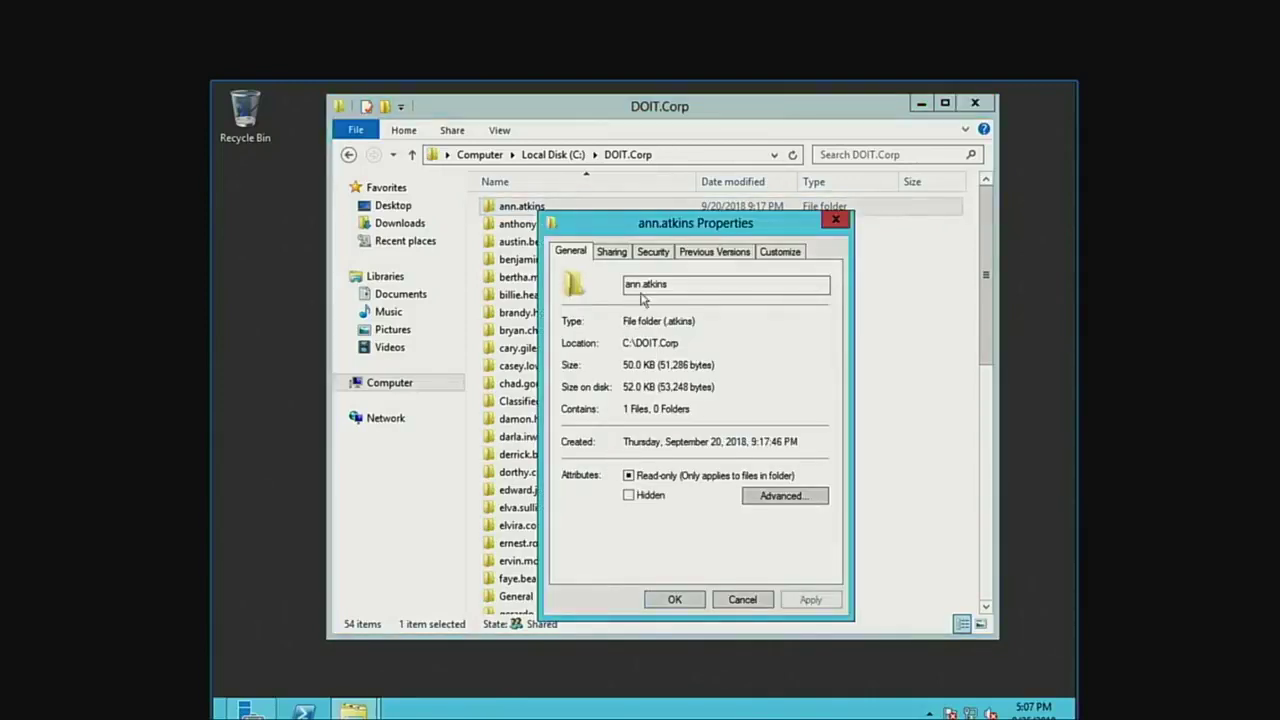
Turn on Share this folder in Advanced Sharing and open its permissions.
left_click(621, 254)
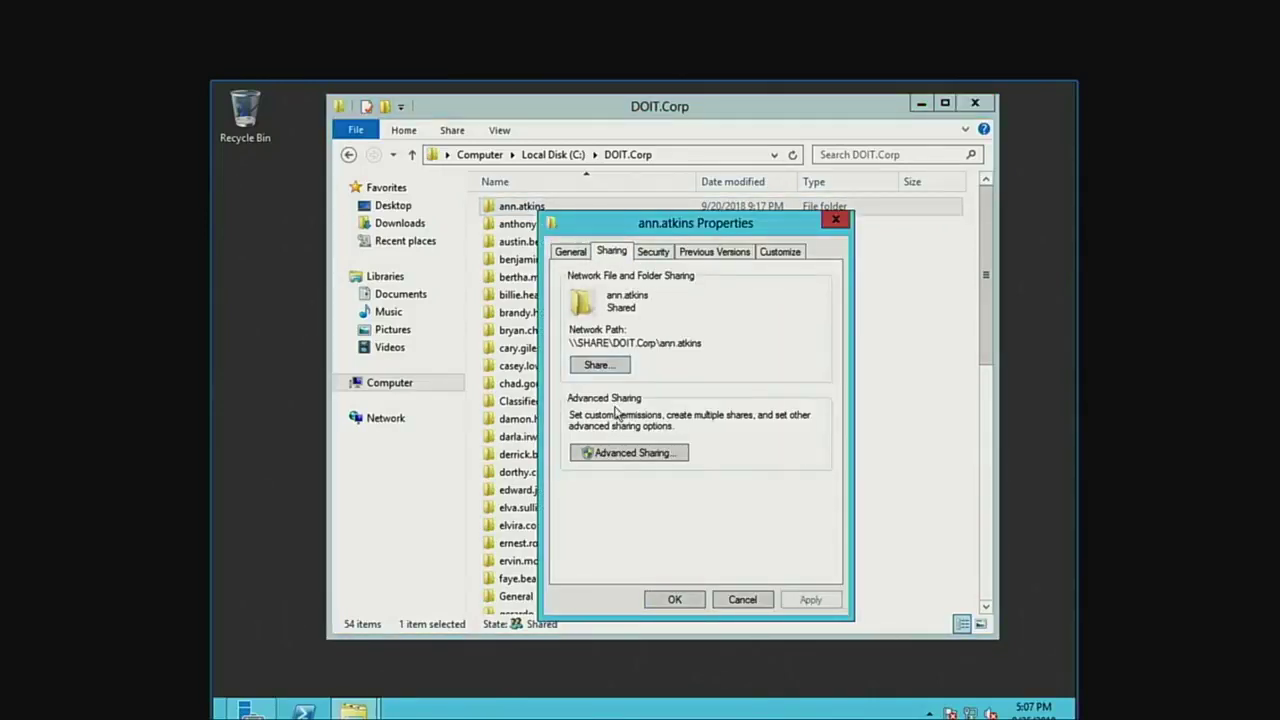
left_click(622, 452)
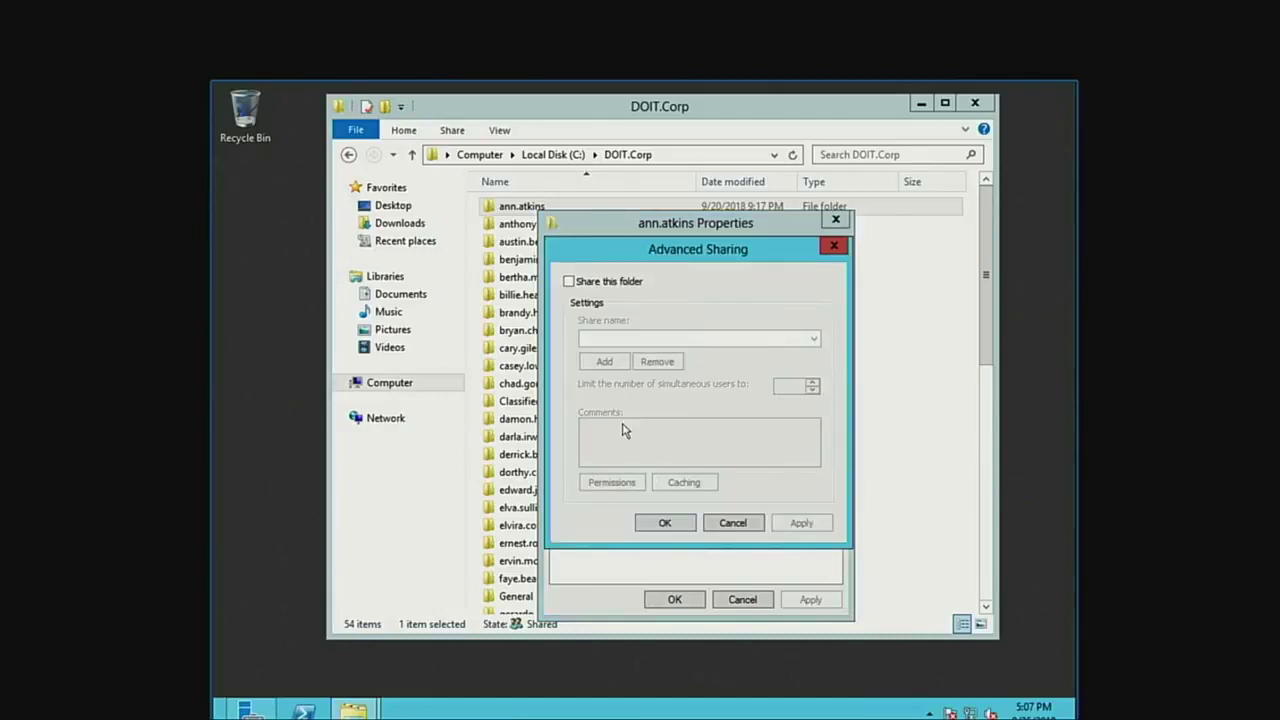
left_click(601, 283)
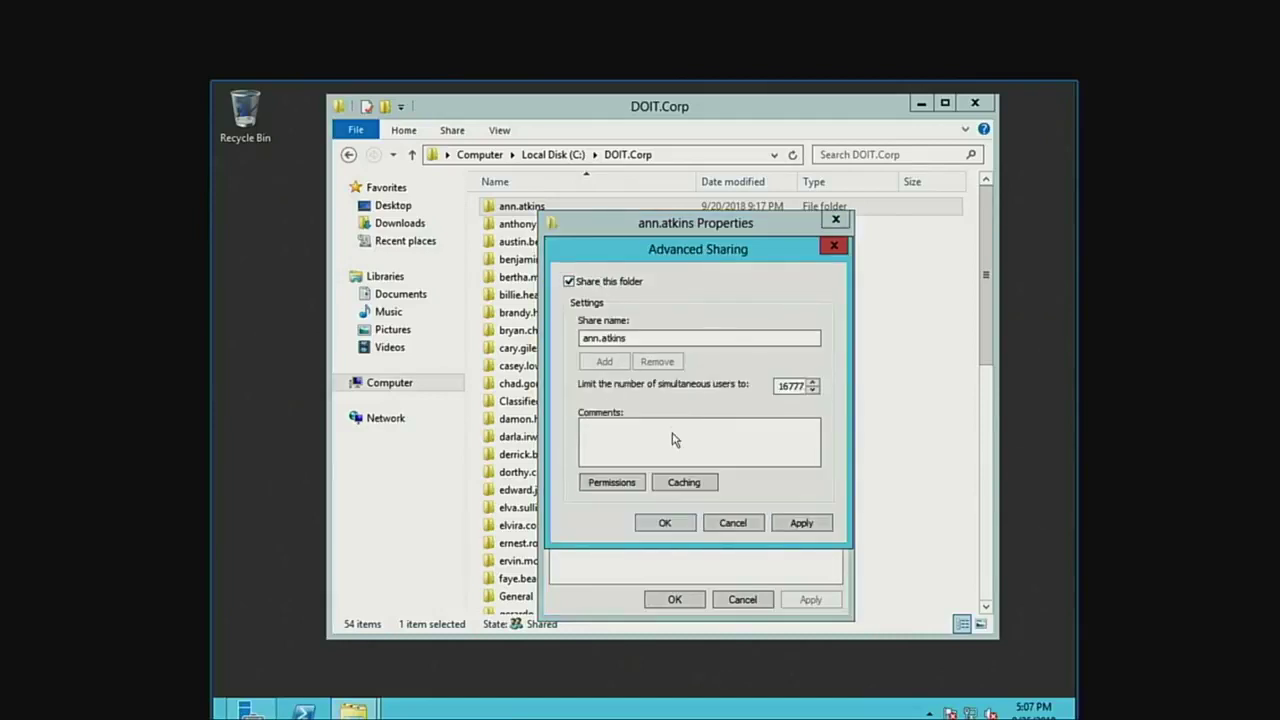
left_click(612, 483)
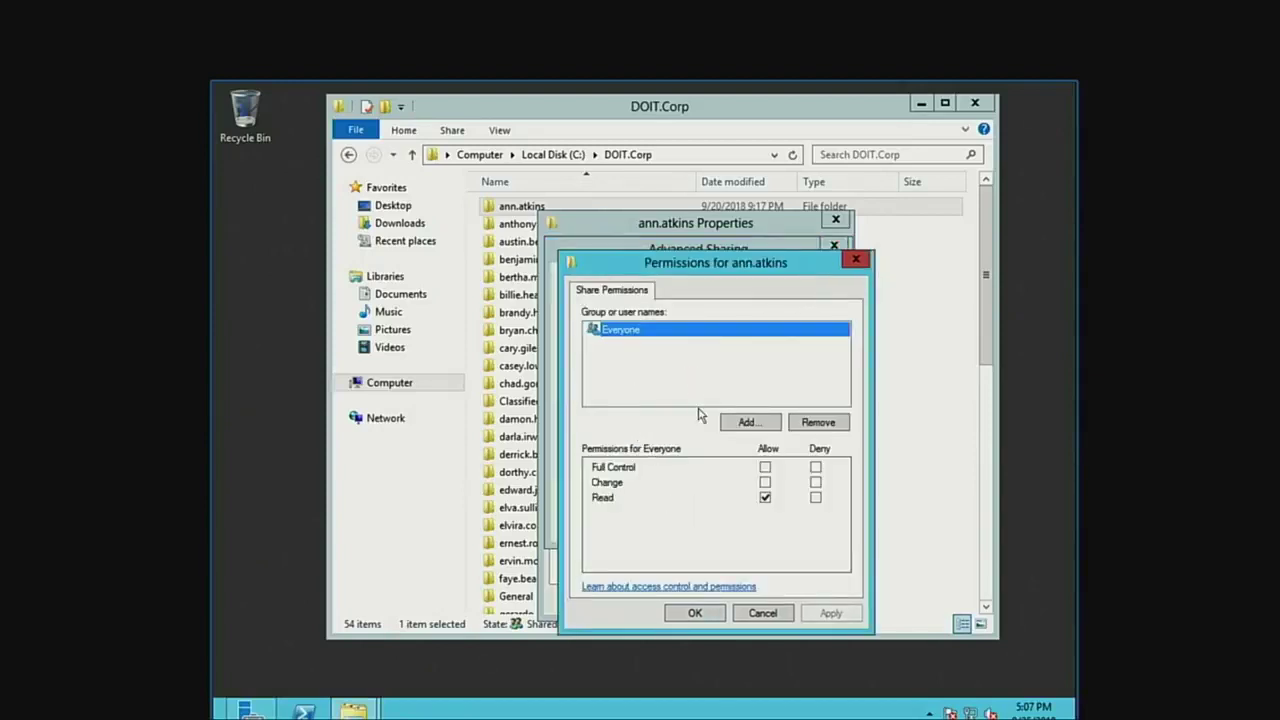
Add the folder owner's user account and grant it Full Control.
left_click(755, 422)
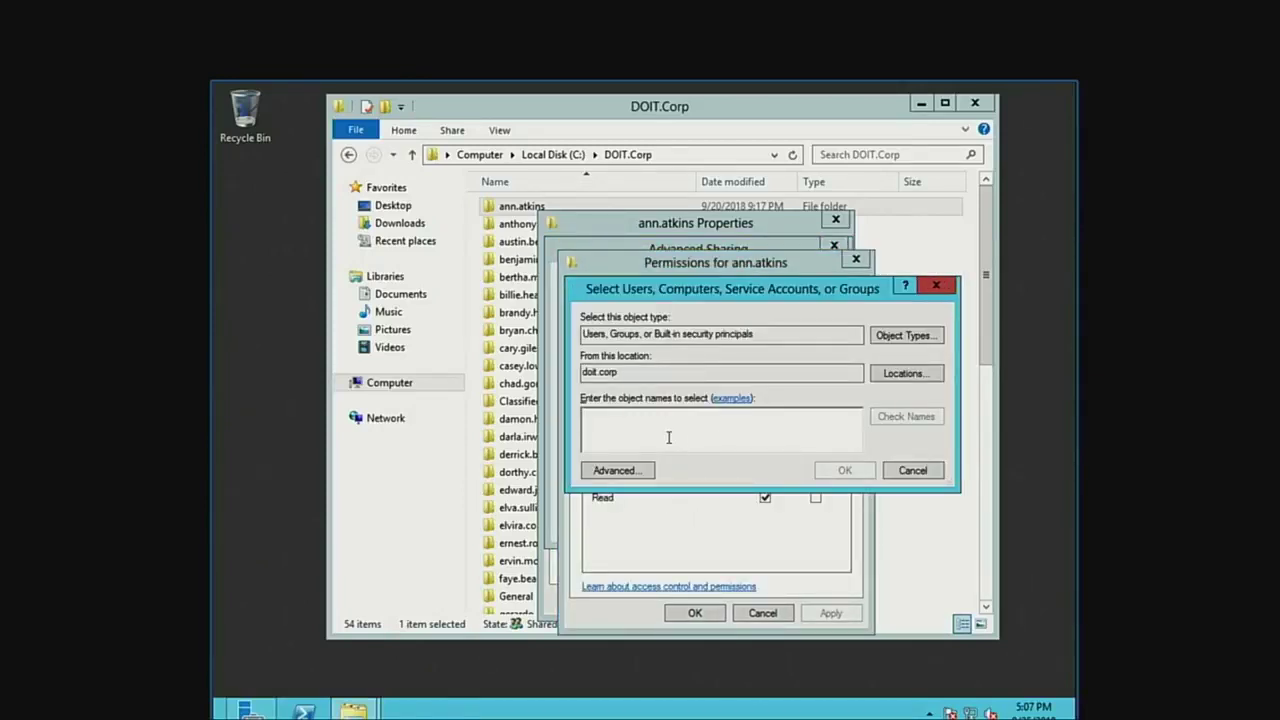
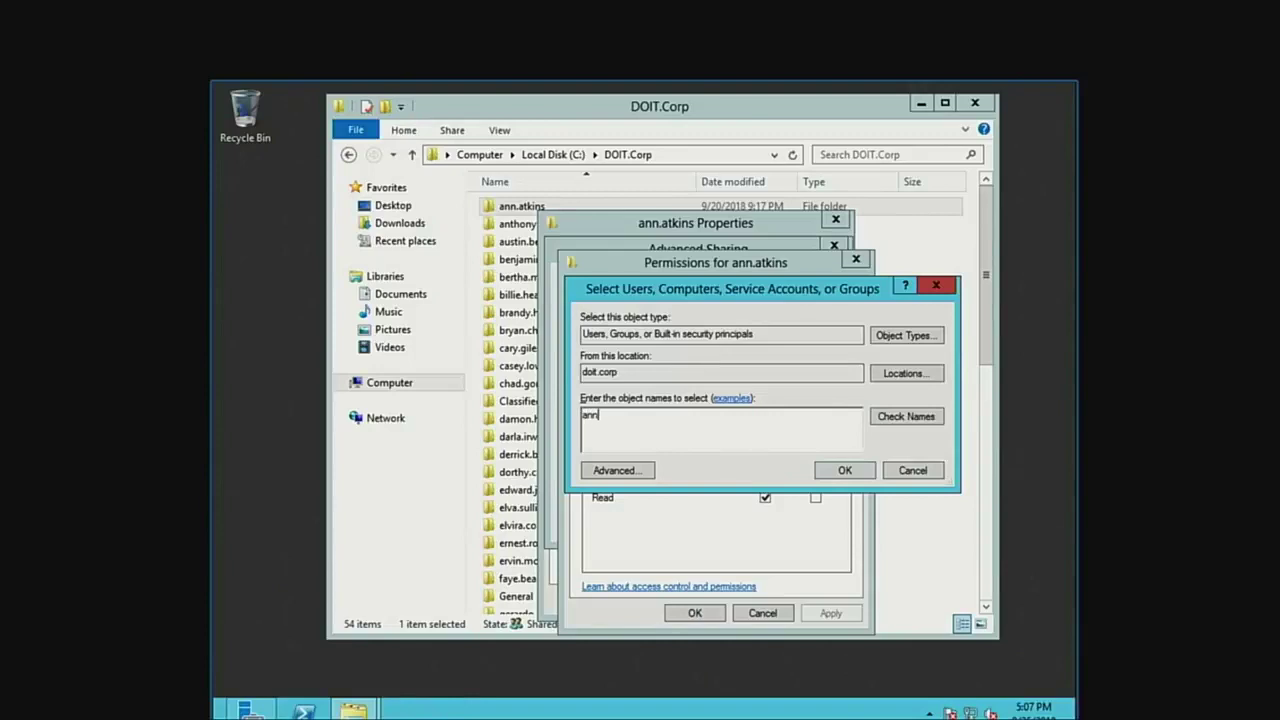
left_click(905, 422)
left_click(852, 470)
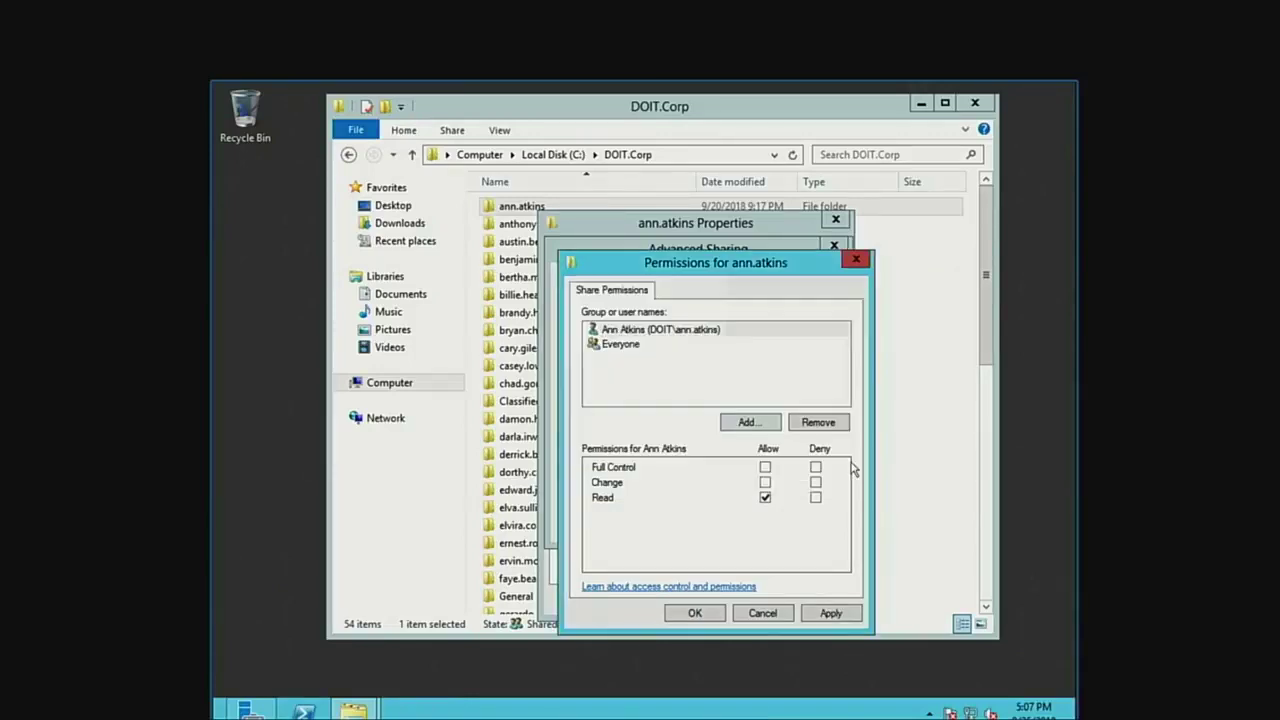
left_click(765, 467)
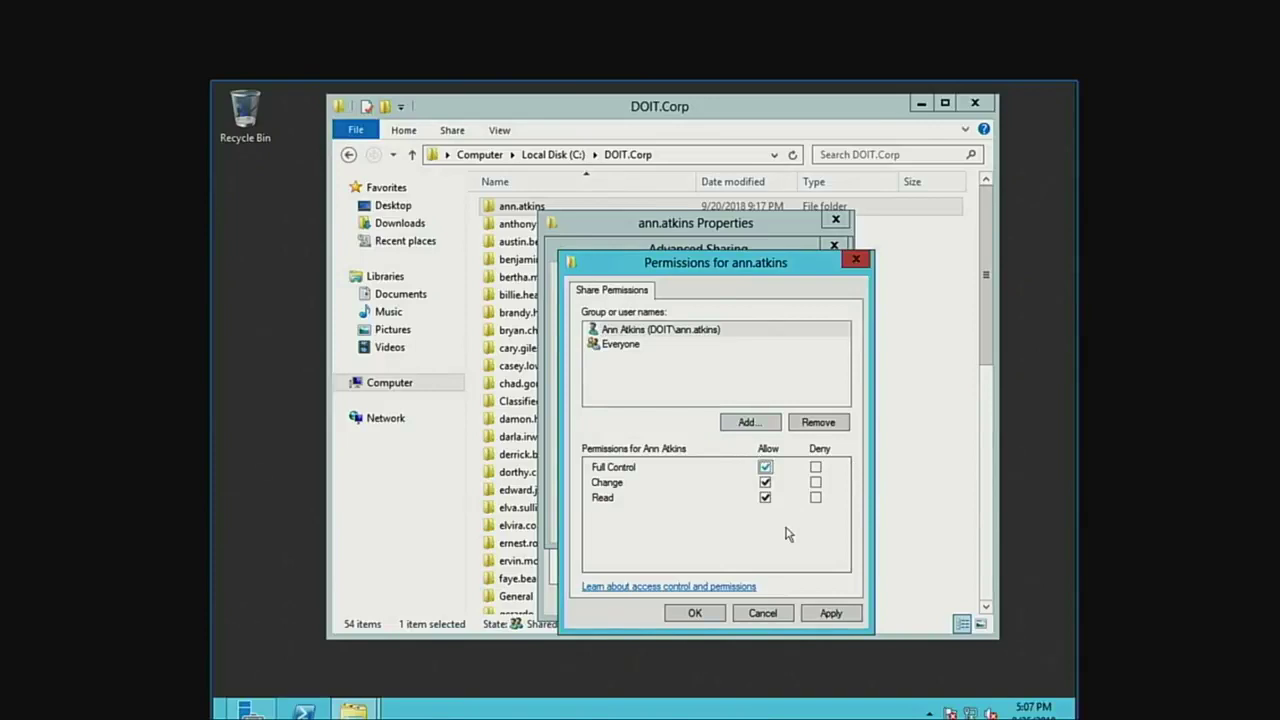
left_click(820, 616)
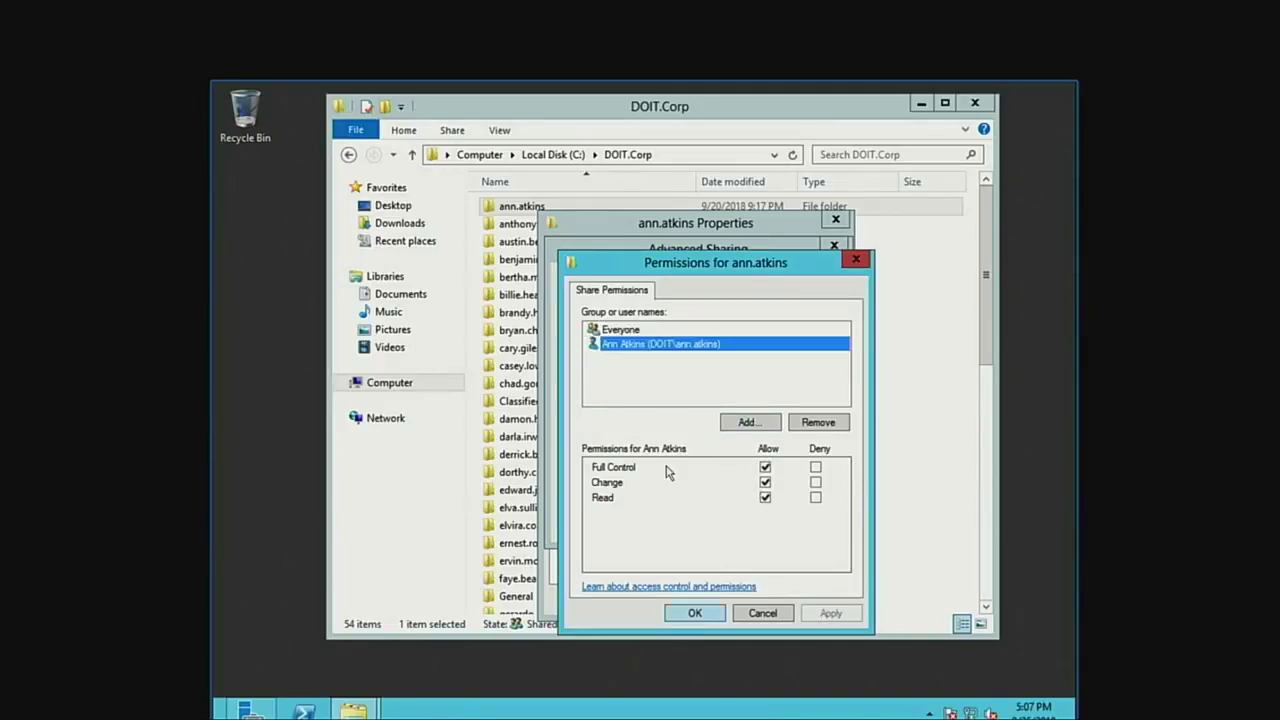
Remove Everyone from the share, apply, and close the folder properties.
left_click(642, 330)
left_click(820, 423)
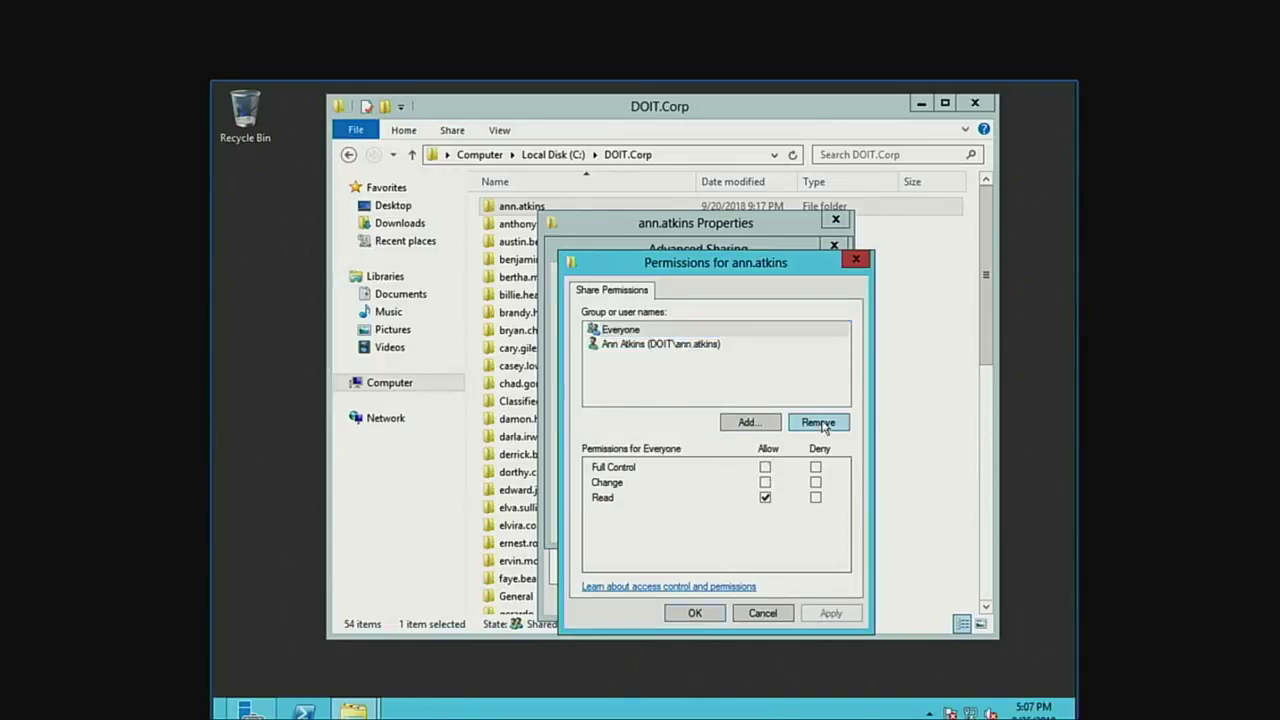
left_click(810, 614)
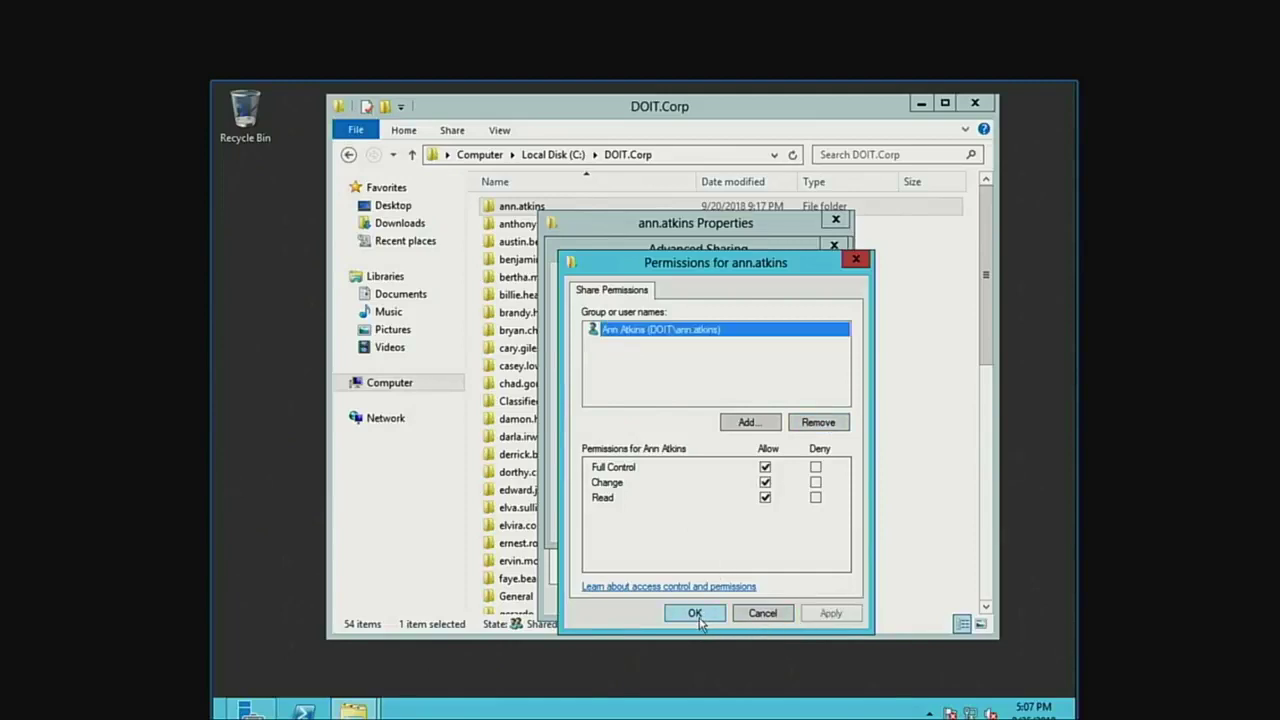
left_click(694, 613)
left_click(650, 523)
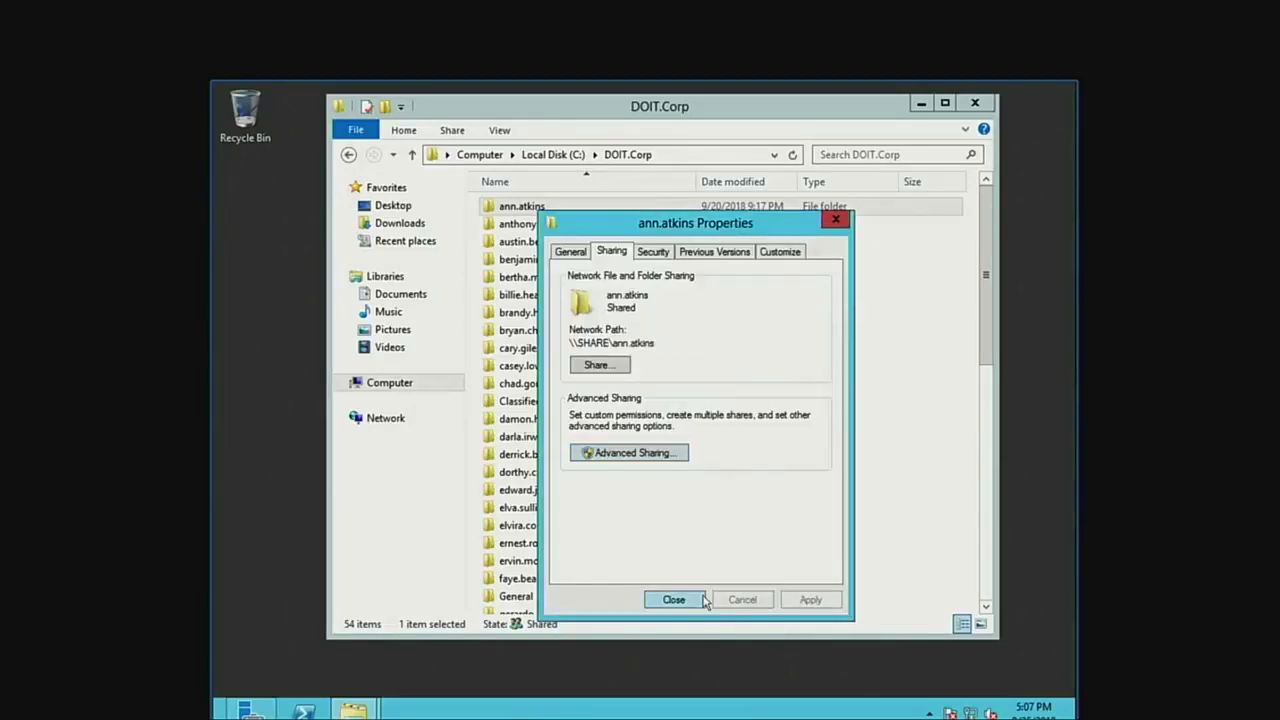
left_click(674, 599)
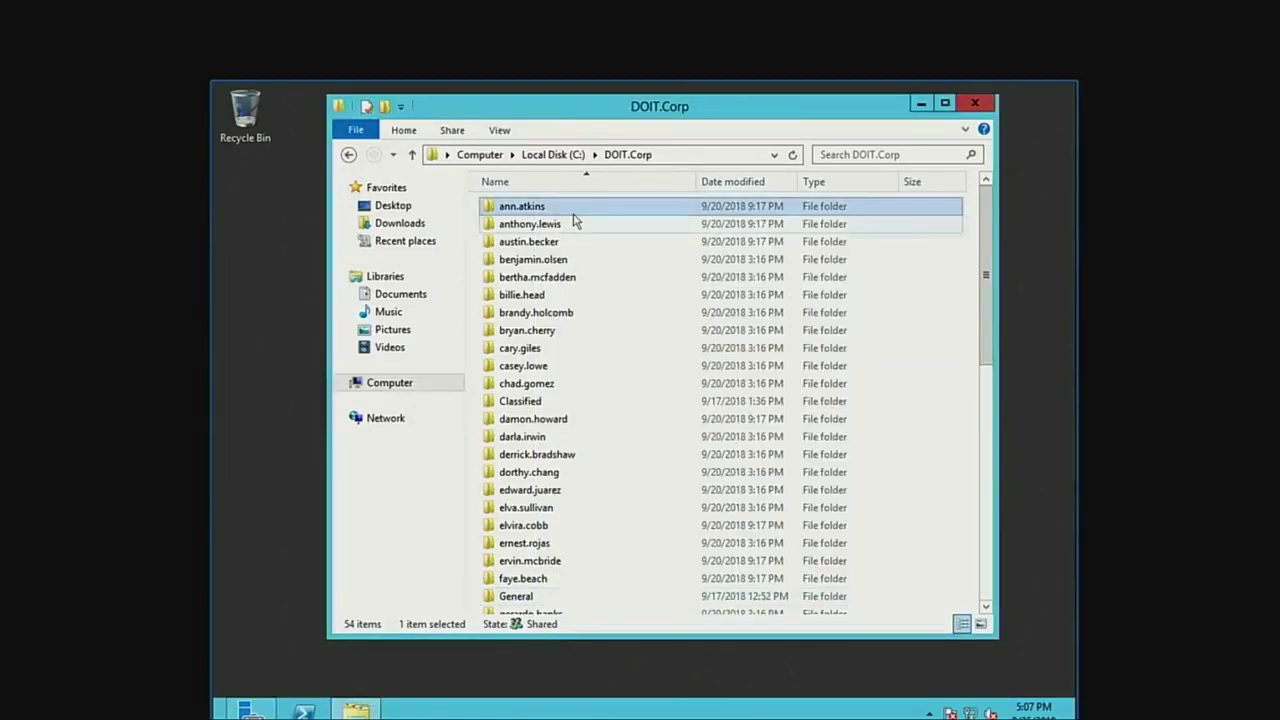
Review the user folder's Security tab, checking SYSTEM and CREATOR OWNER permissions.
right_click(520, 210)
left_click(609, 462)
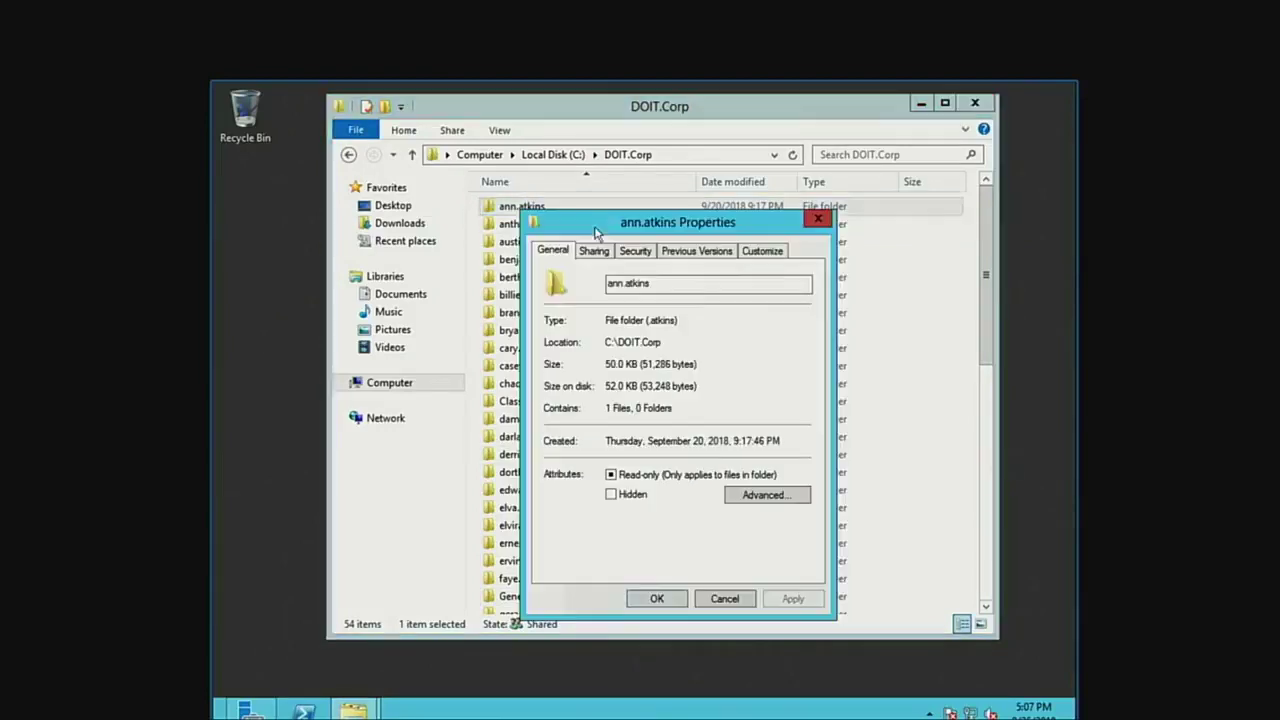
left_click(636, 251)
left_click(700, 345)
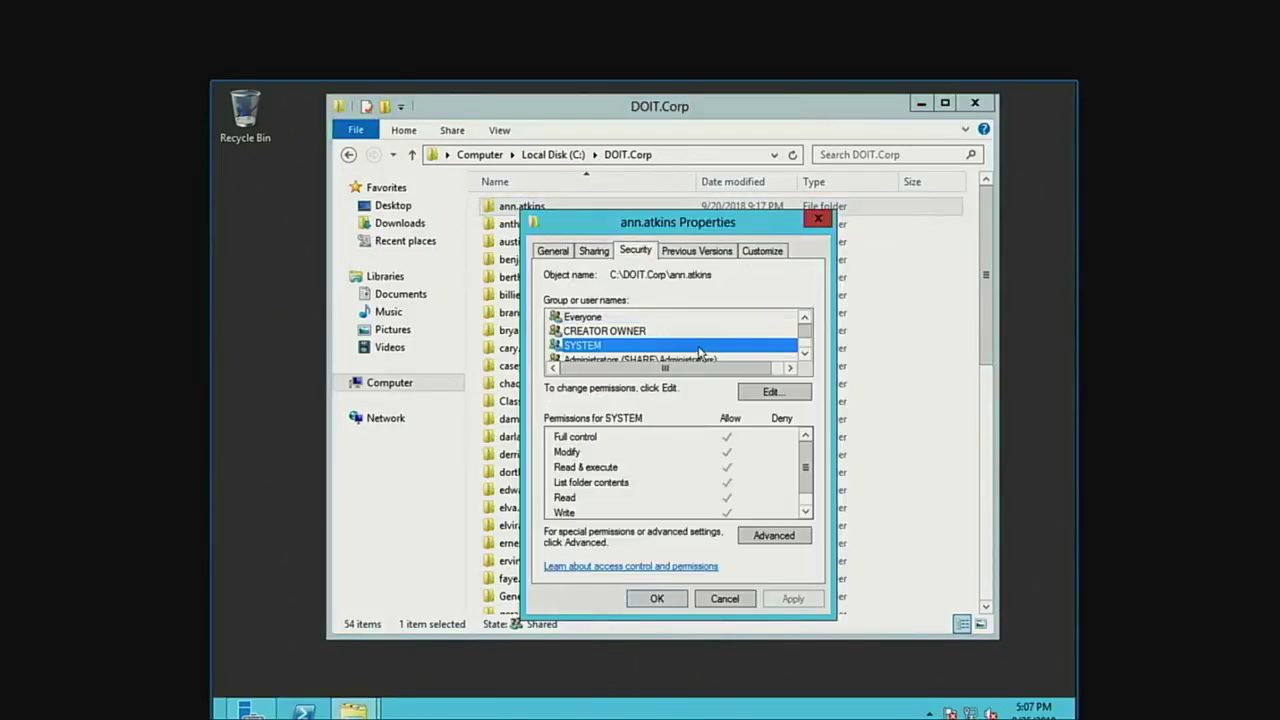
left_click(698, 332)
left_click_drag(706, 370, 718, 370)
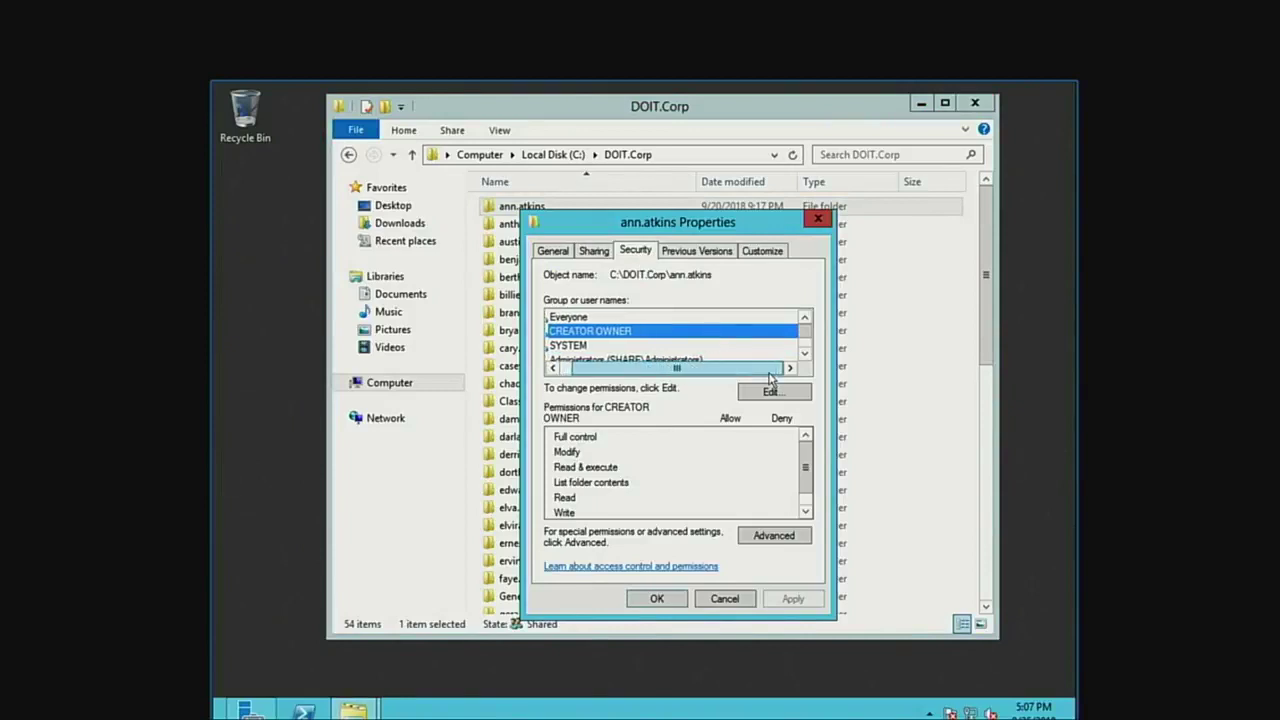
left_click(612, 345)
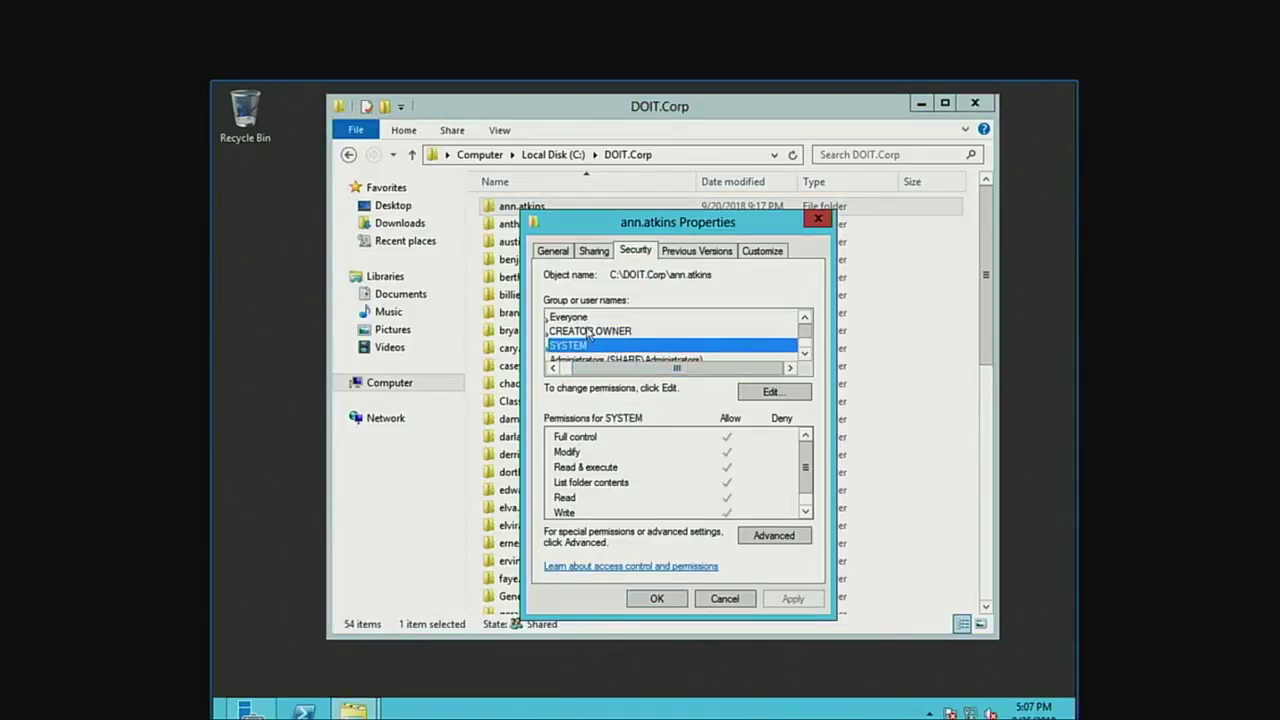
Step through each group's permissions on the user folder, ending on Everyone.
key("Up")
key("Up")
left_click_drag(652, 372, 574, 372)
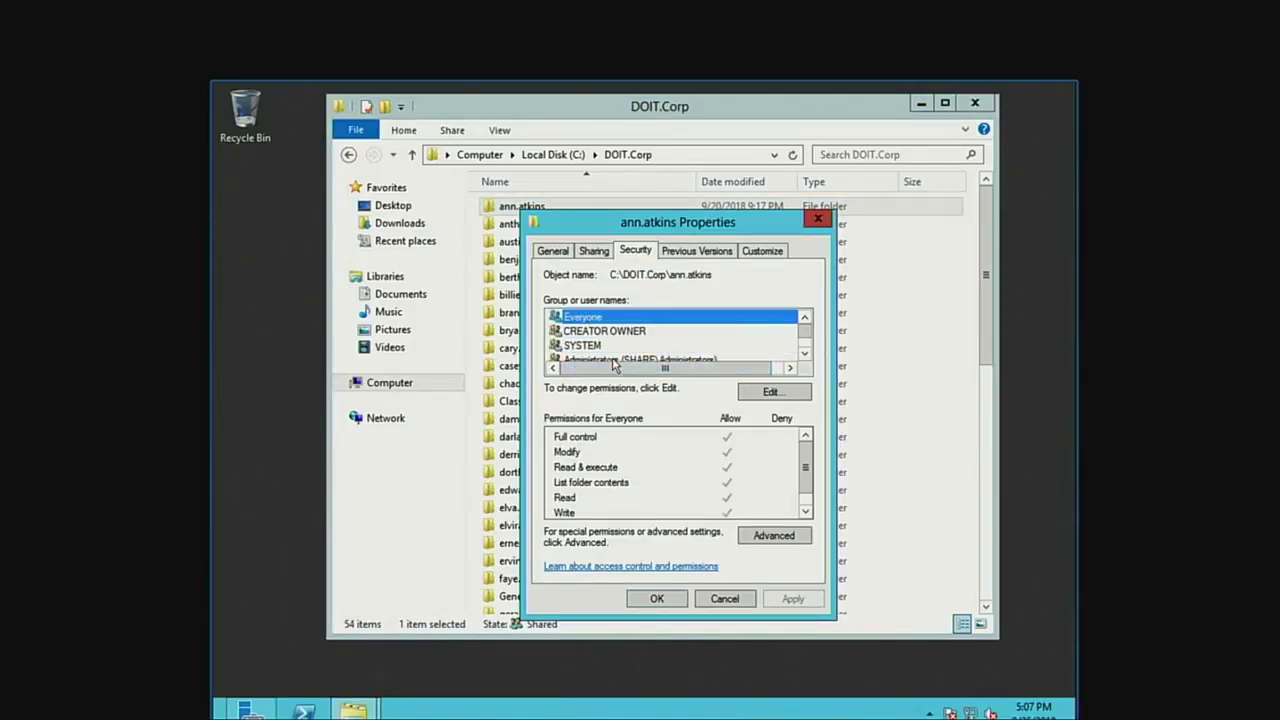
left_click(603, 346)
key("Up")
key("Up")
key("Down")
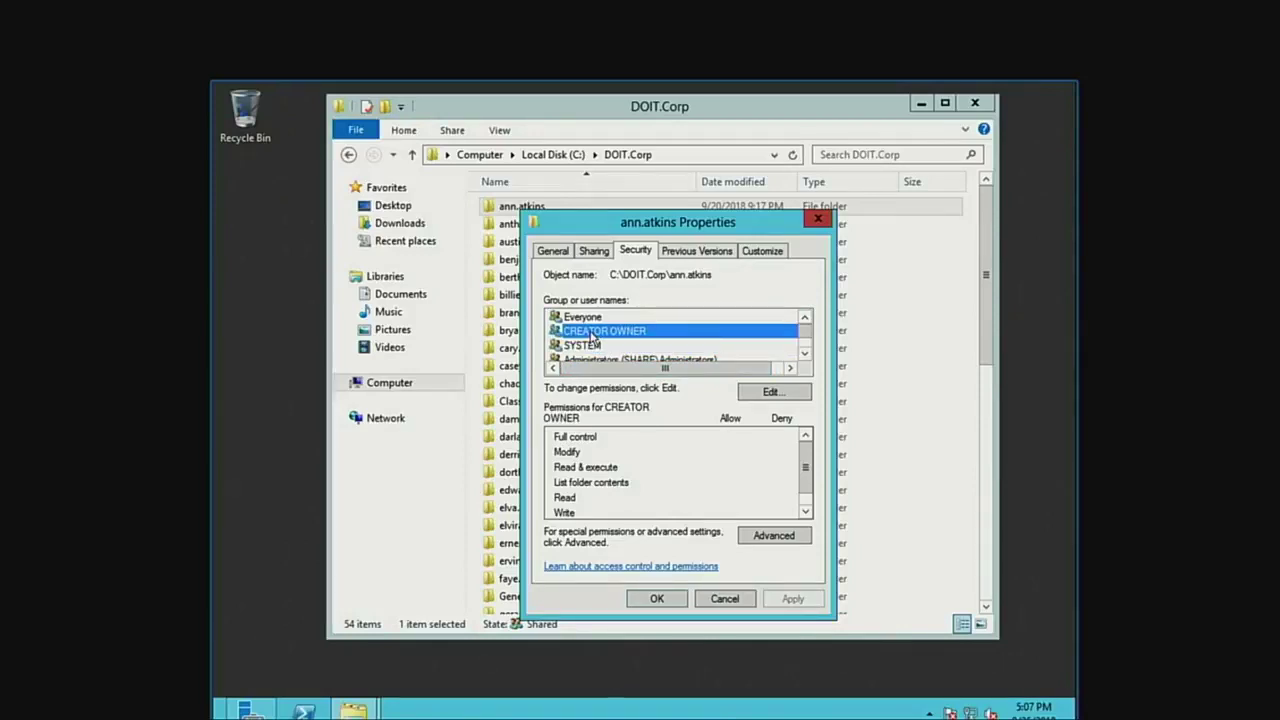
key("Down")
key("Up")
key("Up")
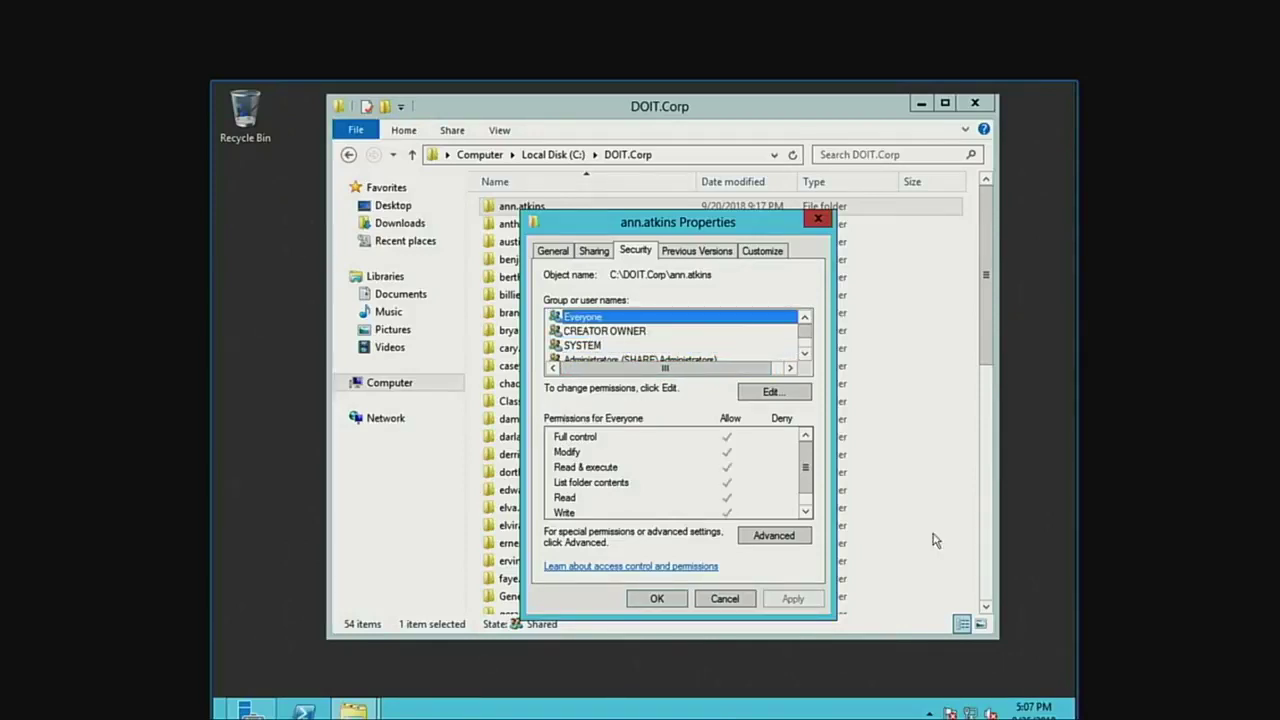
Try removing the inherited Everyone entry, accept Windows' refusal, and cancel the editor.
left_click(768, 395)
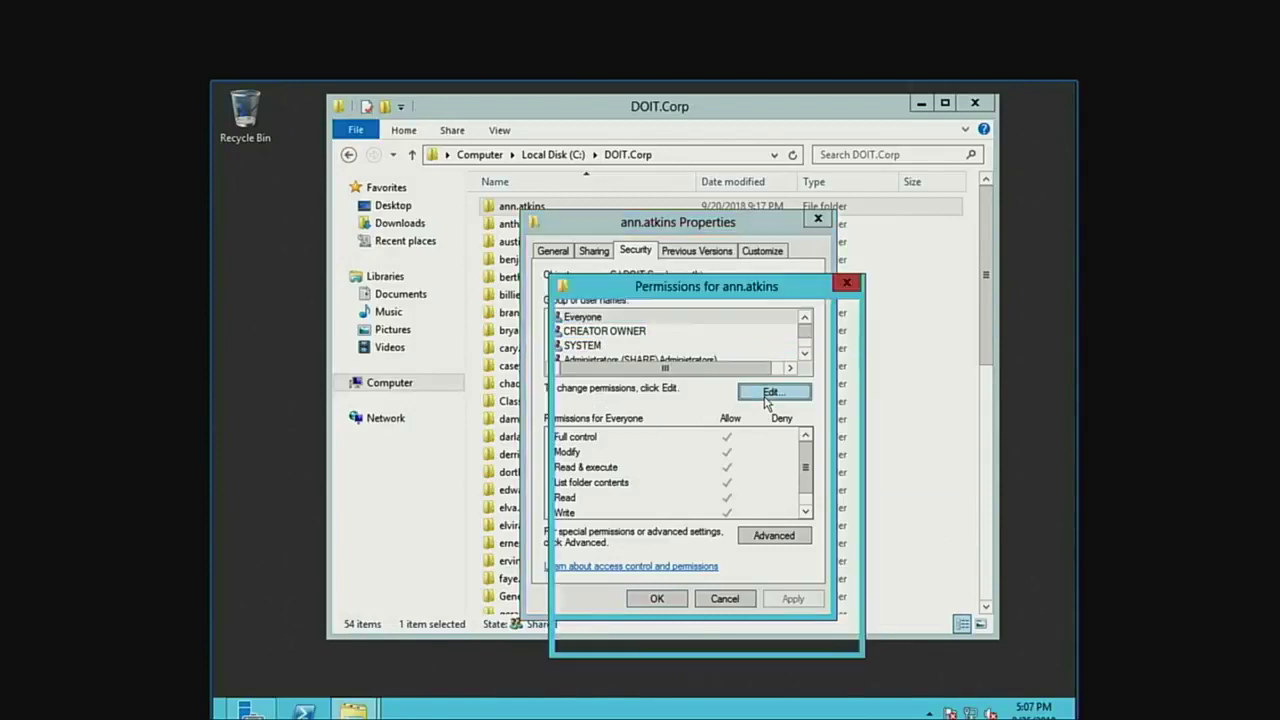
left_click(806, 478)
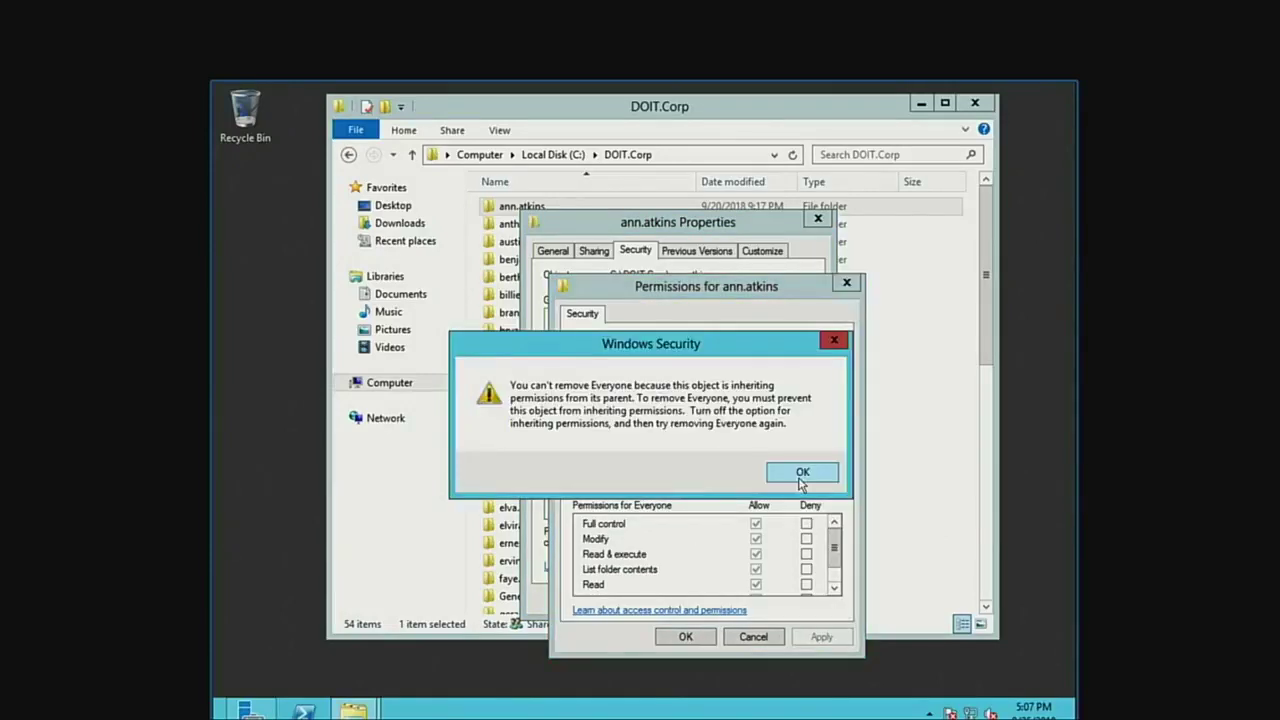
left_click(801, 473)
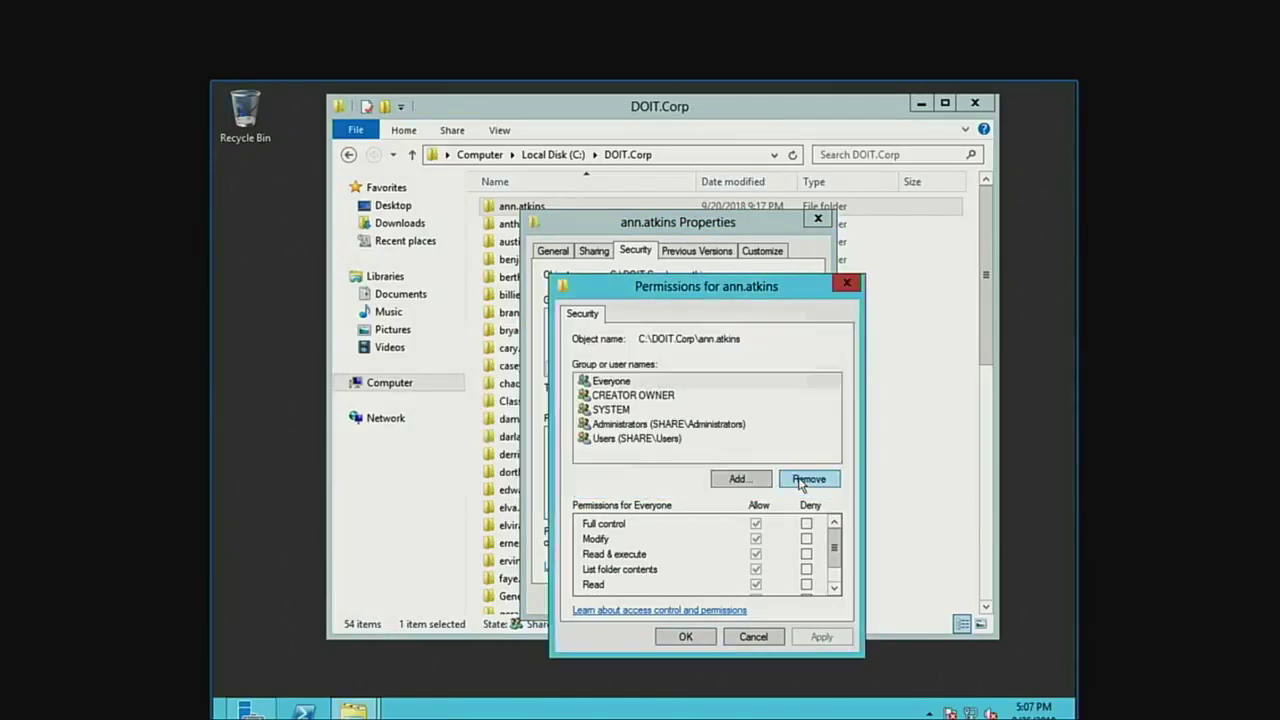
left_click(643, 384)
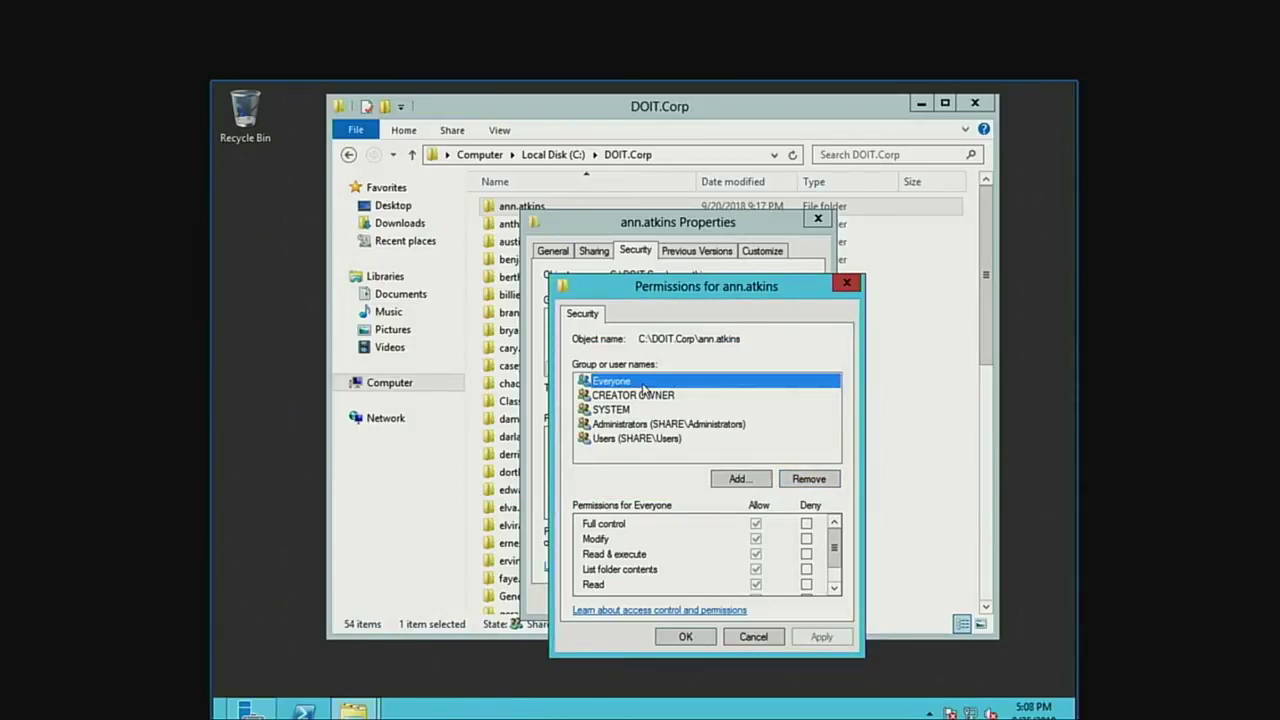
left_click(632, 395)
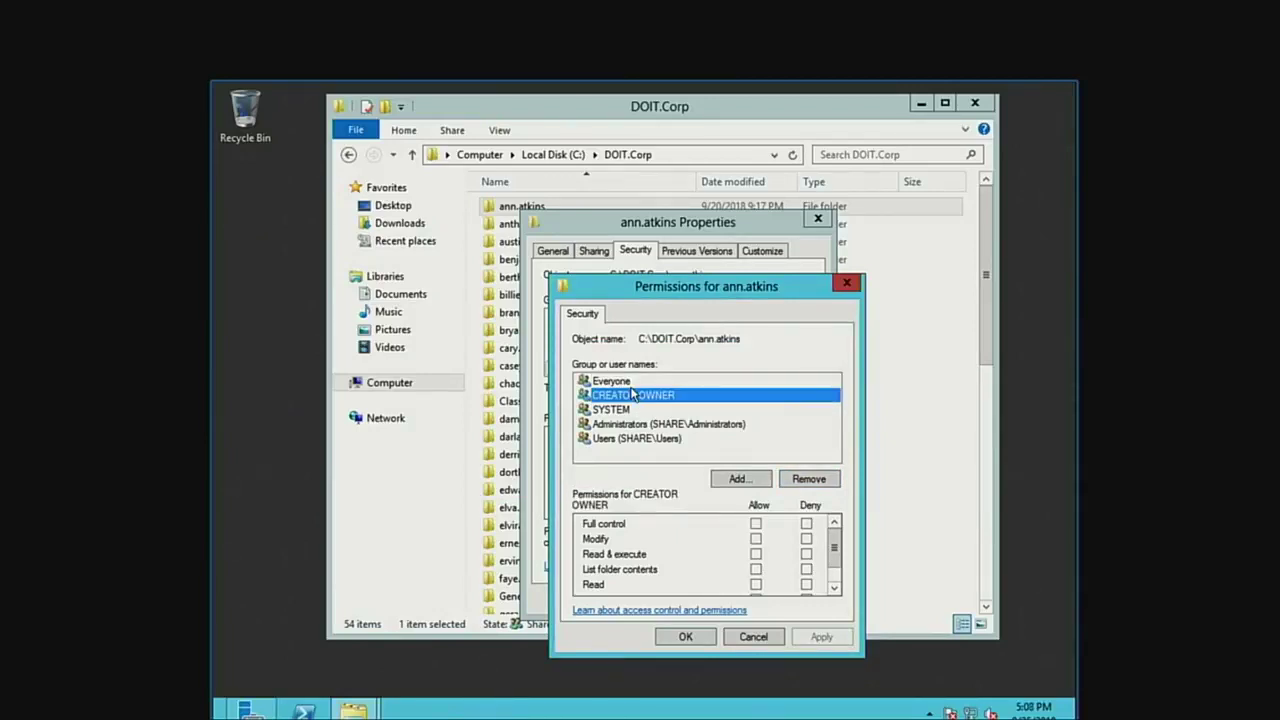
left_click(630, 383)
left_click(799, 483)
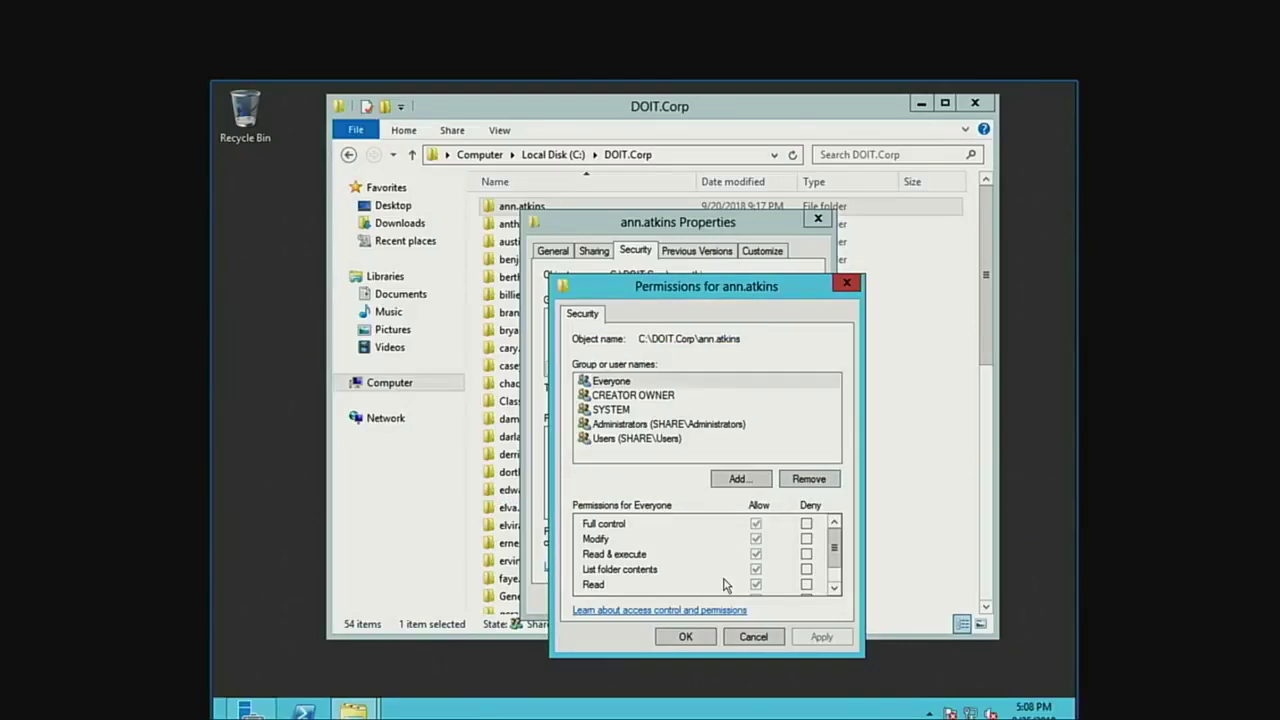
left_click(702, 638)
Remove Everyone from the DOIT.Corp folder's security permissions and apply.
left_click(722, 598)
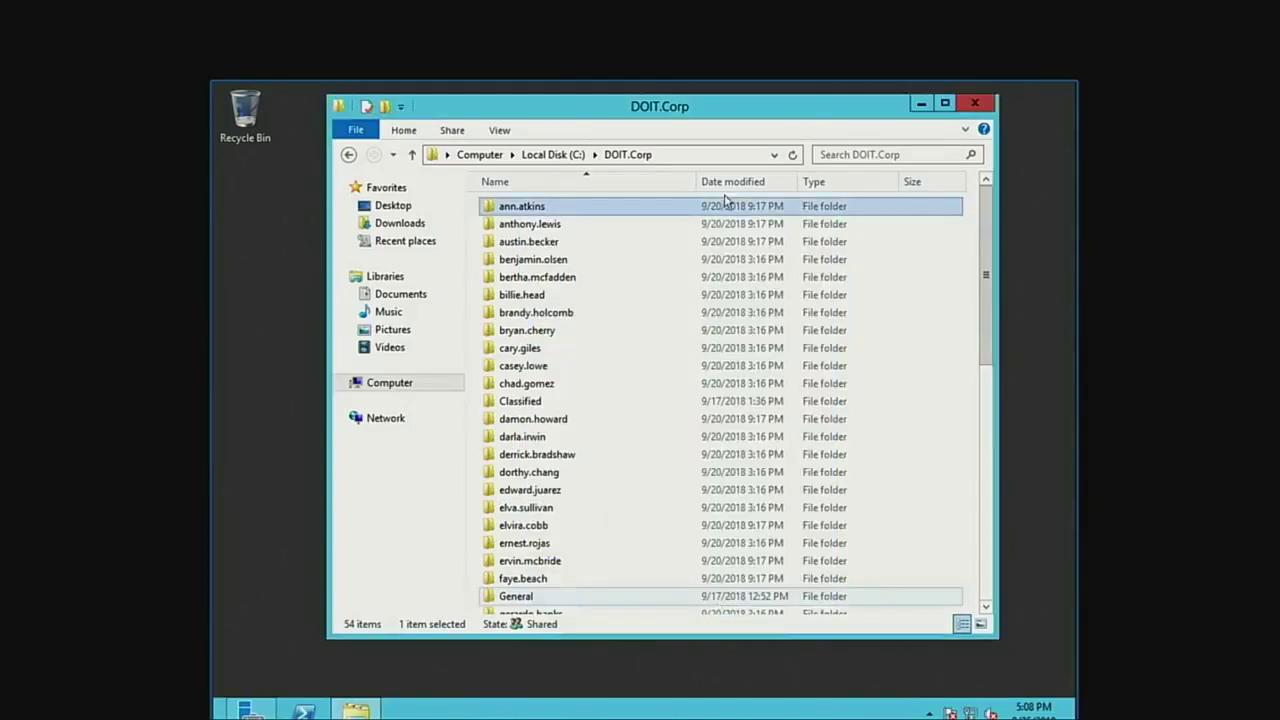
left_click(553, 154)
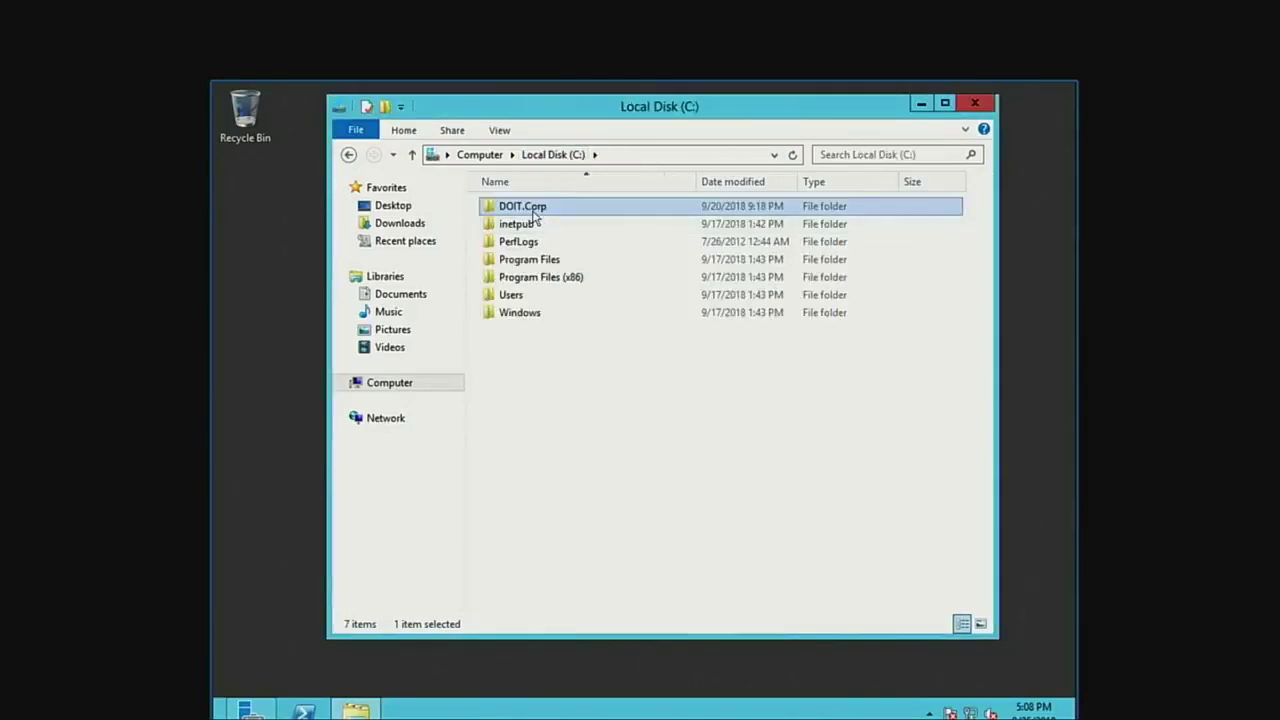
right_click(531, 211)
left_click(586, 463)
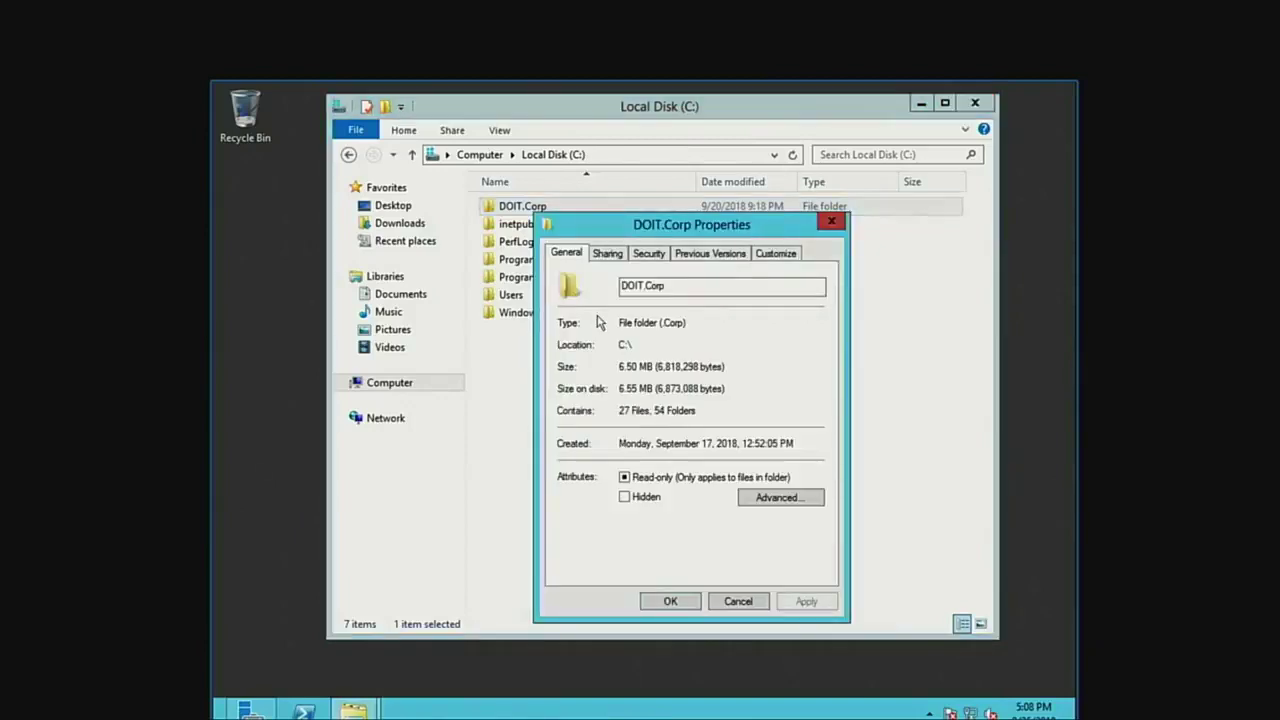
left_click(645, 256)
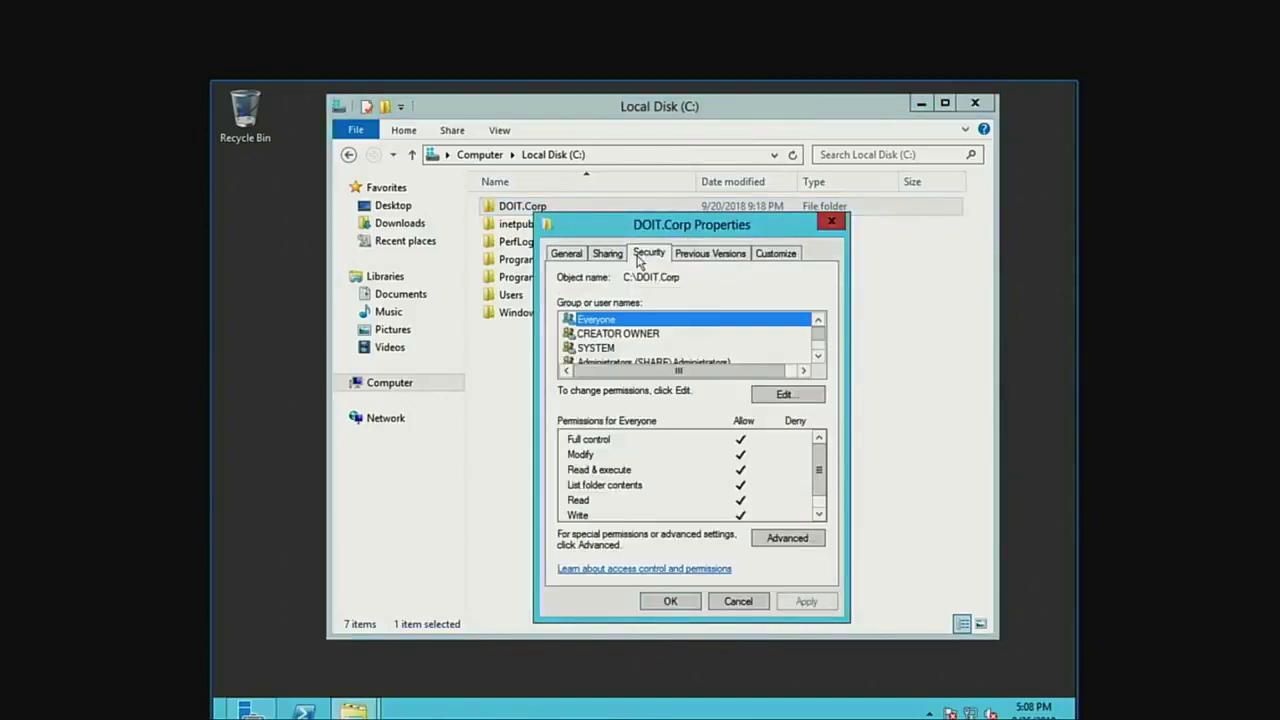
left_click(786, 395)
left_click(822, 482)
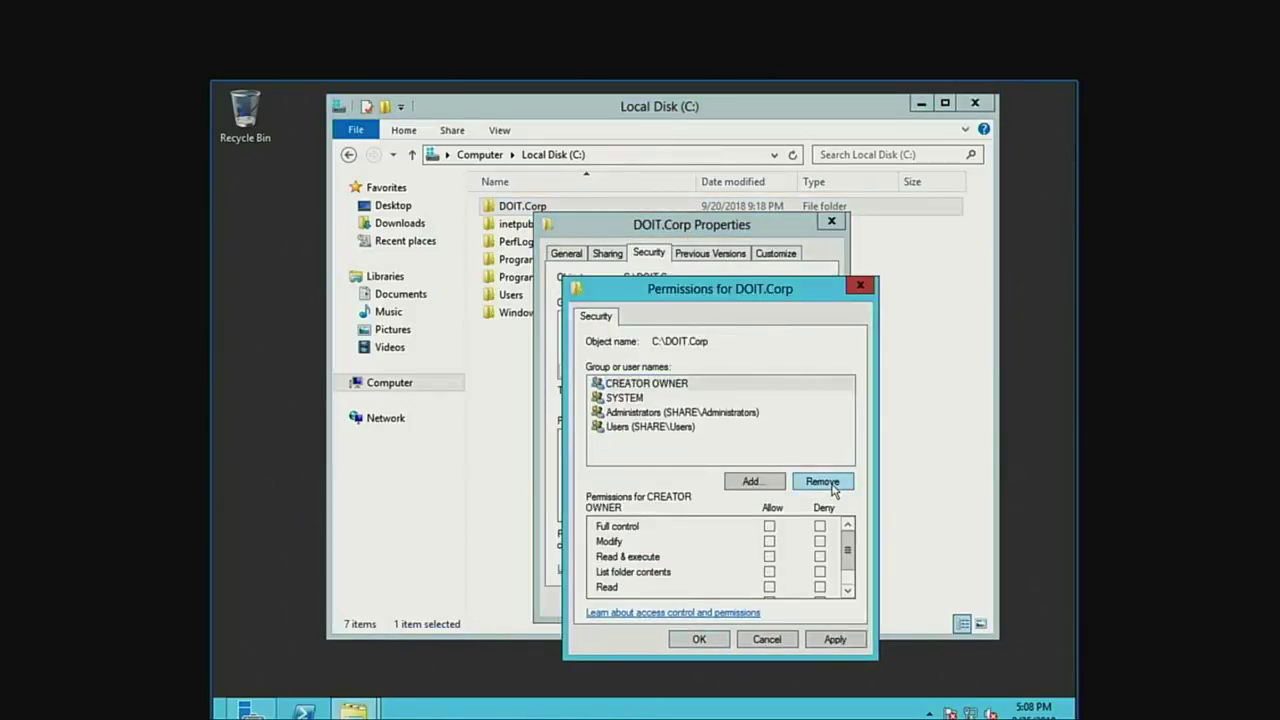
left_click(834, 640)
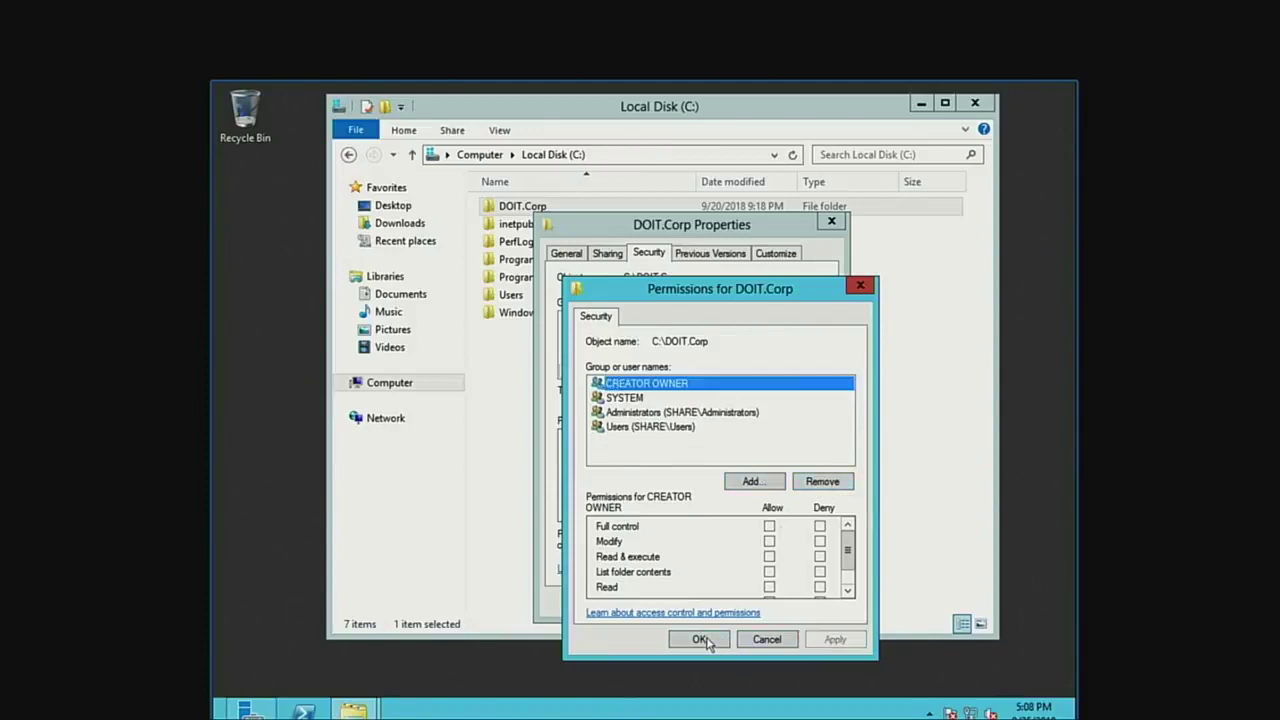
left_click(705, 639)
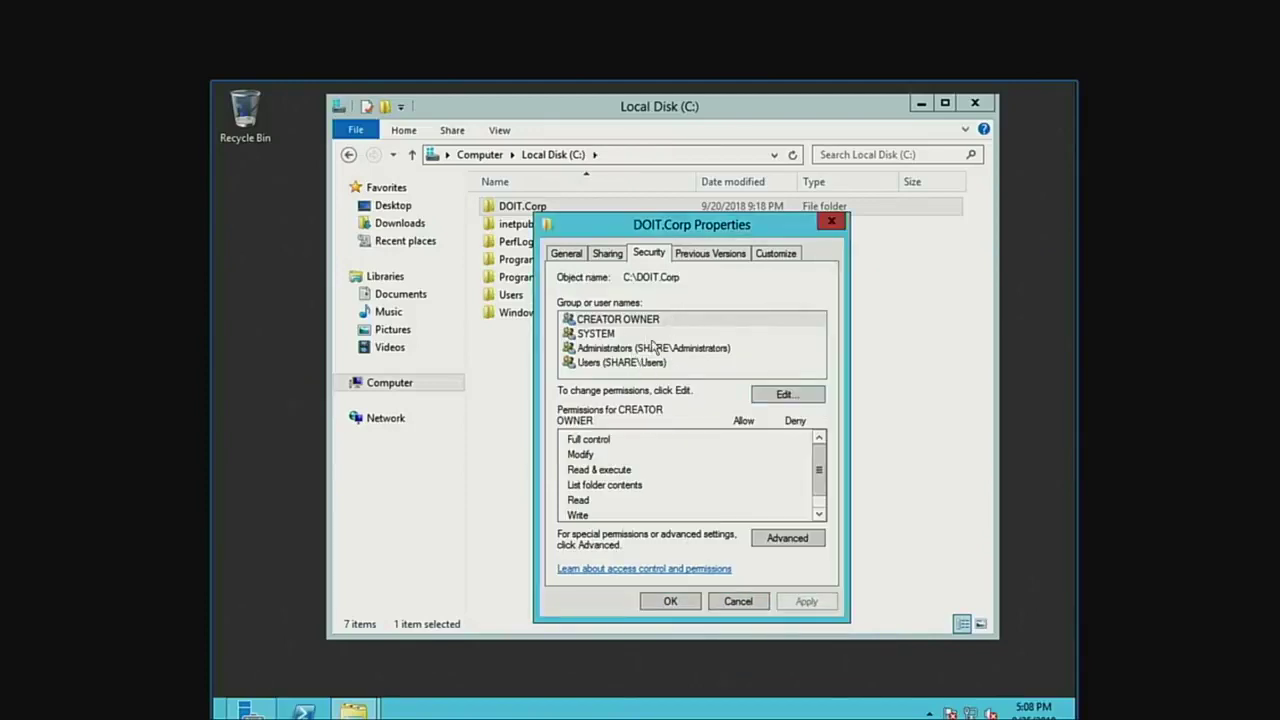
Review the CREATOR OWNER, SYSTEM, Administrators and Users permissions on DOIT.Corp.
left_click(615, 322)
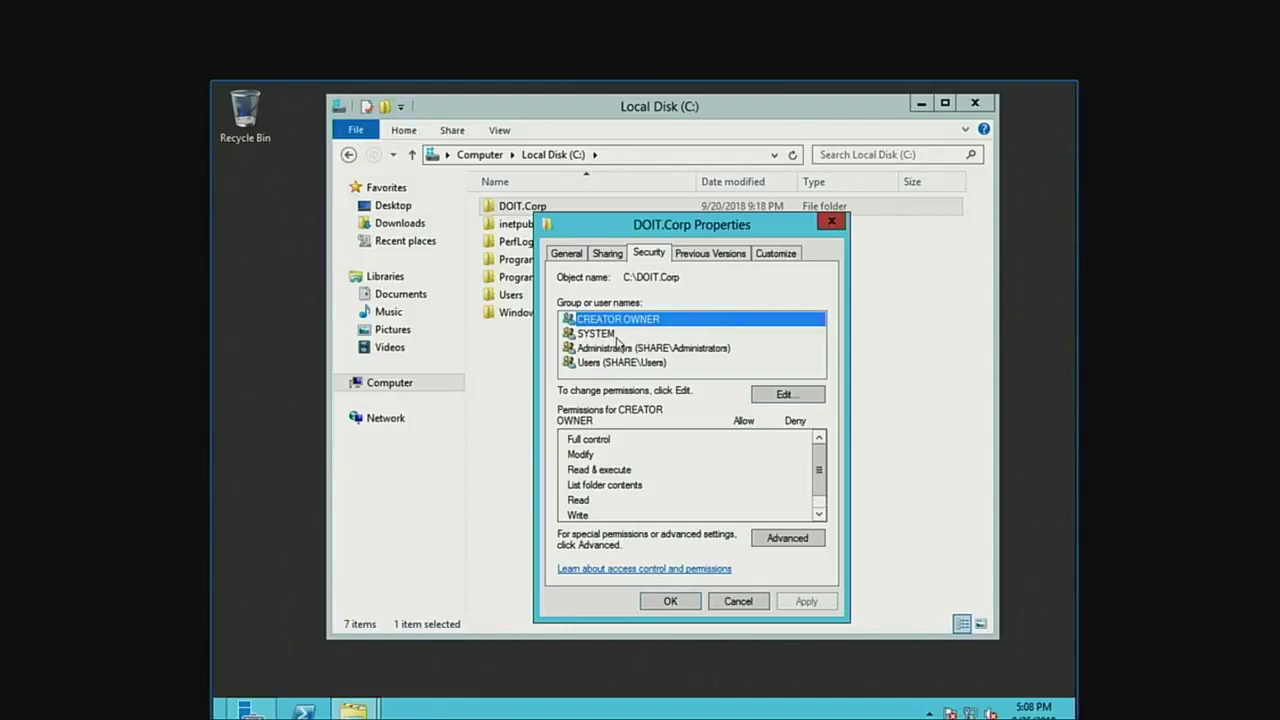
left_click(613, 349)
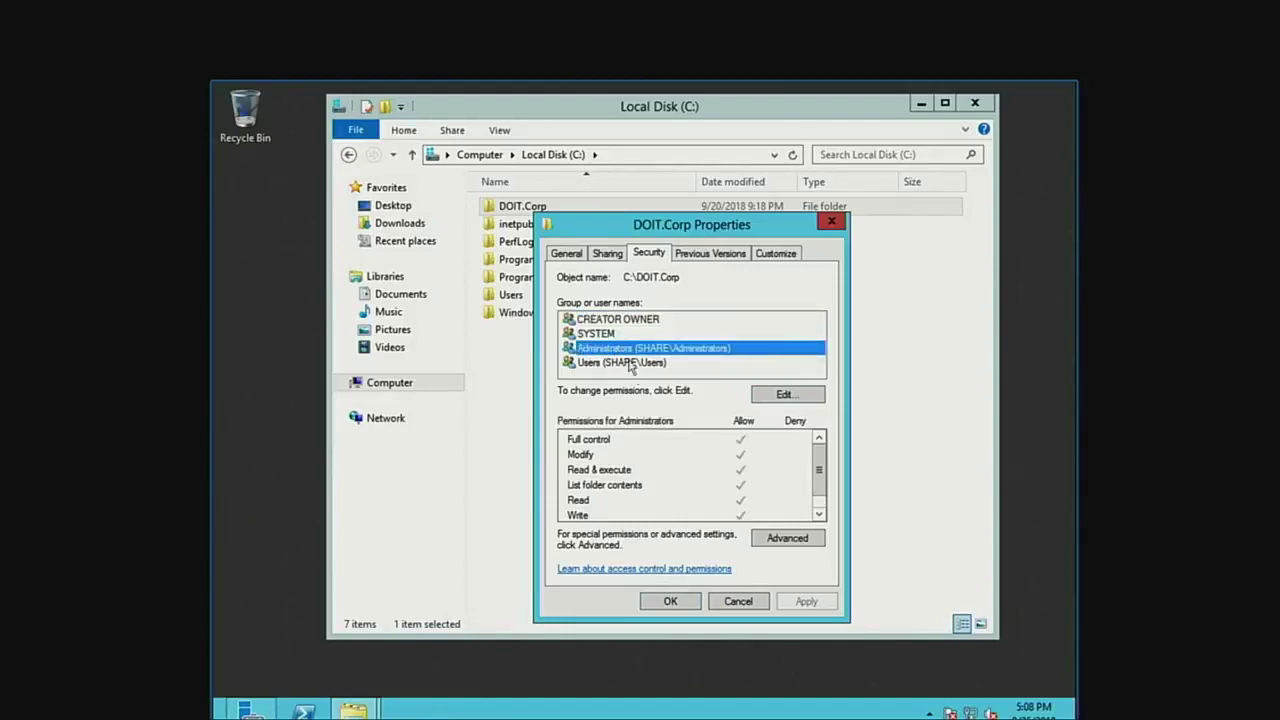
left_click(632, 364)
left_click(631, 348)
left_click(617, 320)
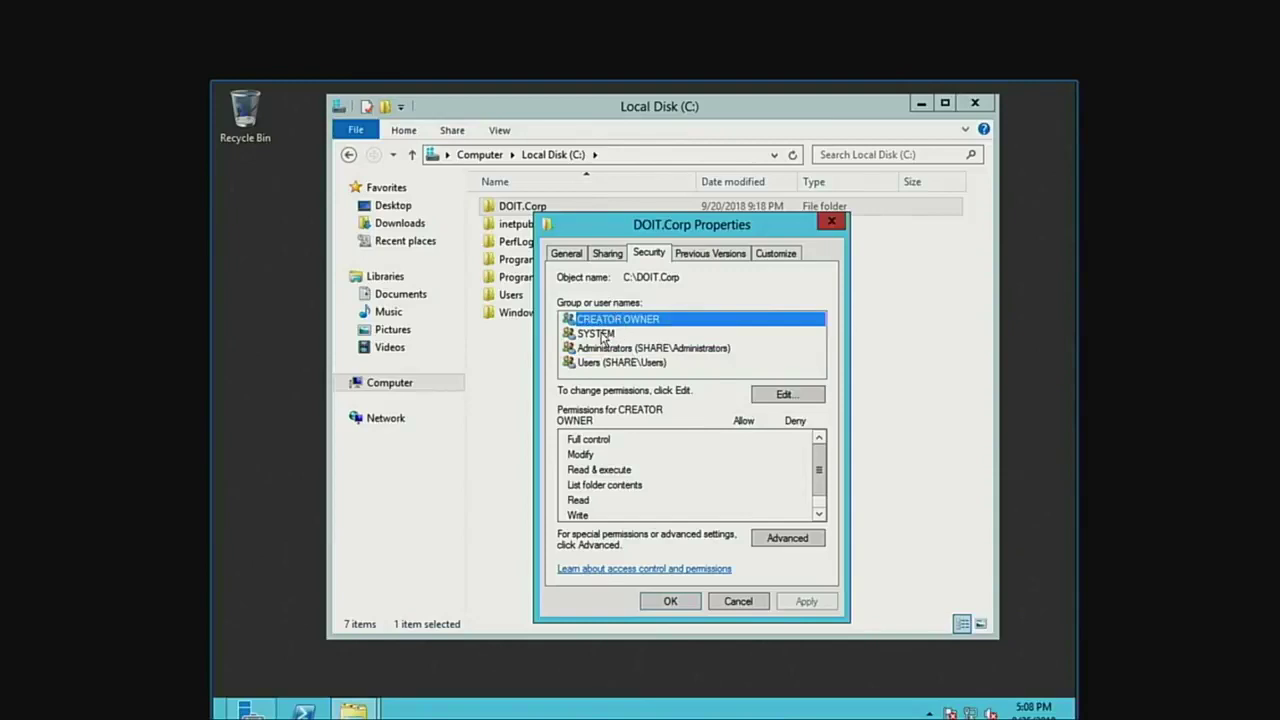
left_click(610, 334)
left_click(619, 350)
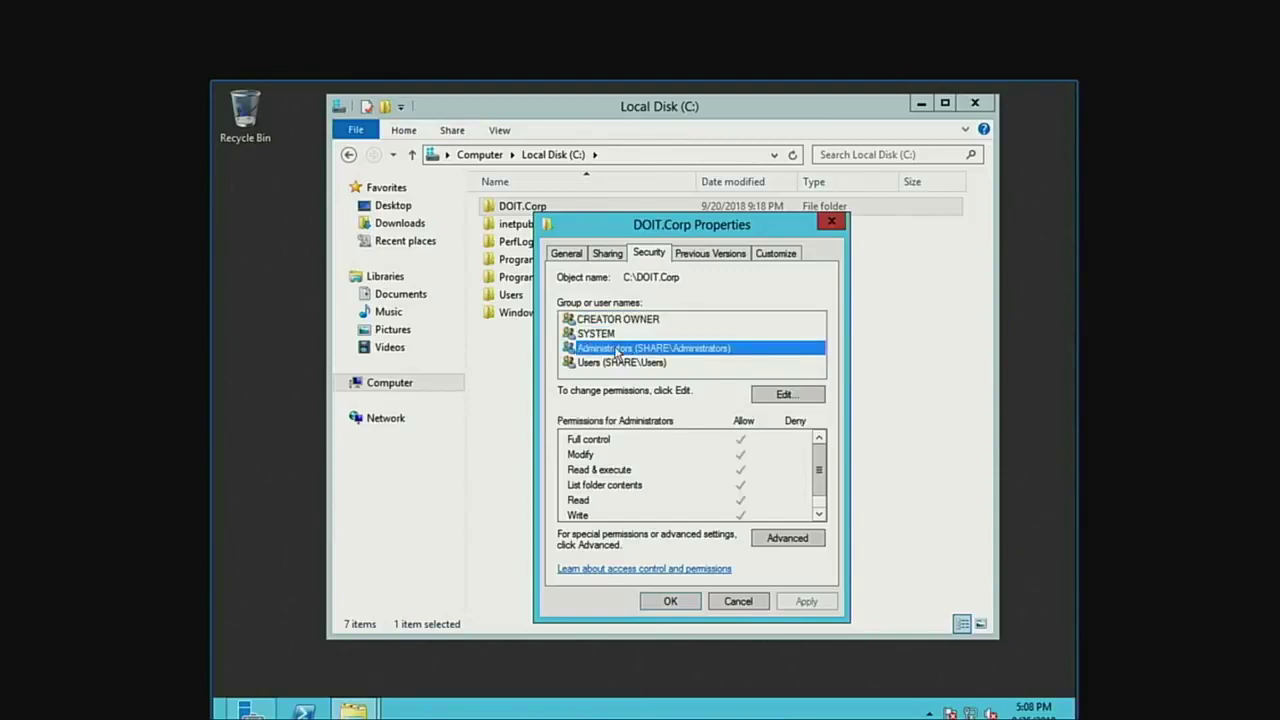
left_click(619, 363)
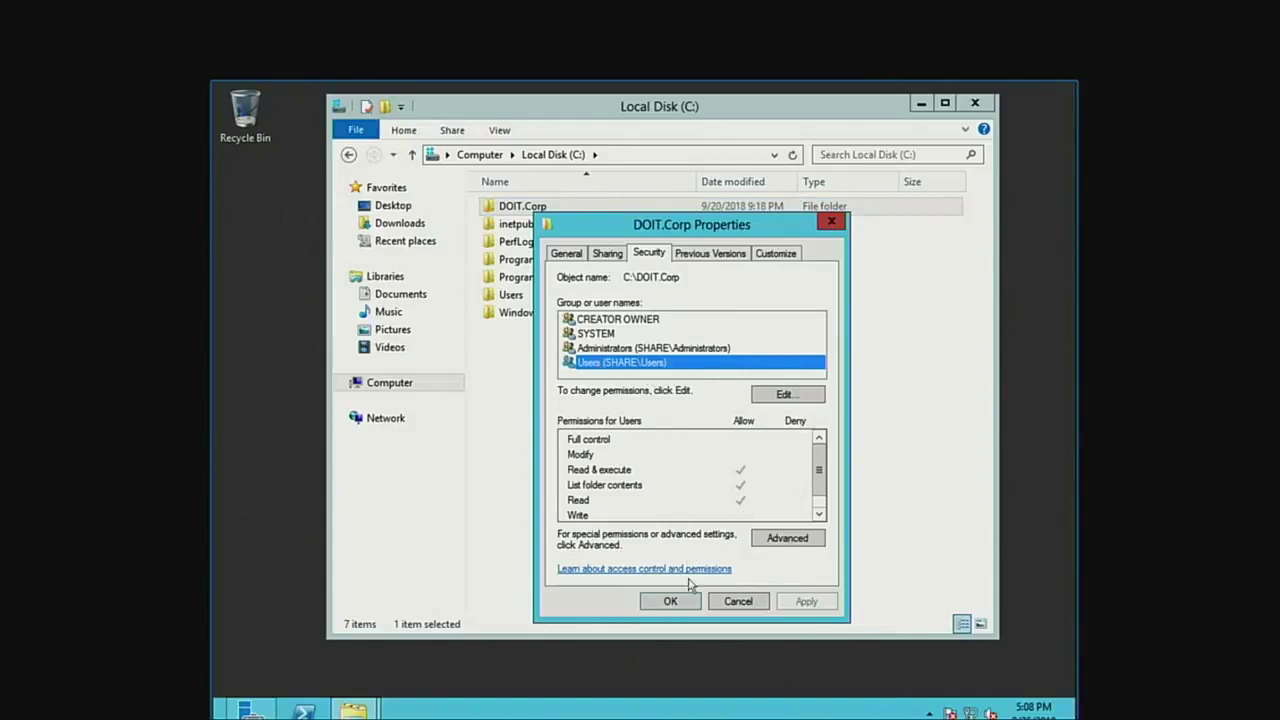
Close the permissions editor and properties keeping Users, then close File Explorer and exit full screen.
left_click(766, 396)
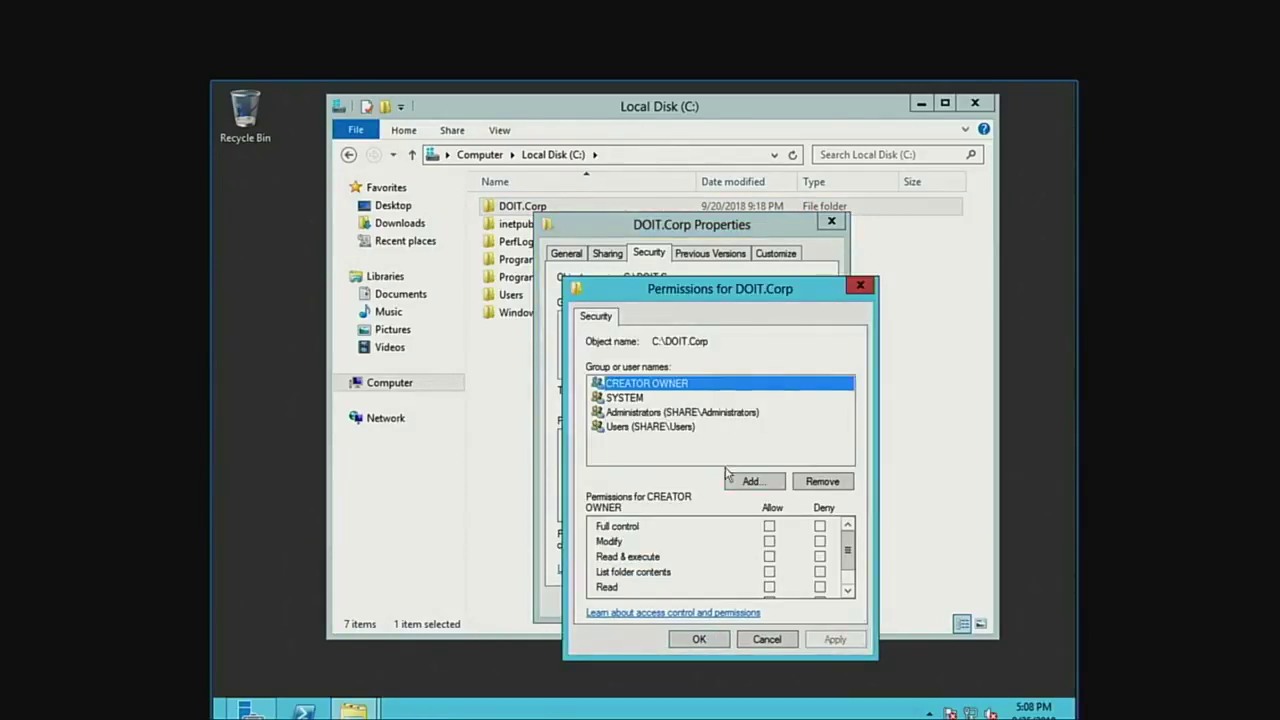
left_click(690, 426)
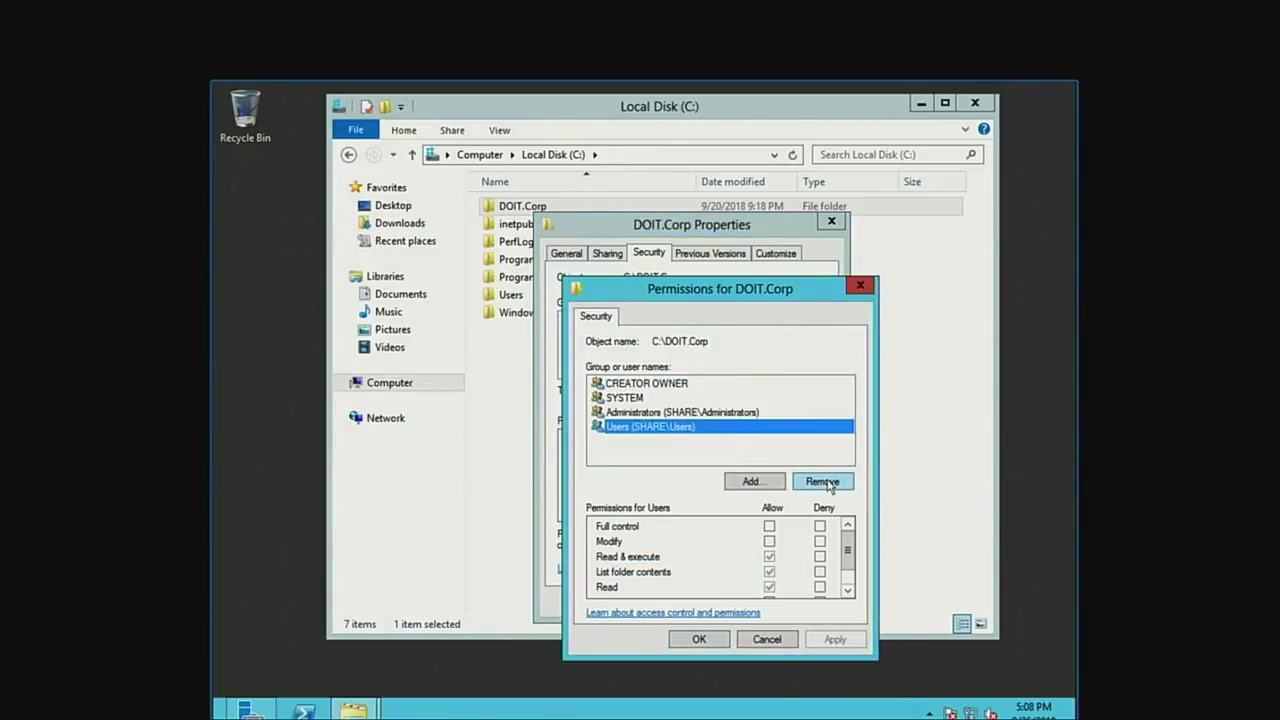
left_click(717, 643)
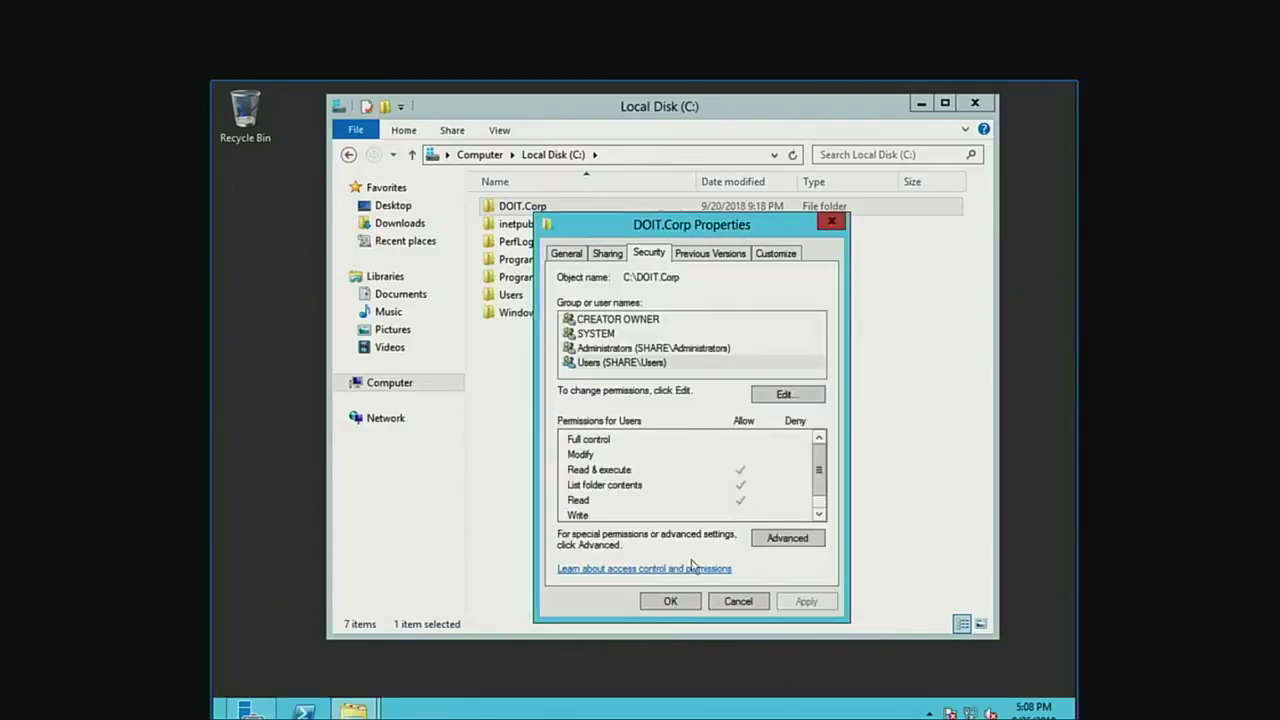
left_click(670, 601)
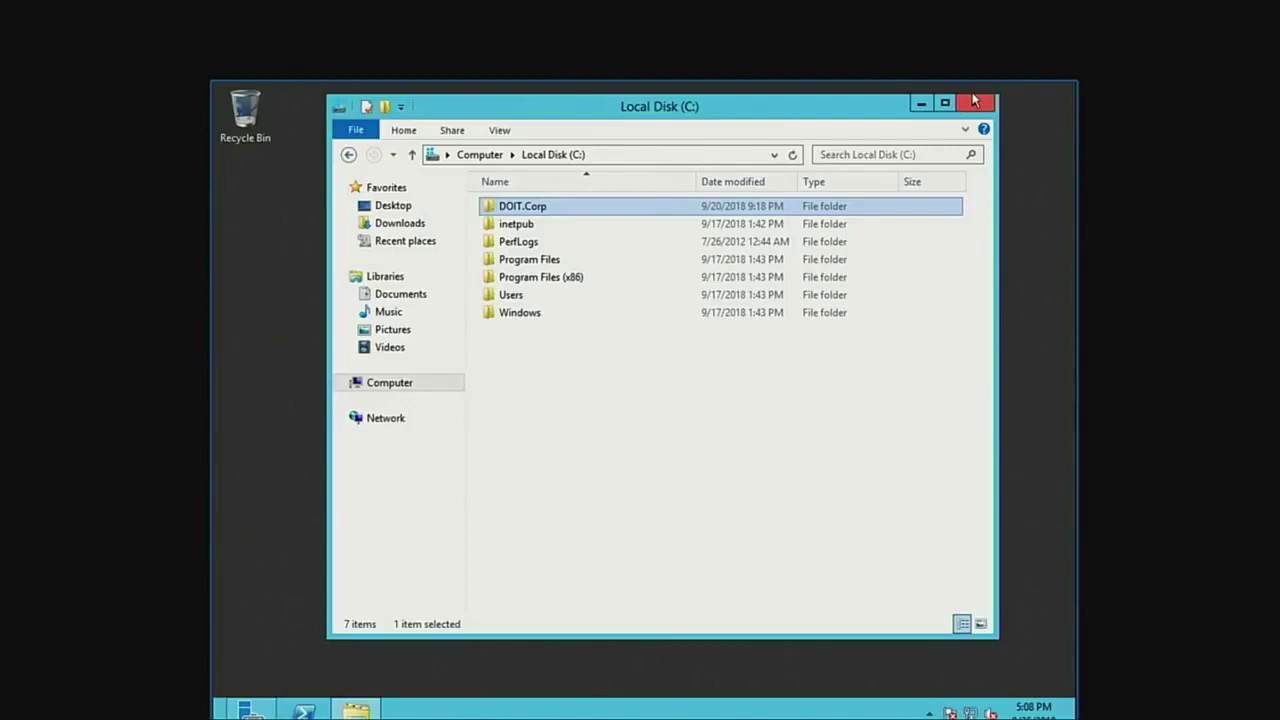
left_click(975, 103)
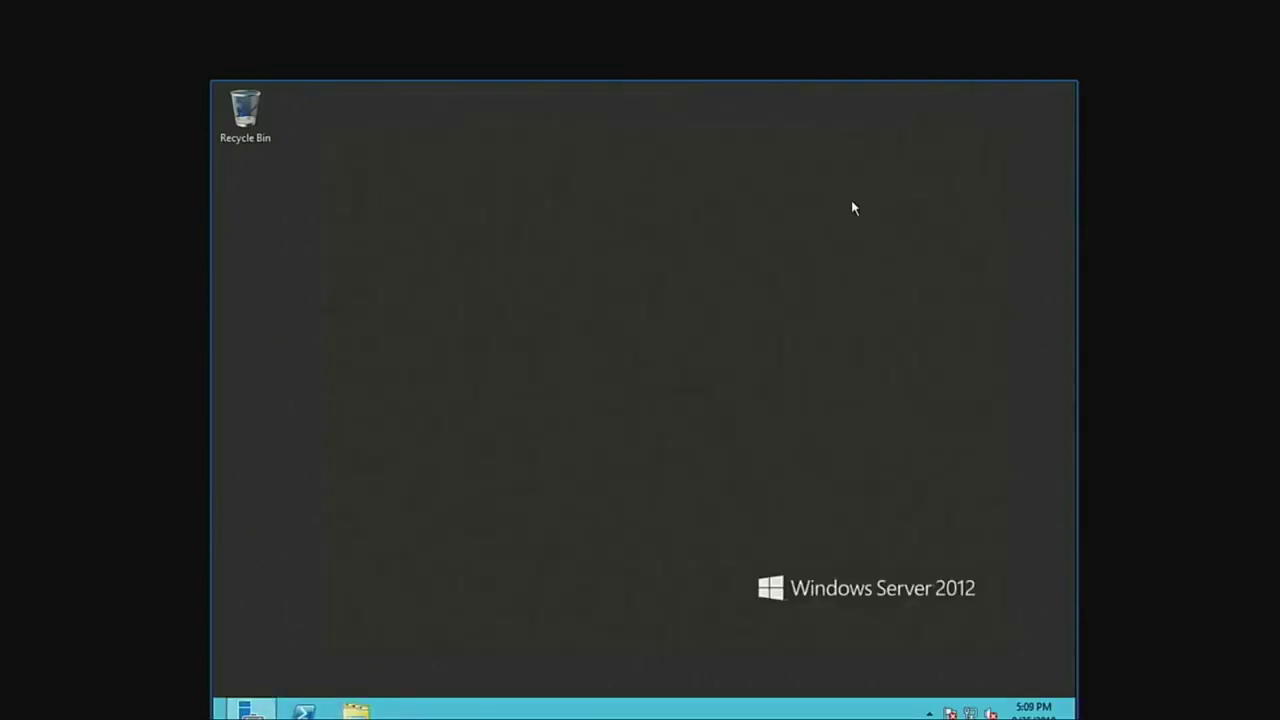
key("Escape")
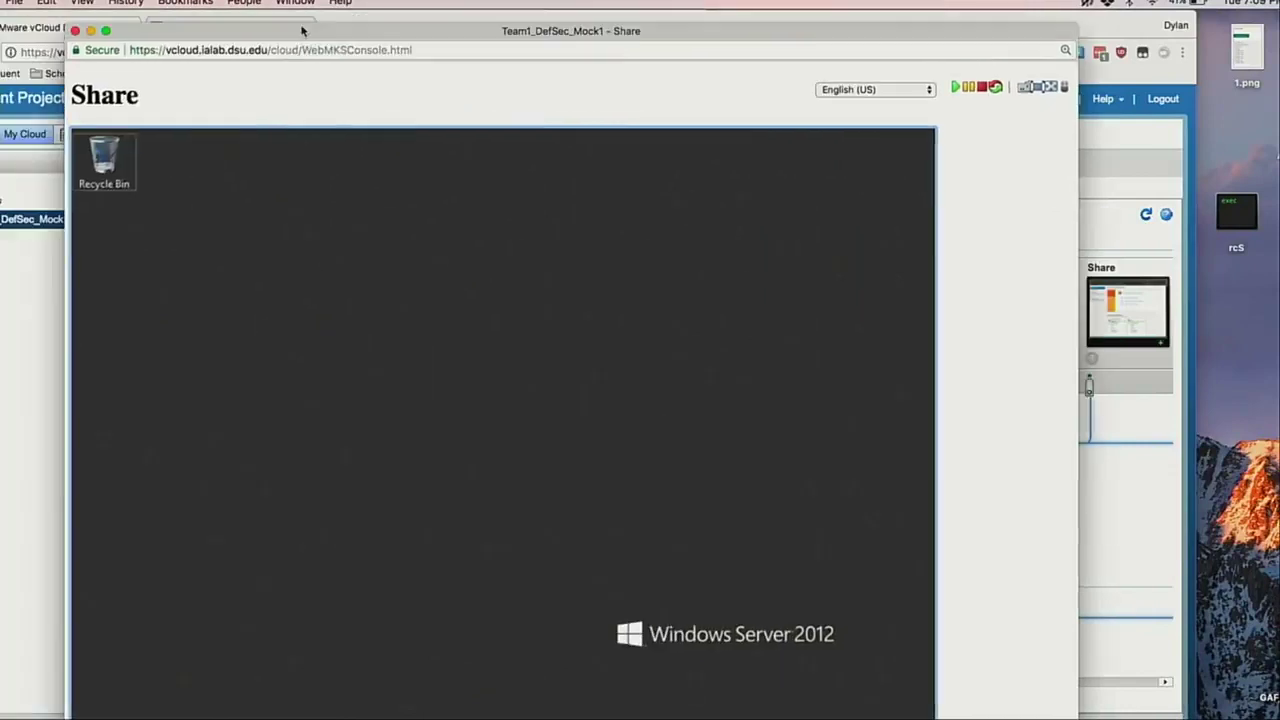
Close the Share server console, then open the CEO Workstation console and make it full screen.
double_click(166, 18)
left_click(105, 35)
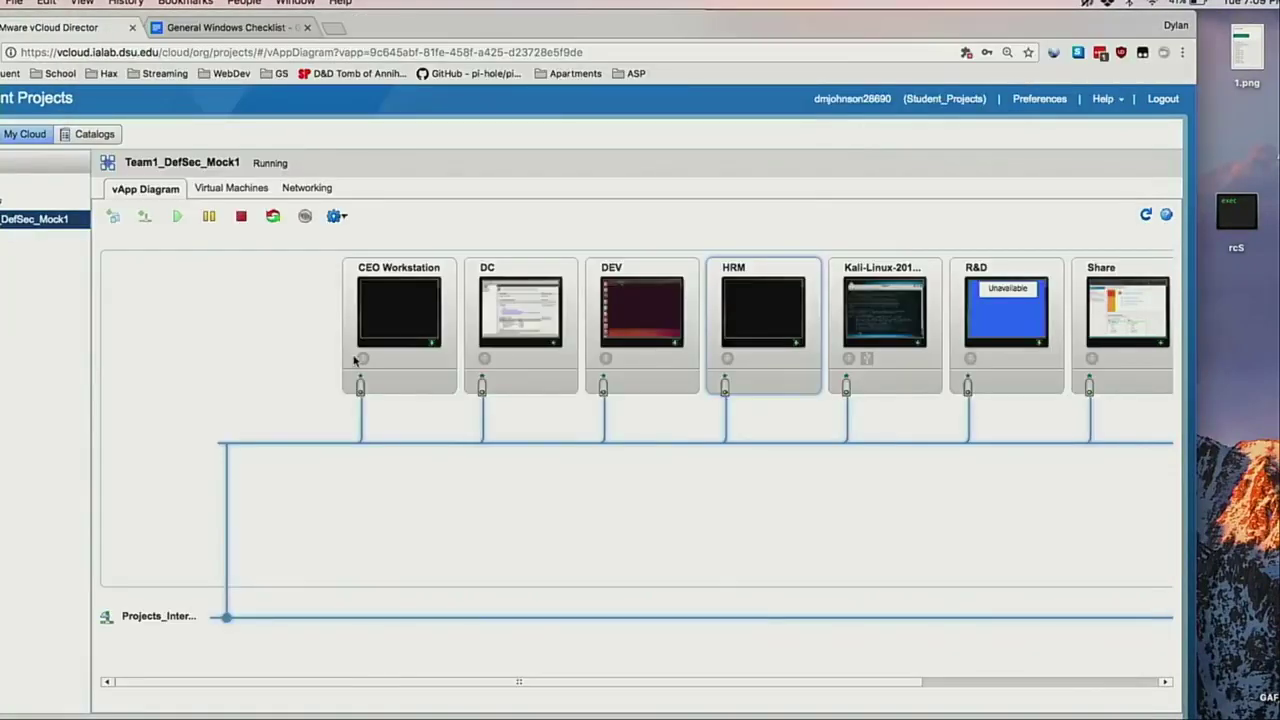
left_click(403, 312)
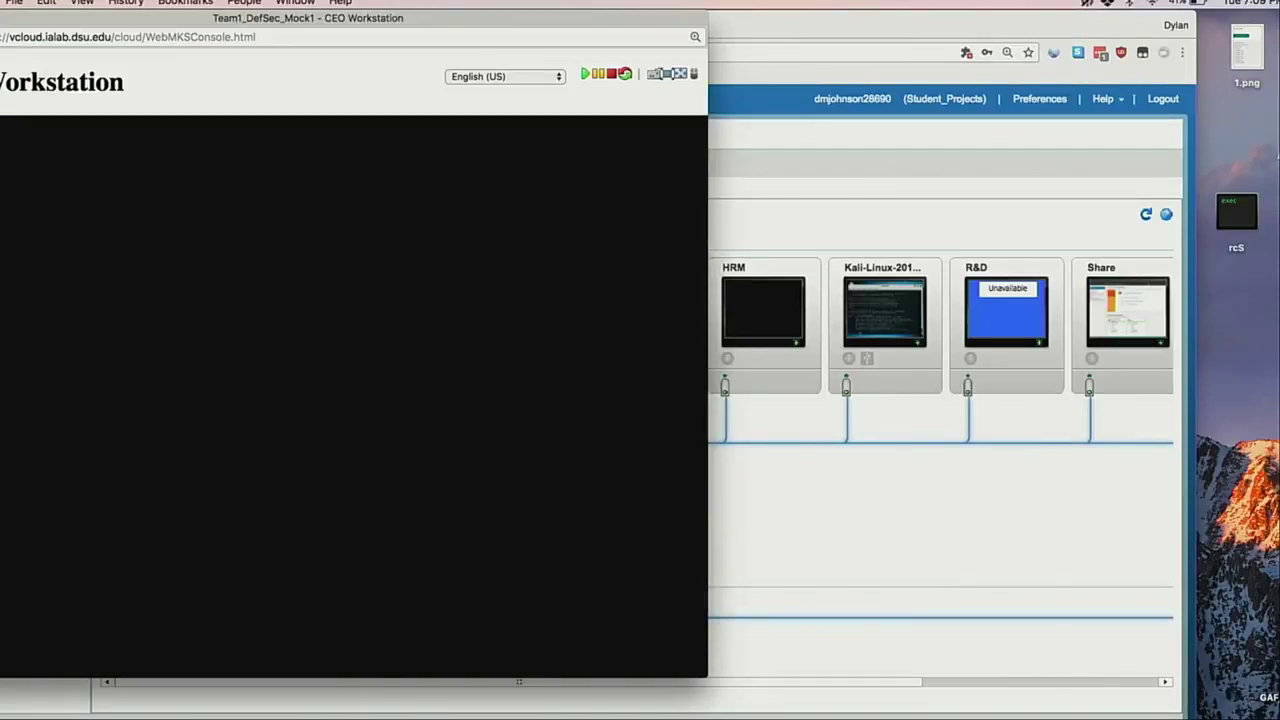
double_click(250, 18)
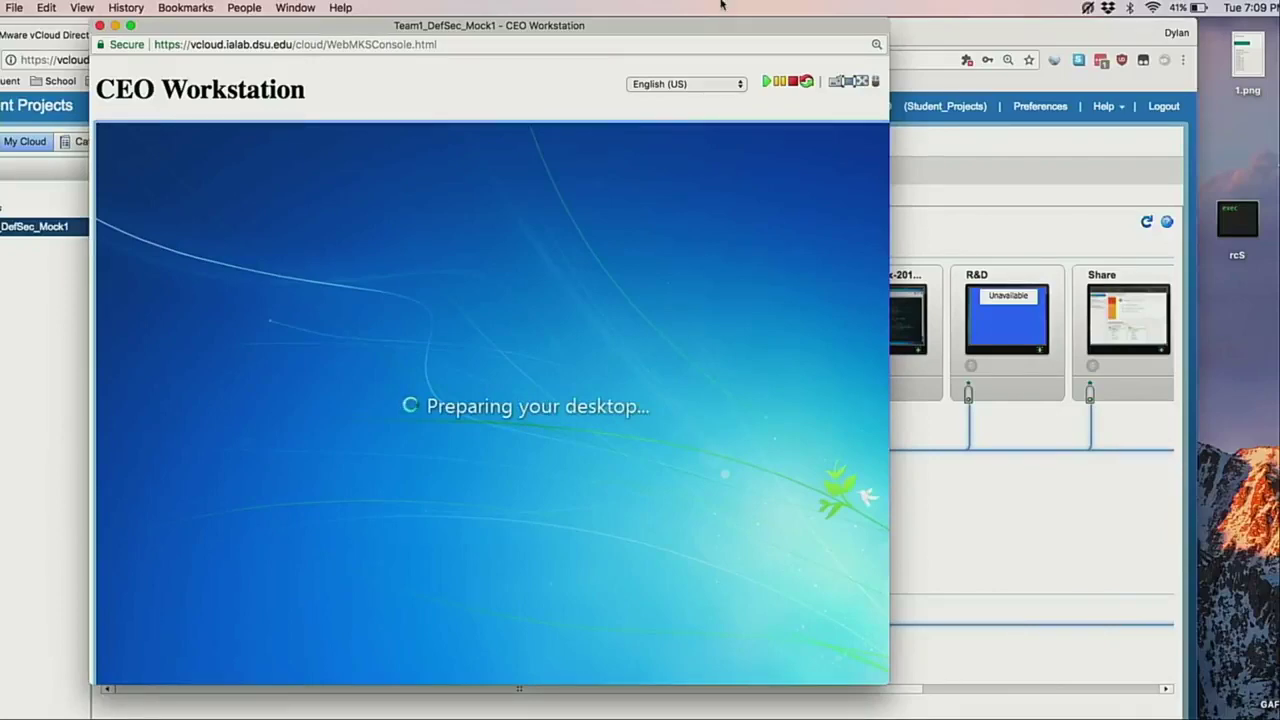
left_click(848, 88)
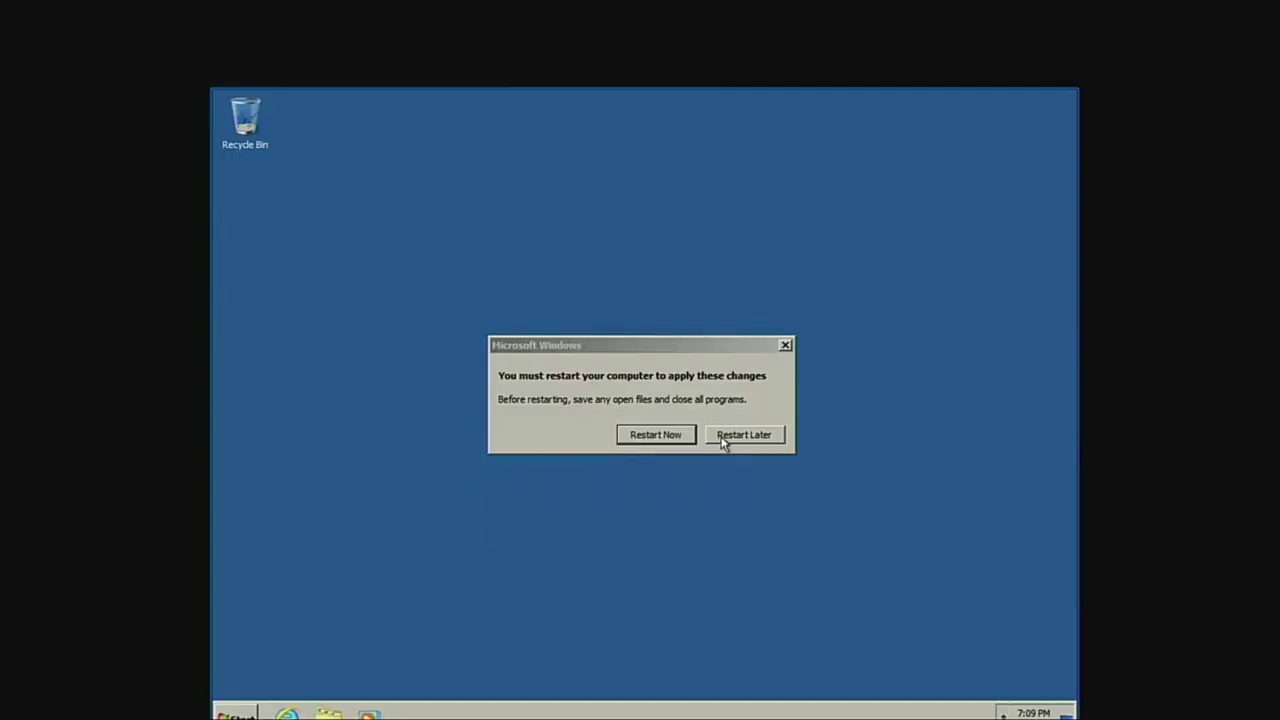
Postpone the restart and search the Start menu for 'users' to reach the remote desktop user settings.
left_click(722, 440)
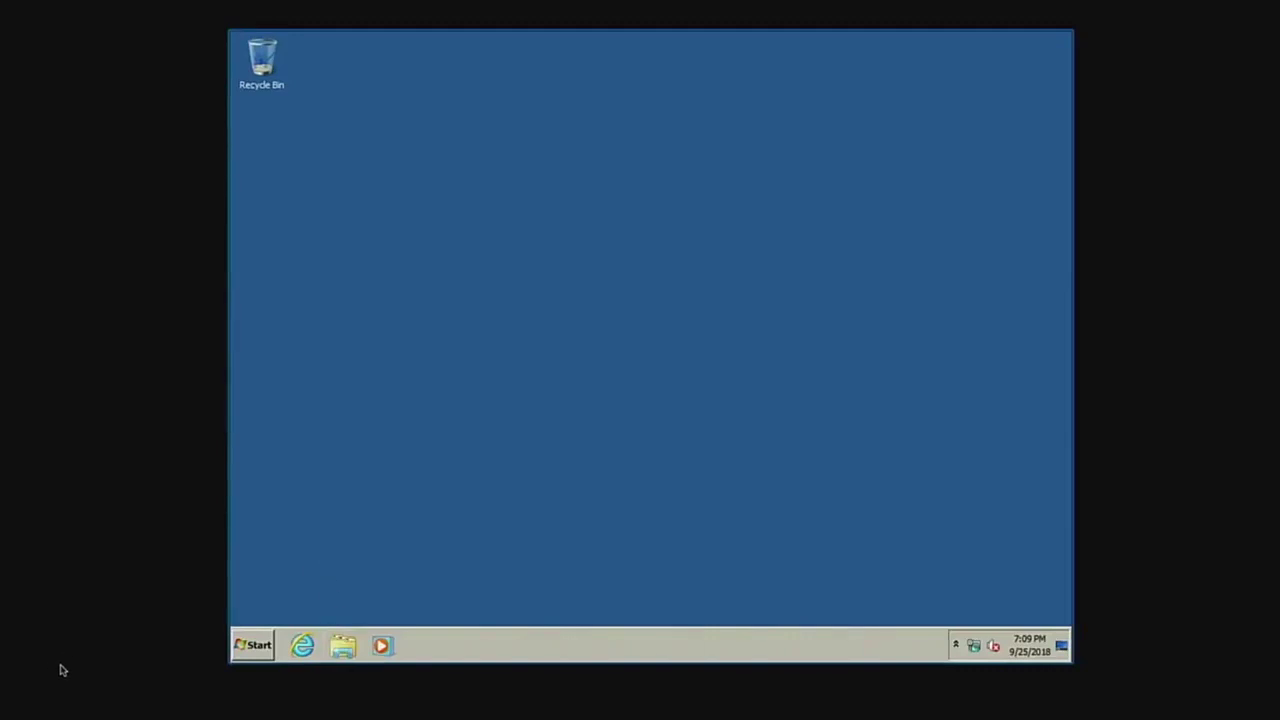
left_click(248, 645)
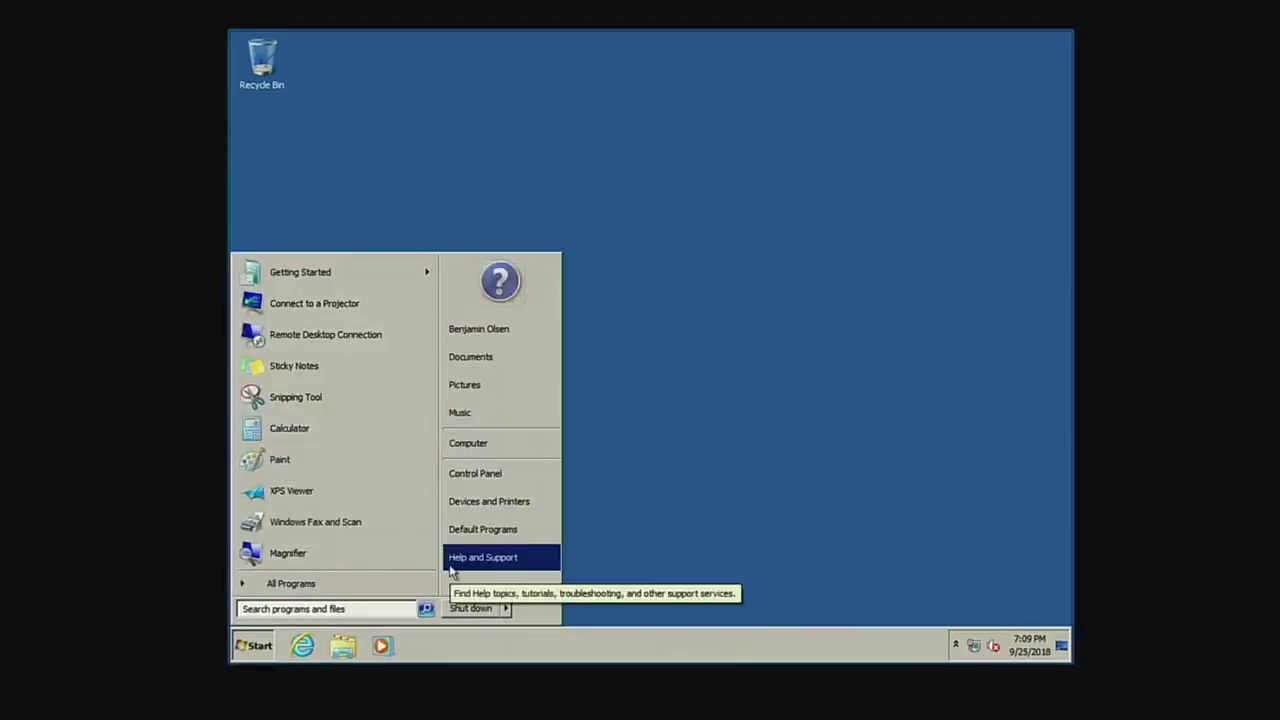
type("usesr")
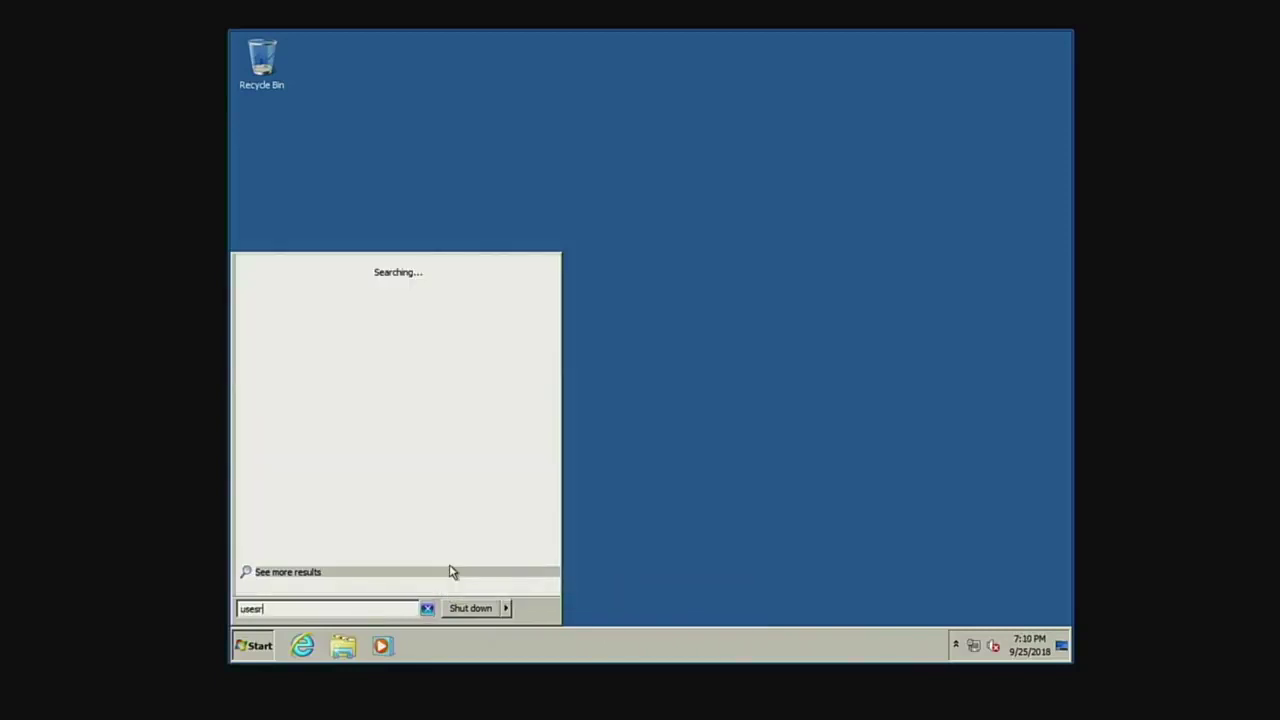
key("BackSpace")
key("BackSpace")
key("BackSpace")
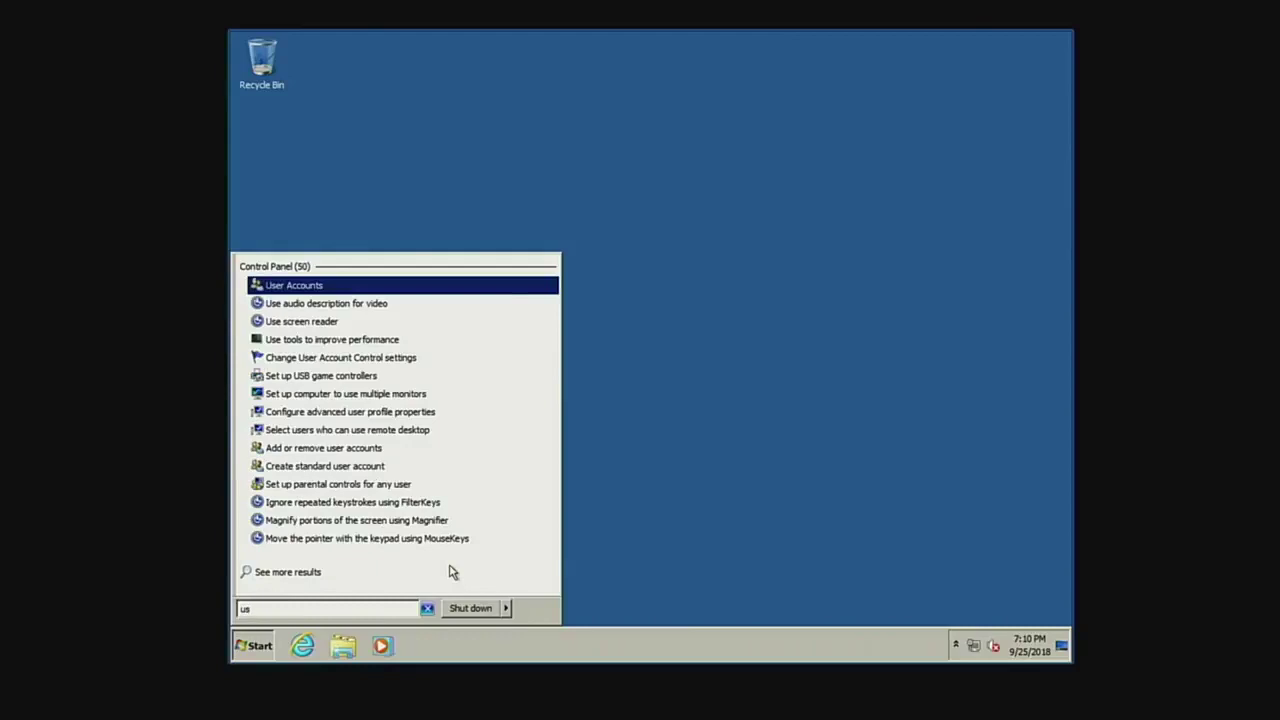
type("ers")
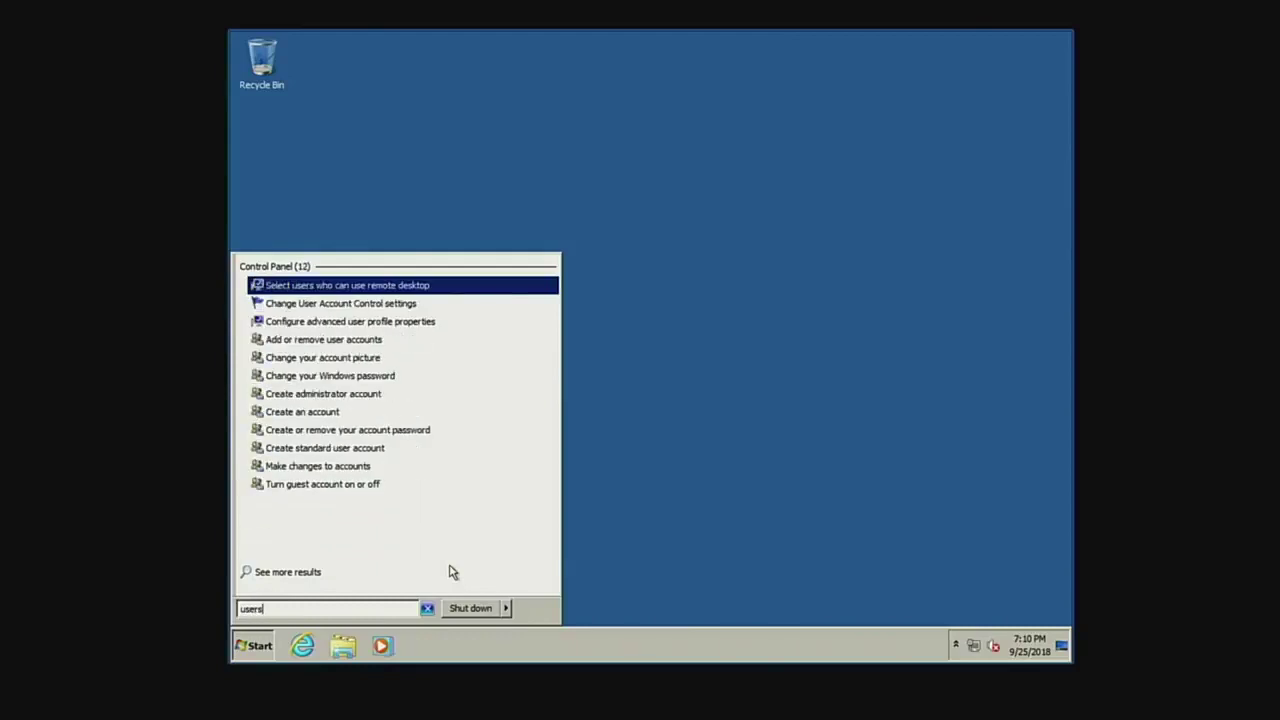
key("Escape")
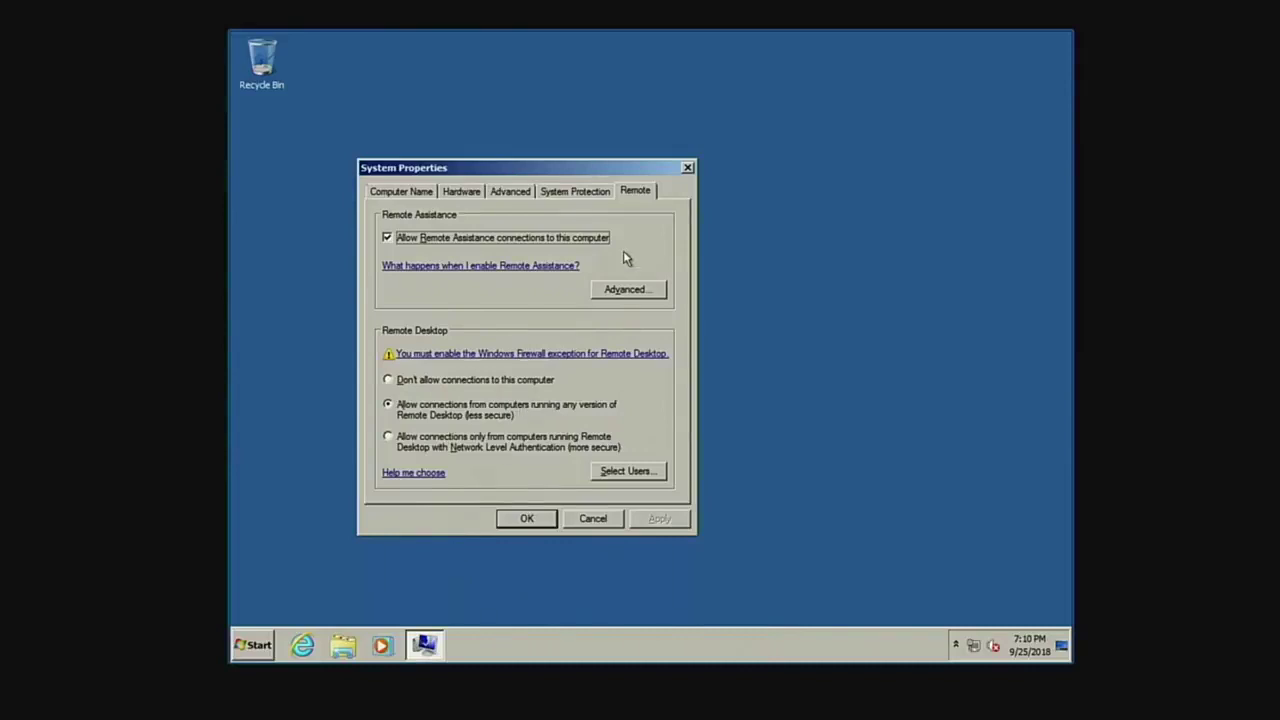
Check the remote assistance settings, then remove Everyone from the Remote Desktop Users list.
left_click(631, 291)
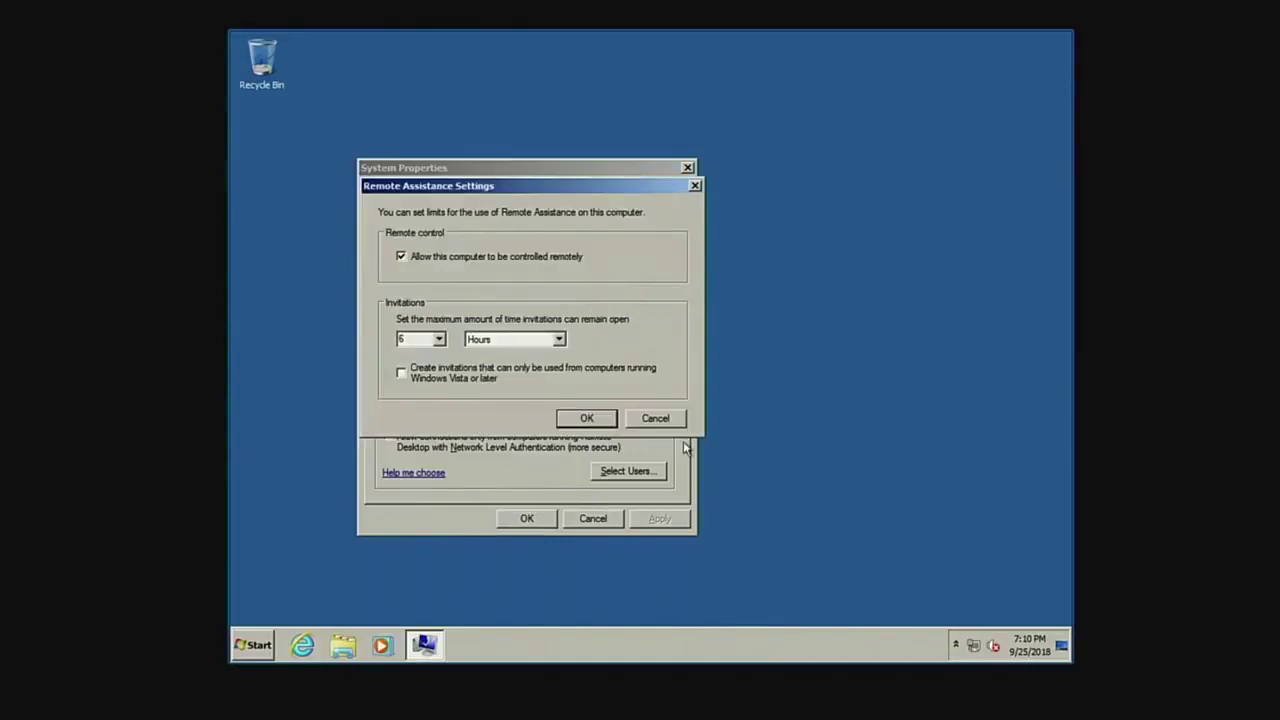
left_click(662, 414)
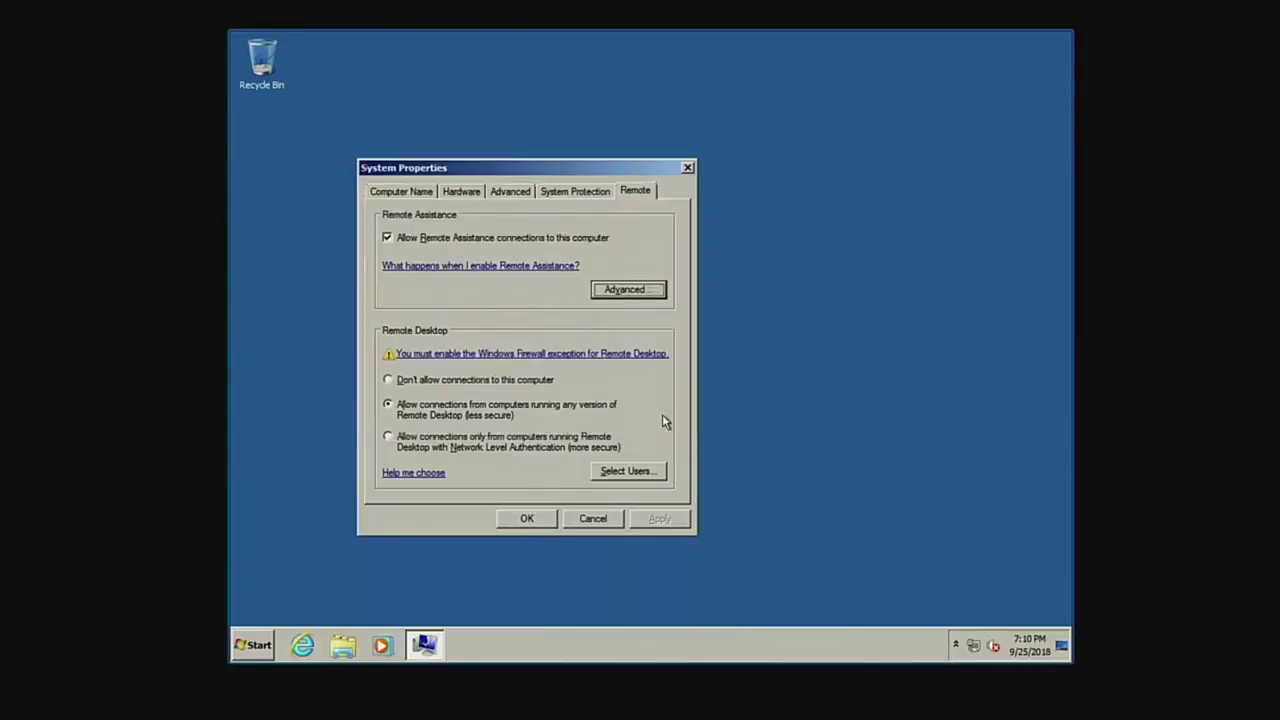
left_click(632, 474)
left_click(405, 242)
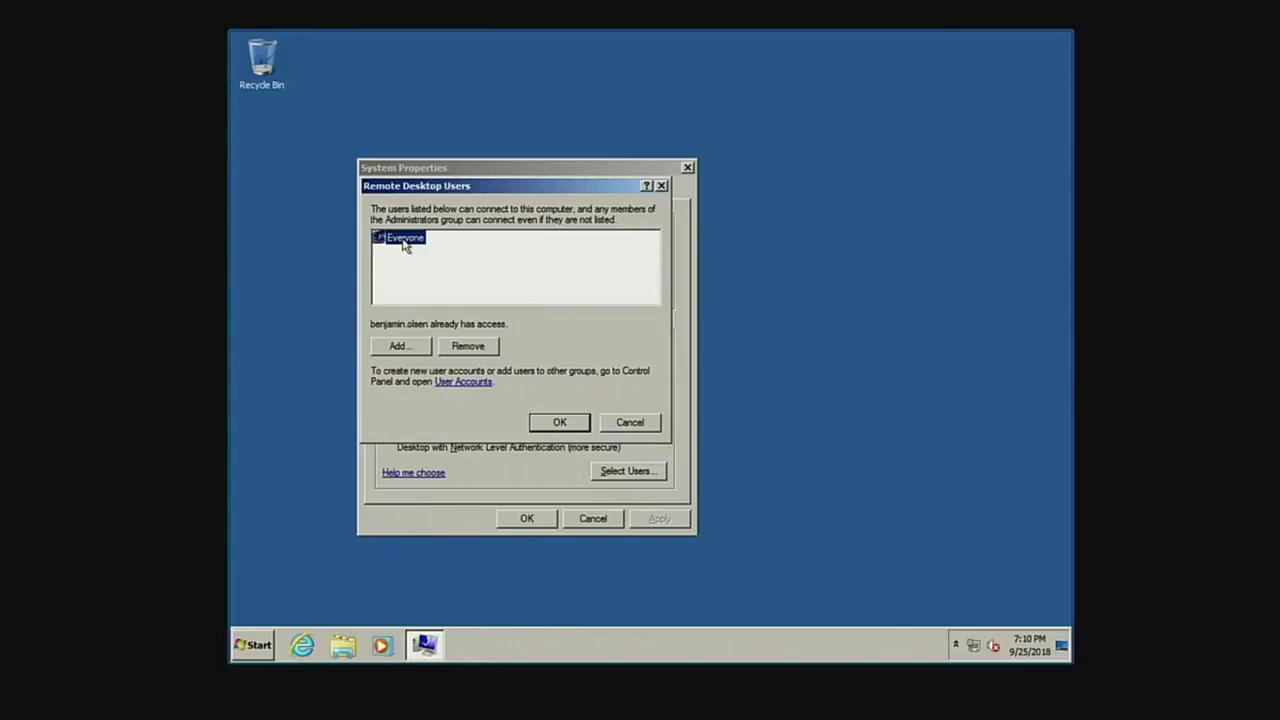
left_click(480, 347)
Add the specified user account to Remote Desktop access and confirm all dialogs.
left_click(401, 345)
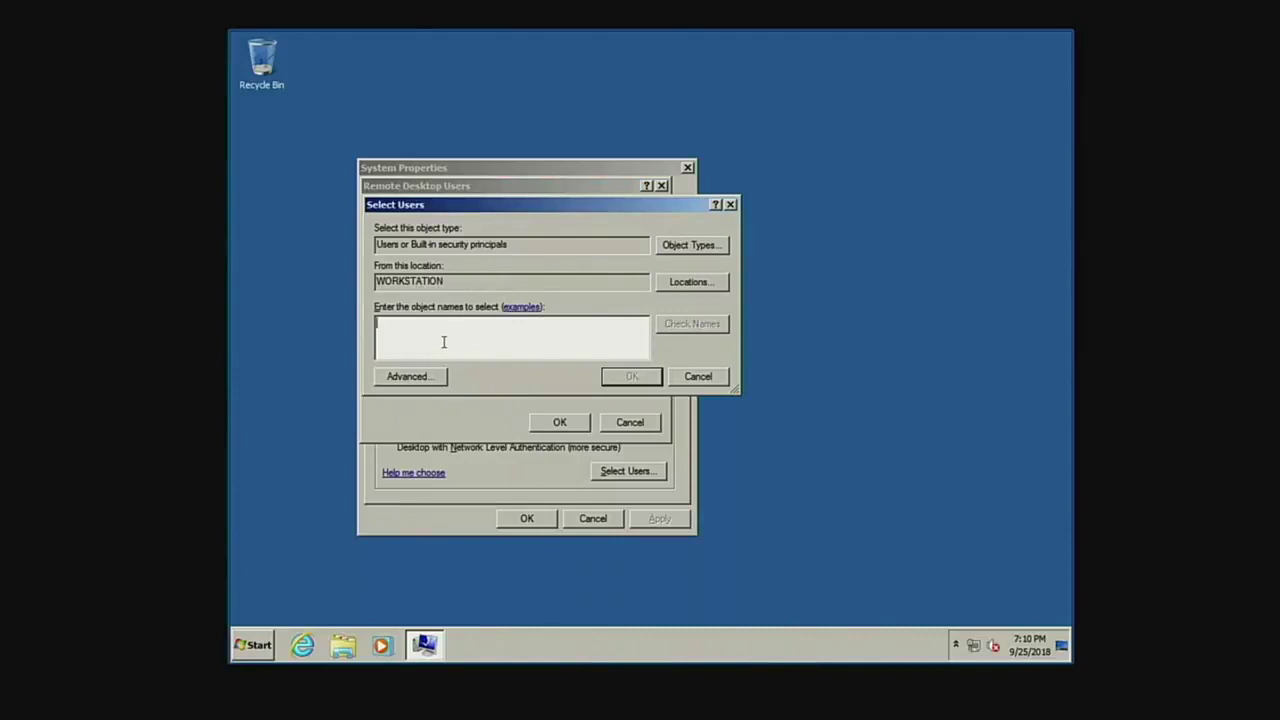
left_click(670, 325)
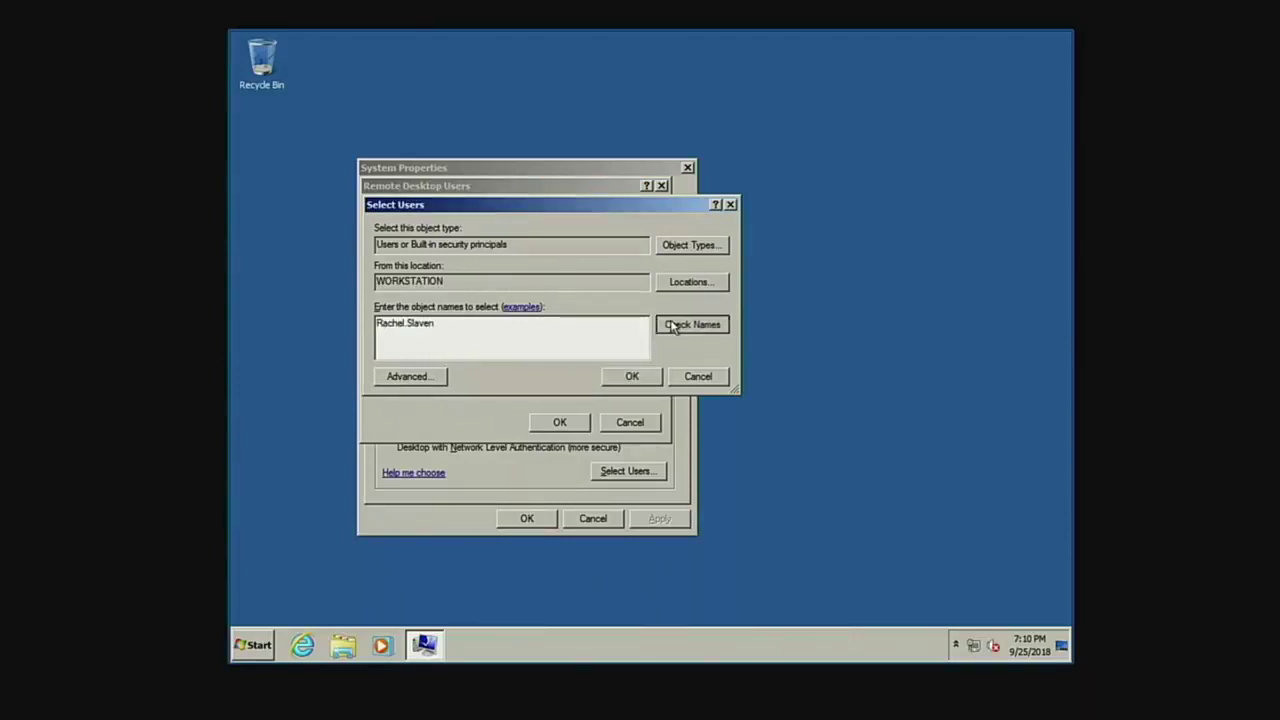
left_click(633, 382)
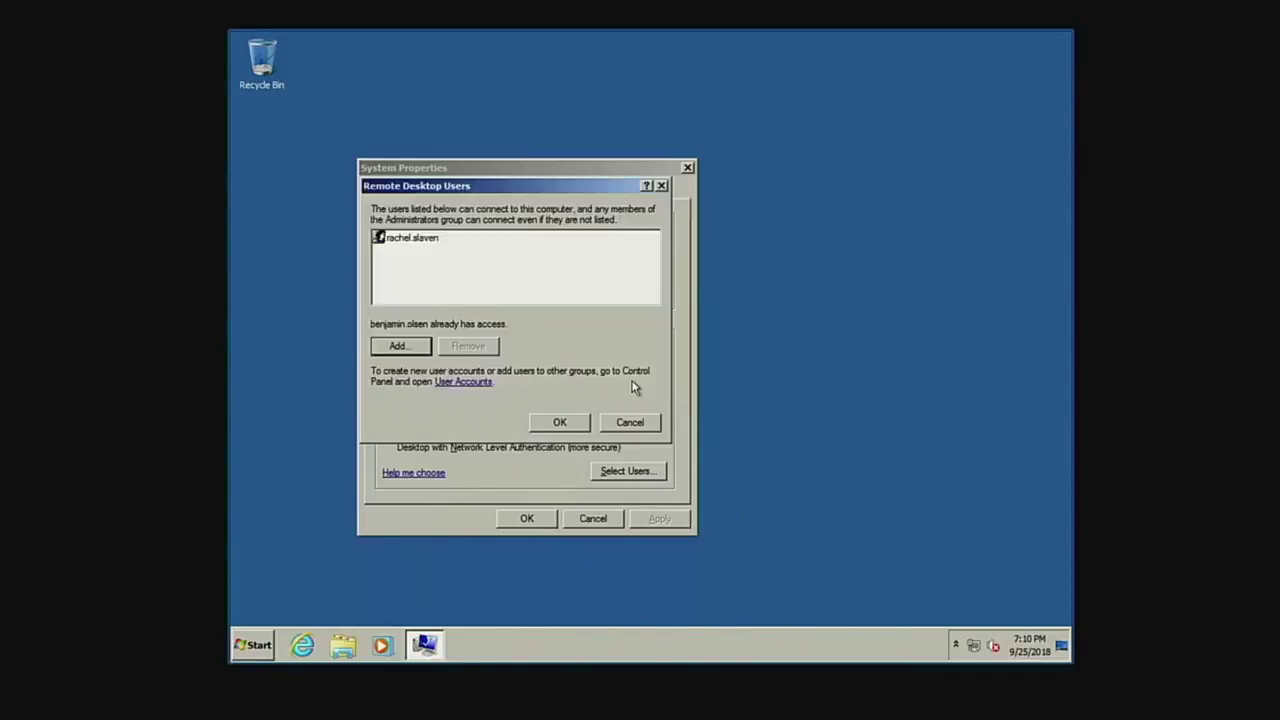
left_click(561, 423)
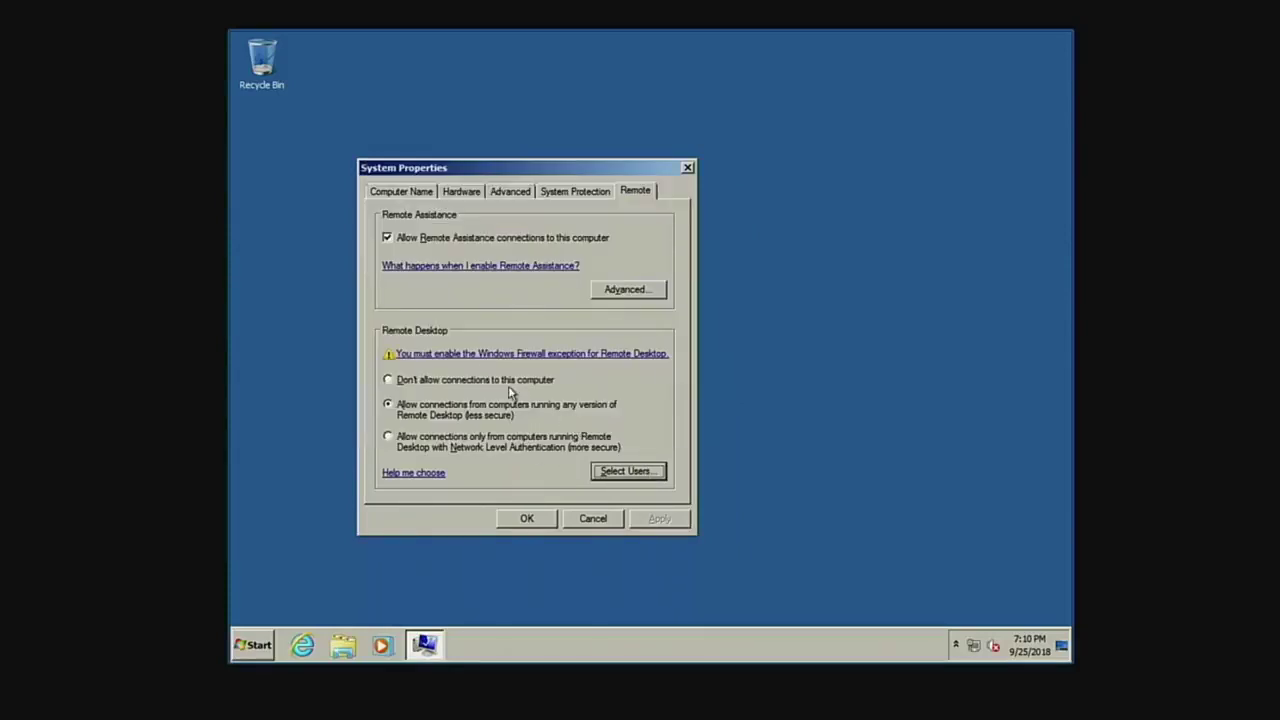
left_click(526, 518)
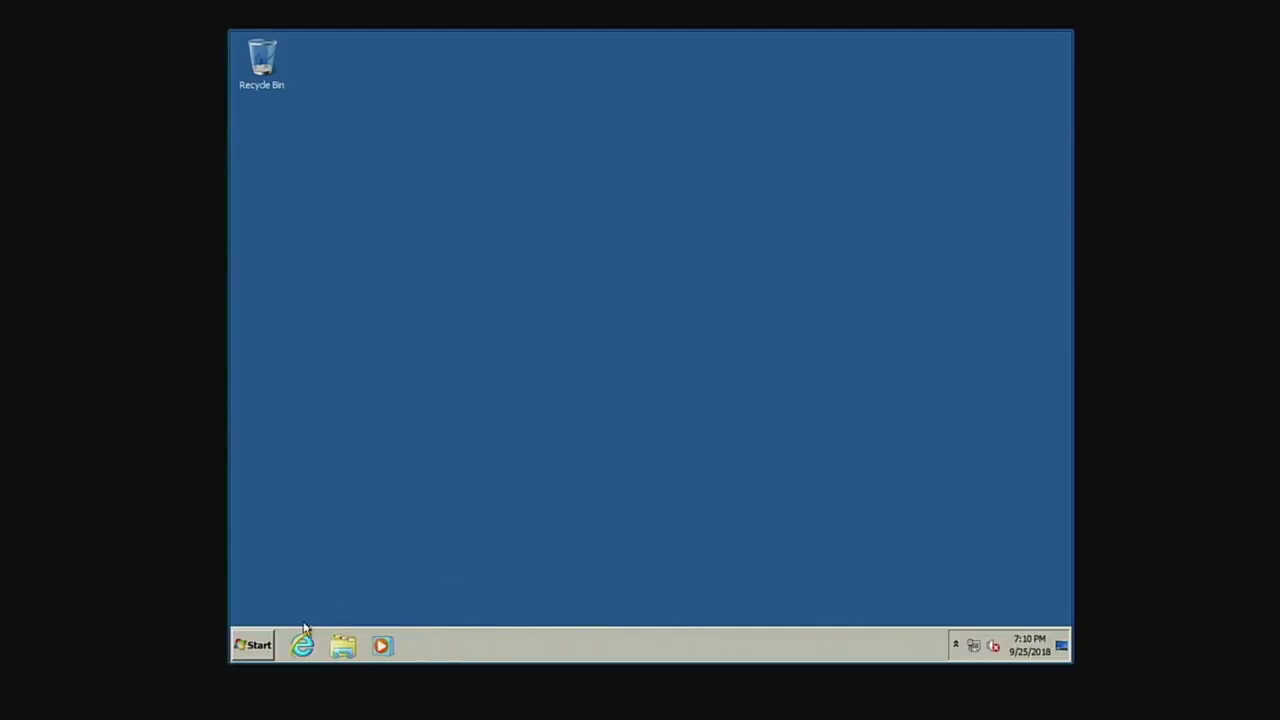
Search for user settings, then close the User Accounts window that opened.
left_click(257, 650)
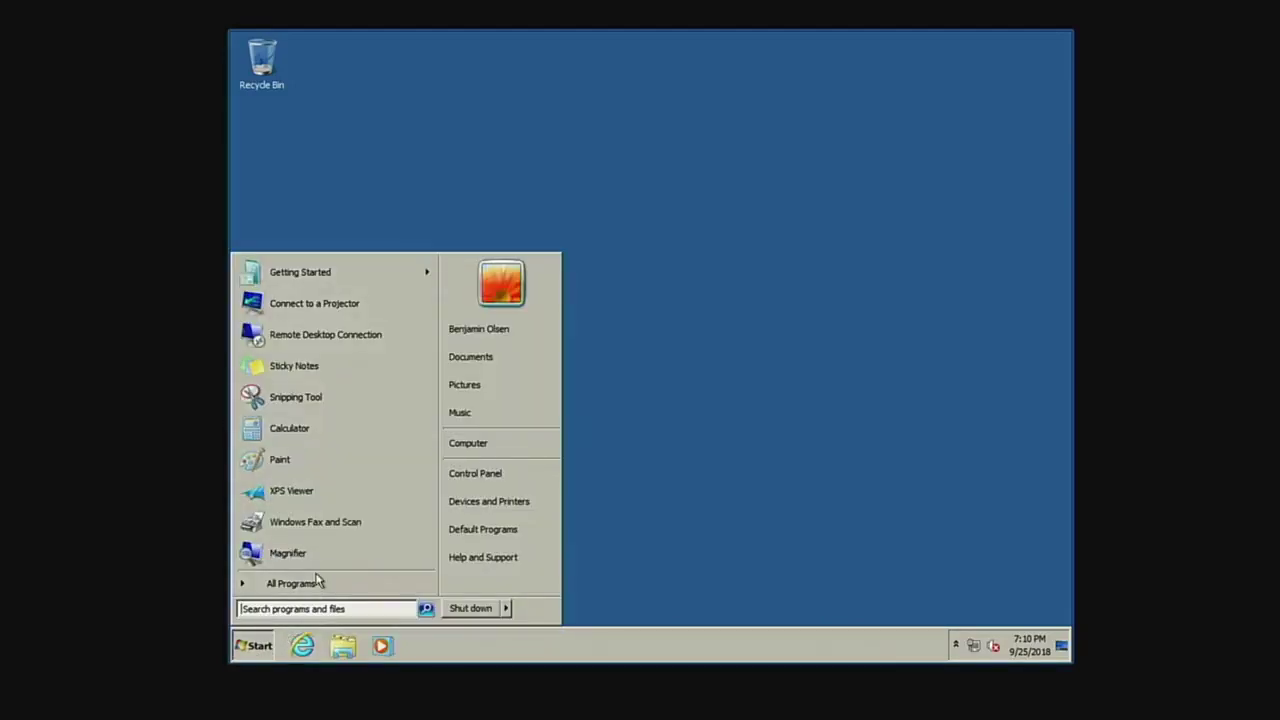
type("user")
key("BackSpace")
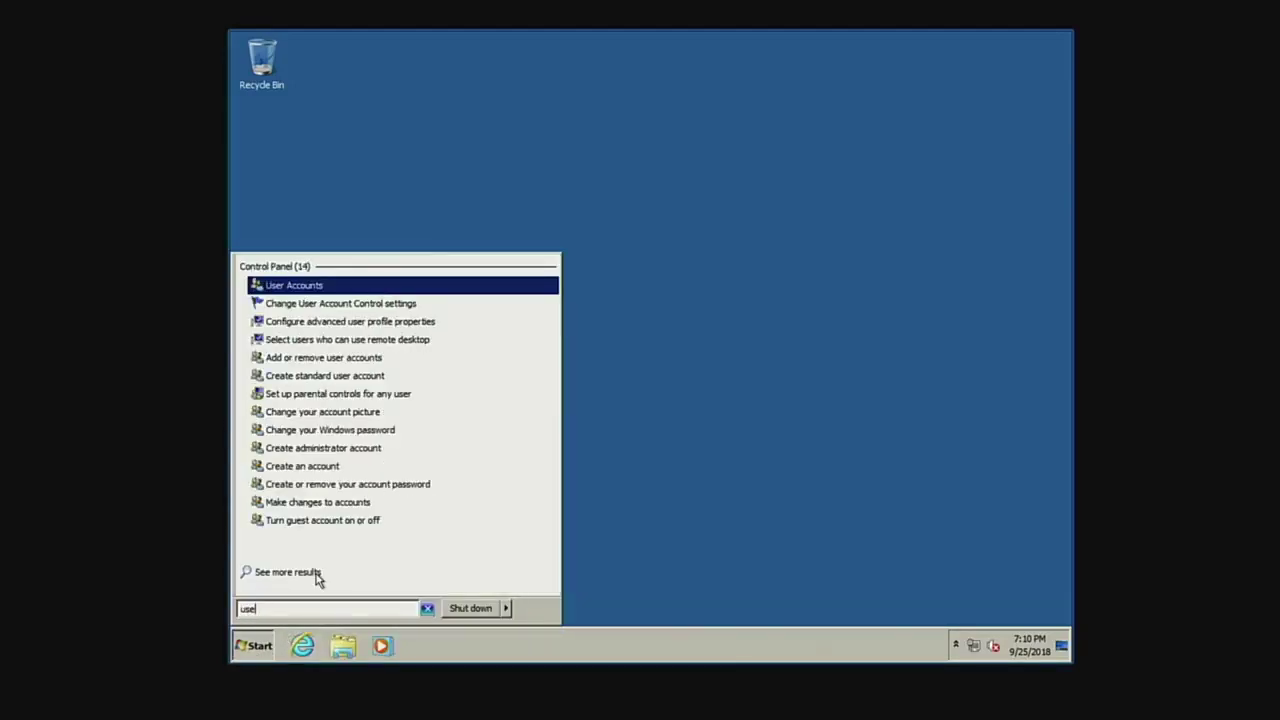
key("Return")
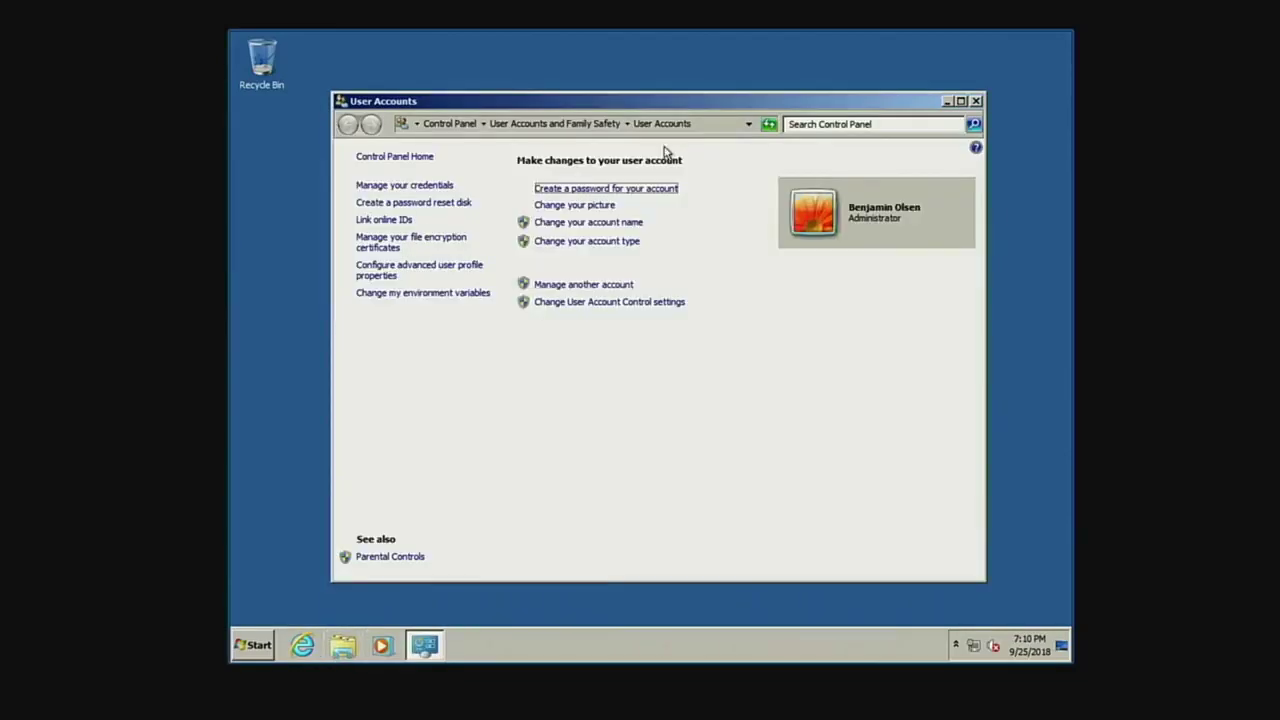
left_click(976, 101)
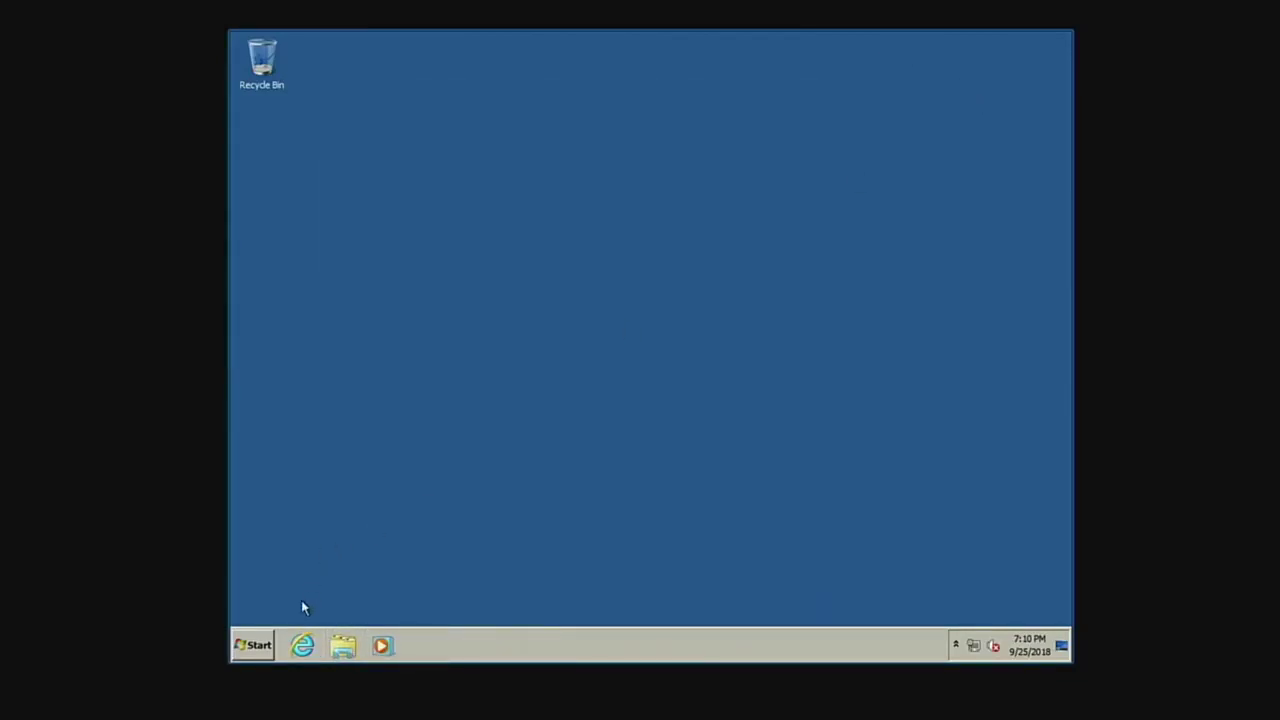
Launch Computer Management from a 'compu' search and expand Local Users and Groups to Groups.
left_click(248, 648)
type("compu")
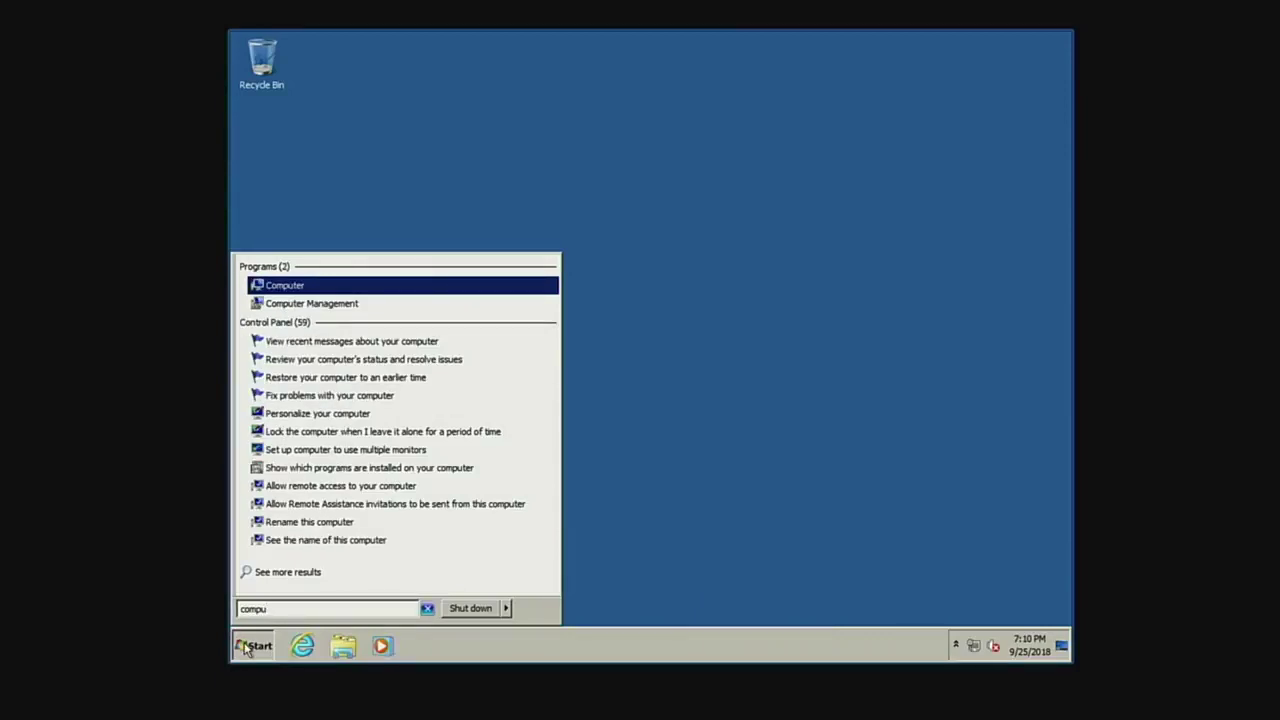
key("Down")
key("Return")
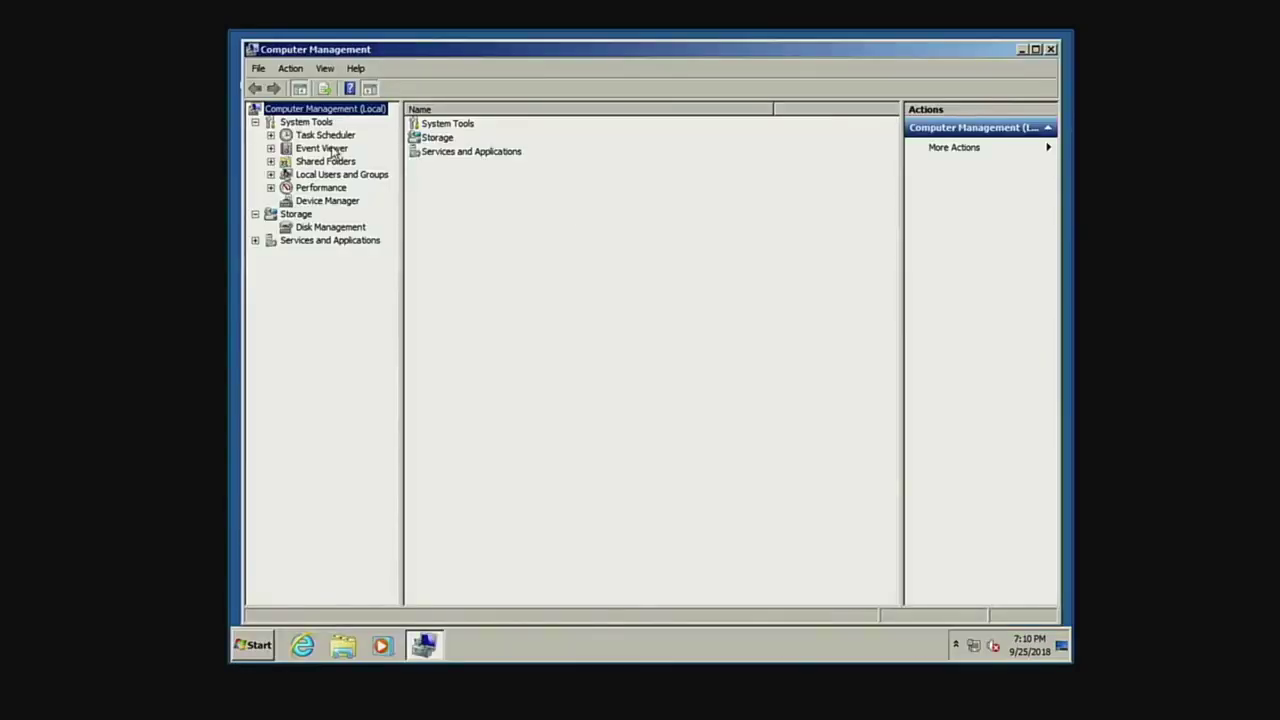
left_click(338, 175)
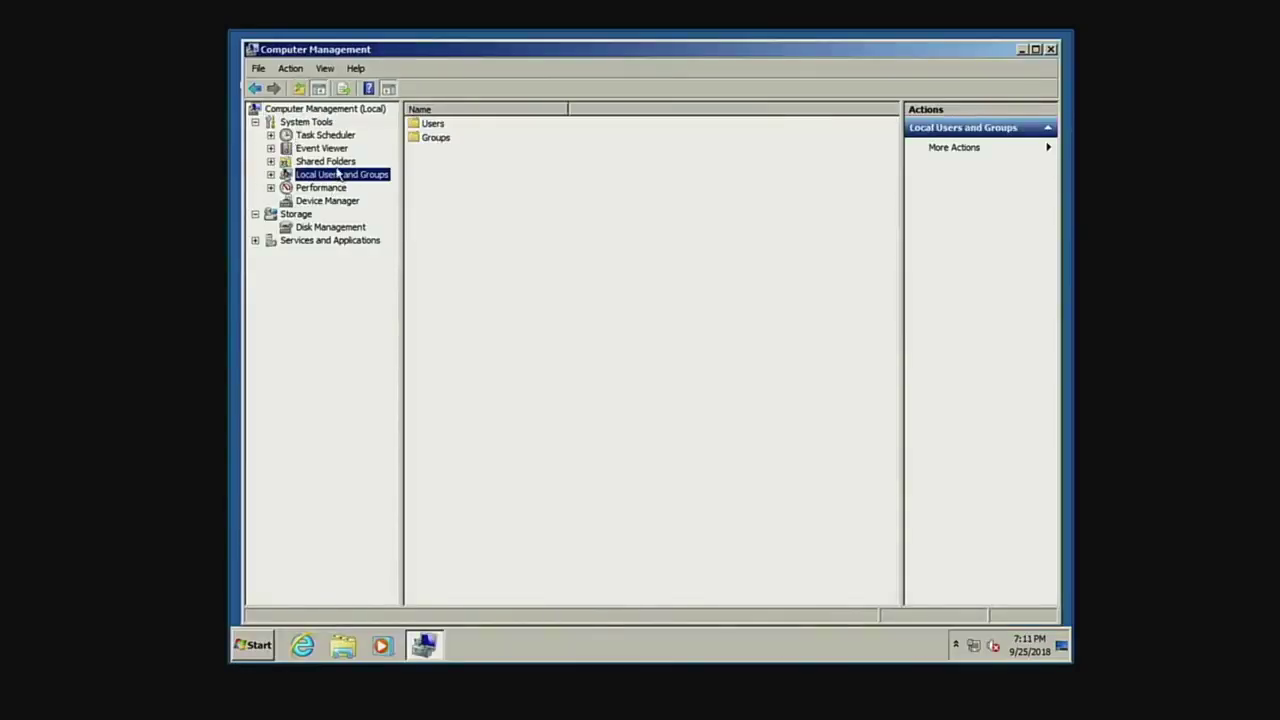
double_click(435, 139)
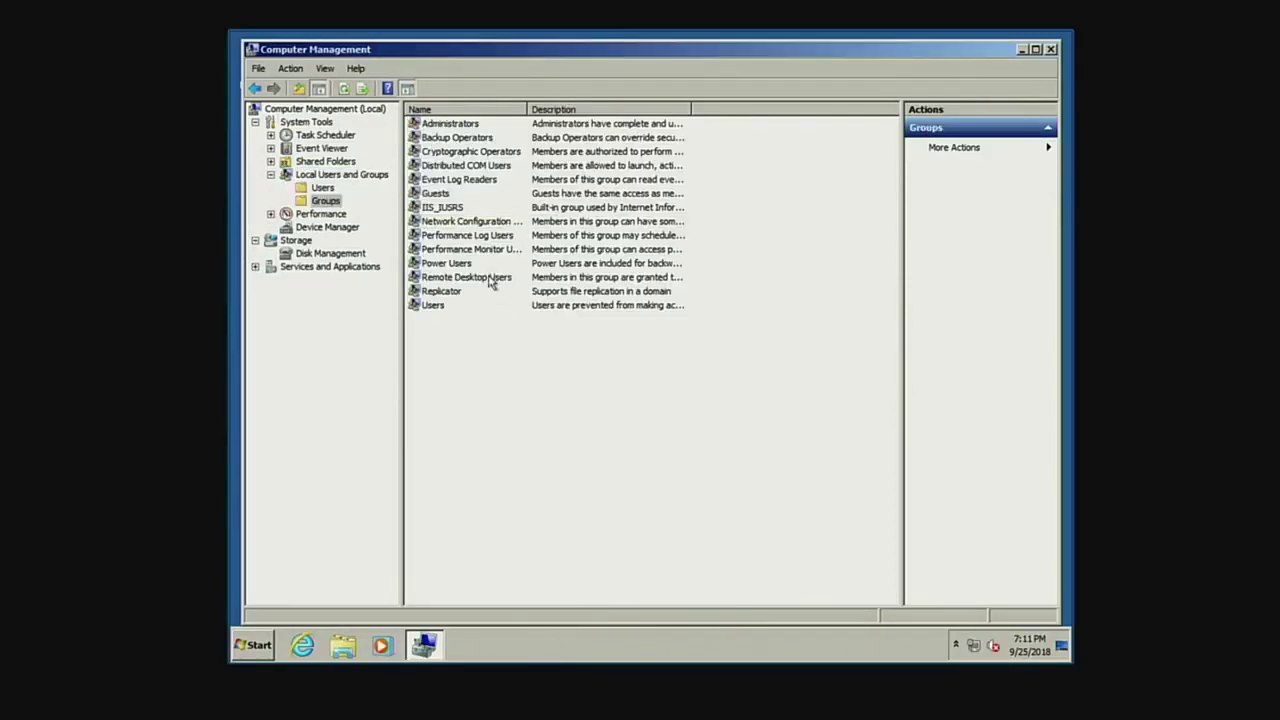
Confirm Remote Desktop Users contains only the newly added account, then close its properties.
left_click(488, 278)
double_click(488, 278)
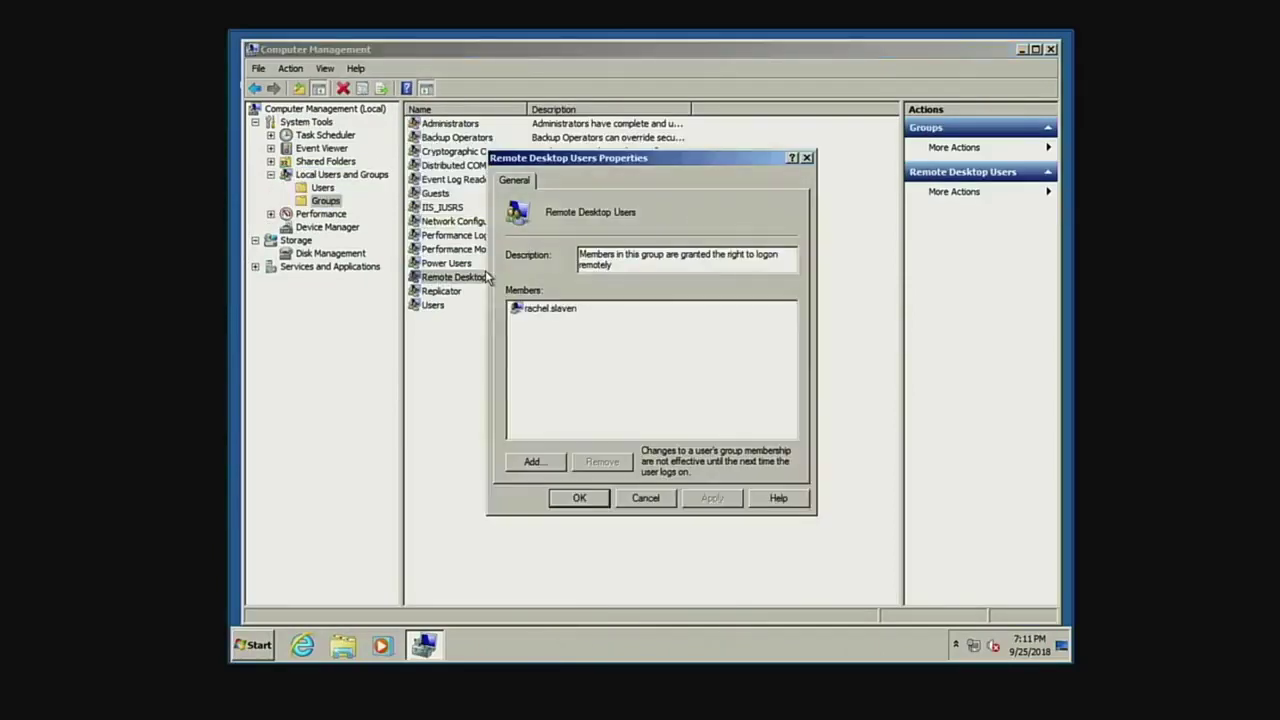
left_click(553, 310)
left_click(581, 498)
left_click(549, 391)
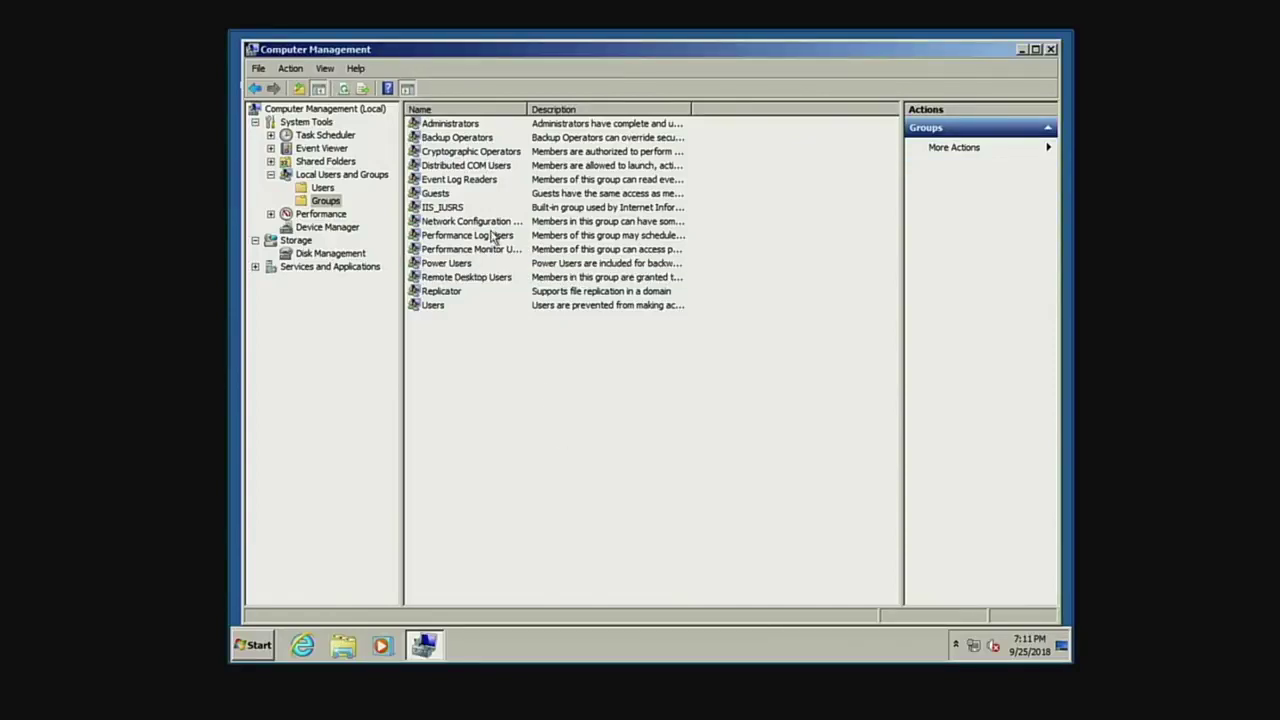
Open the Administrators group and review its member accounts, including the CEO's.
double_click(465, 125)
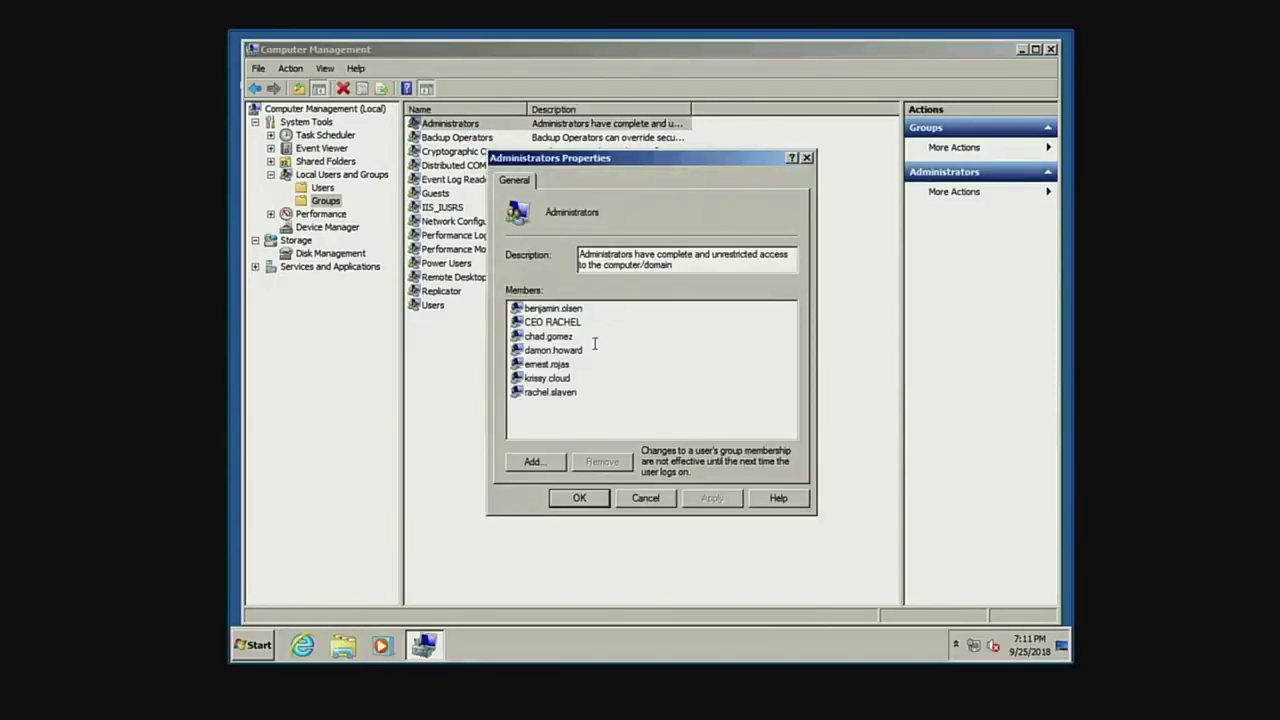
left_click(568, 339)
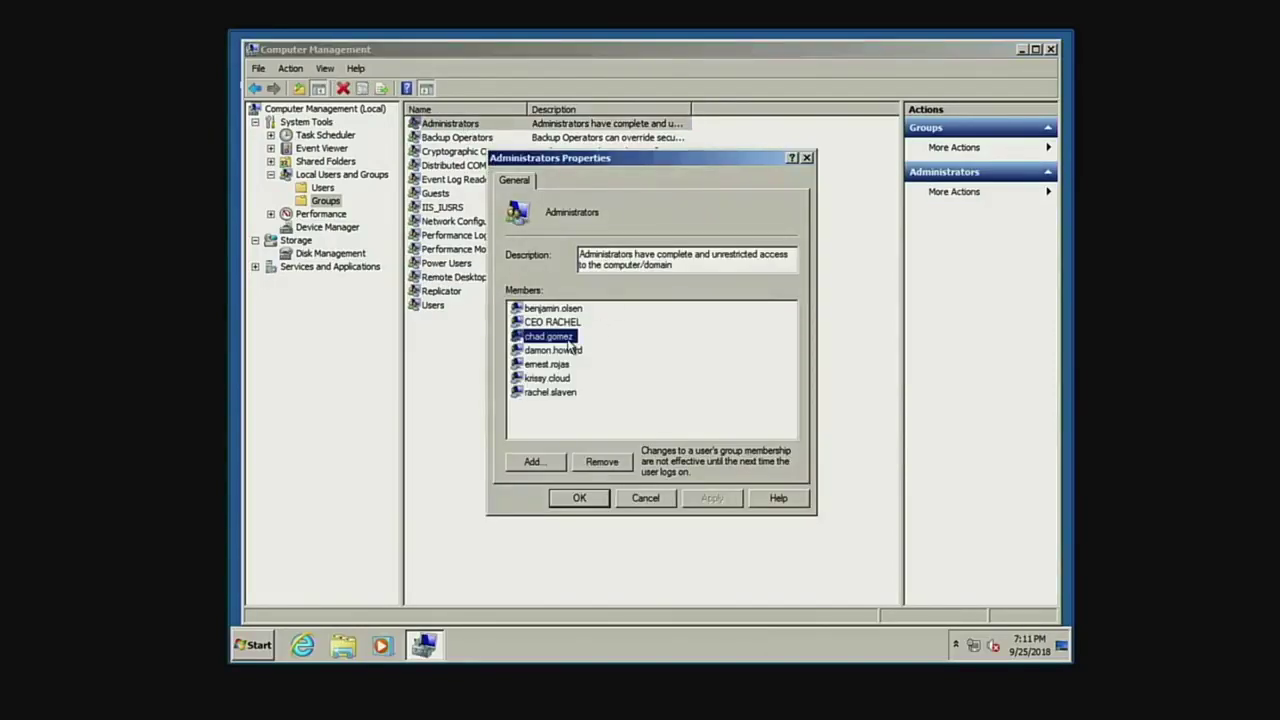
left_click(570, 323)
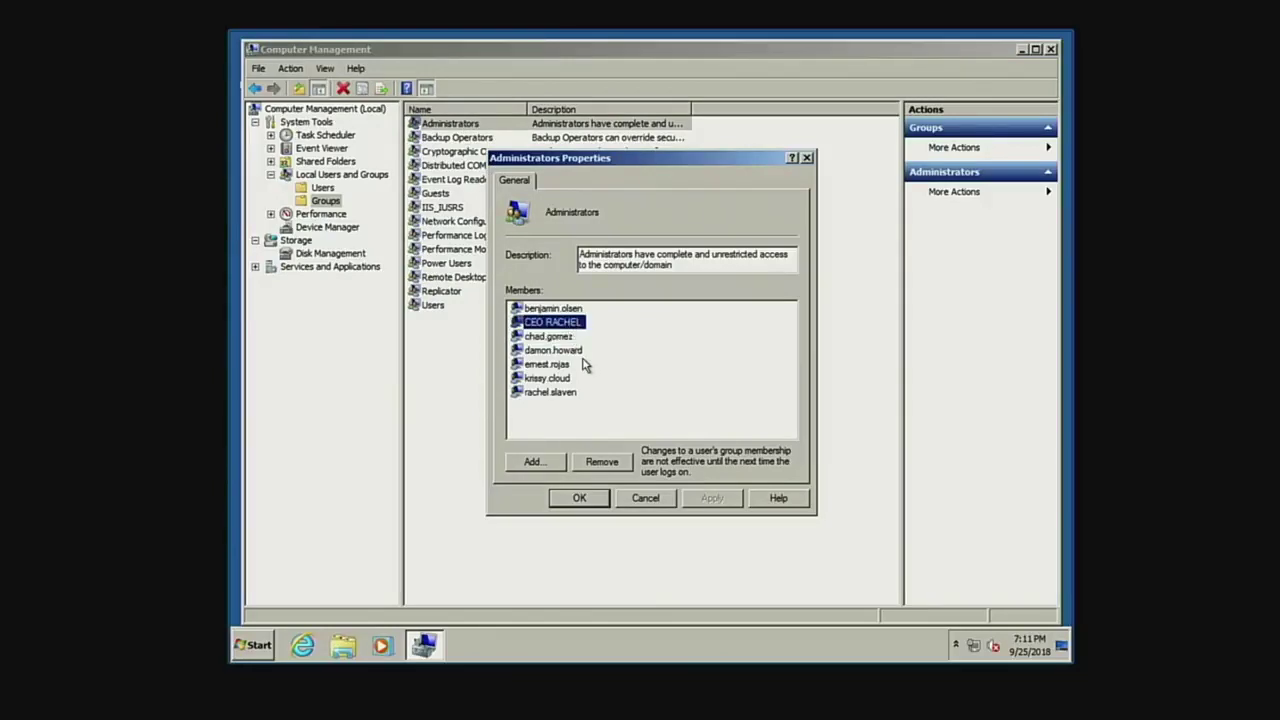
left_click(566, 340)
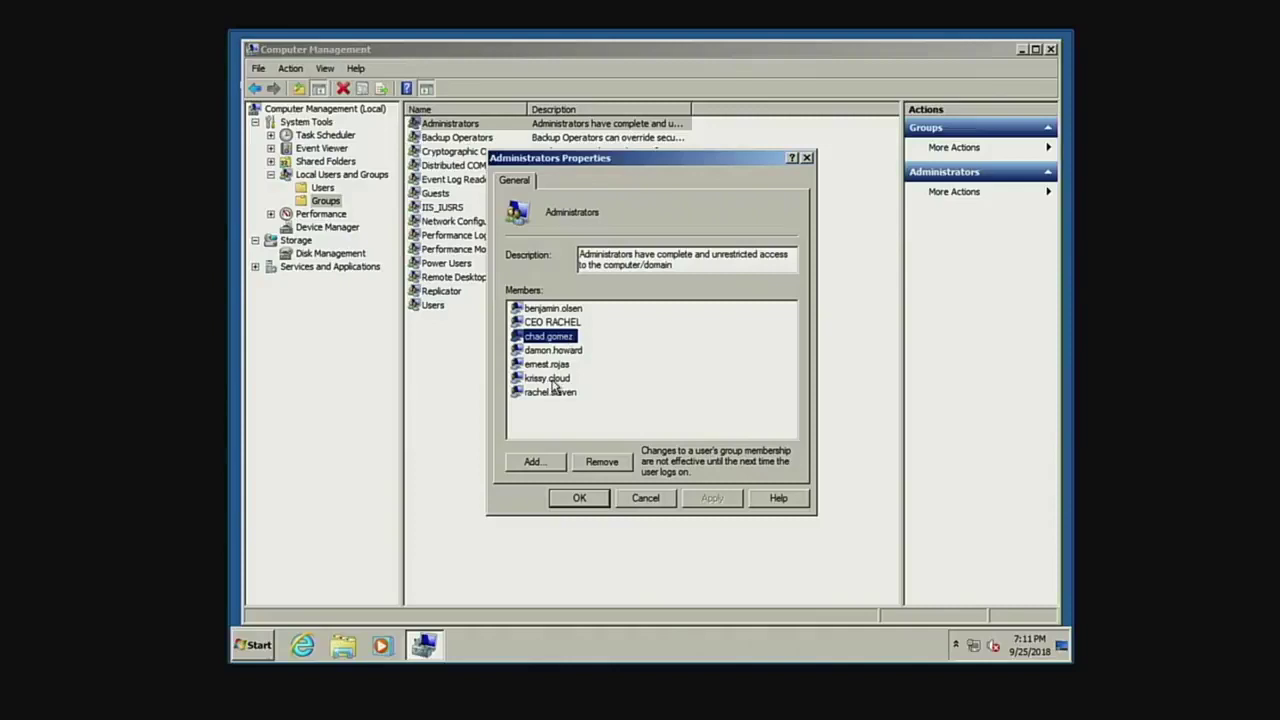
left_click(555, 381)
left_click(556, 393)
left_click(567, 337)
left_click(555, 311)
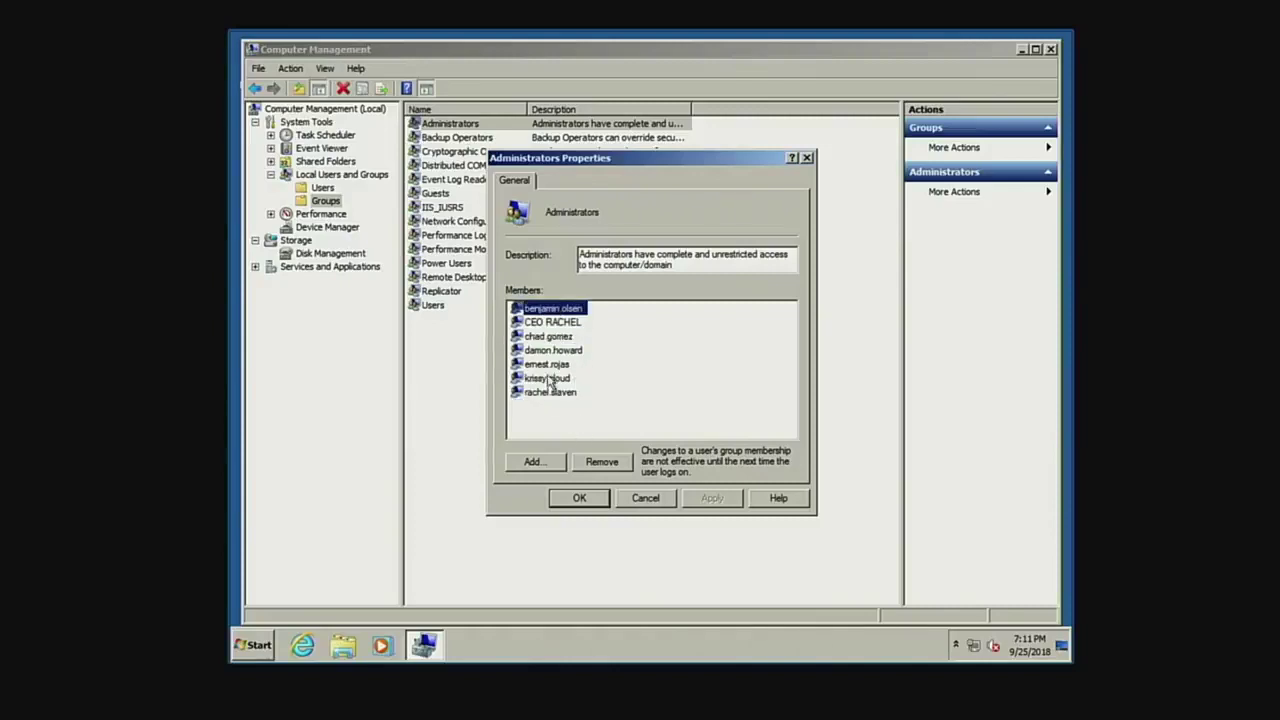
left_click(551, 380)
left_click(564, 394)
left_click(551, 379)
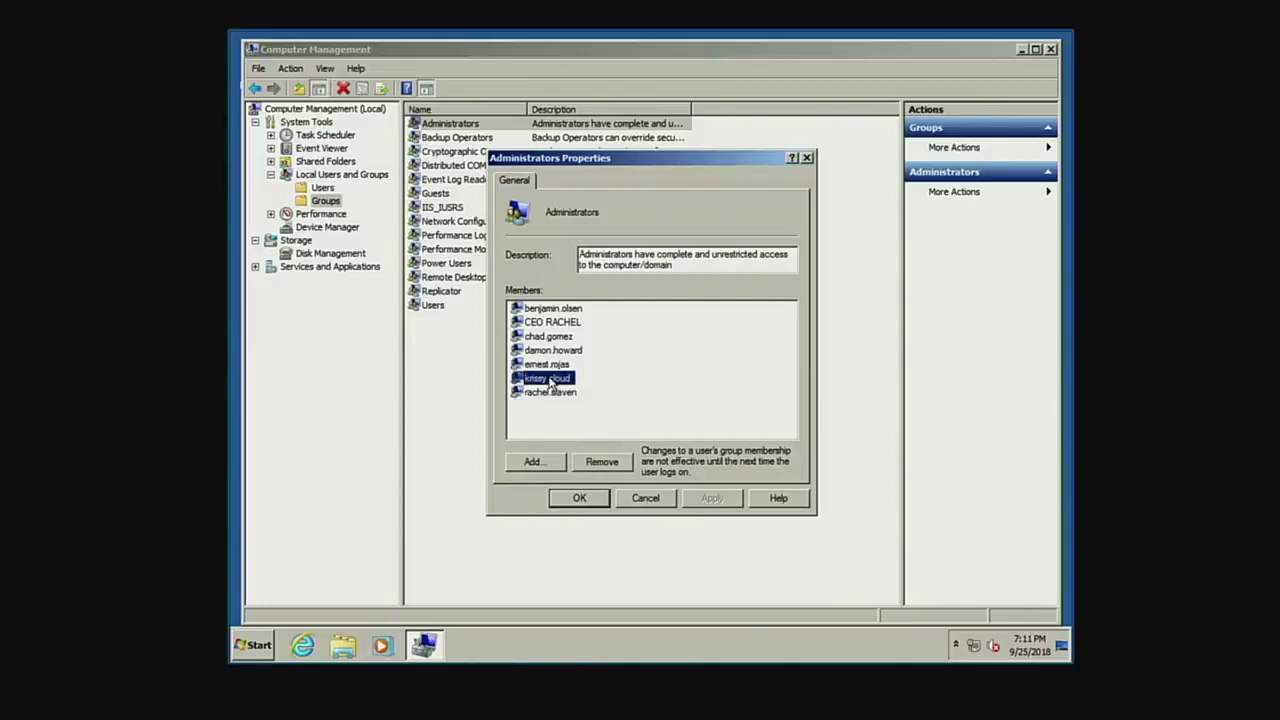
Remove all seven members, including the CEO's account, from the Administrators group.
left_click(597, 464)
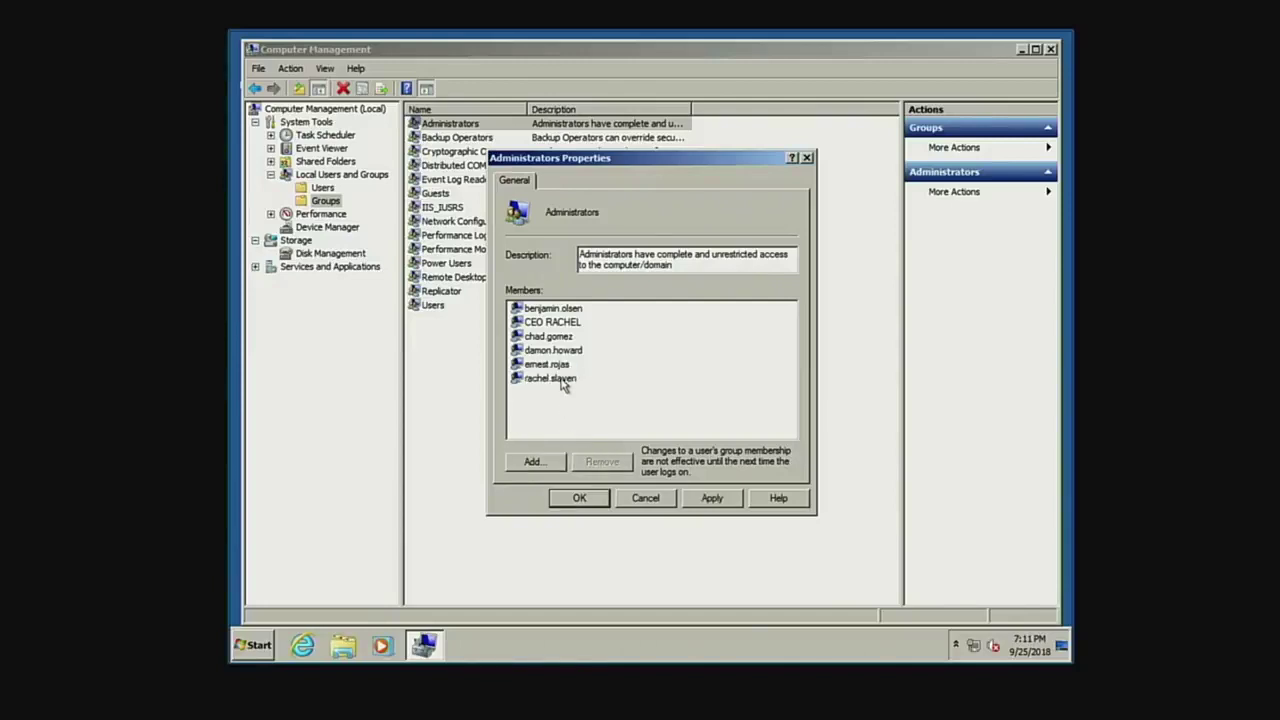
left_click(565, 379)
left_click(601, 461)
left_click(535, 368)
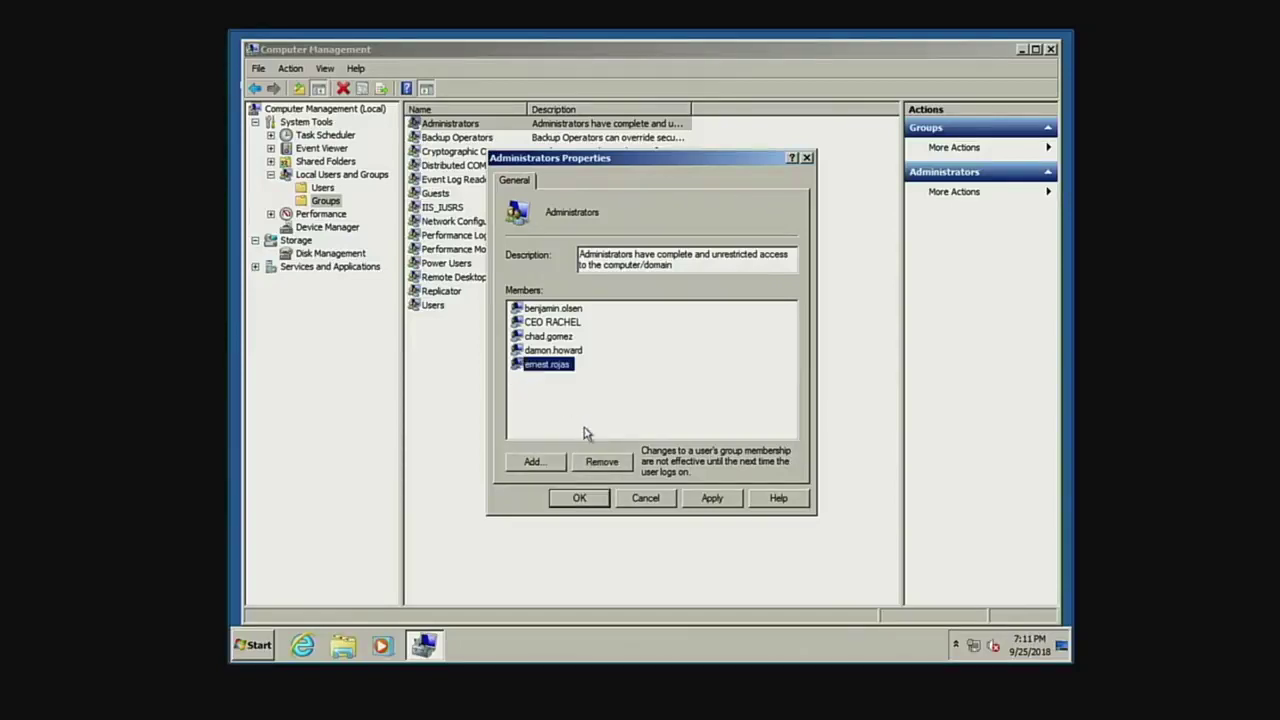
left_click(601, 461)
left_click(556, 350)
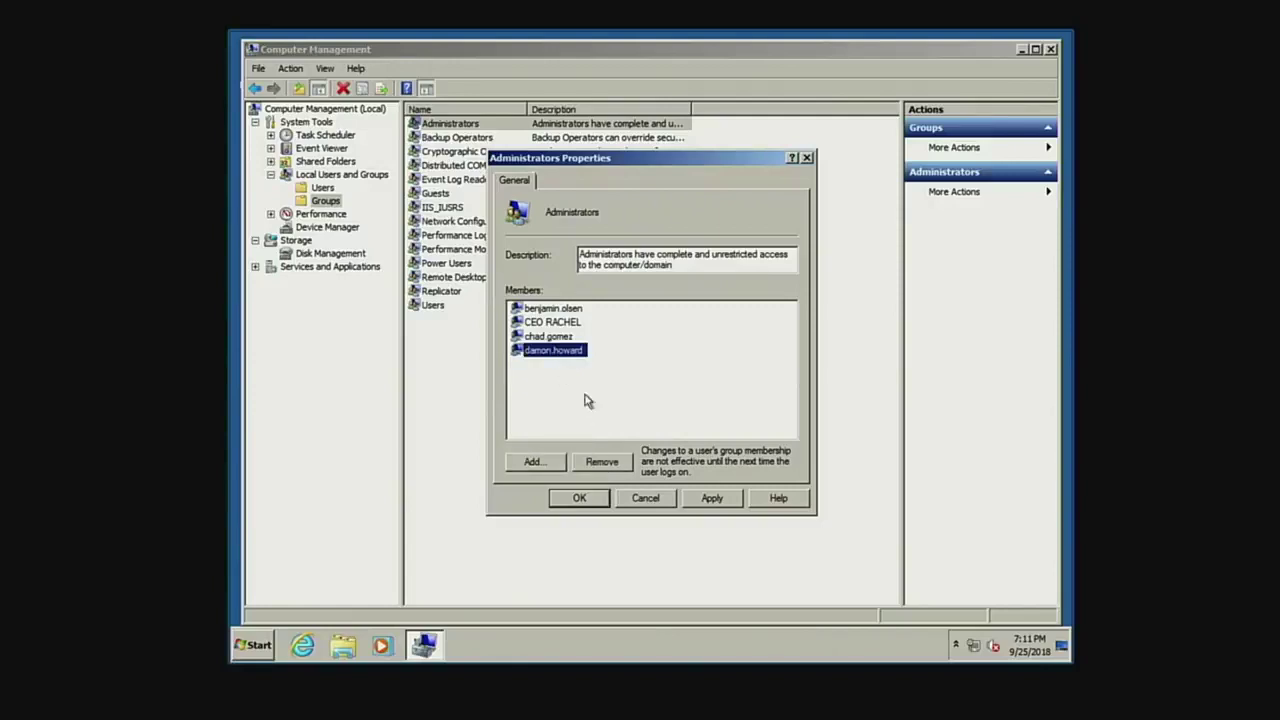
left_click(601, 461)
left_click(558, 337)
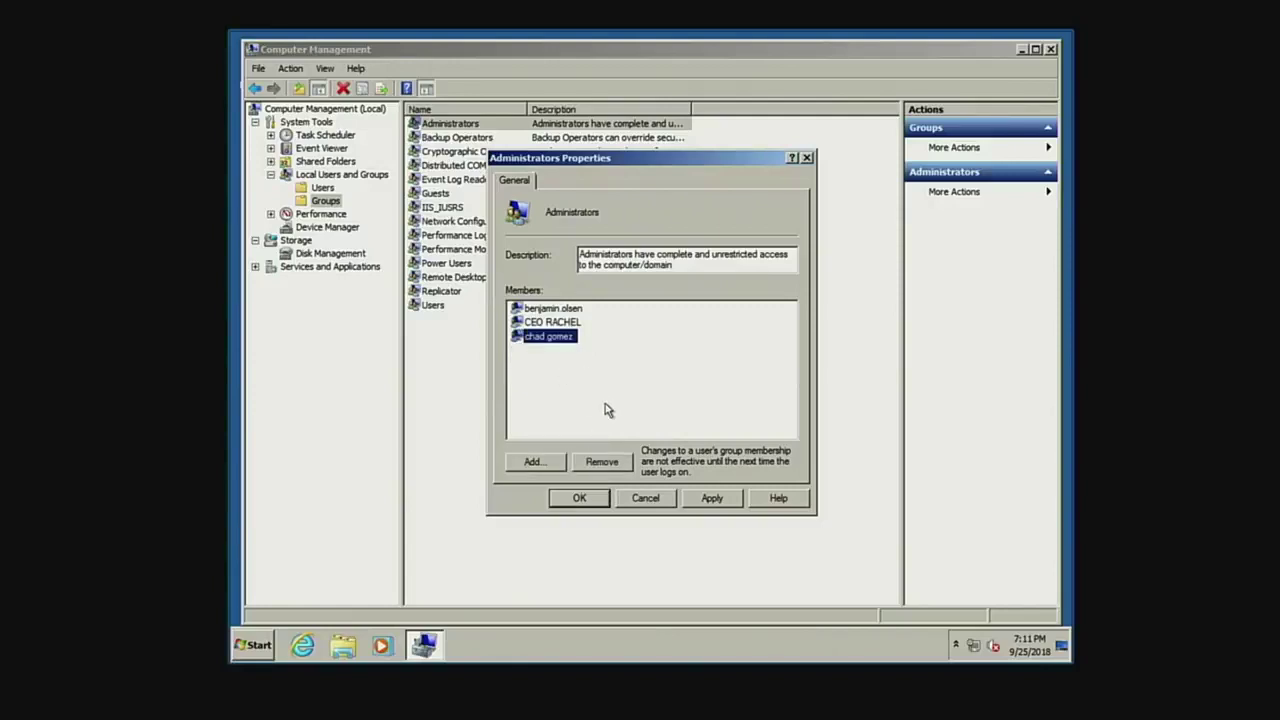
left_click(601, 461)
left_click(548, 322)
left_click(601, 461)
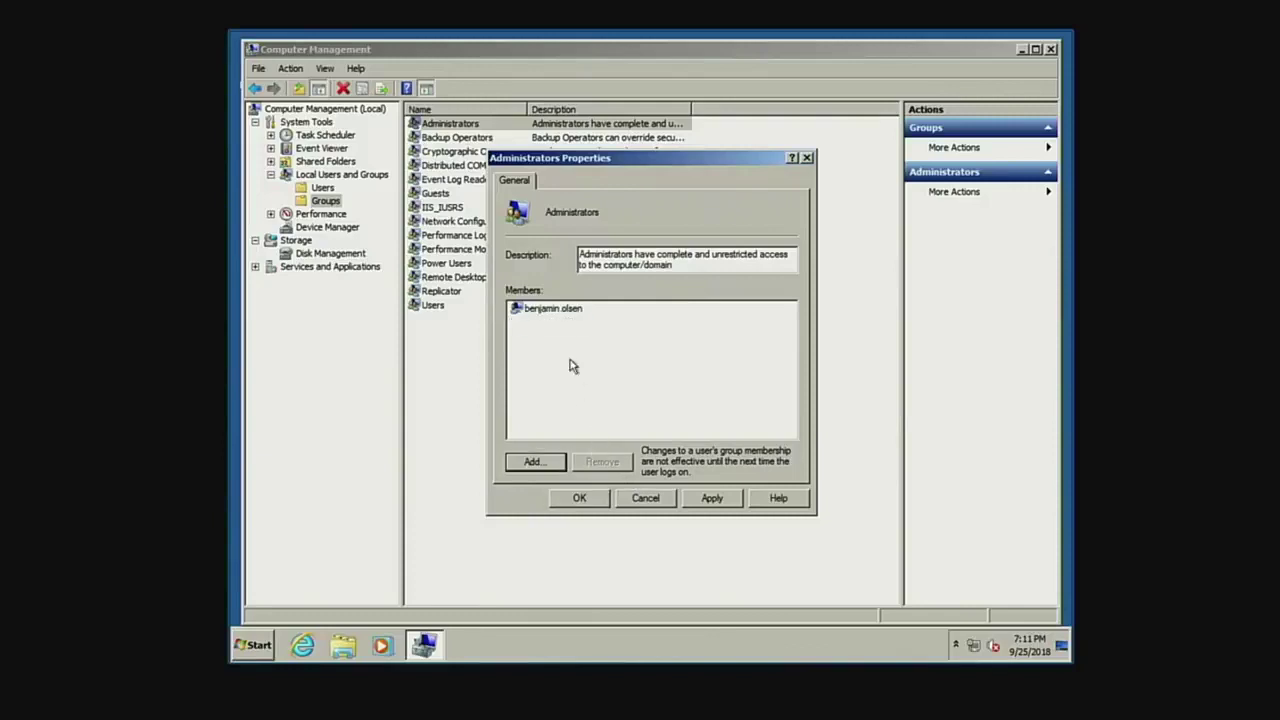
left_click(556, 311)
left_click(598, 462)
Try applying the removals, dismiss the built-in accounts error, and discard the changes so all members remain.
left_click(716, 498)
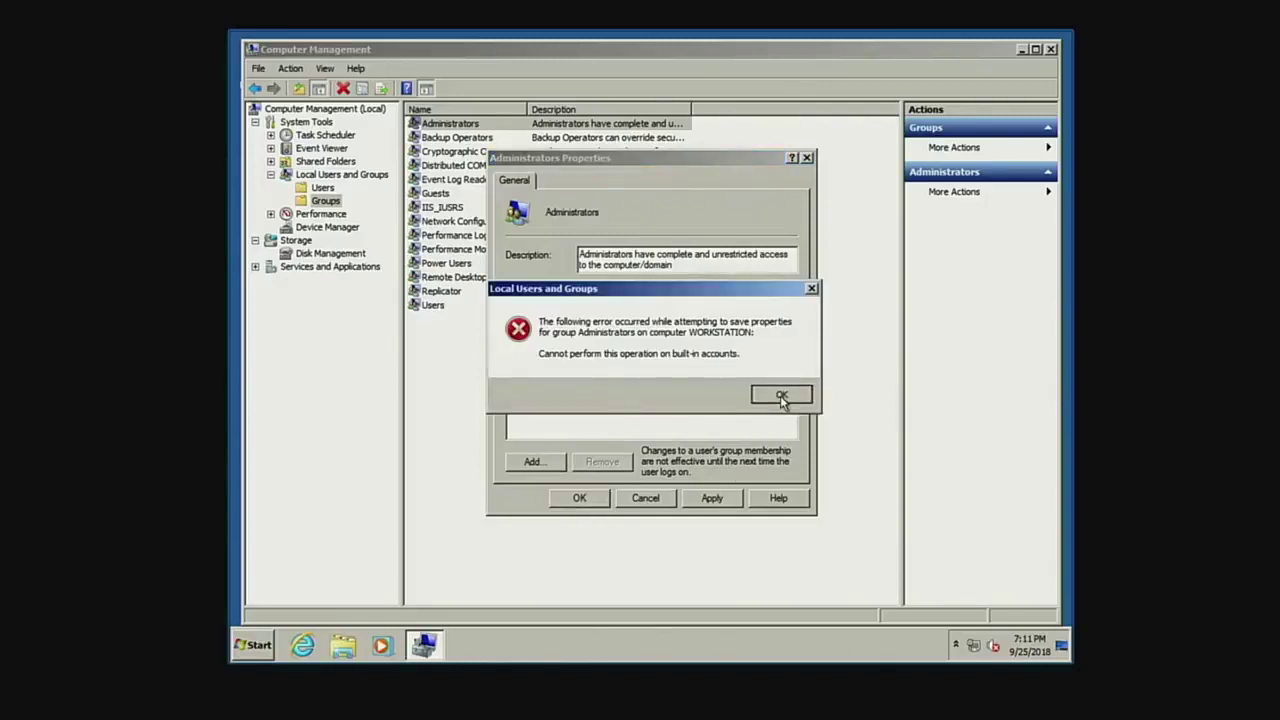
left_click(782, 397)
left_click(533, 462)
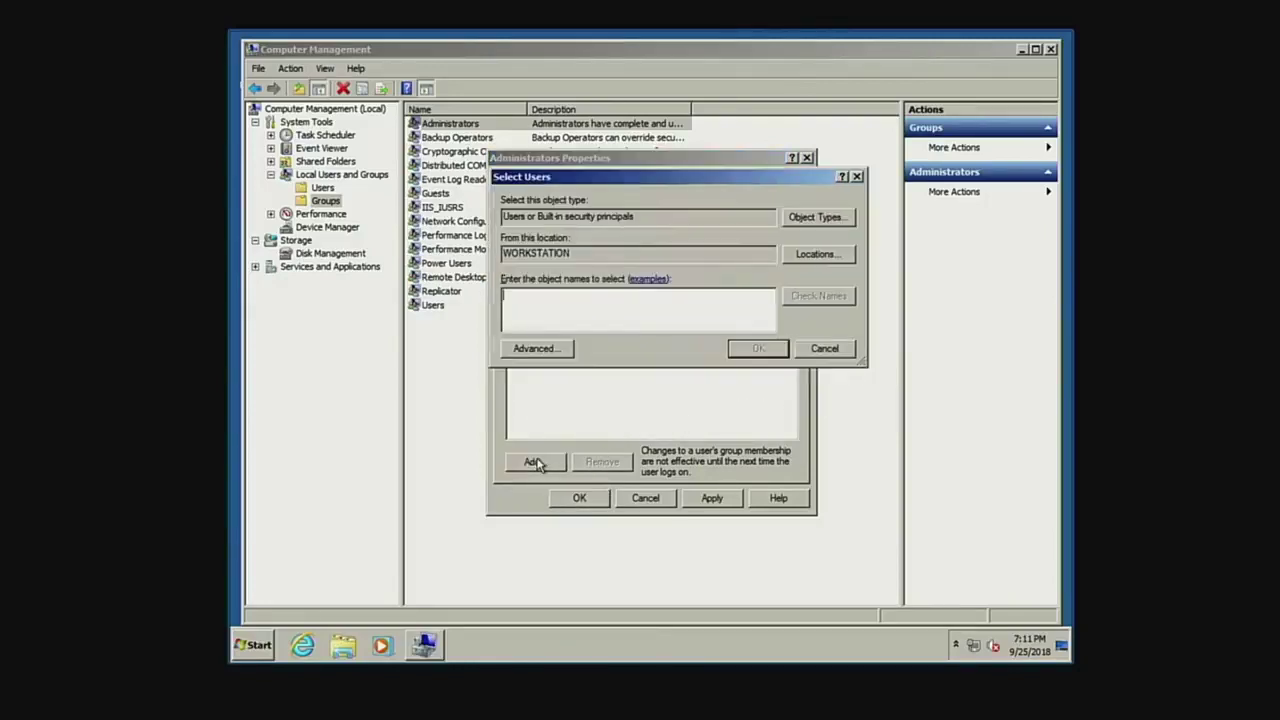
left_click(815, 350)
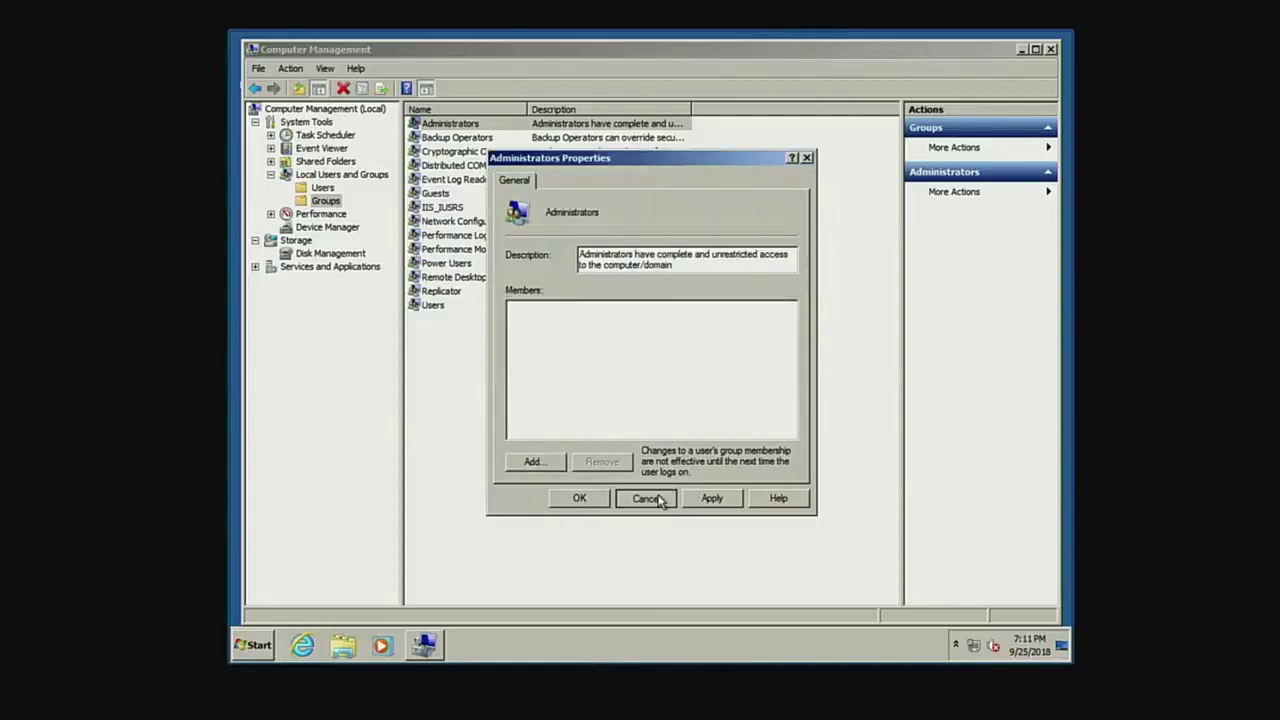
left_click(658, 498)
double_click(447, 125)
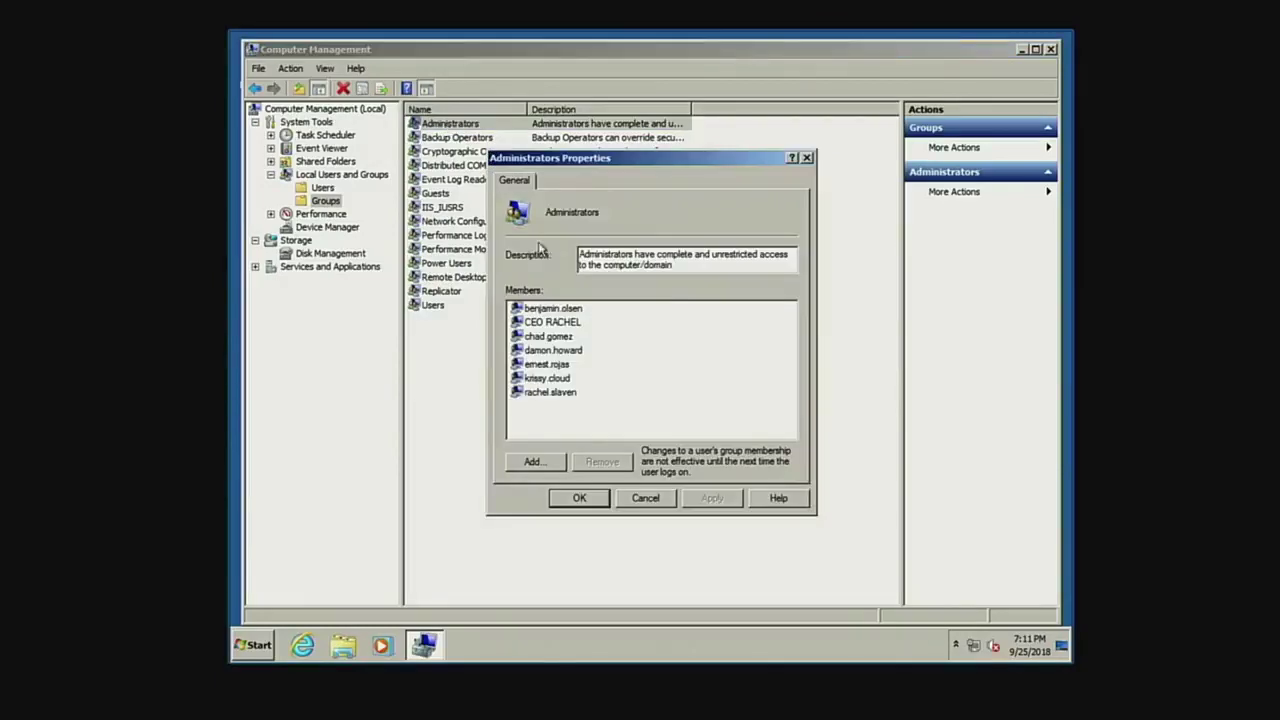
left_click(560, 322)
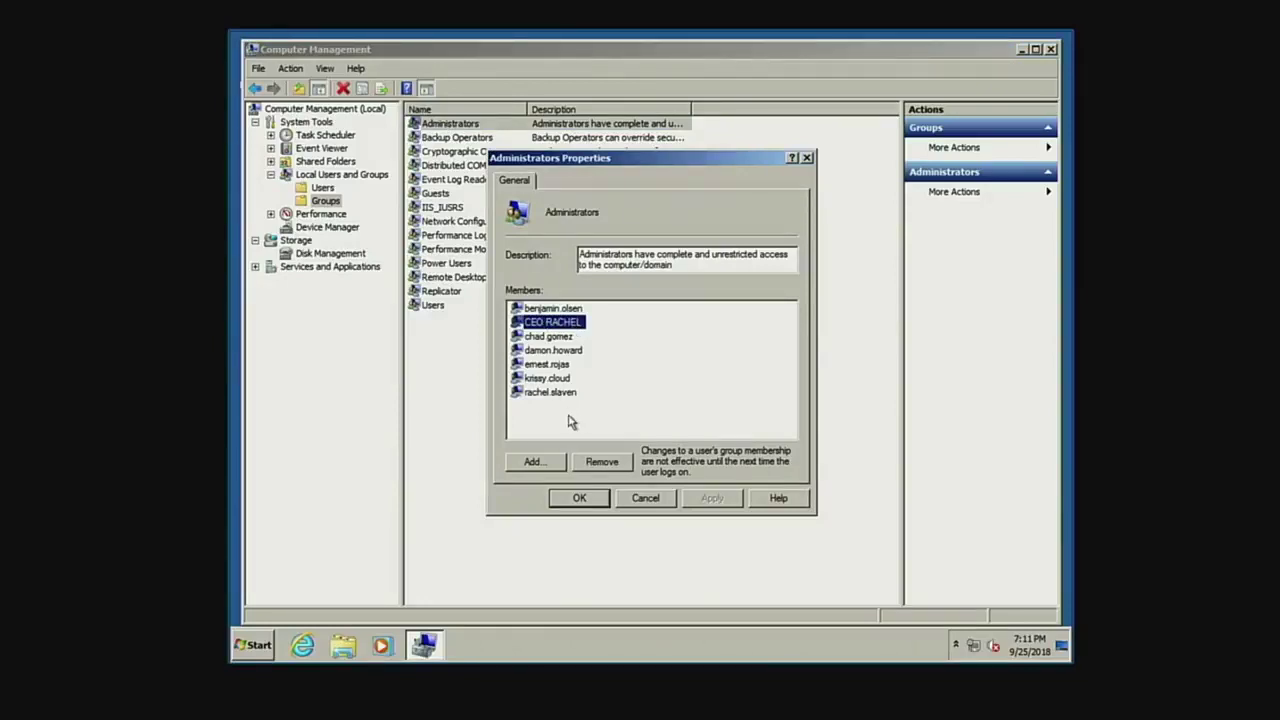
left_click(580, 497)
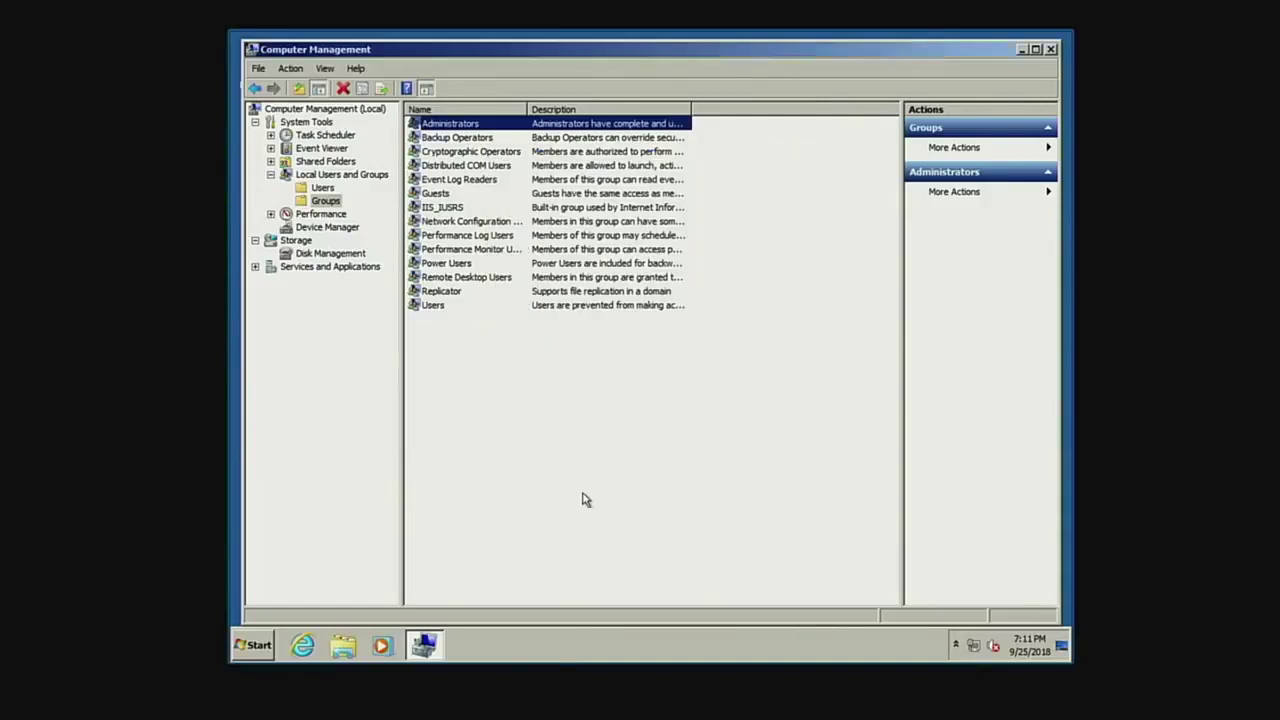
Rename the CEO's local user account to 'Administrator' and return to the Groups list.
left_click(324, 188)
left_click(466, 139)
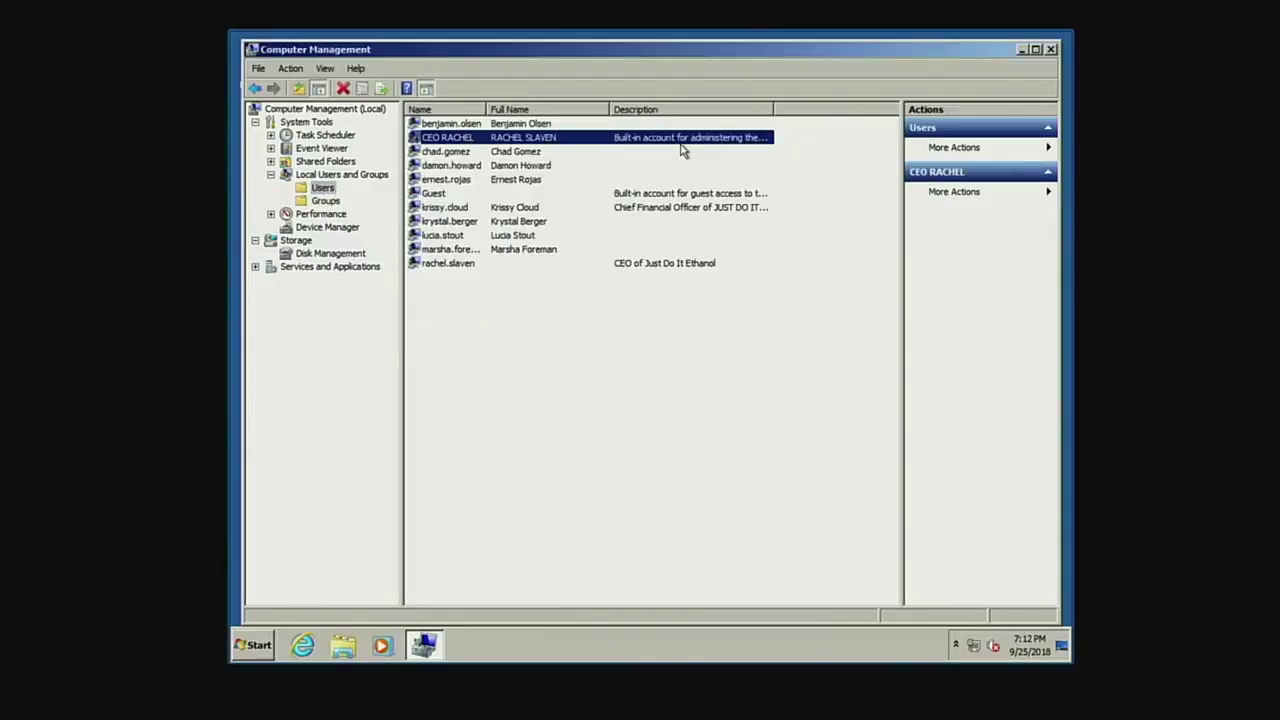
left_click(517, 127)
right_click(513, 136)
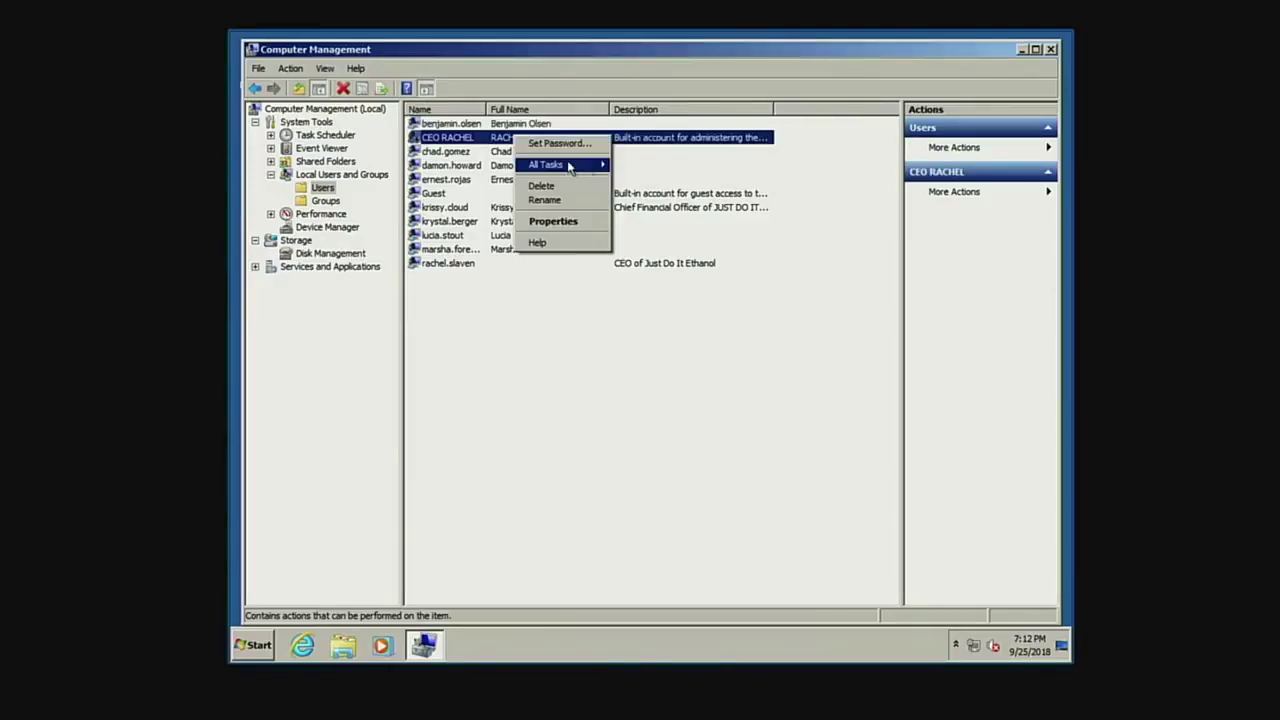
left_click(565, 200)
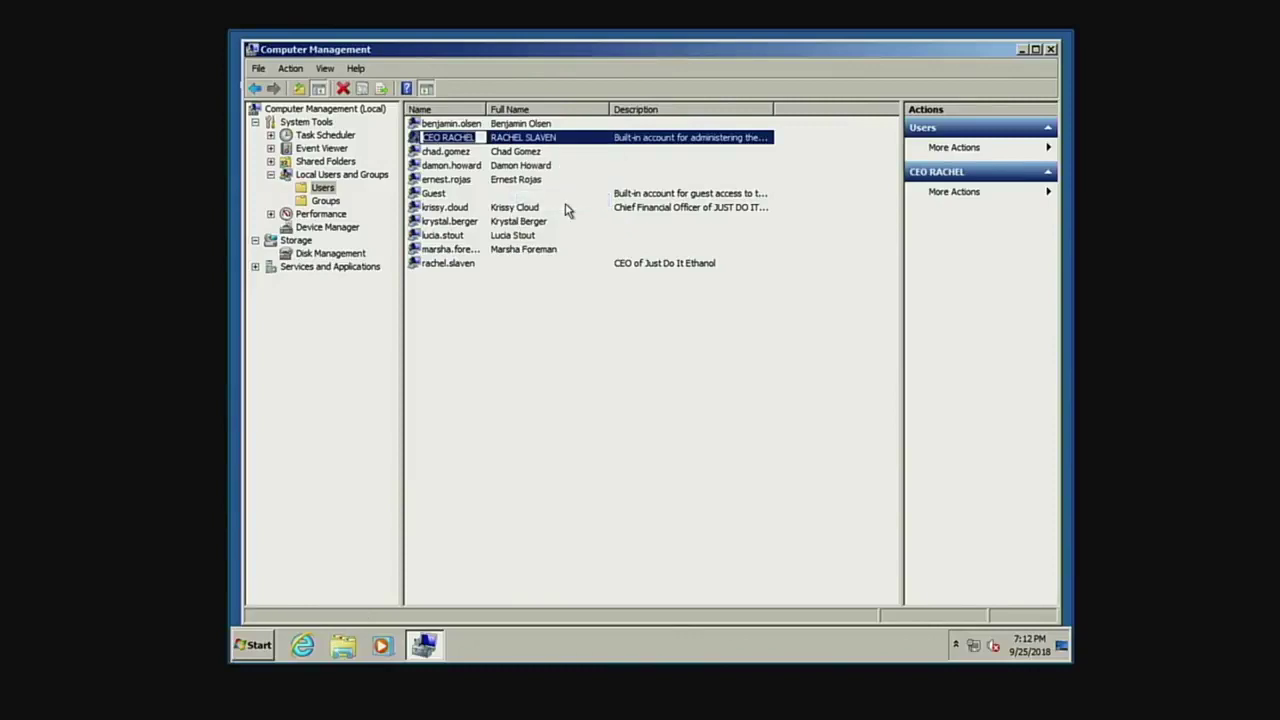
type("Administrator")
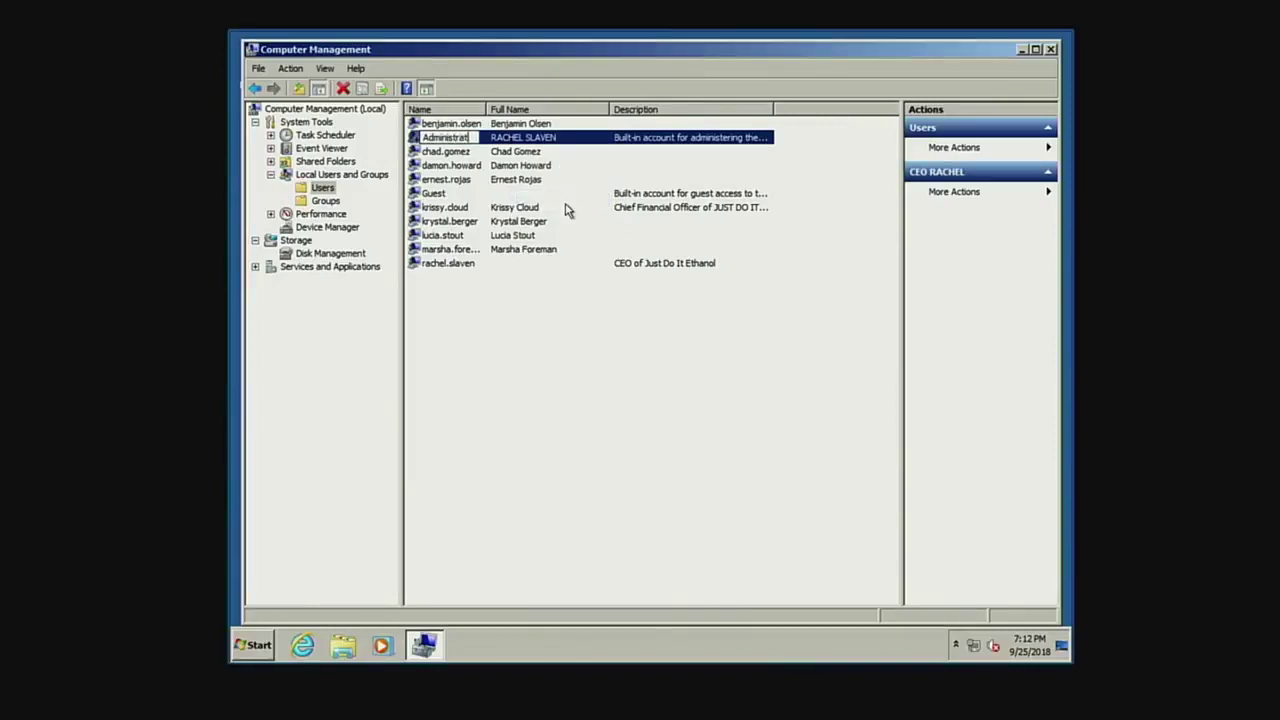
key("BackSpace")
key("BackSpace")
type("or")
key("Return")
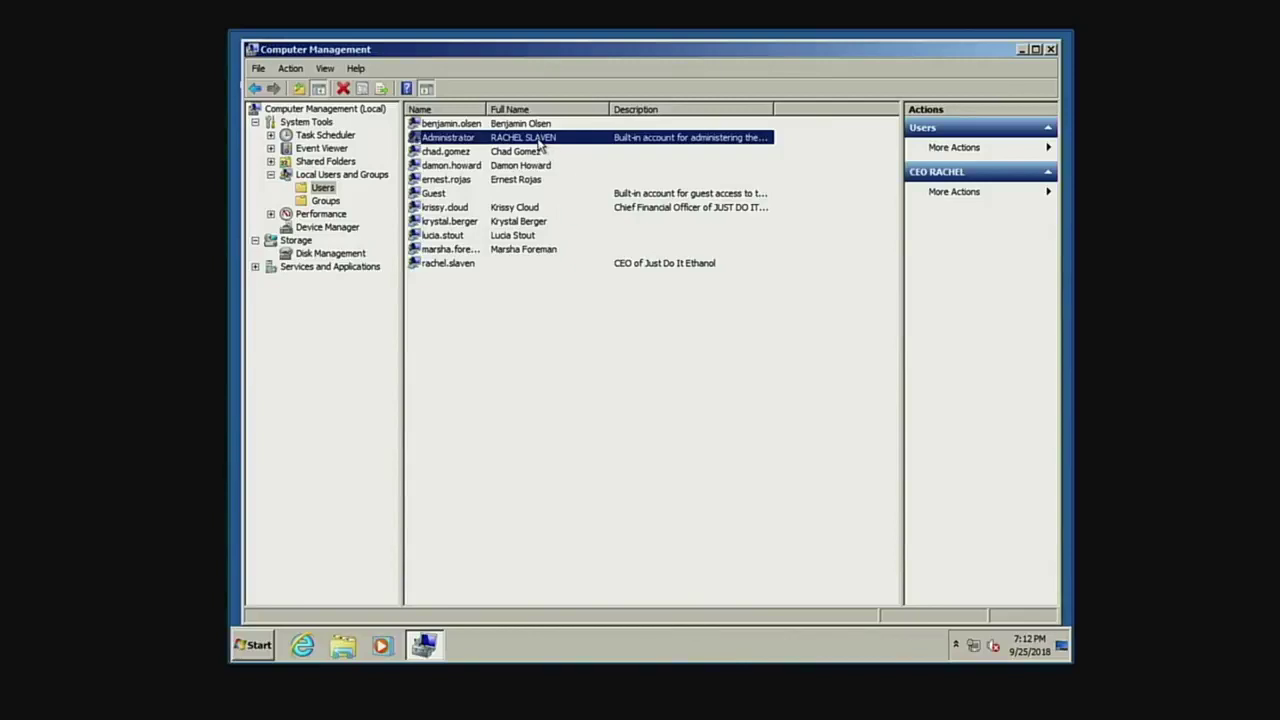
right_click(540, 145)
key("Escape")
left_click(326, 201)
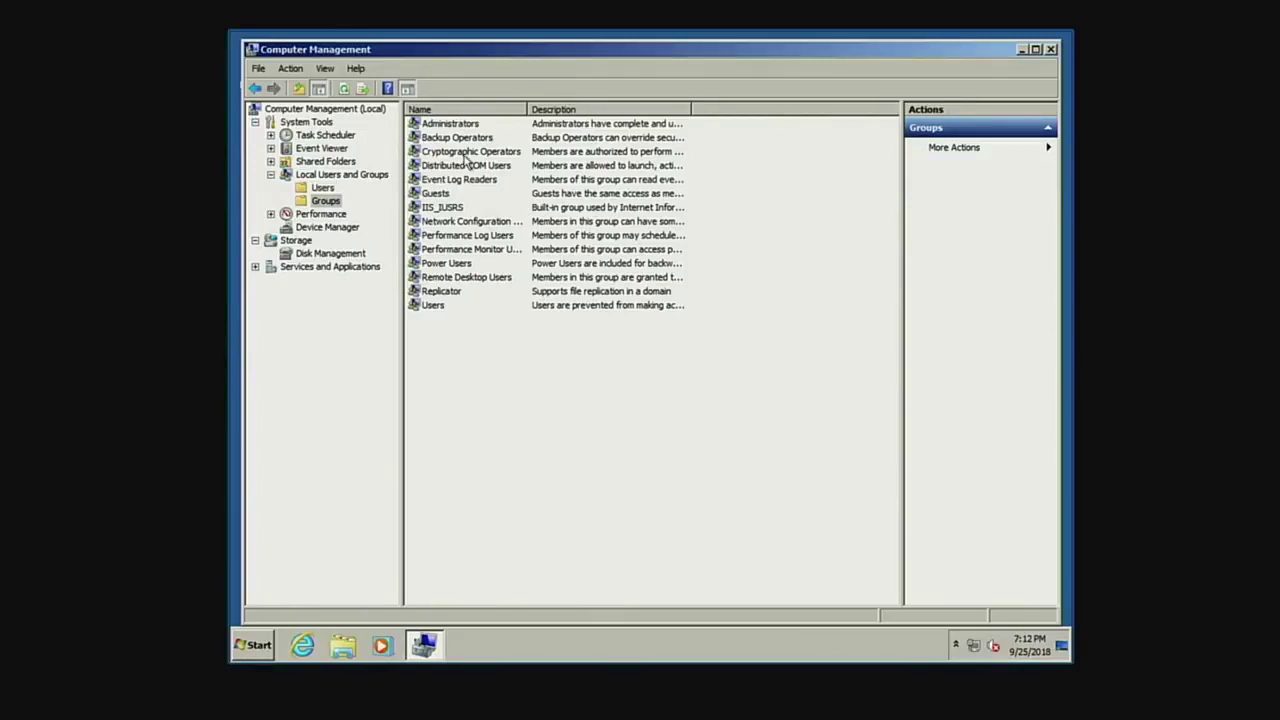
Check the Remote Desktop Users group members, then close Computer Management.
left_click(462, 264)
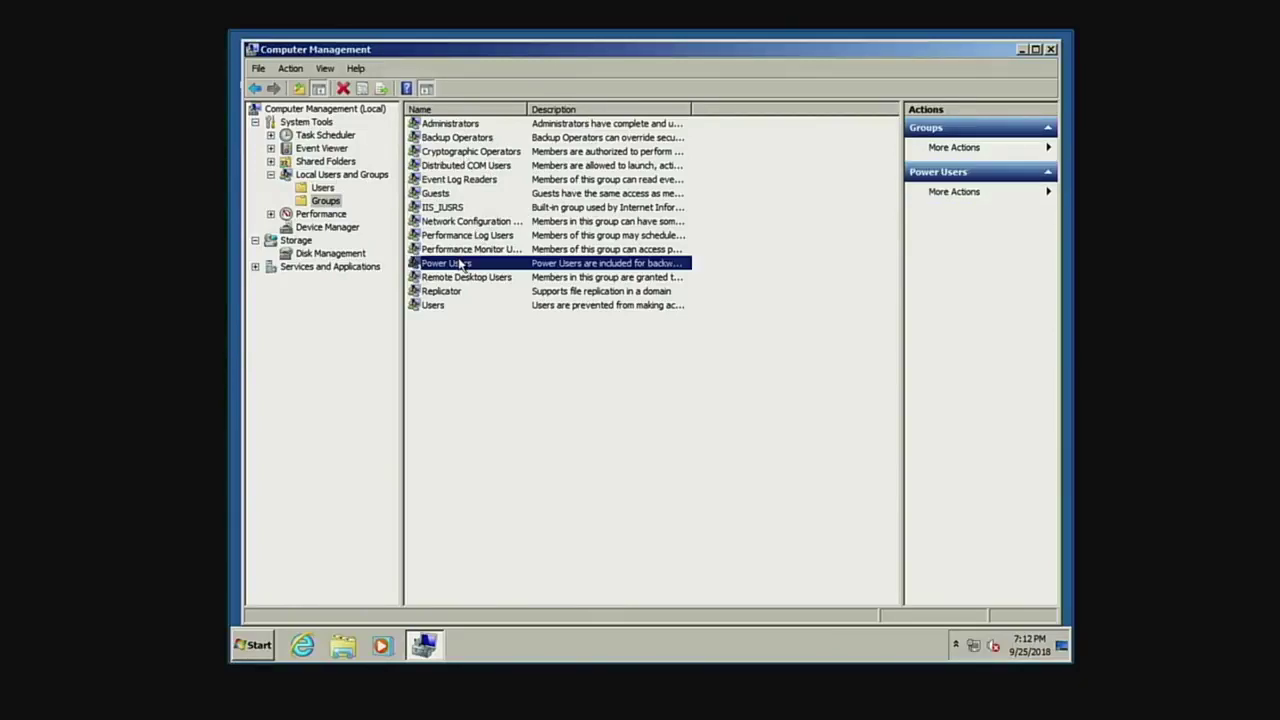
double_click(466, 278)
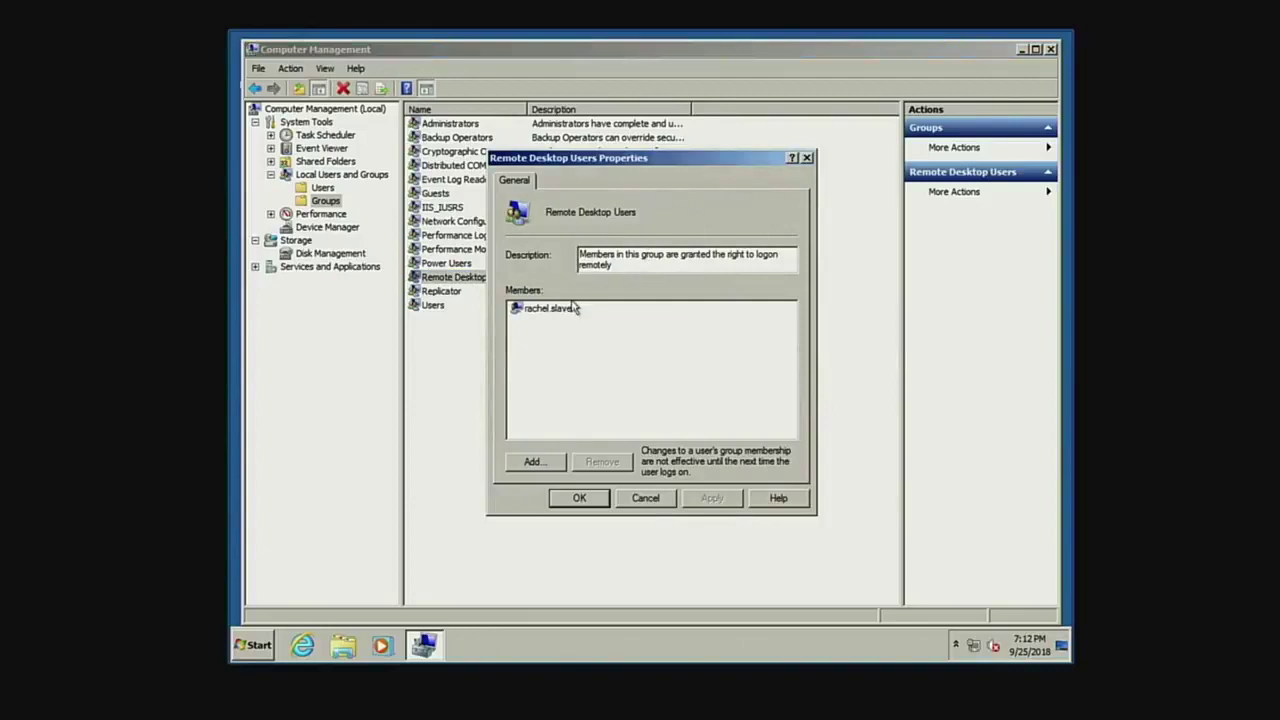
left_click(576, 498)
left_click(1050, 49)
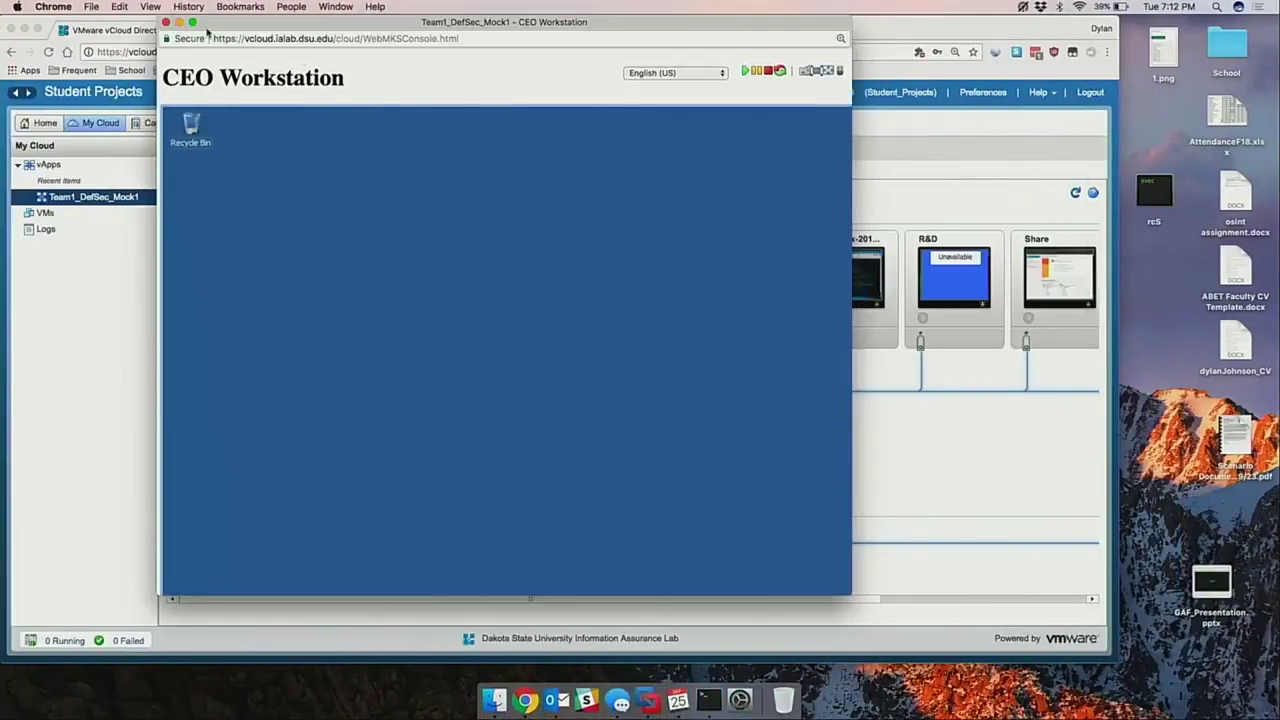
Close the CEO Workstation console and bring the HRM server console full screen at its sign-in screen.
left_click(166, 22)
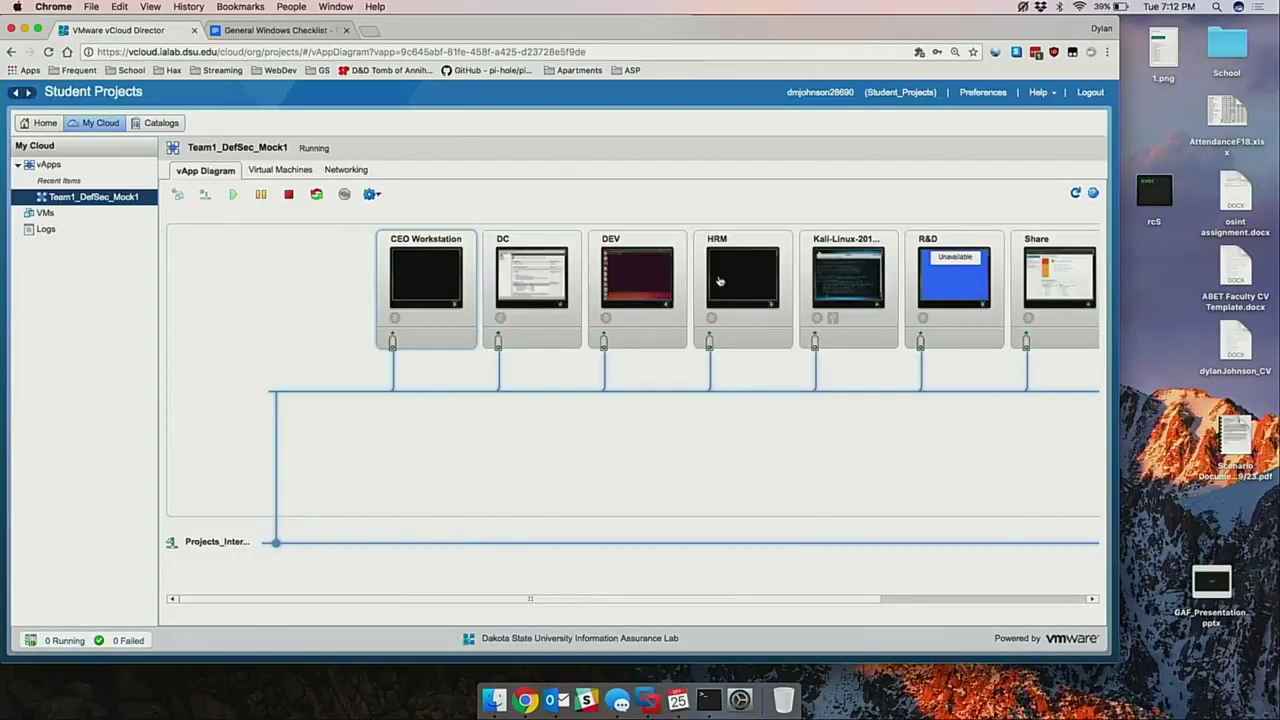
right_click(524, 700)
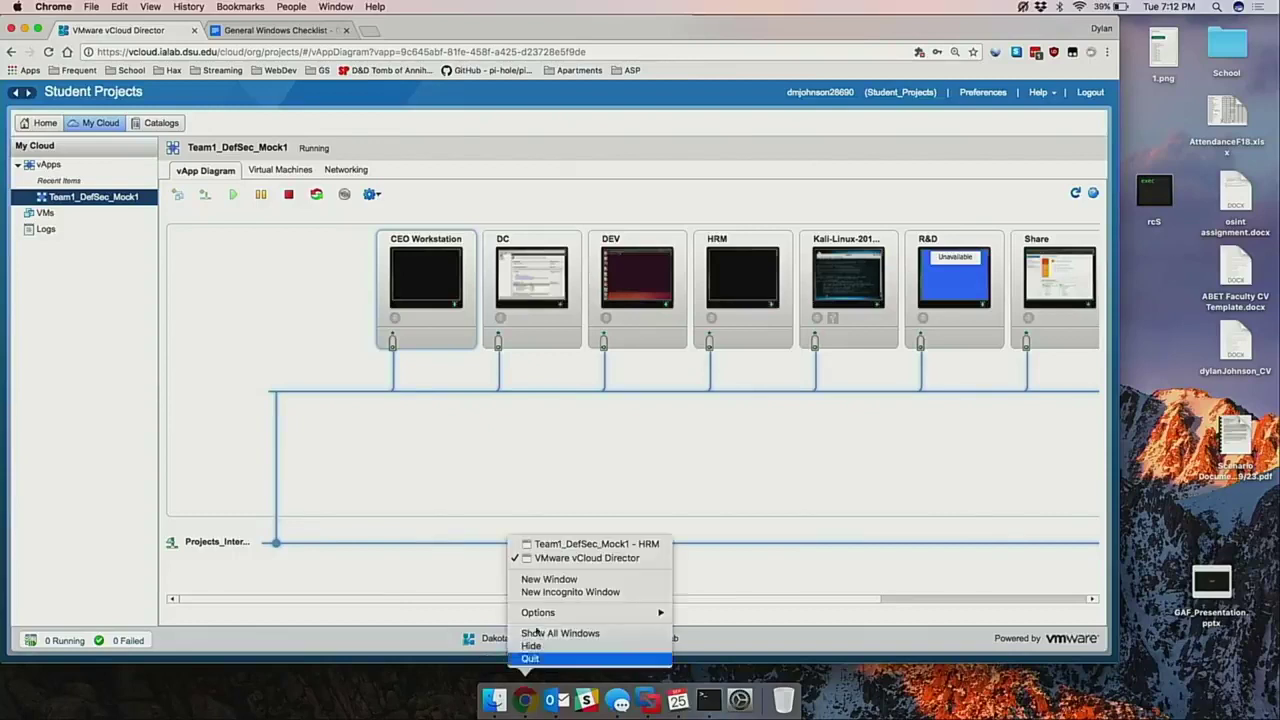
left_click(546, 544)
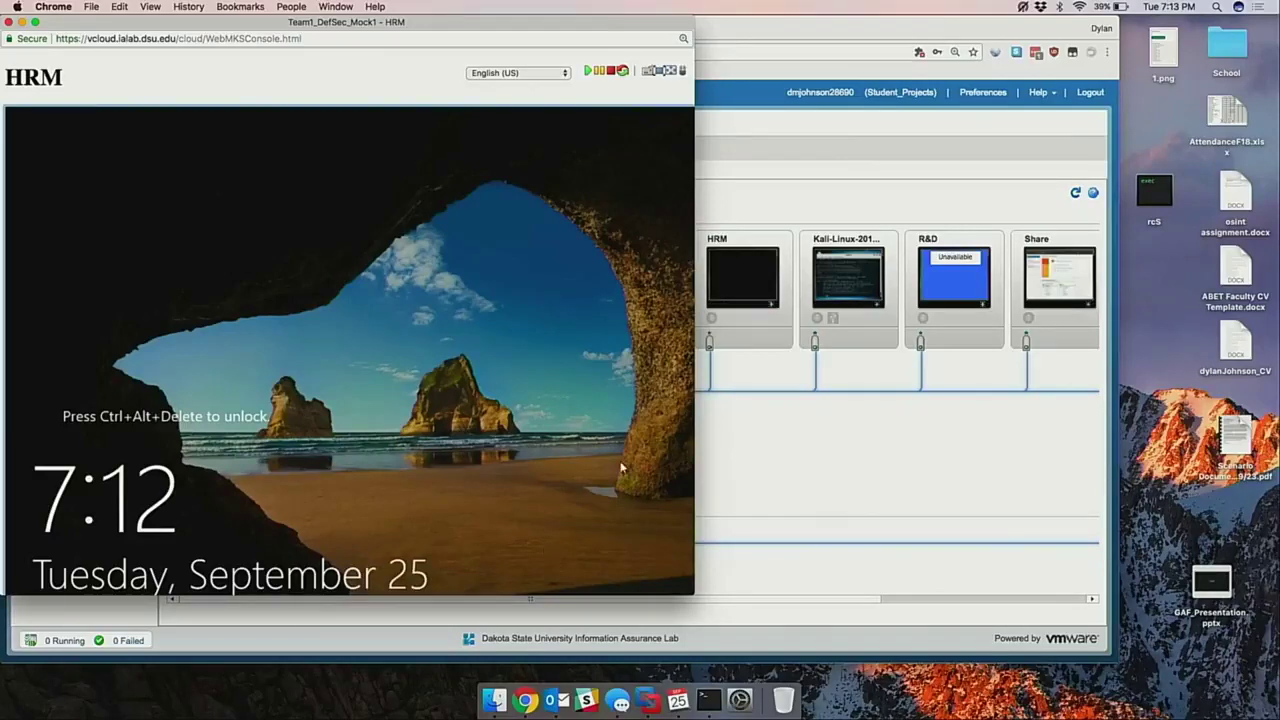
left_click(651, 74)
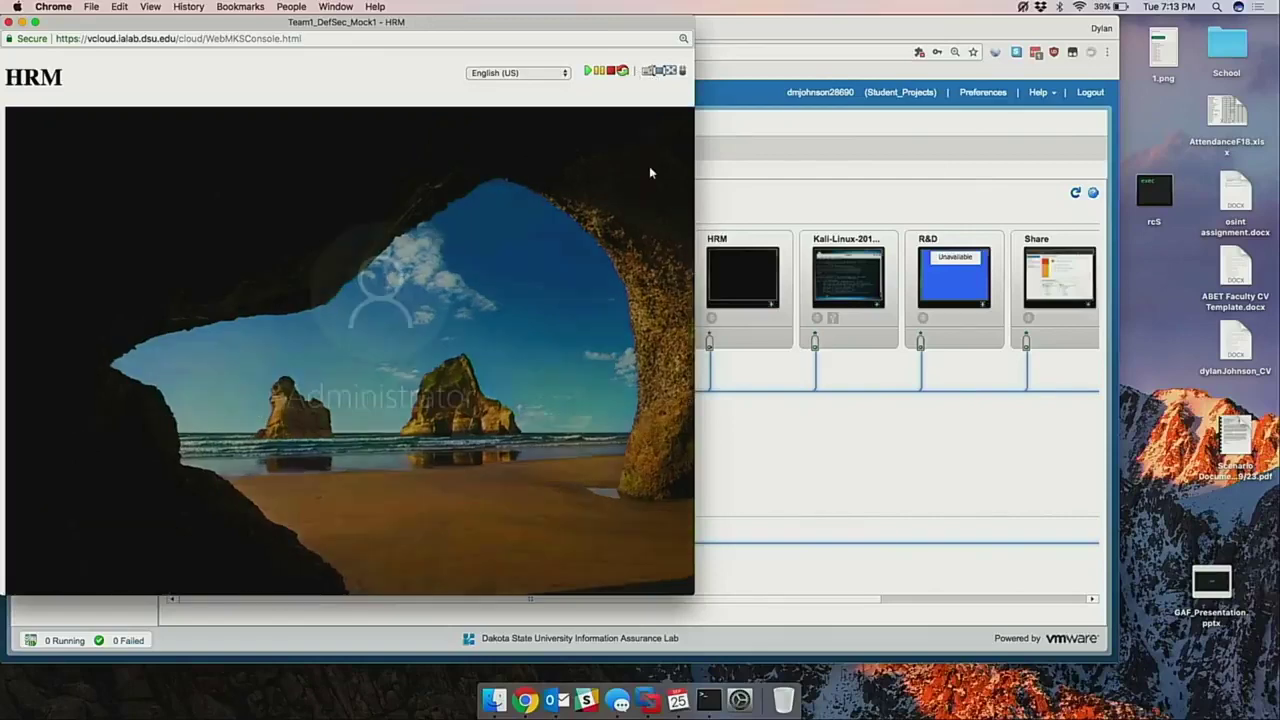
left_click_drag(694, 597, 972, 650)
left_click_drag(565, 30, 643, 30)
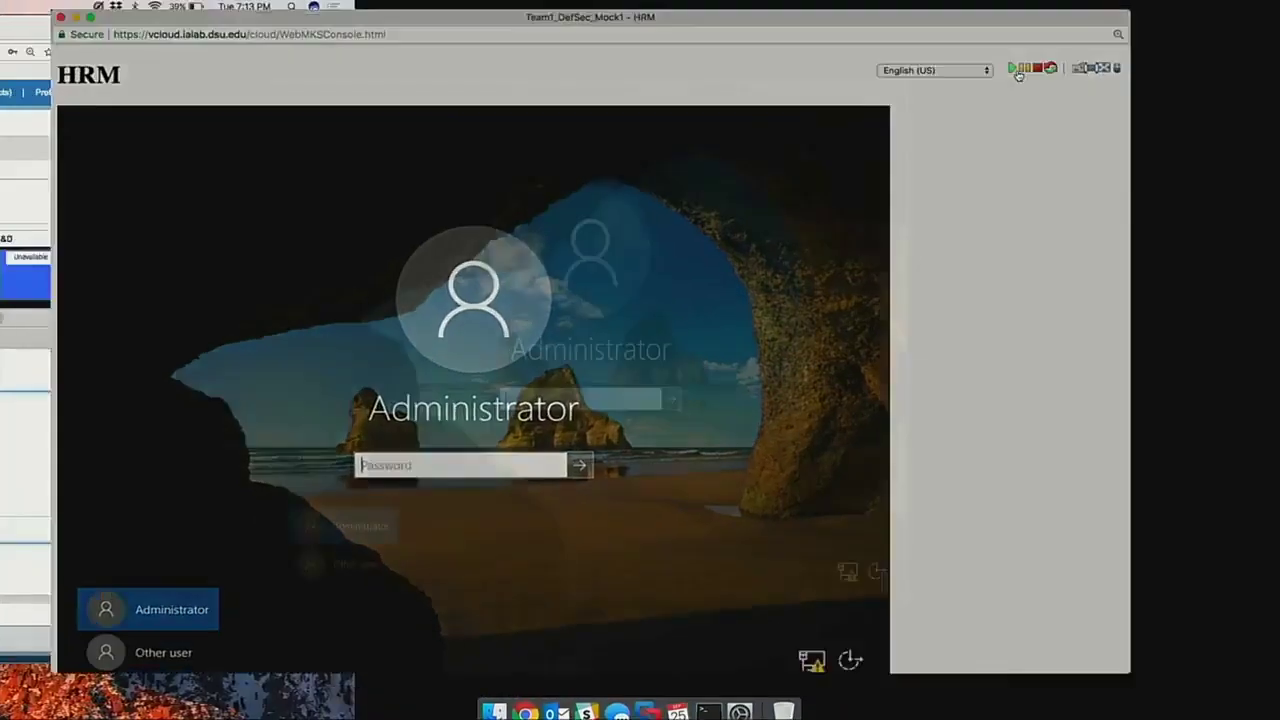
left_click(1018, 72)
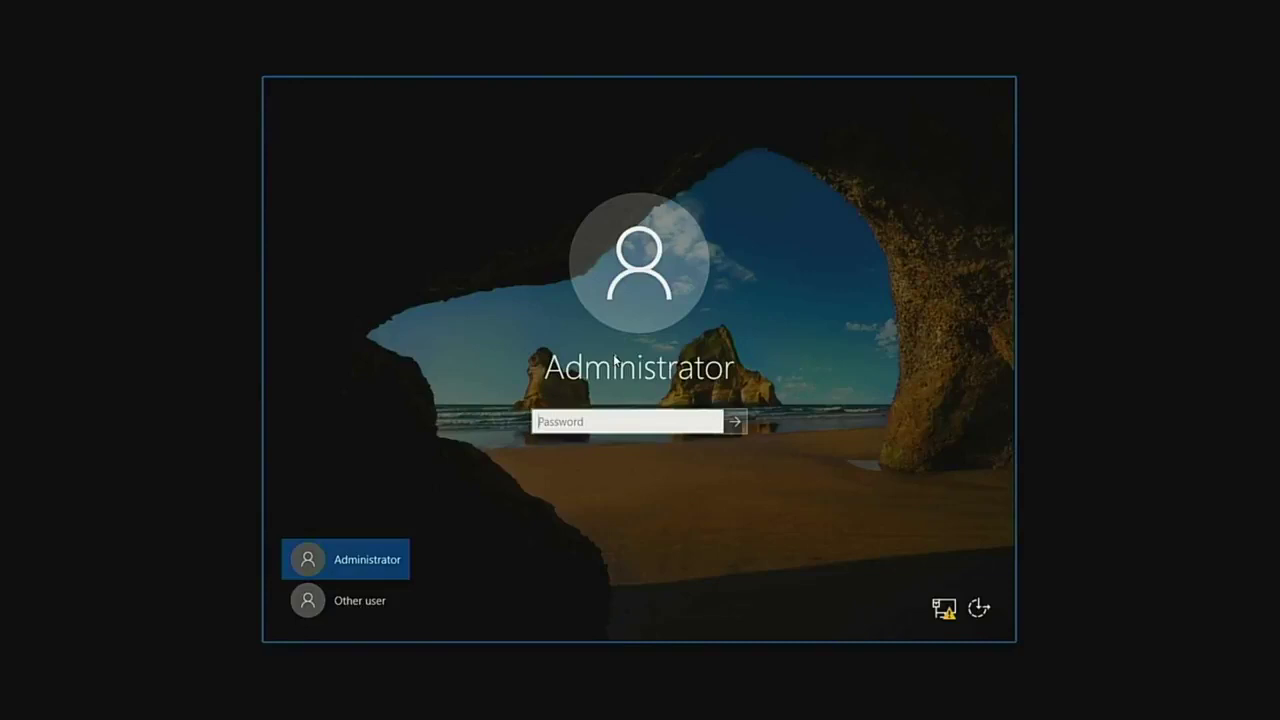
Switch to Other user and type the DOIT\Administrator user name.
left_click(370, 601)
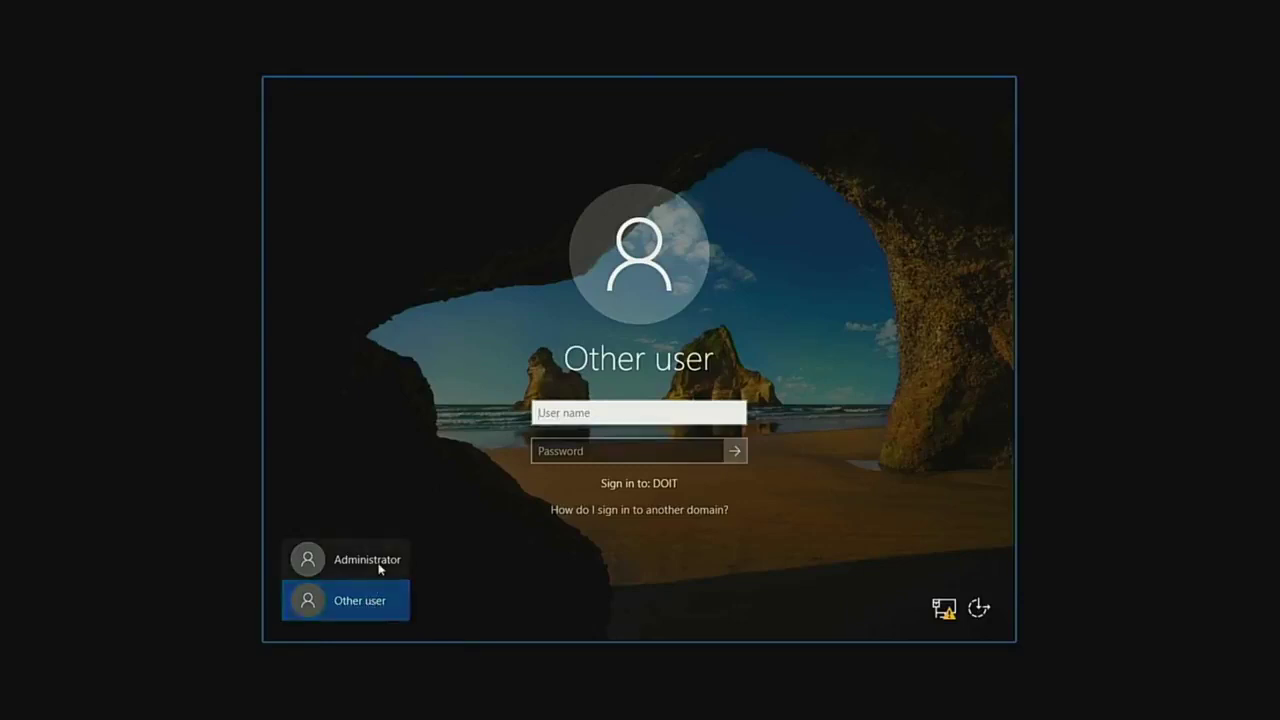
left_click(367, 565)
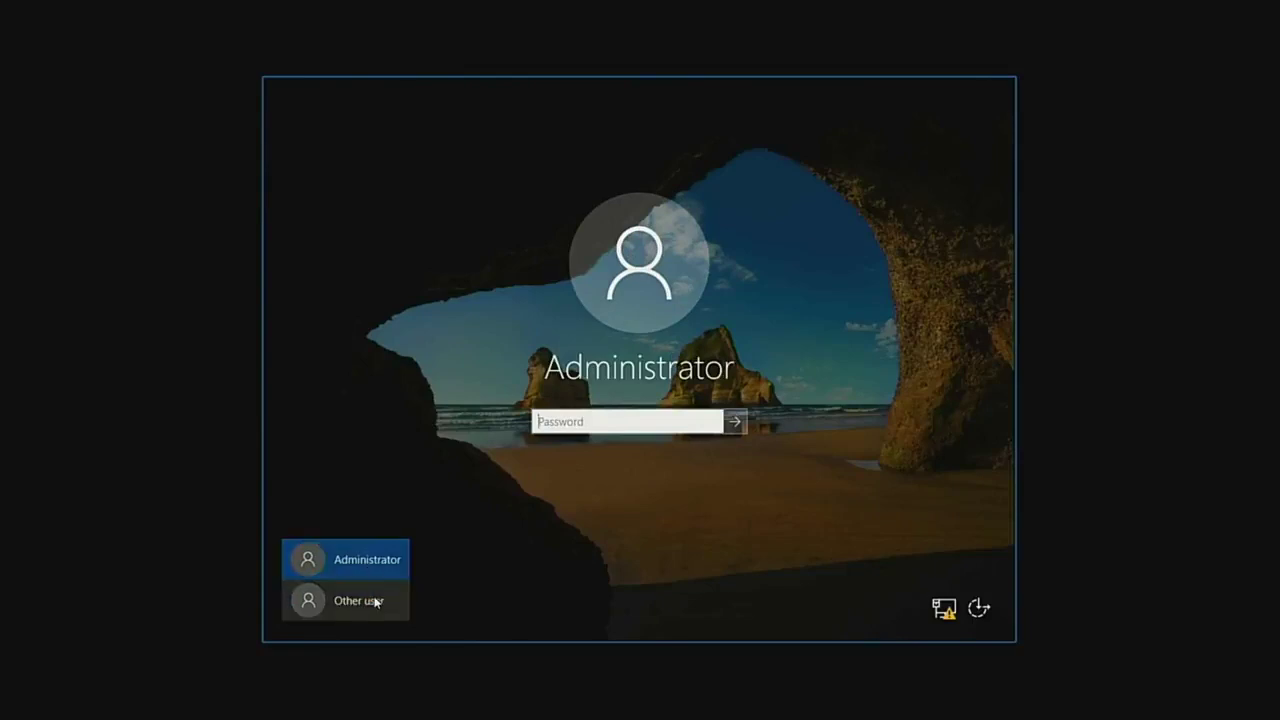
left_click(345, 600)
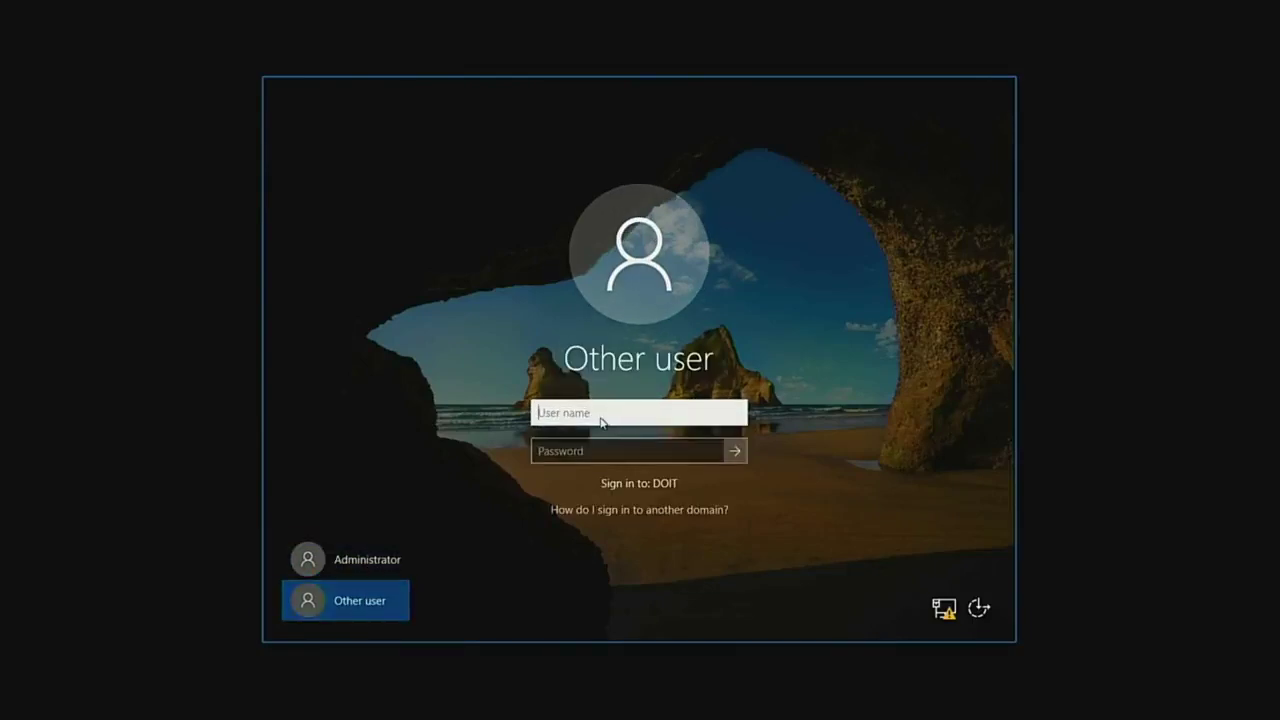
type("DOIT\\Aministartor")
key("Tab")
Fix the misspelled user name to DOIT\Administrator, enter the account password and sign in.
left_click(641, 417)
key("BackSpace")
key("BackSpace")
key("BackSpace")
key("BackSpace")
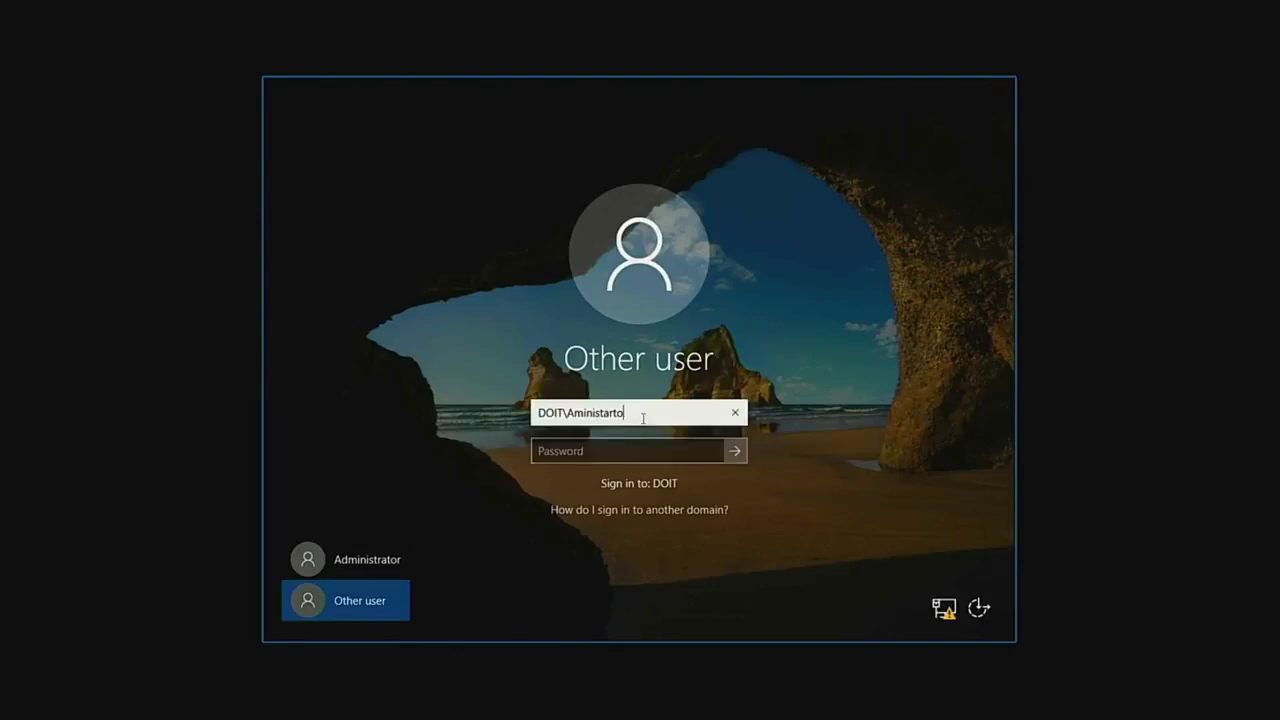
key("BackSpace")
type("rator")
key("Tab")
left_click(580, 414)
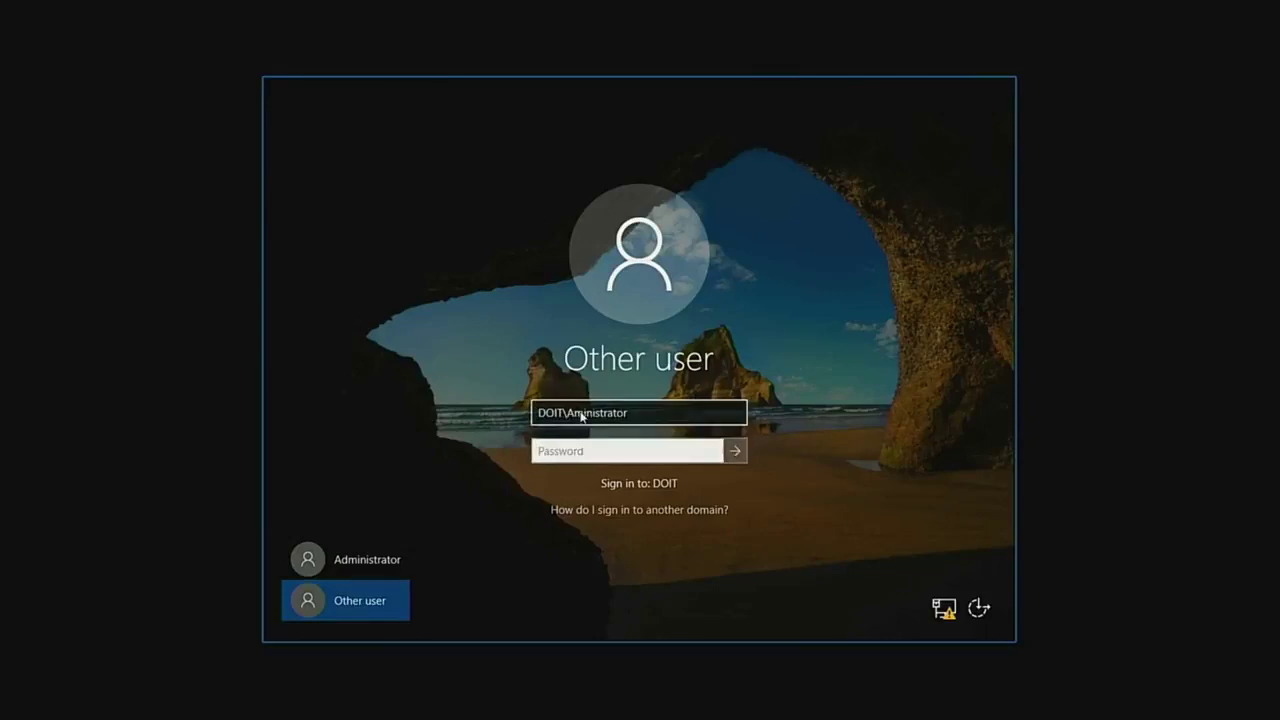
type("d")
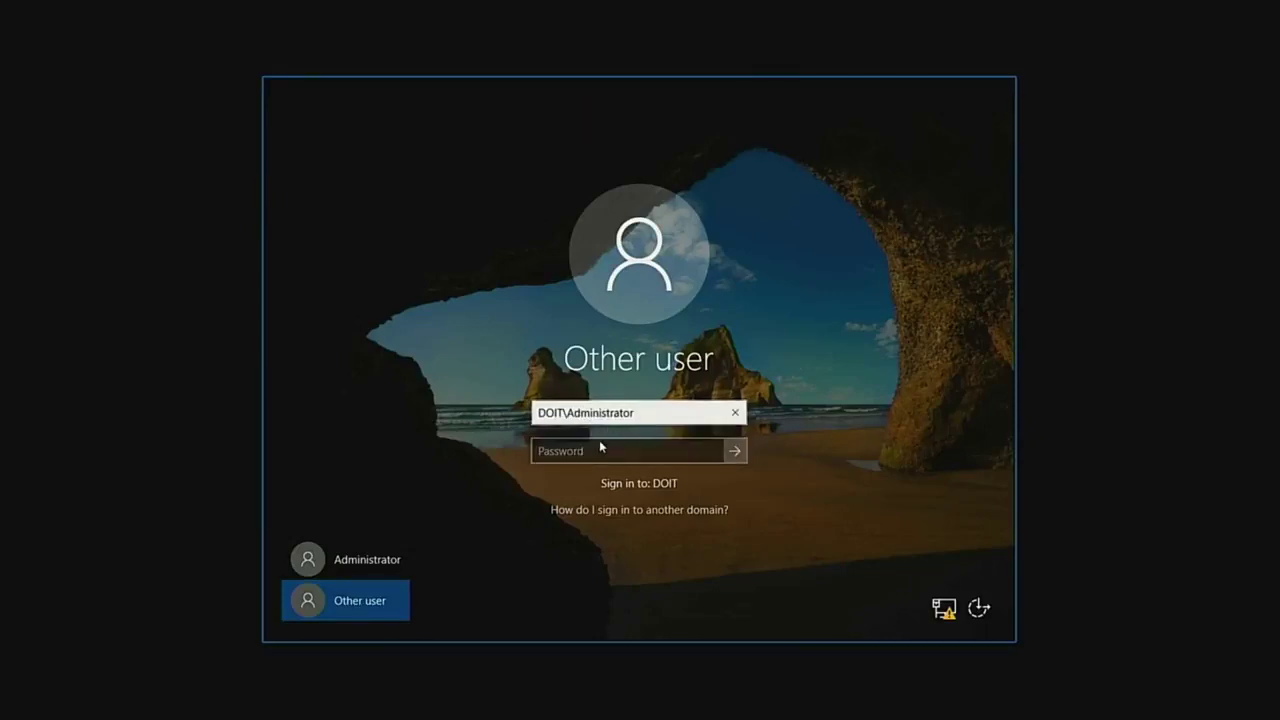
left_click(600, 446)
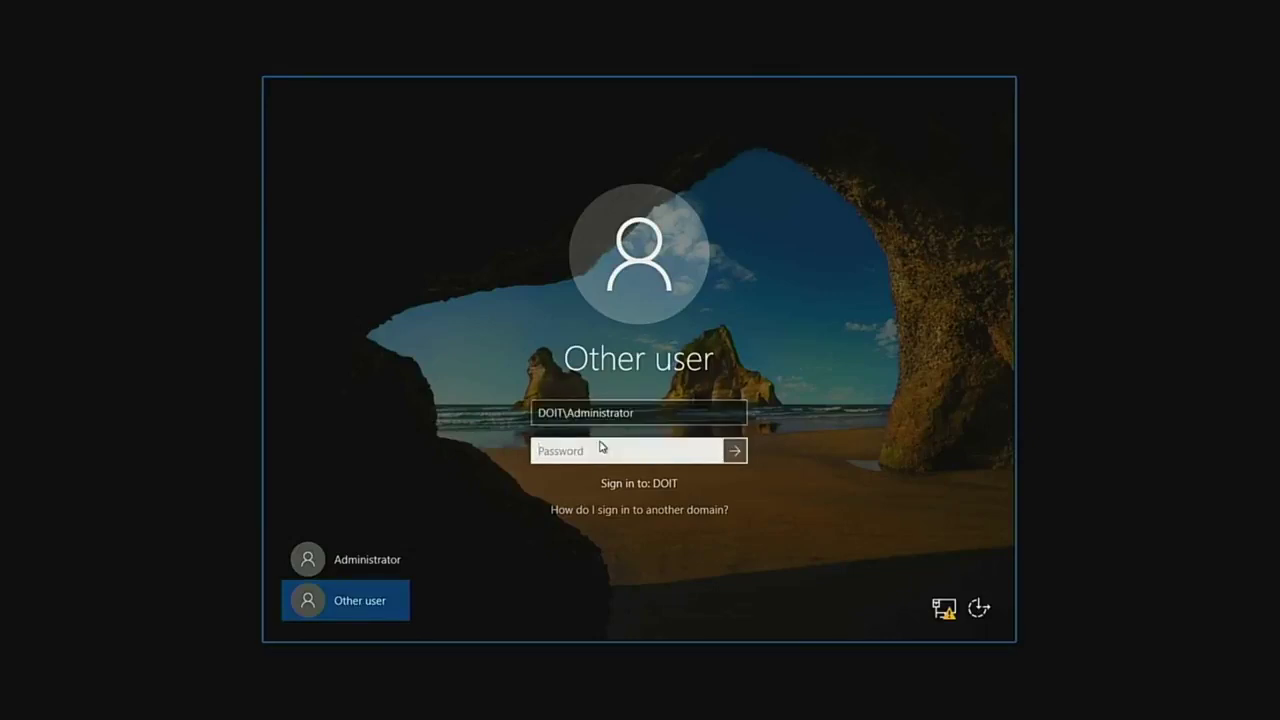
type("•••••••••••")
key("Return")
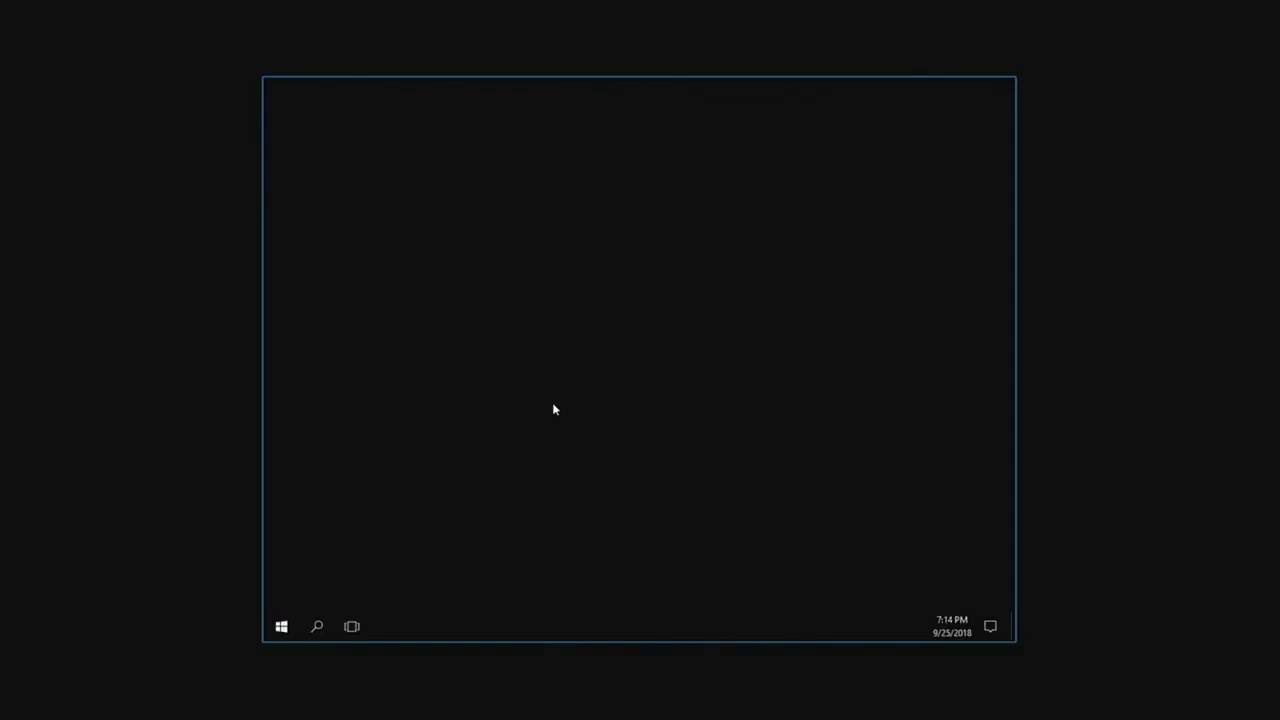
Restore the full-screen console, minimize Server Manager and close the Windows Update settings window.
key("Escape")
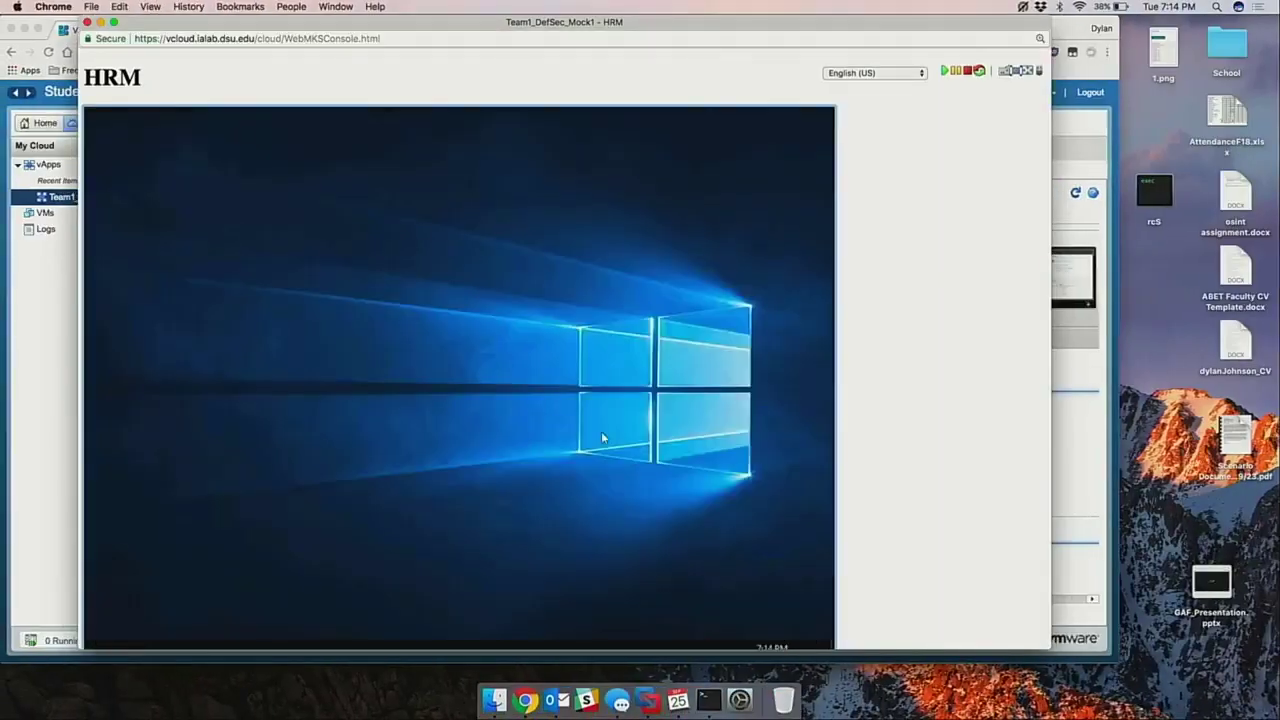
left_click(1027, 75)
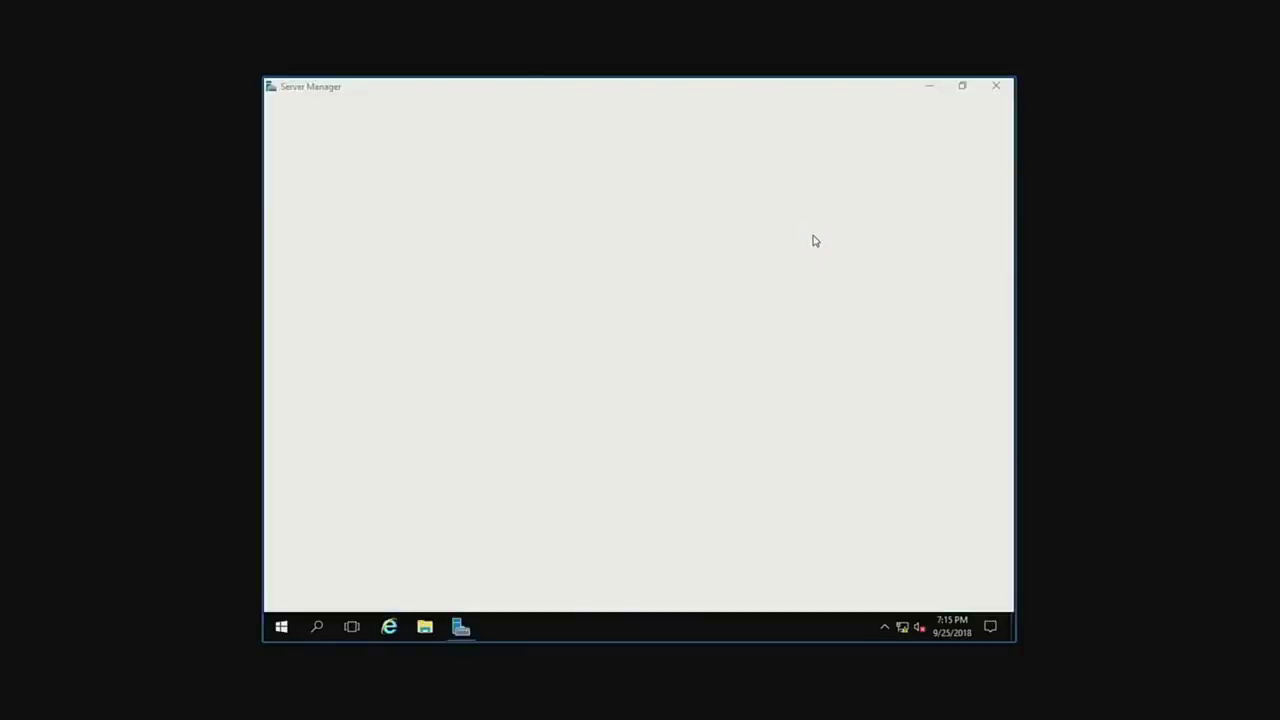
left_click(932, 87)
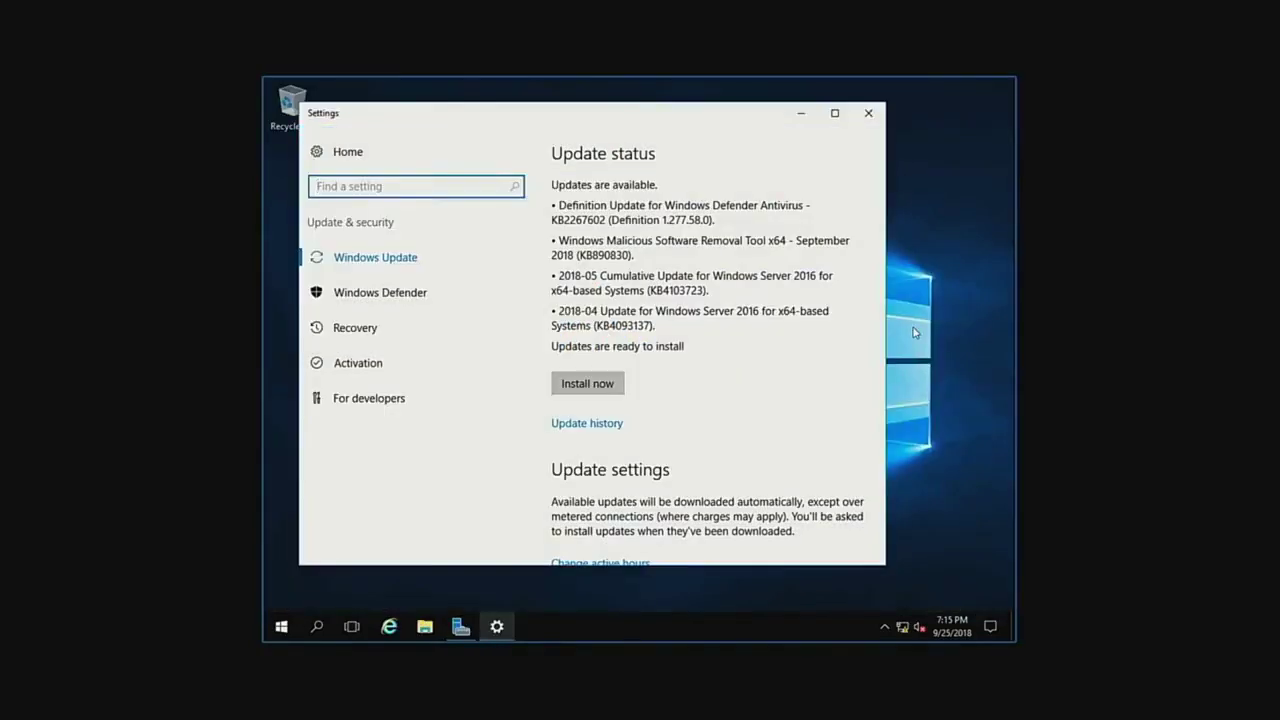
left_click(868, 114)
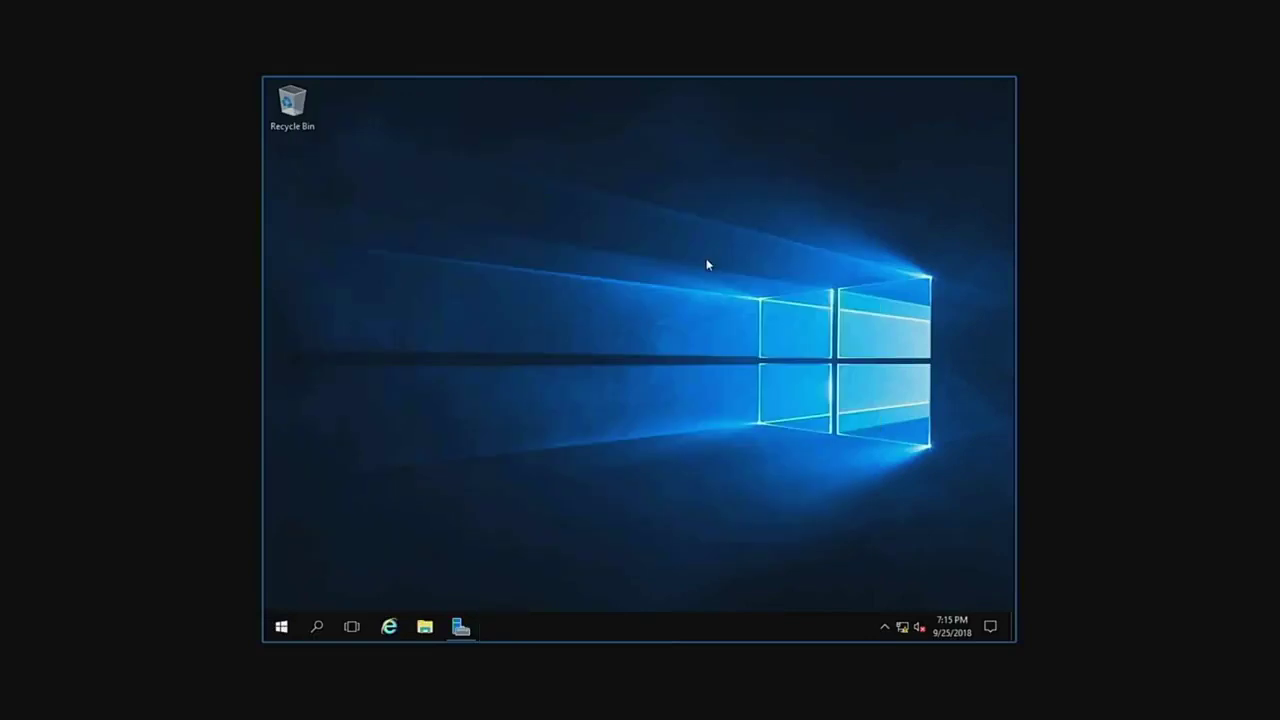
left_click(395, 628)
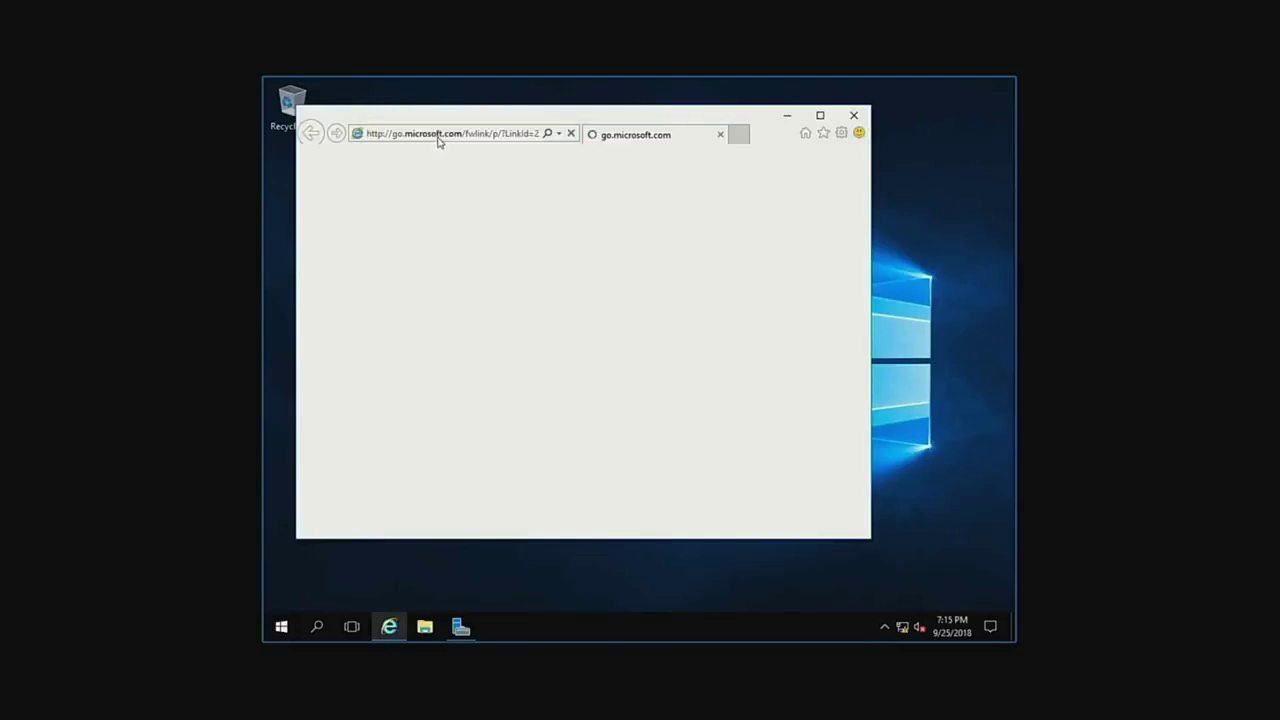
left_click(437, 134)
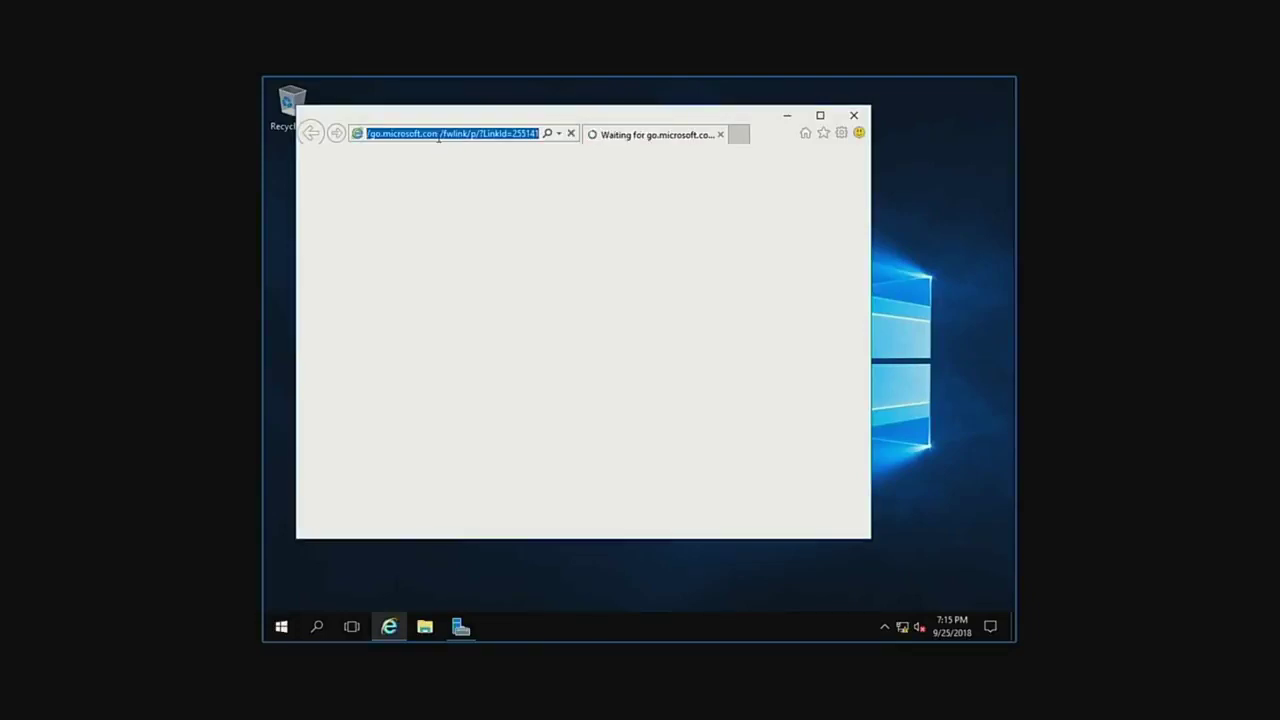
type("127.0.0.1")
key("Return")
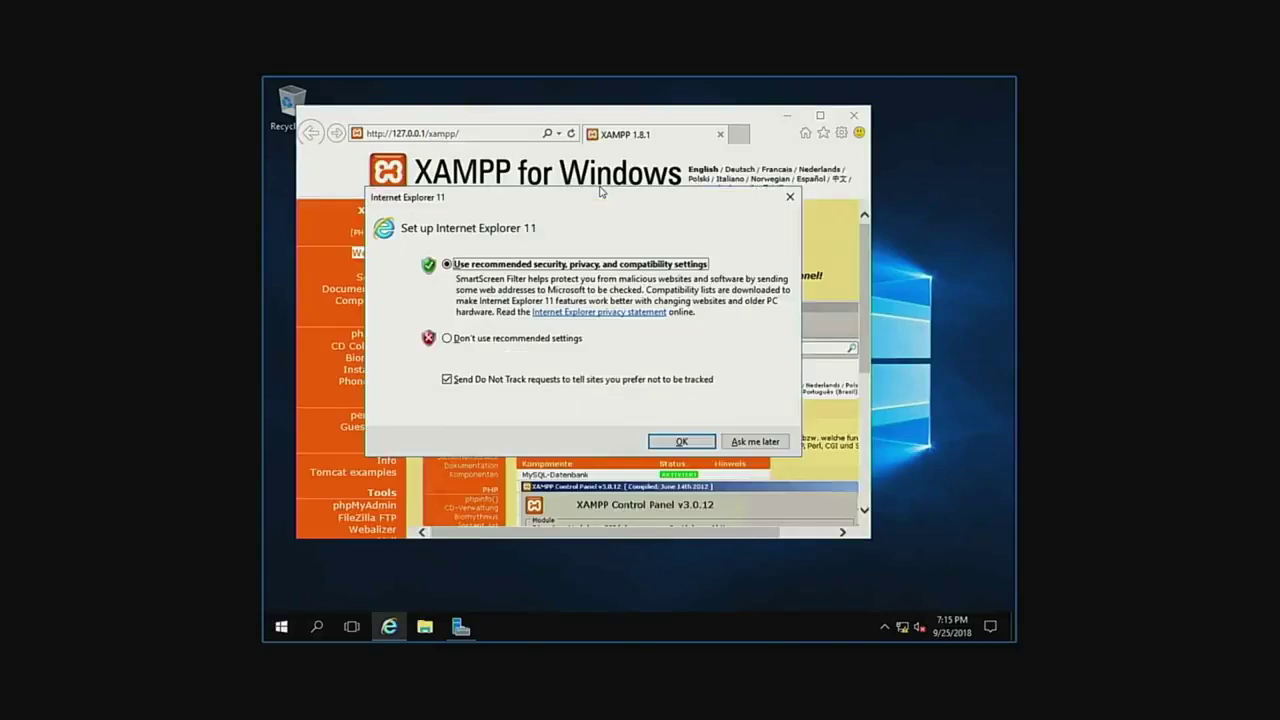
left_click(681, 441)
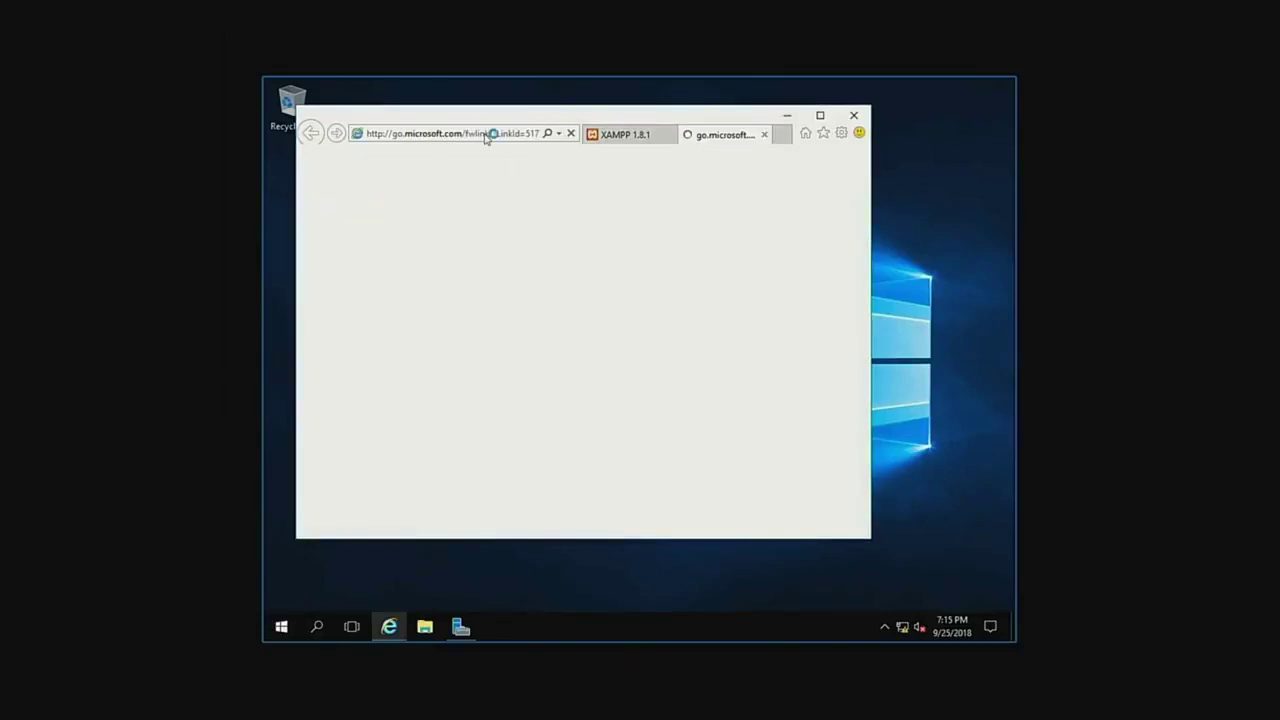
left_click(765, 135)
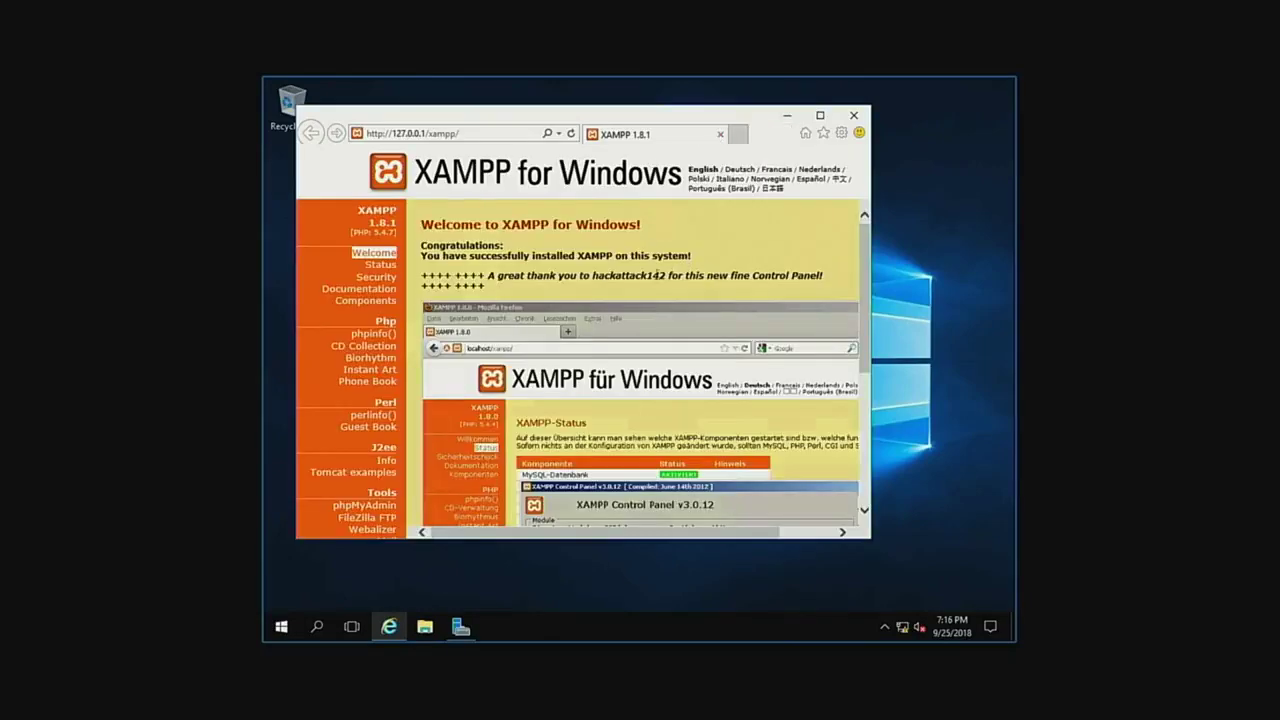
left_click(471, 134)
left_click(471, 134)
key("BackSpace")
key("BackSpace")
key("BackSpace")
key("BackSpace")
key("BackSpace")
key("BackSpace")
key("BackSpace")
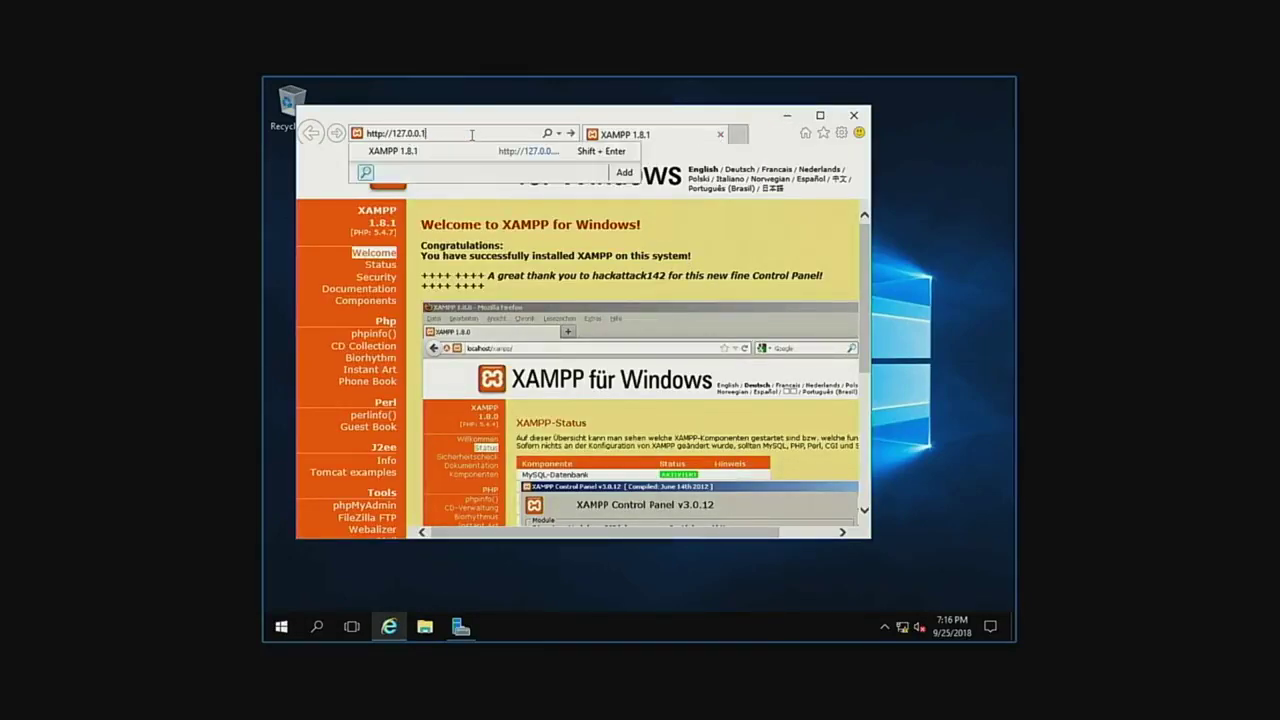
left_click(794, 201)
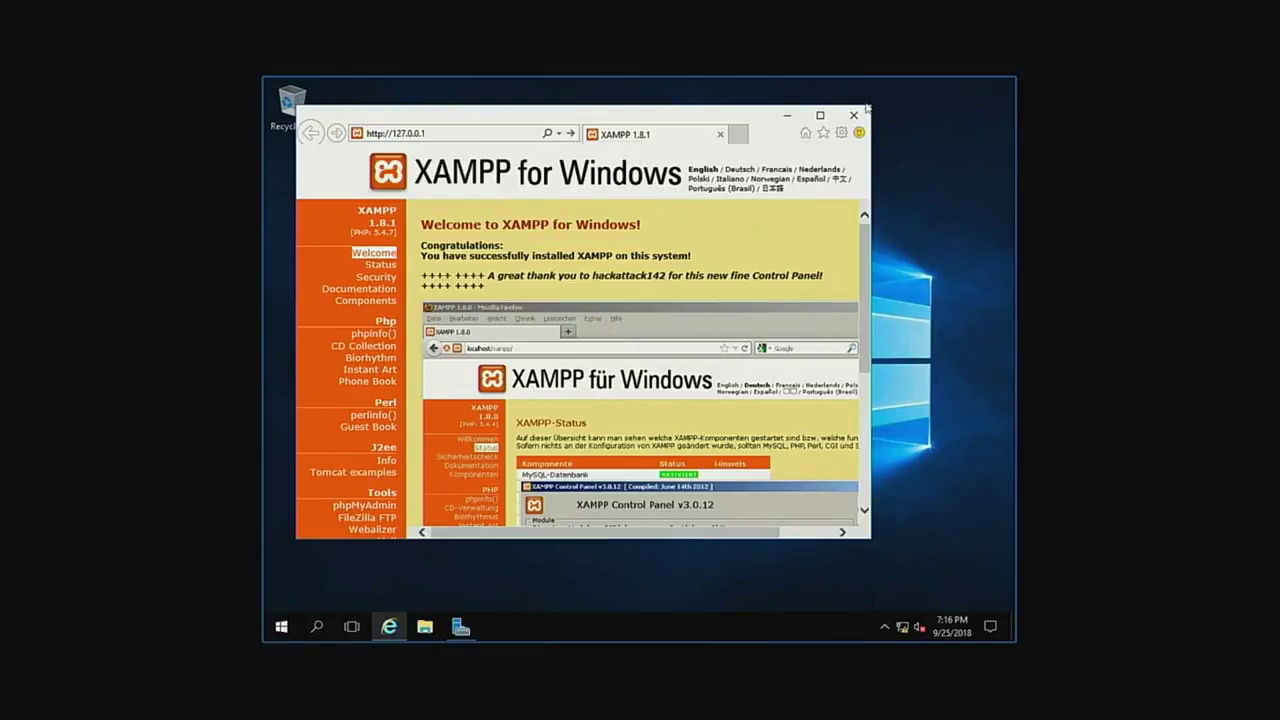
left_click(856, 115)
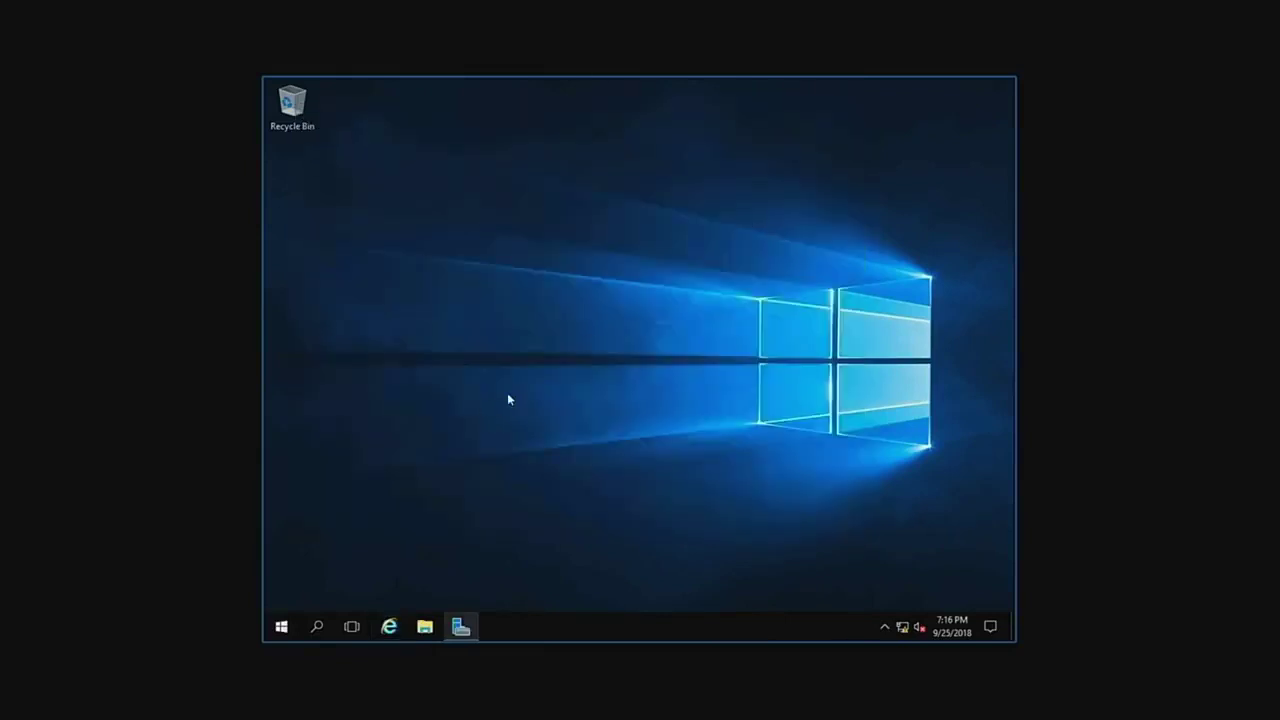
Sign out of the Administrator session from the Start menu's account options.
left_click(284, 625)
left_click(281, 594)
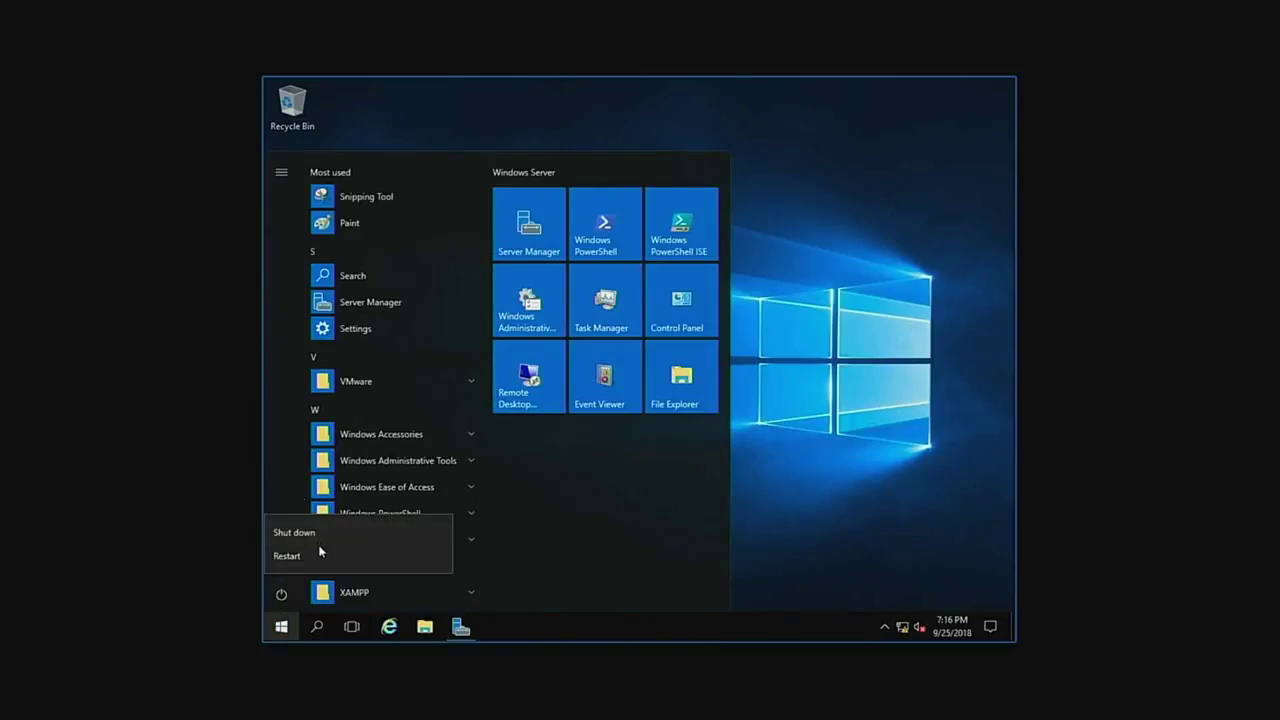
left_click(274, 454)
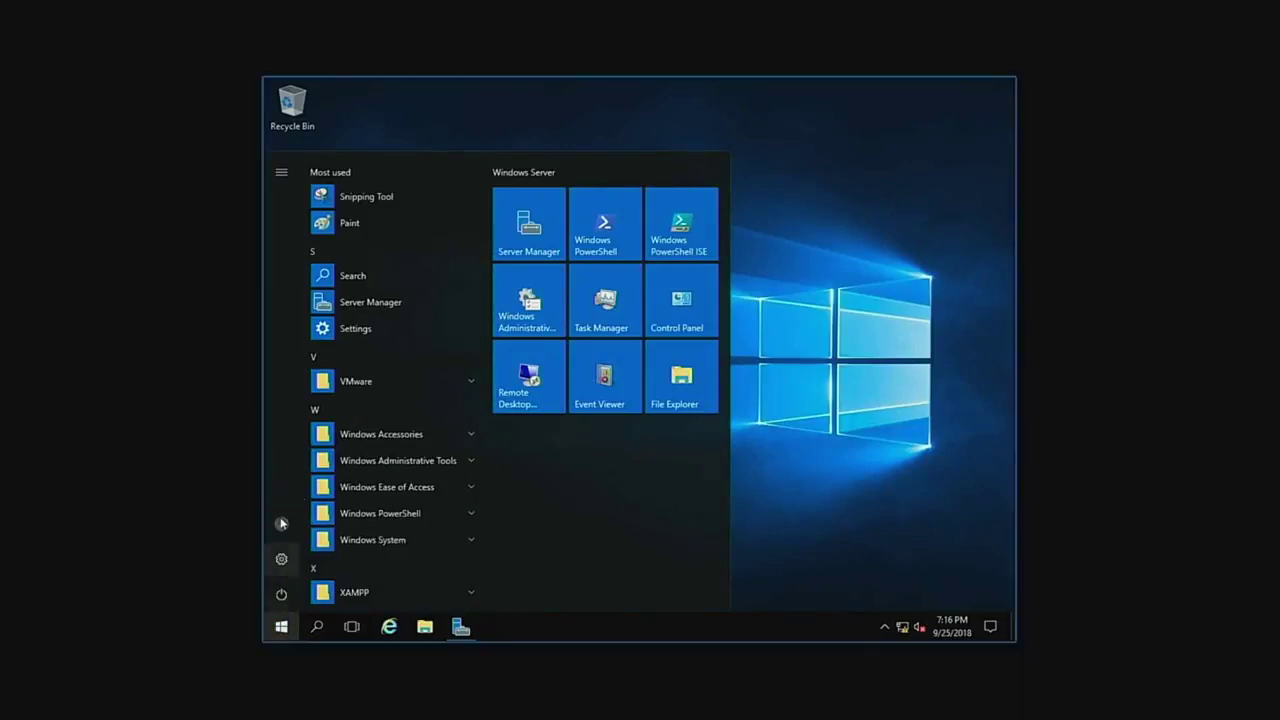
left_click(281, 524)
left_click(312, 486)
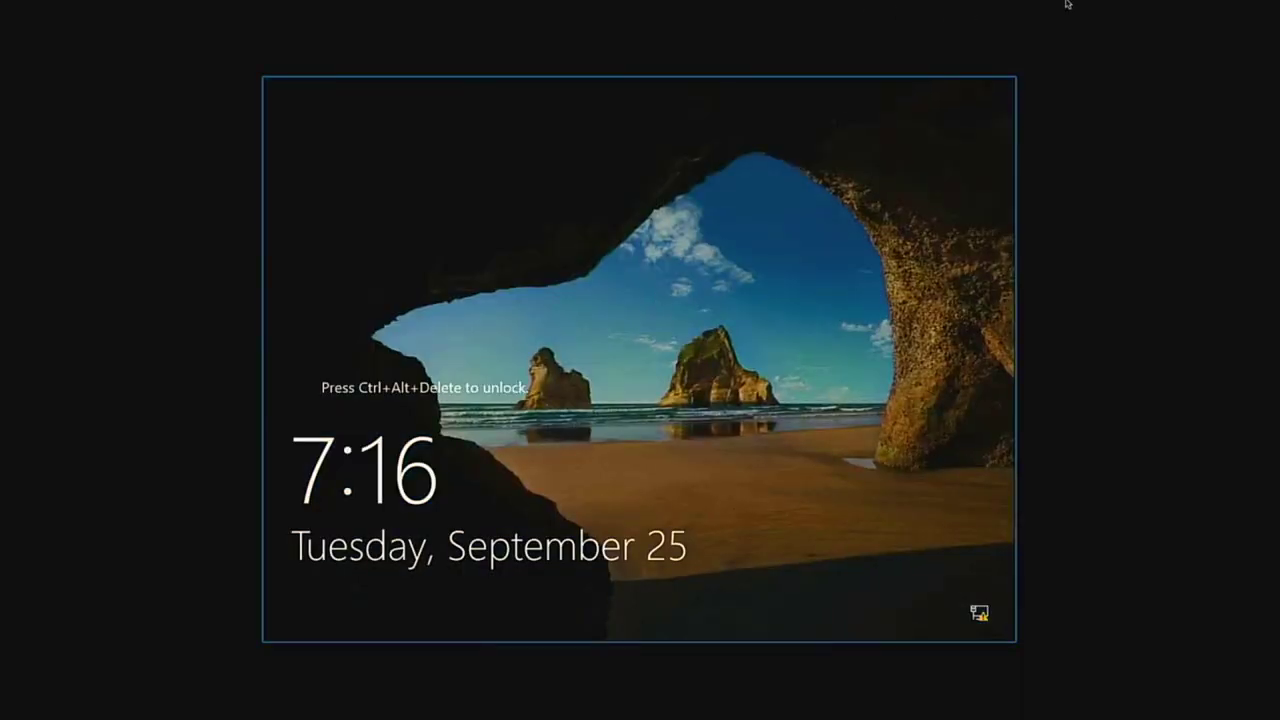
Send Ctrl+Alt+Del from the console toolbar and choose Other user.
key("Escape")
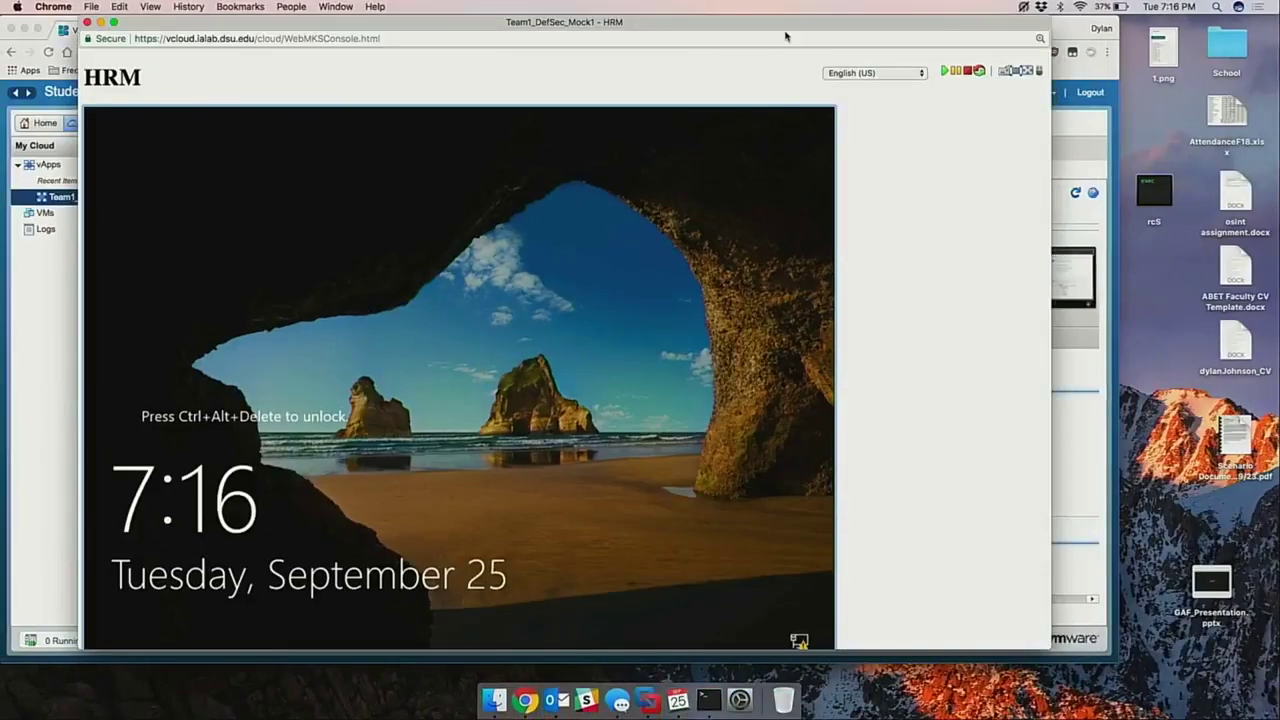
left_click(1004, 72)
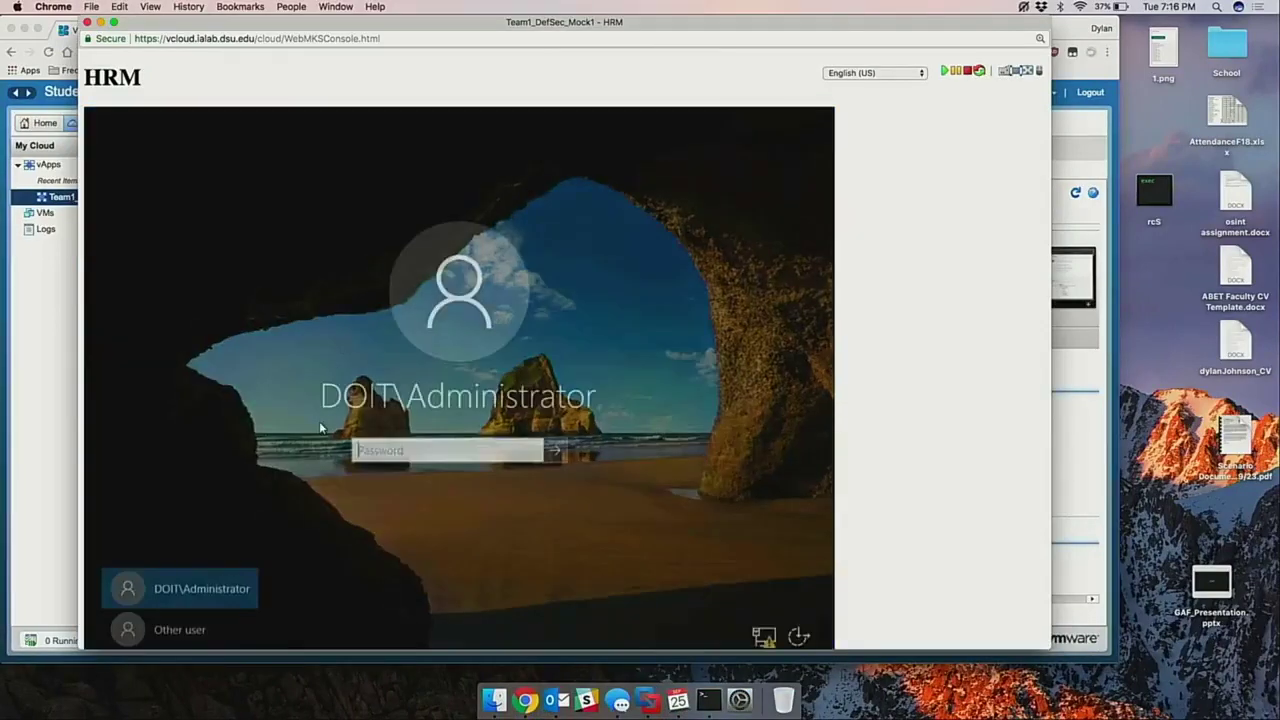
left_click(183, 631)
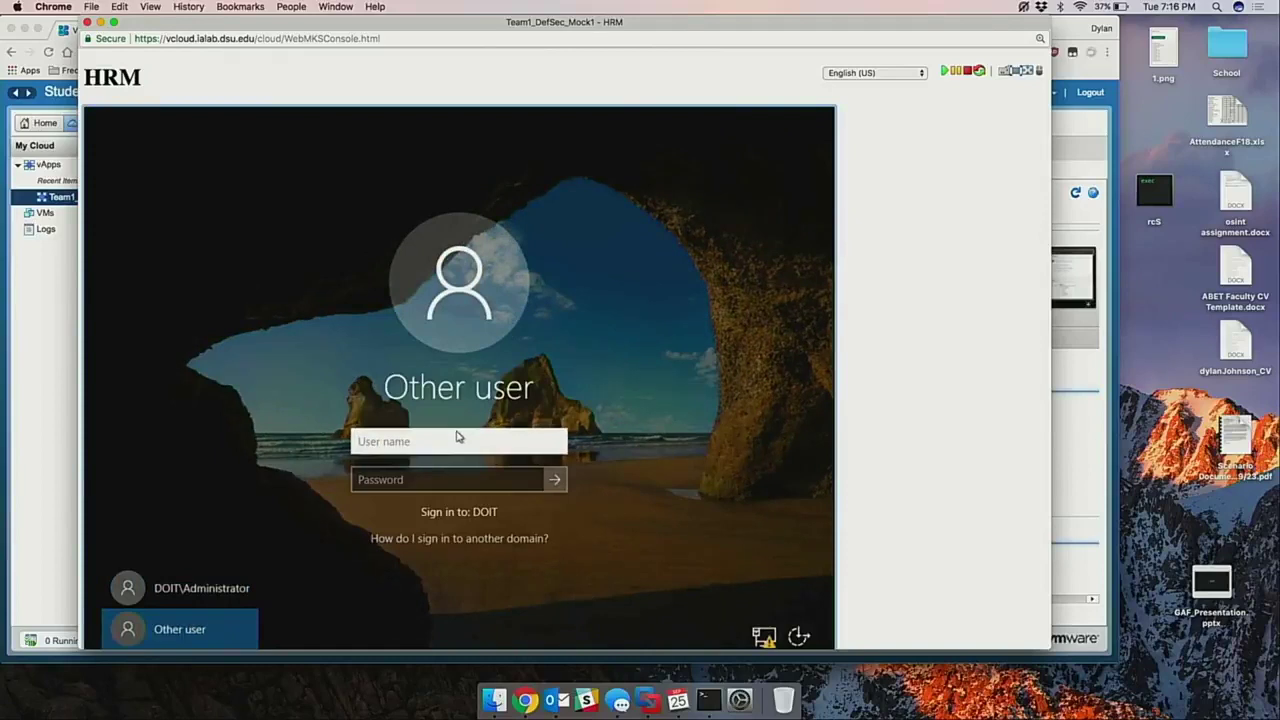
Sign in to the HRM server as .\Administrator using the local administrator password.
type("Adminis")
key("BackSpace")
key("BackSpace")
key("BackSpace")
key("BackSpace")
key("BackSpace")
key("BackSpace")
key("BackSpace")
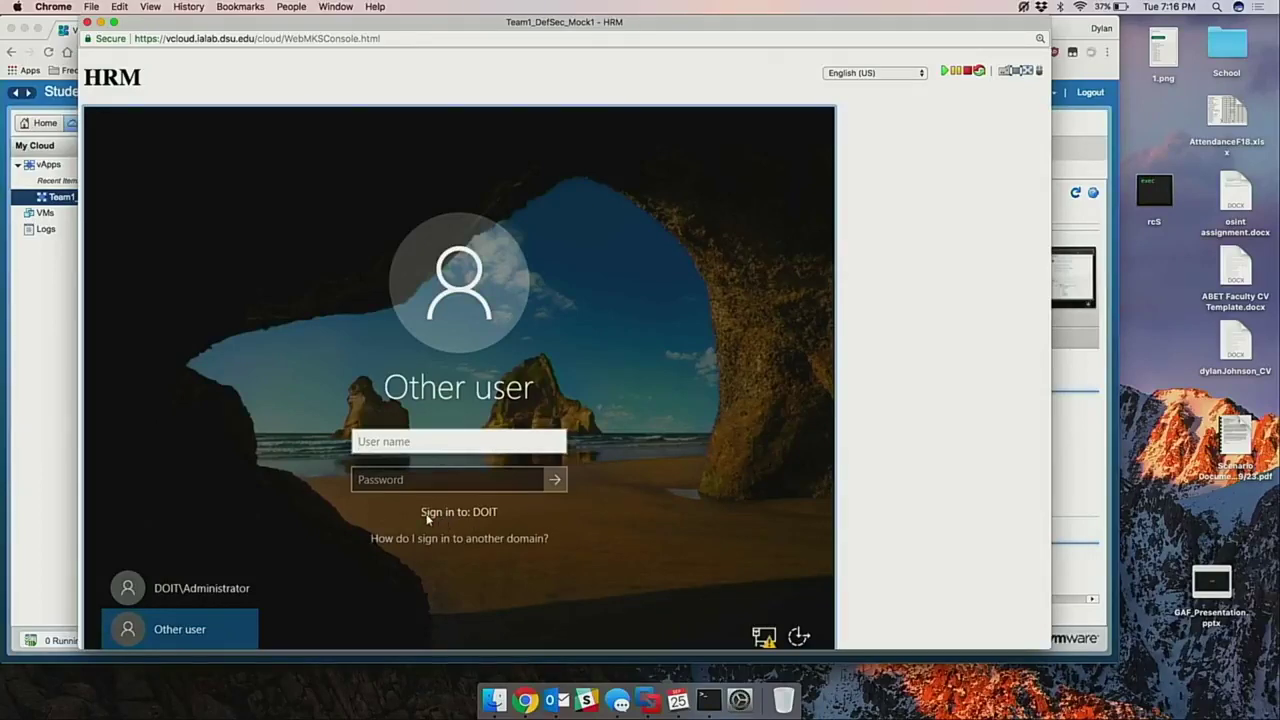
left_click(390, 442)
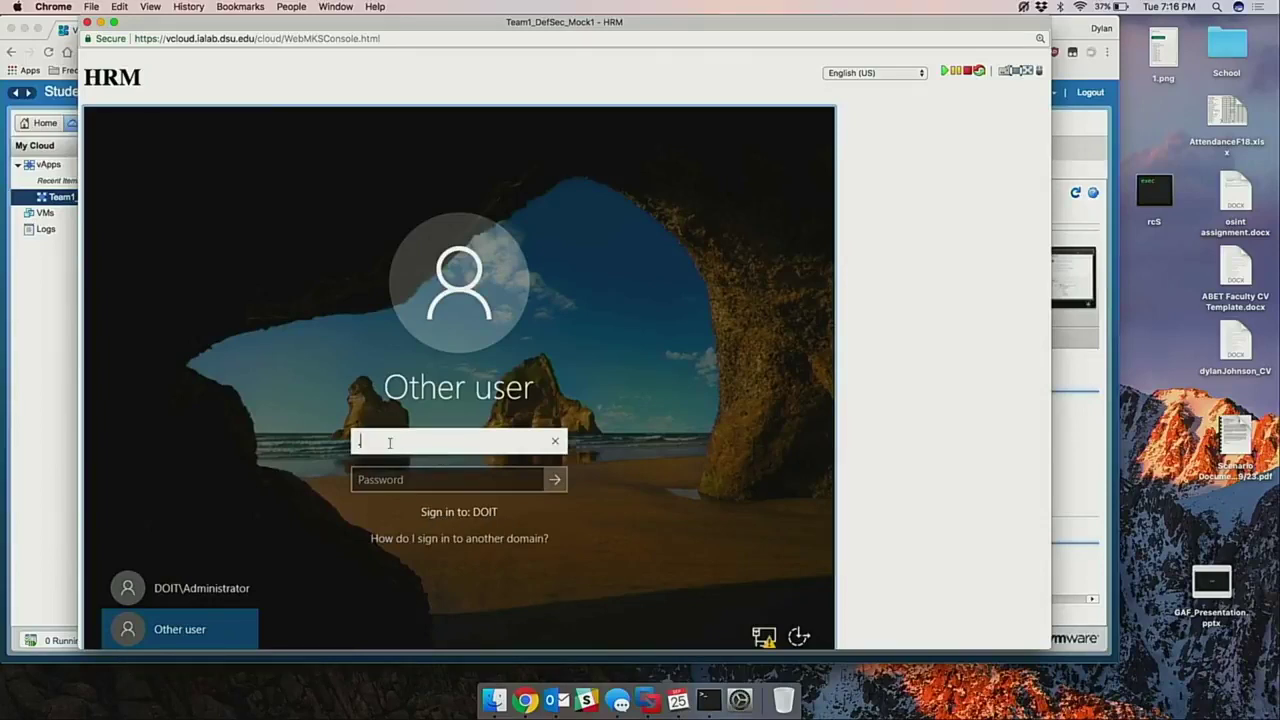
type(".\\Administrator")
left_click(400, 486)
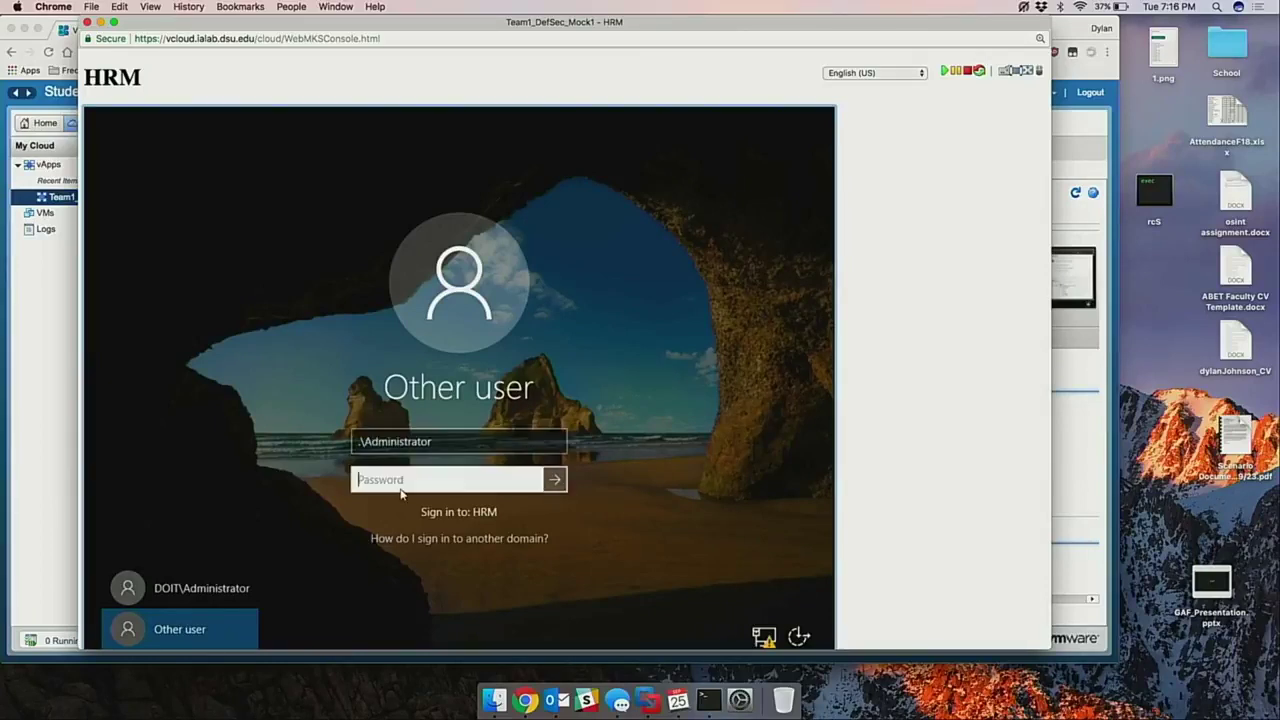
type("**********")
key("Return")
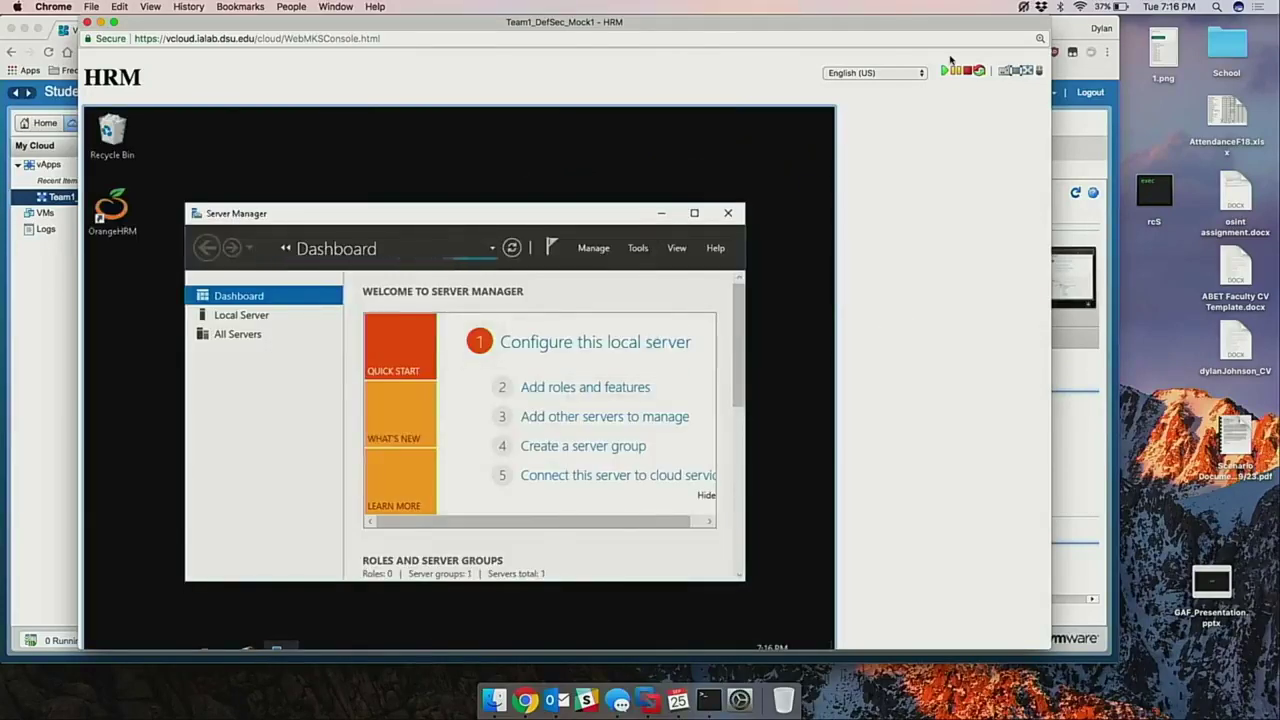
Make the console full screen, minimize Server Manager, and launch the OrangeHRM desktop shortcut.
left_click(1016, 73)
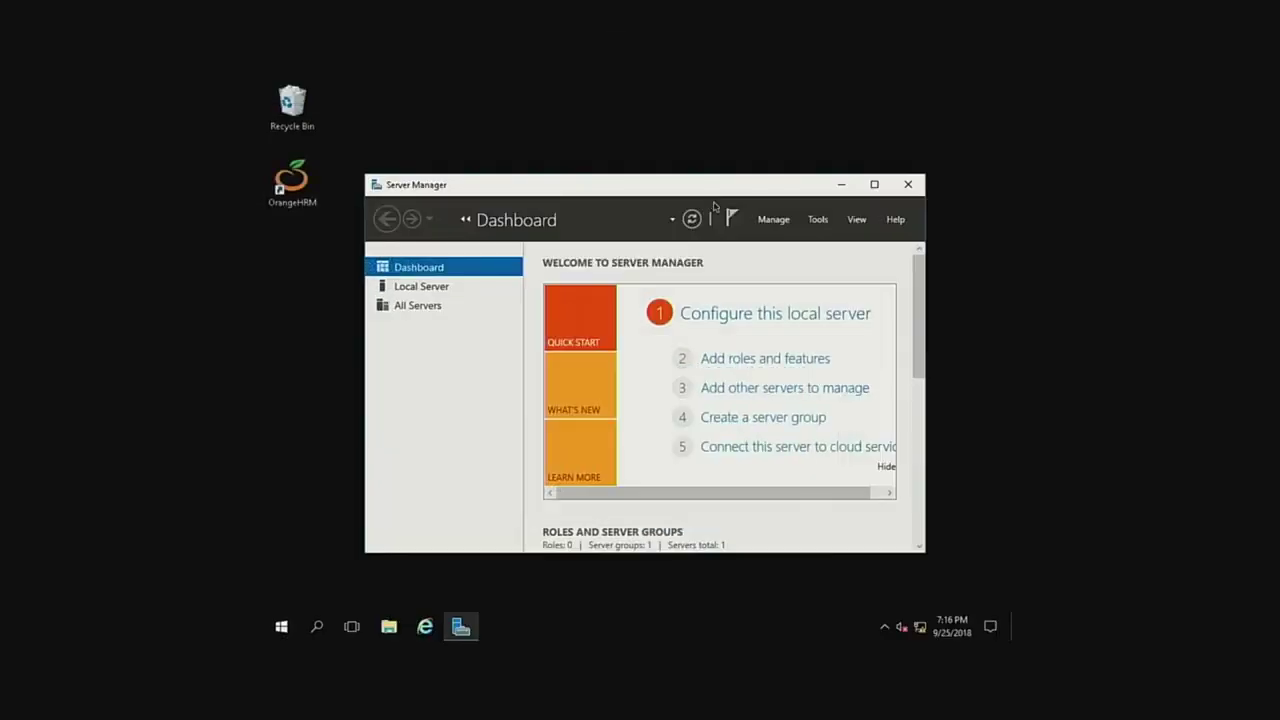
left_click(841, 184)
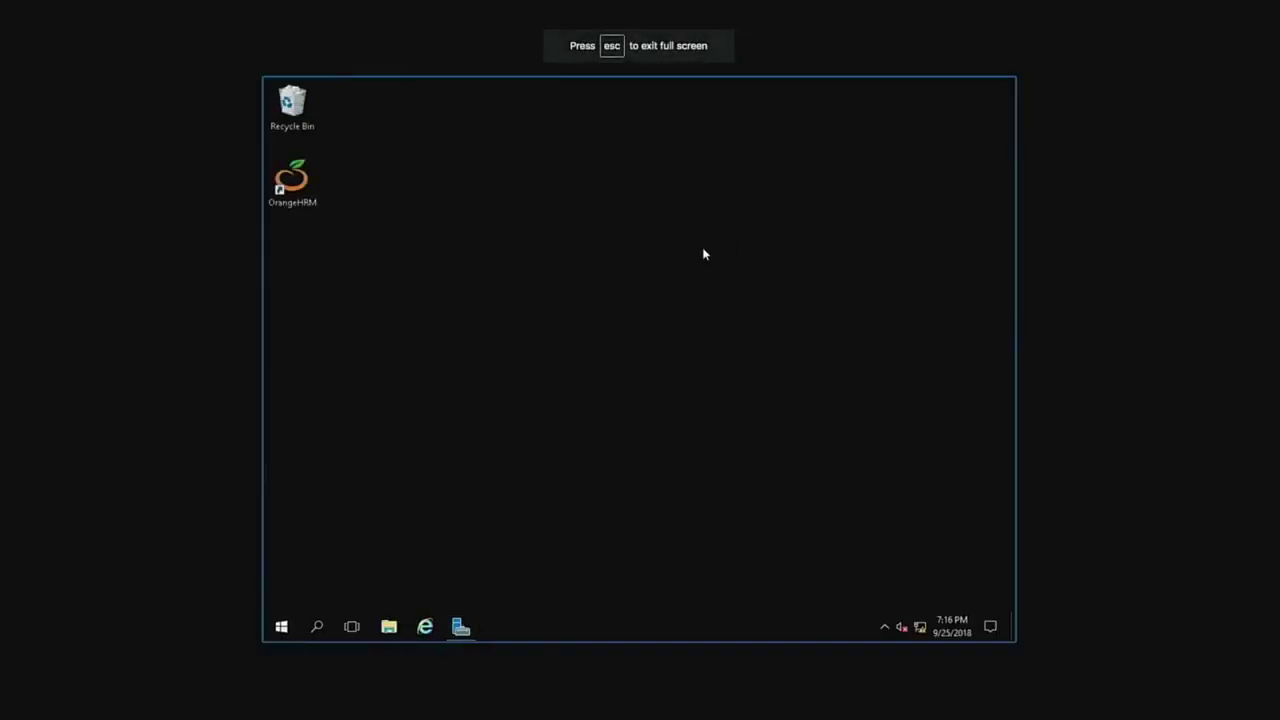
double_click(293, 182)
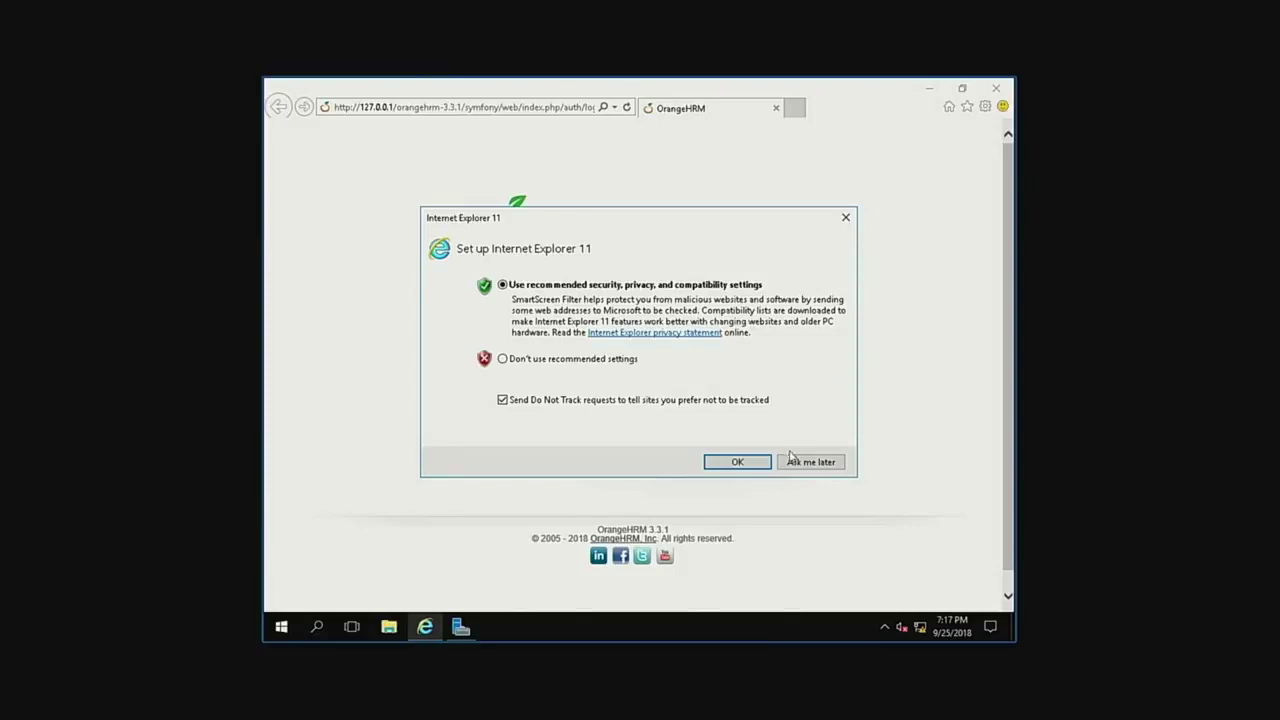
Dismiss the IE11 setup prompt and log in to OrangeHRM as admin with its password.
left_click(803, 464)
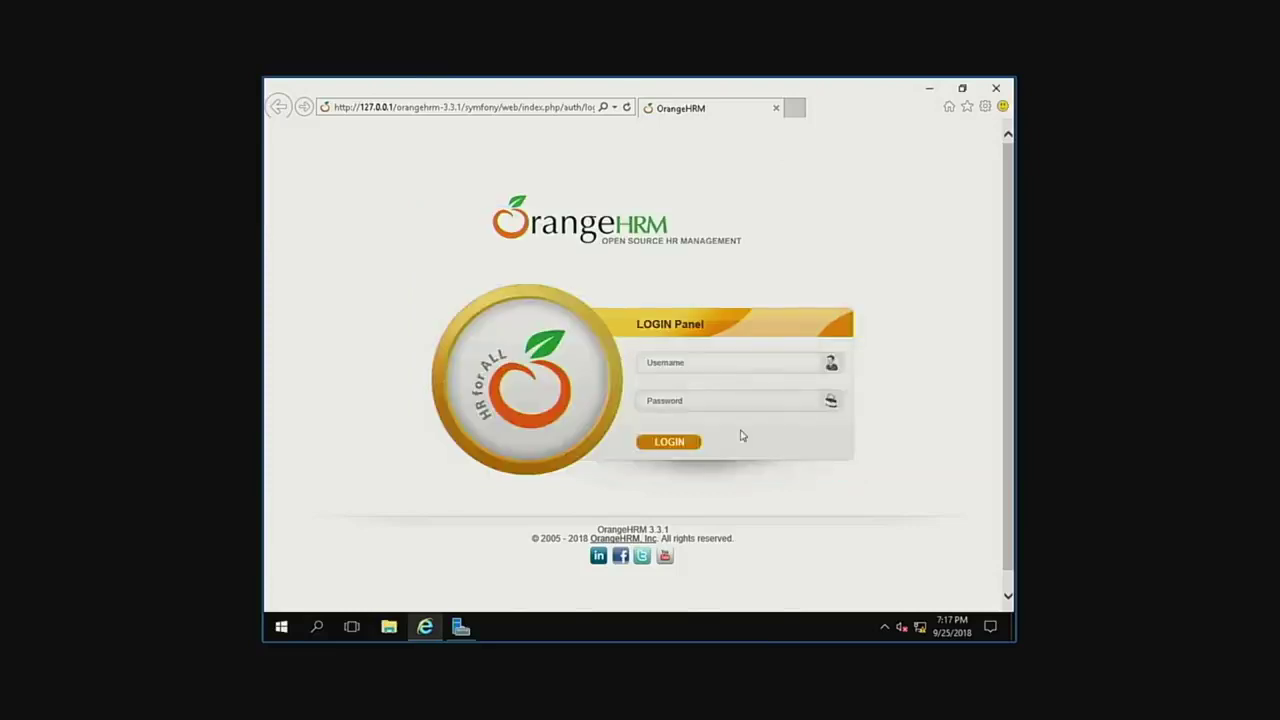
left_click(697, 367)
type("admin")
key("Tab")
type("admin12312")
key("Return")
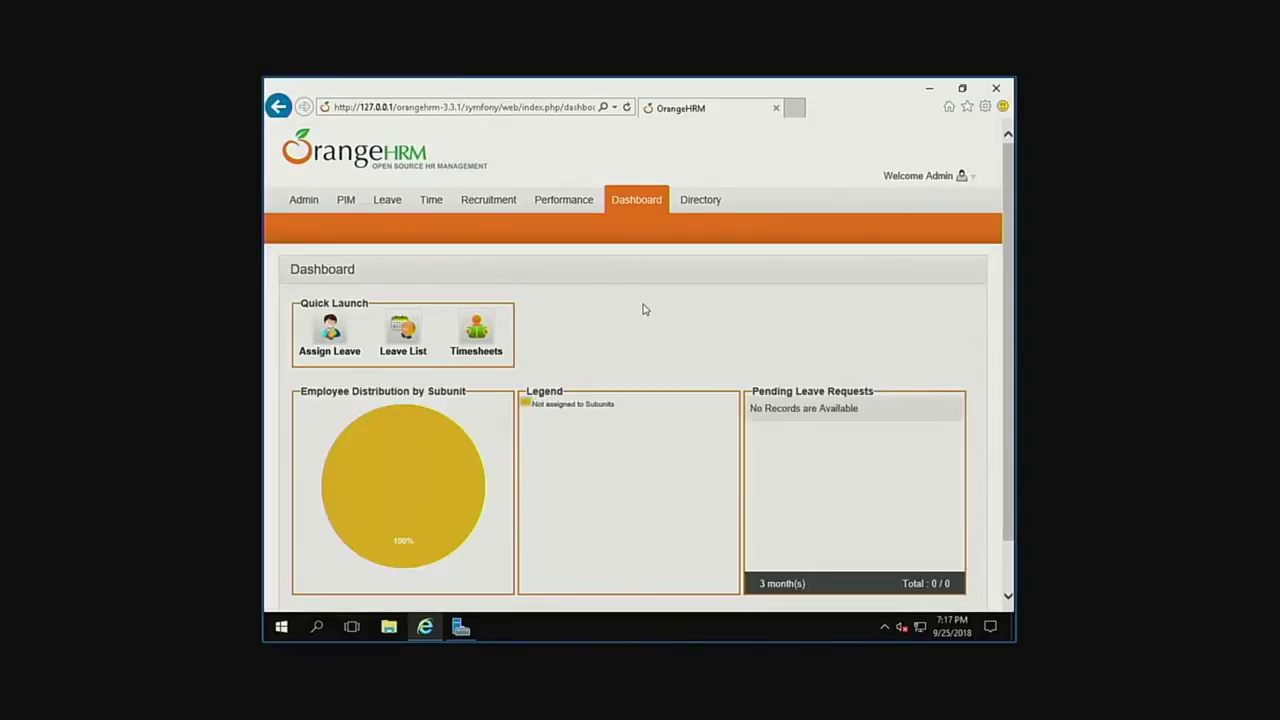
Open PIM's Employee List and select the CEO's record, employee 0001.
scroll(643, 309, "down", 1)
scroll(643, 309, "up", 1)
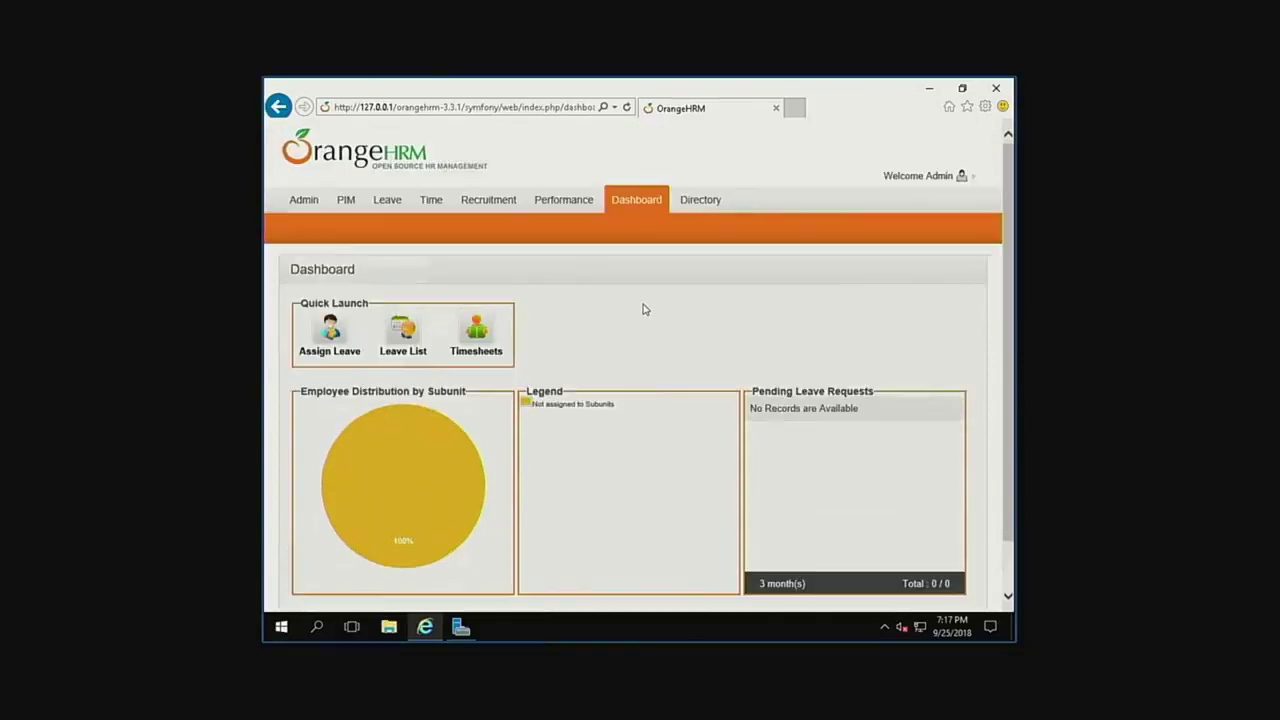
mouse_move(306, 202)
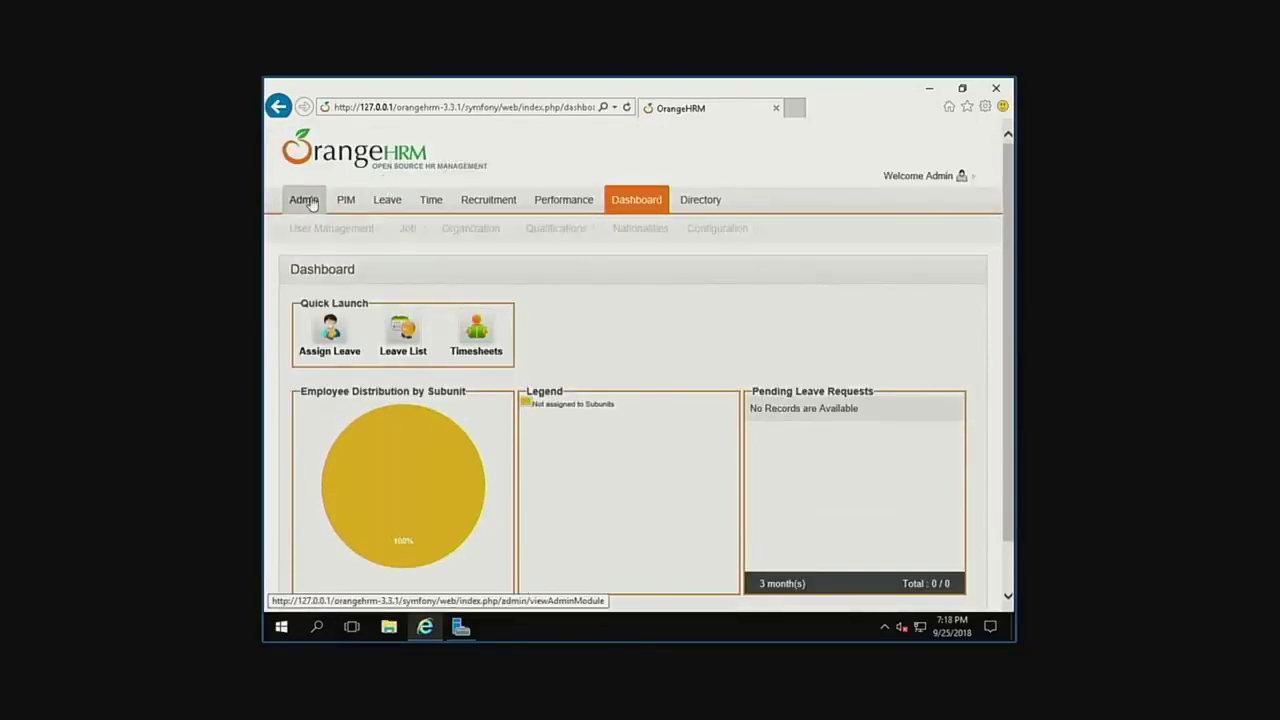
mouse_move(346, 202)
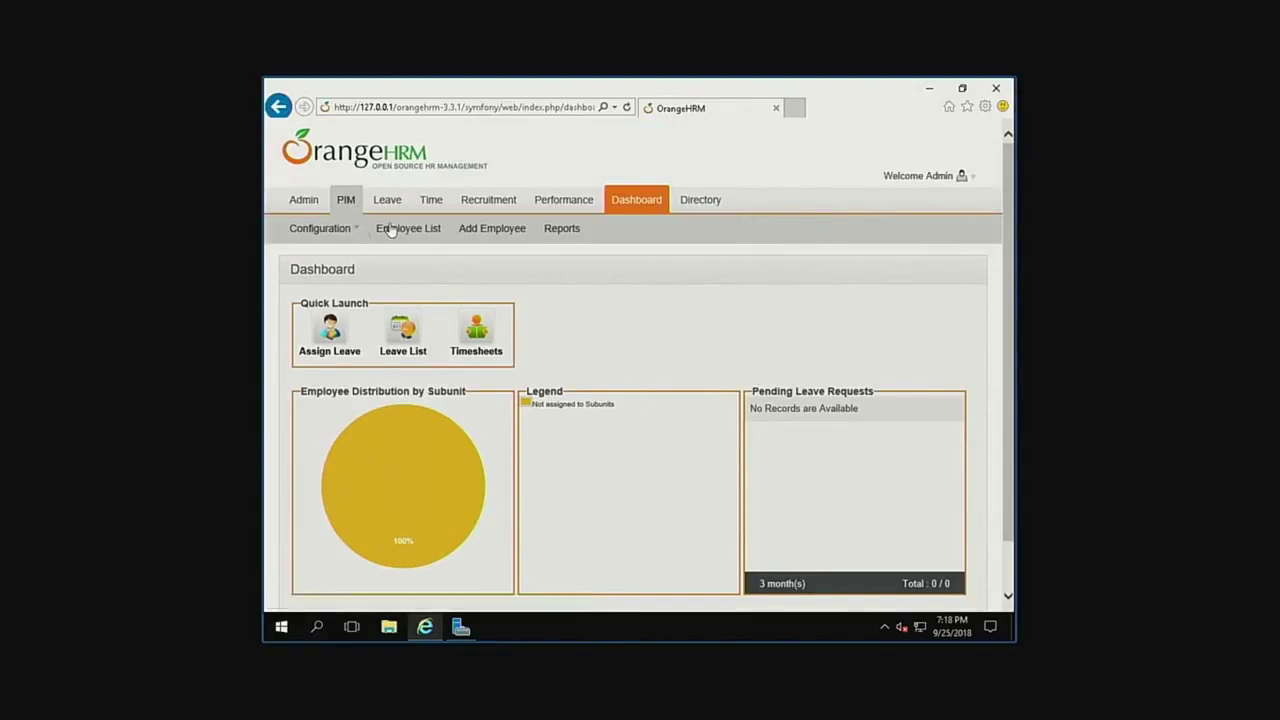
left_click(426, 228)
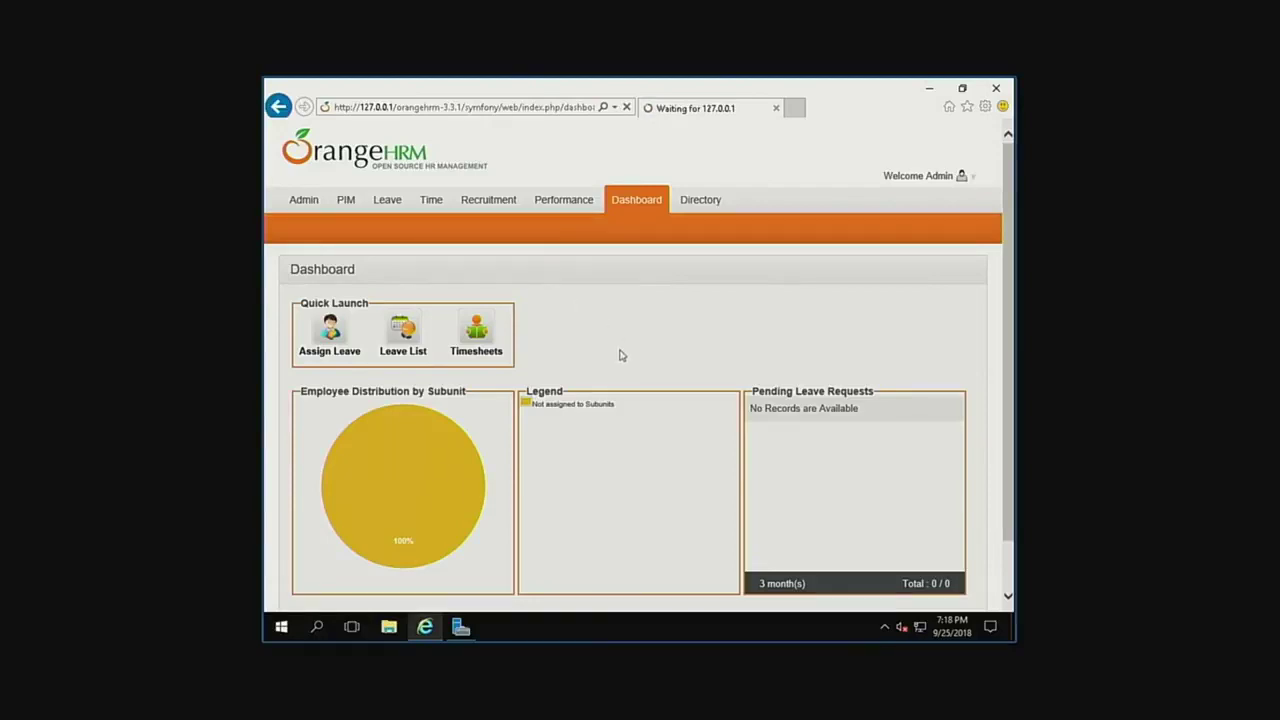
scroll(623, 363, "down", 1)
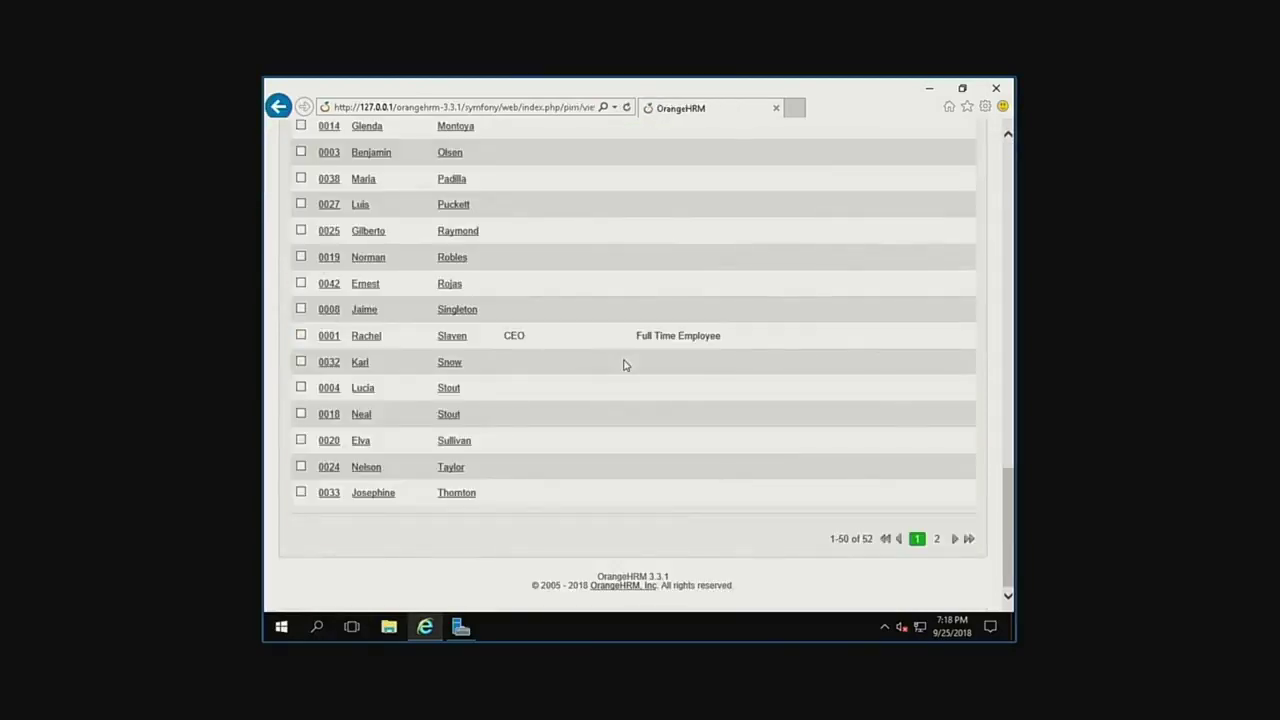
scroll(554, 380, "up", 10)
scroll(534, 514, "down", 10)
left_click(372, 335)
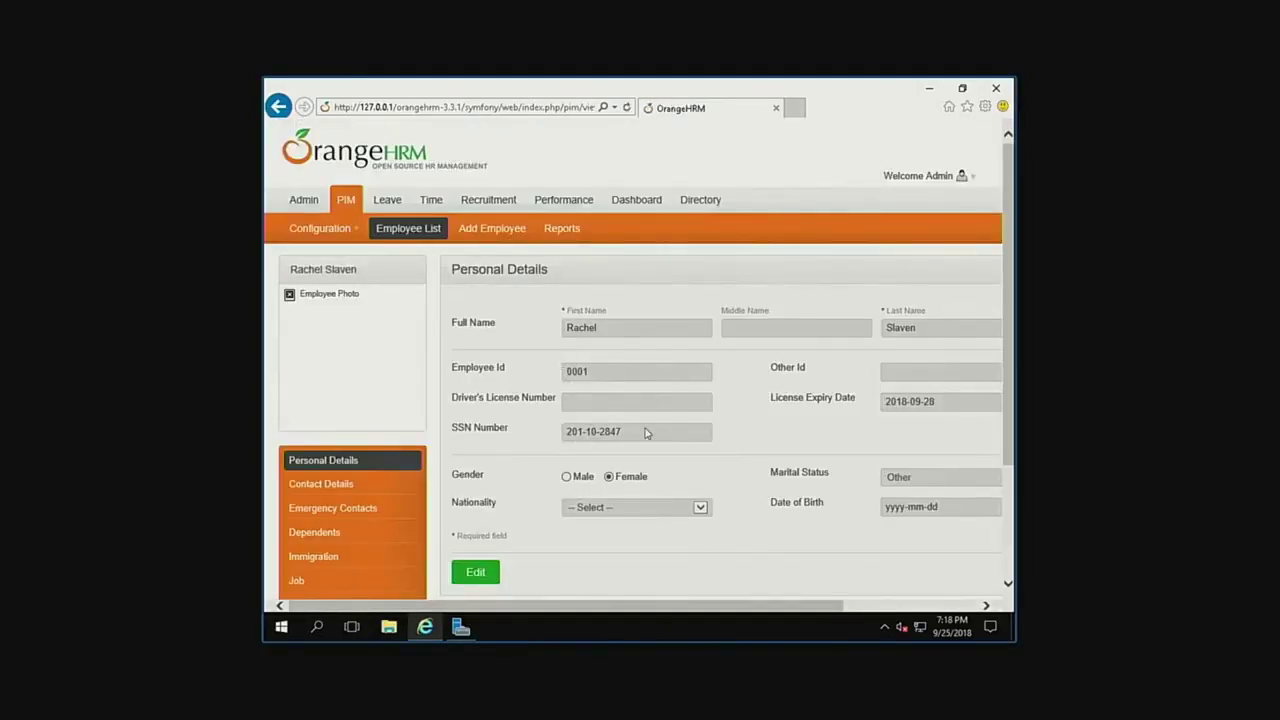
View the CEO's Job details: Full Time Employee, Professionals, contract 2018-09-03 to 2018-09-28.
scroll(658, 473, "down", 1)
scroll(640, 460, "down", 1)
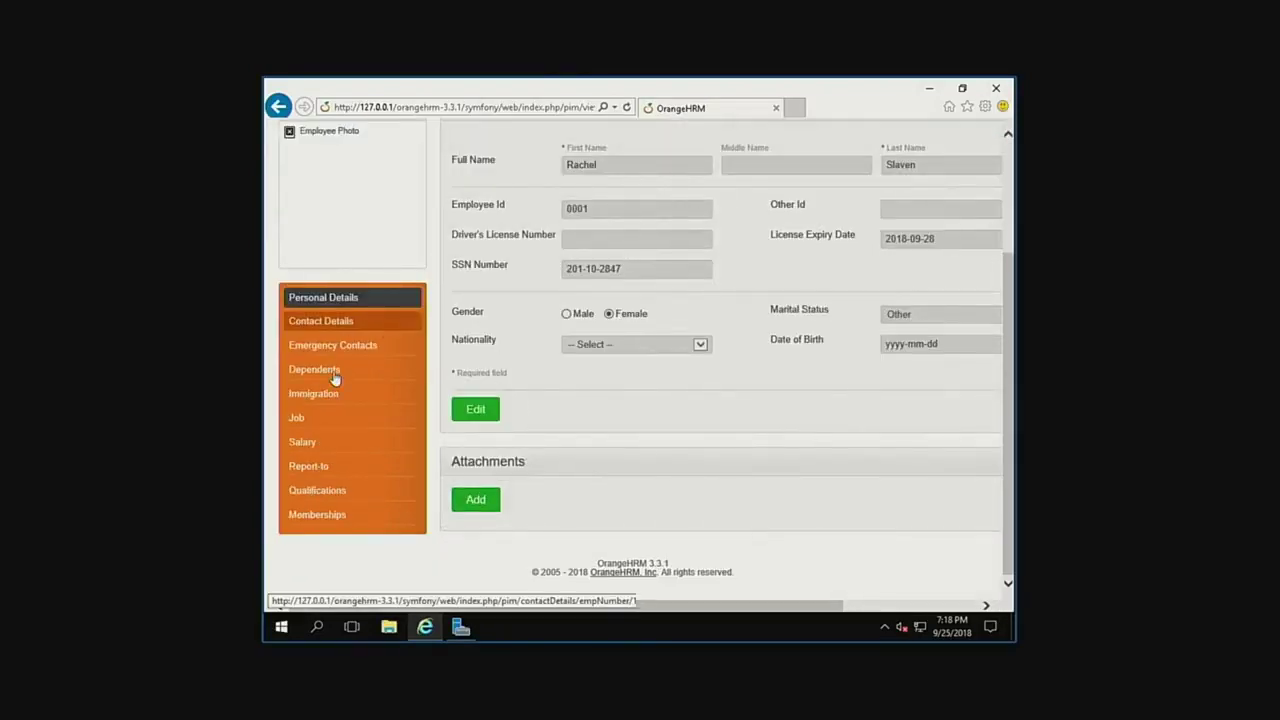
left_click(298, 418)
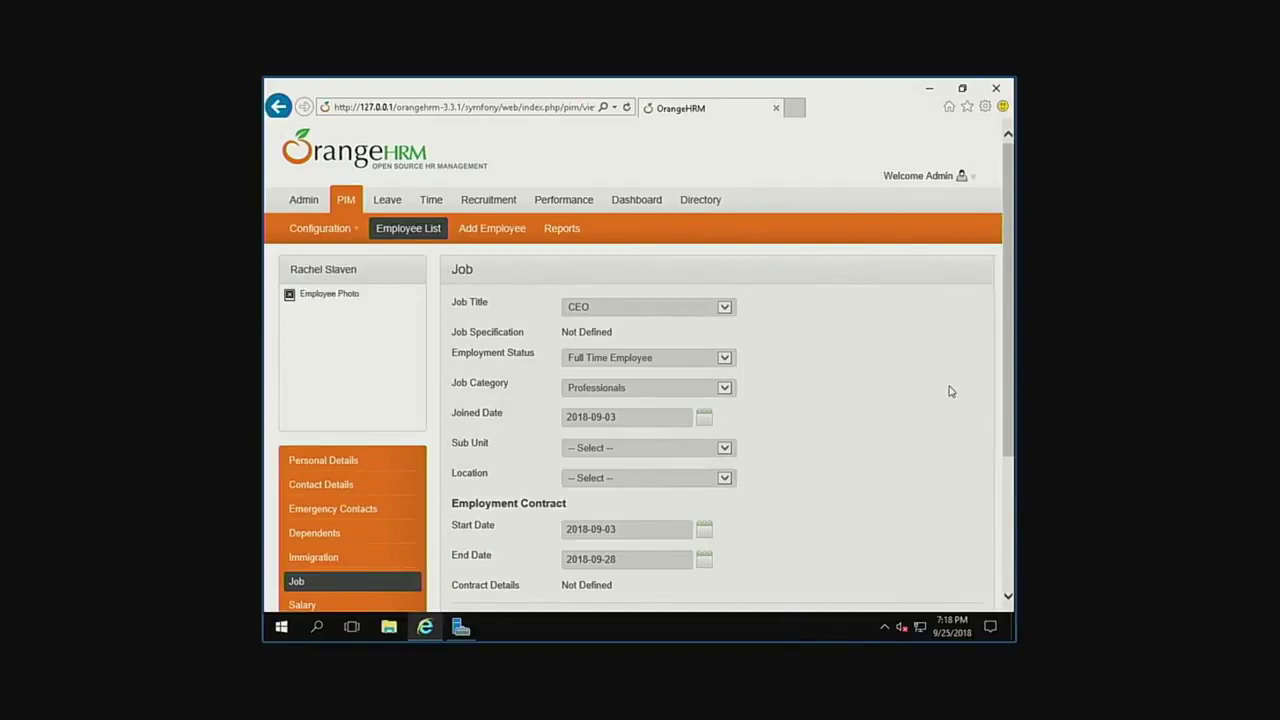
scroll(937, 455, "down", 3)
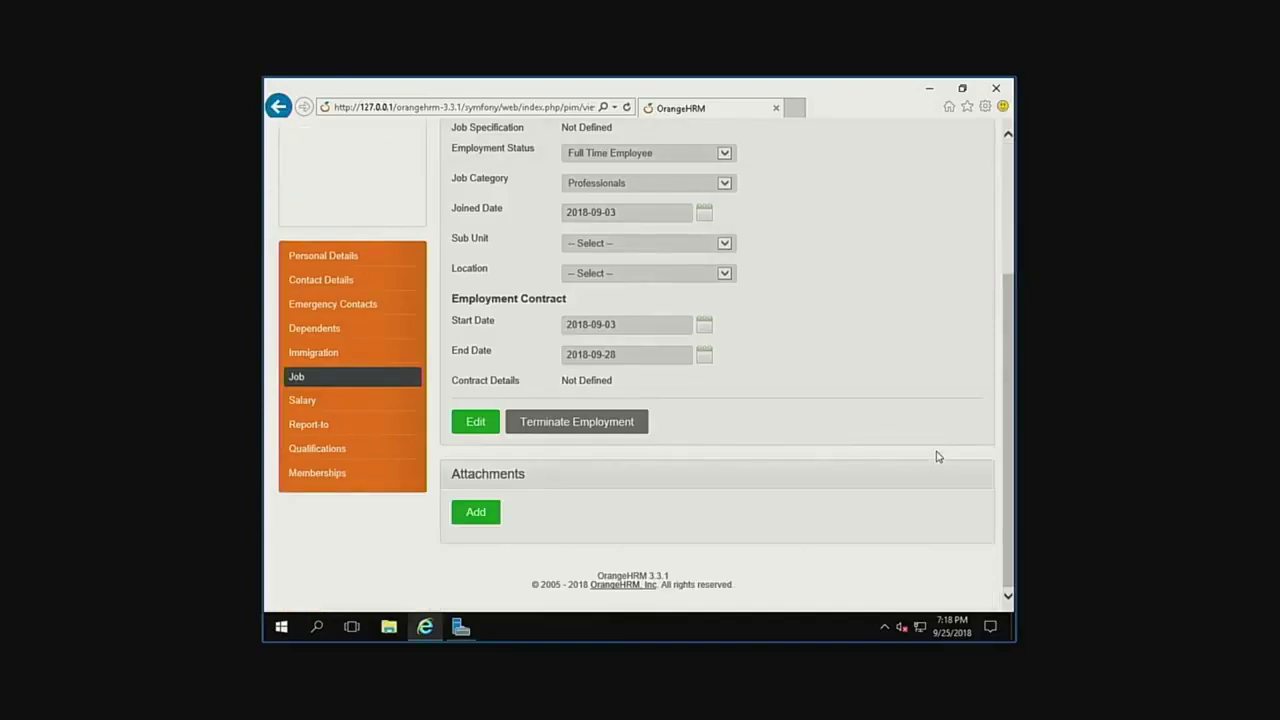
scroll(937, 455, "up", 3)
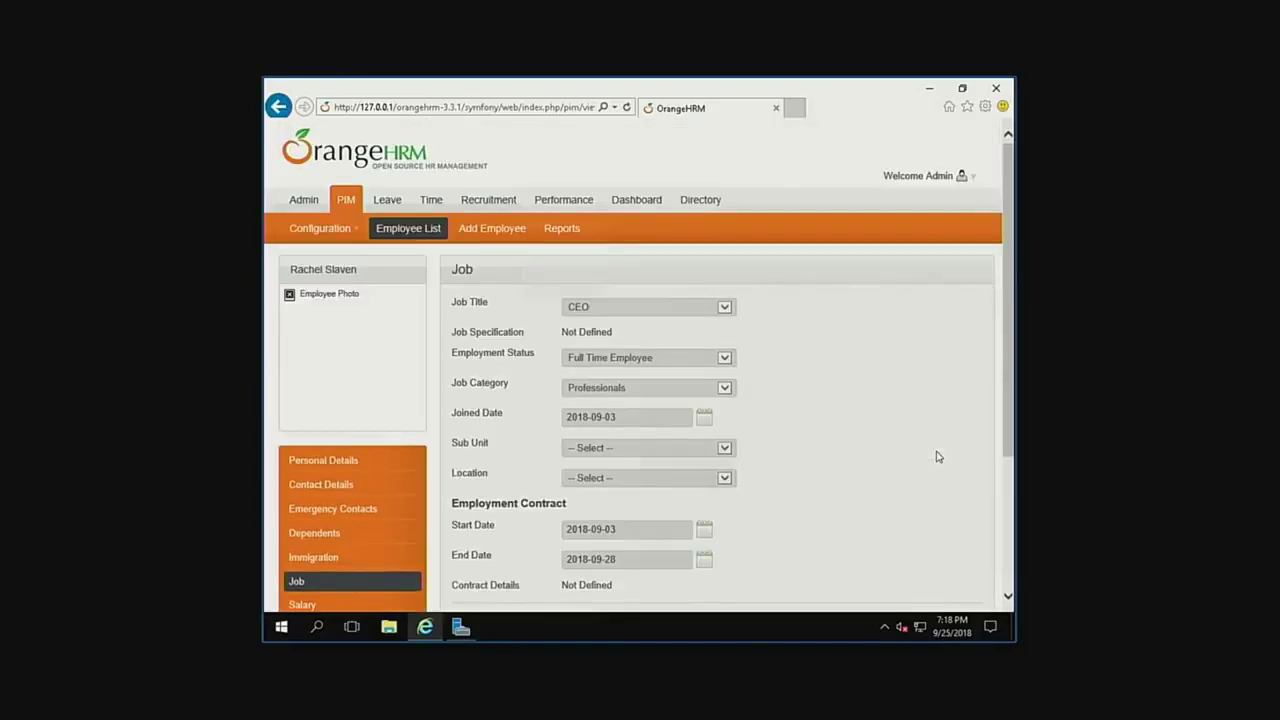
left_click(913, 184)
left_click(898, 209)
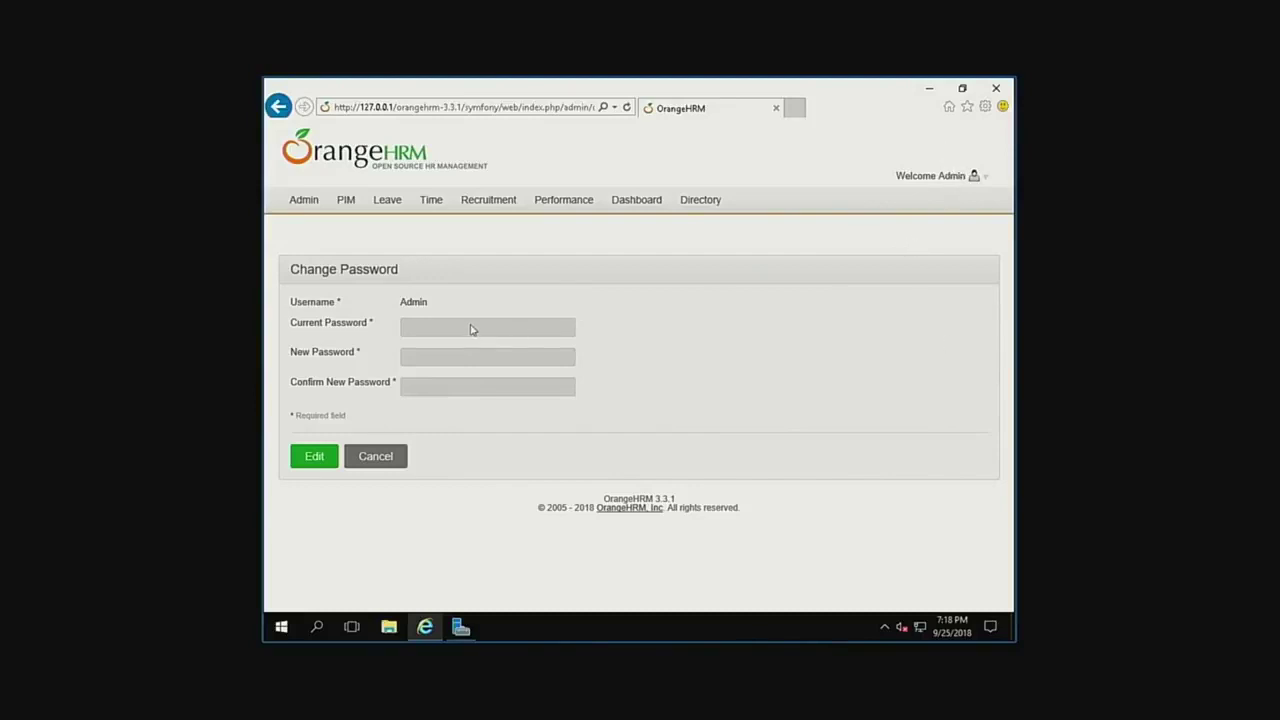
left_click(312, 459)
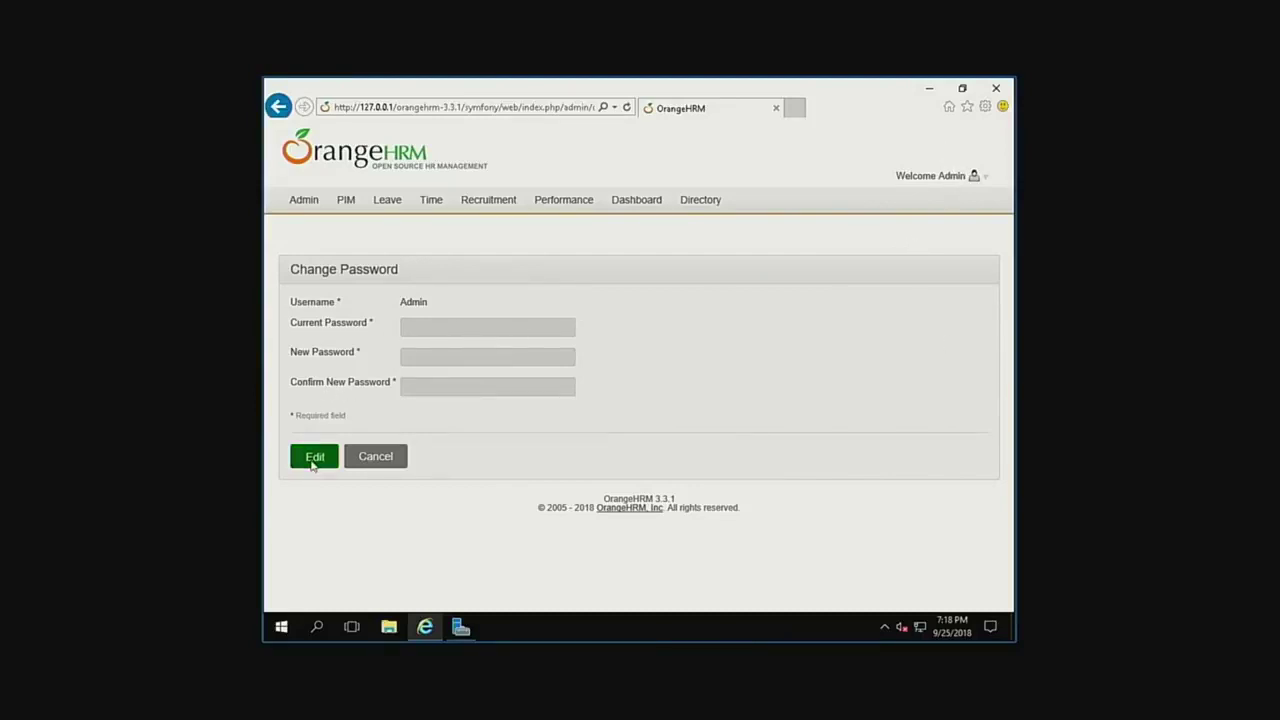
left_click(369, 459)
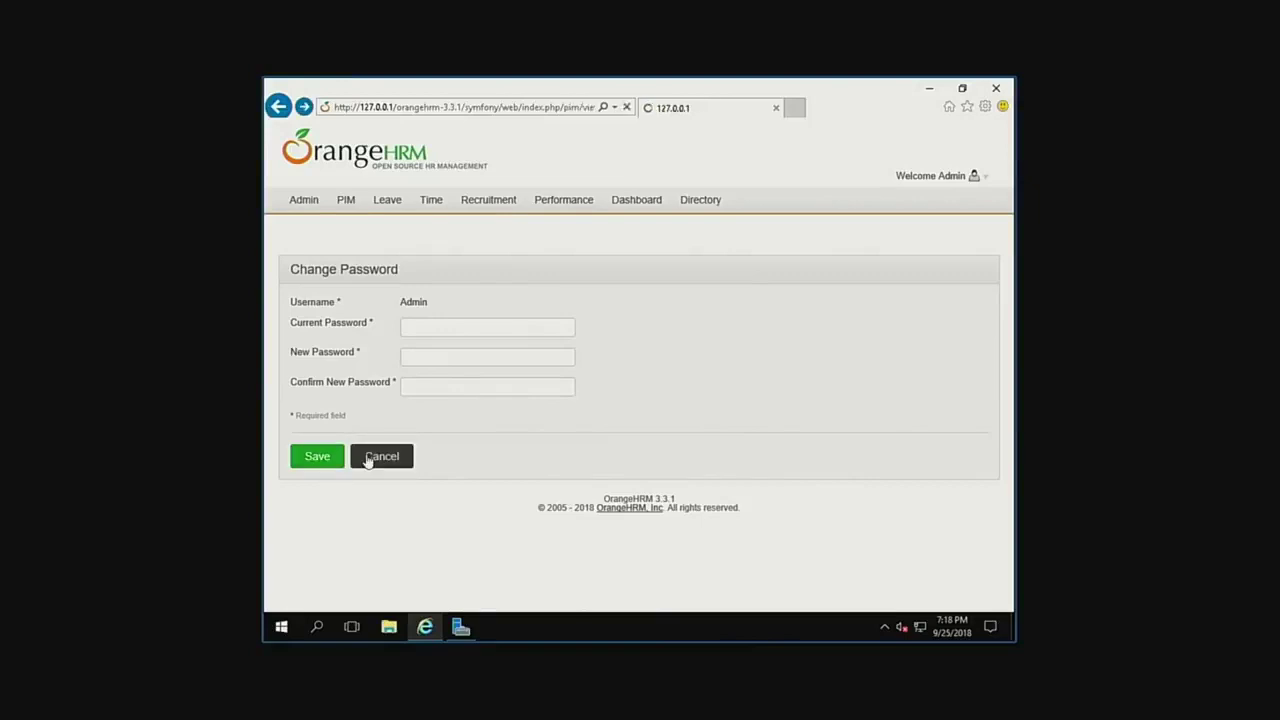
left_click(914, 177)
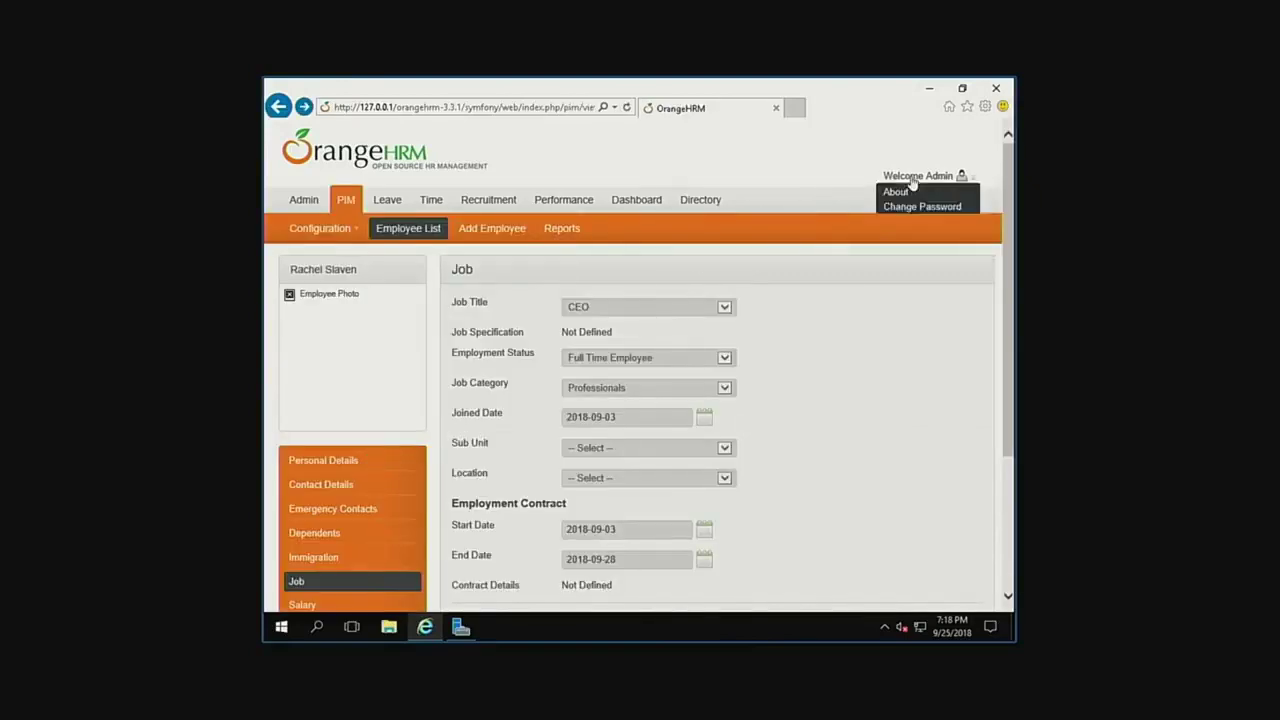
left_click(898, 210)
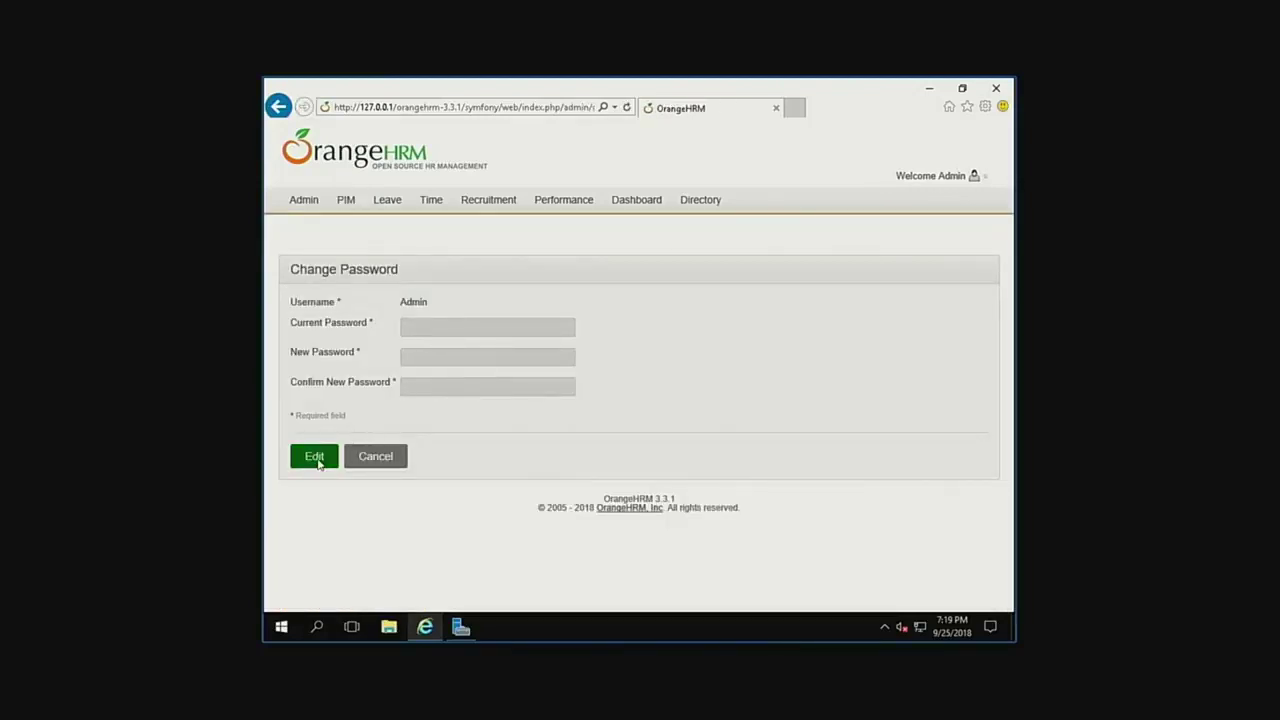
left_click(432, 328)
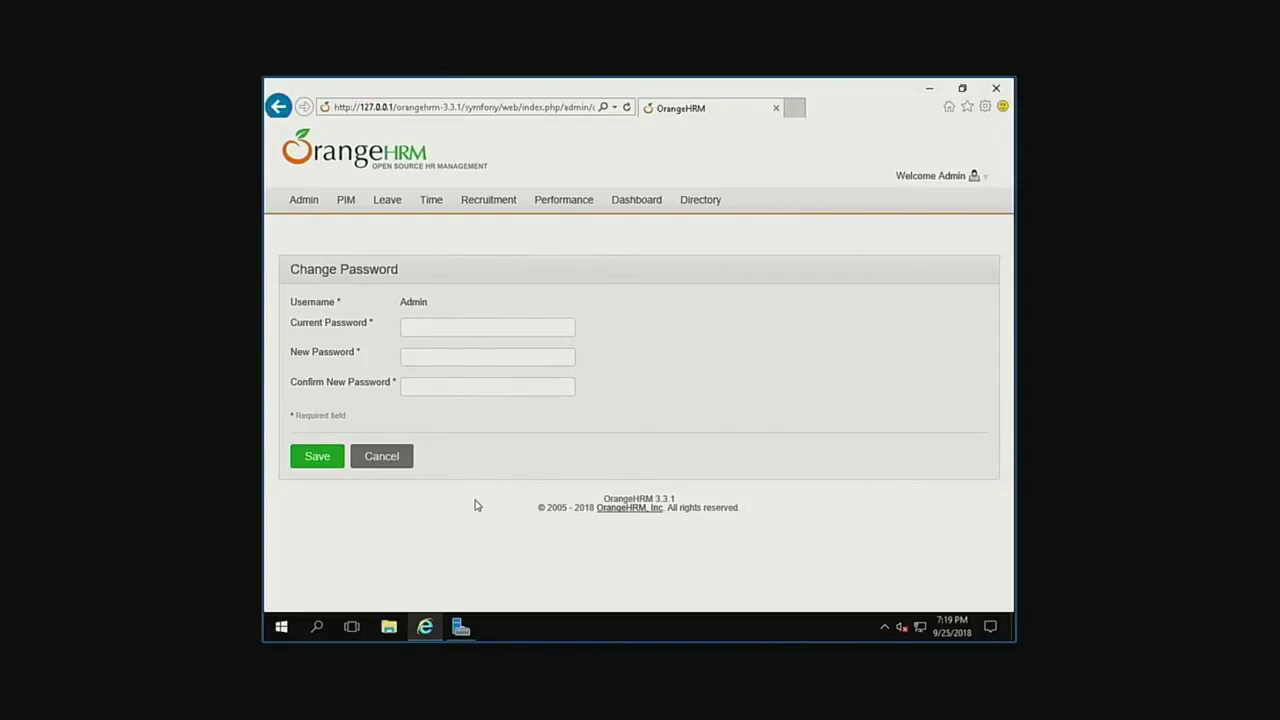
left_click(391, 457)
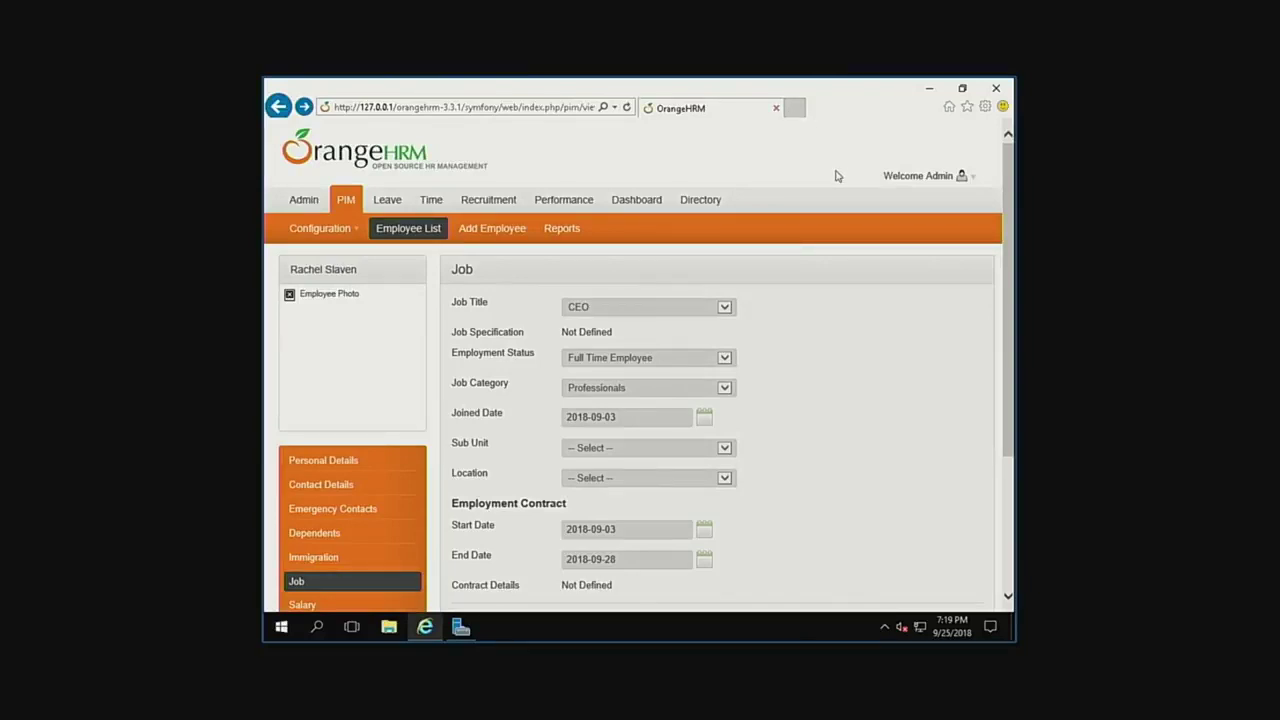
key("ctrl+a")
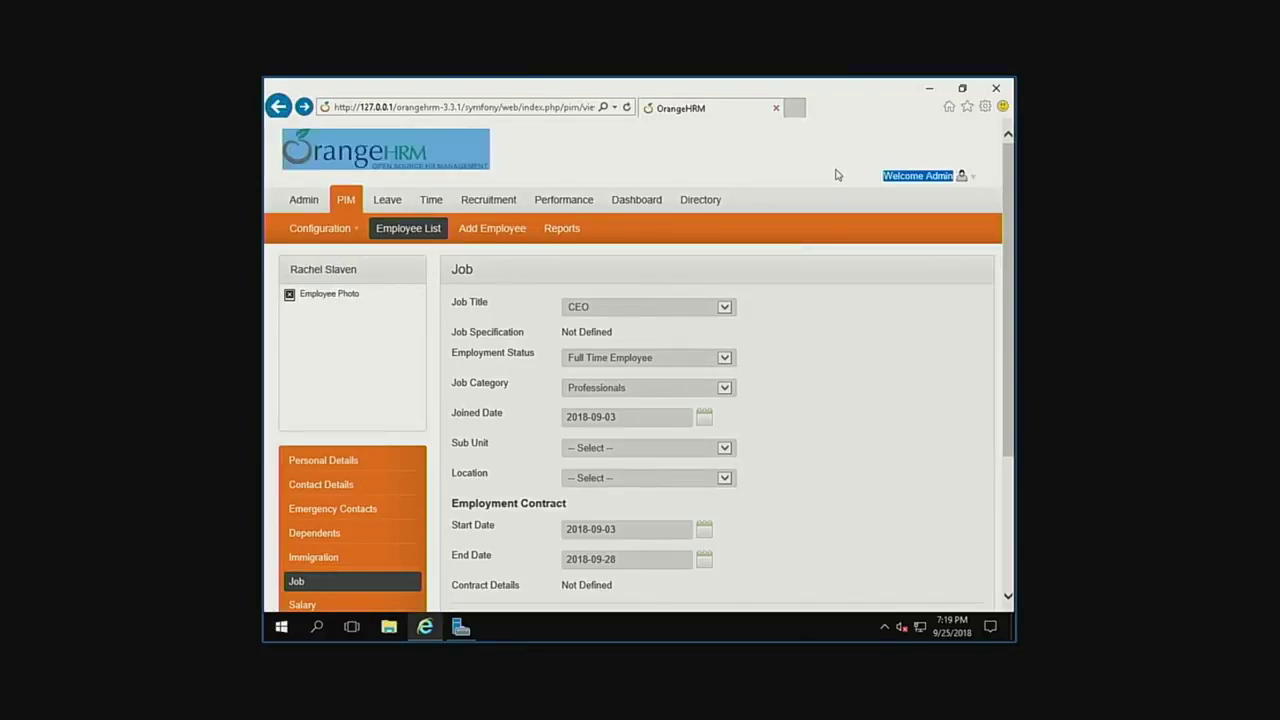
left_click(837, 175)
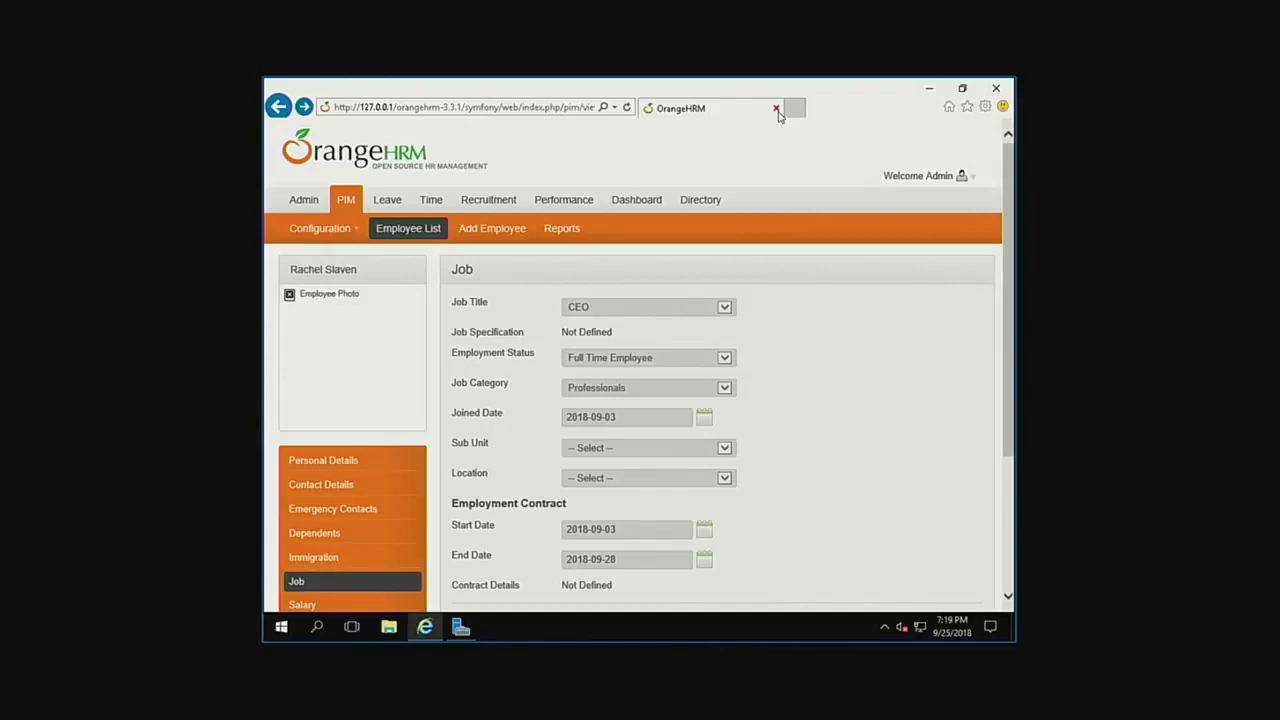
Close the OrangeHRM Internet Explorer window, then briefly open and dismiss the Start menu.
left_click(777, 110)
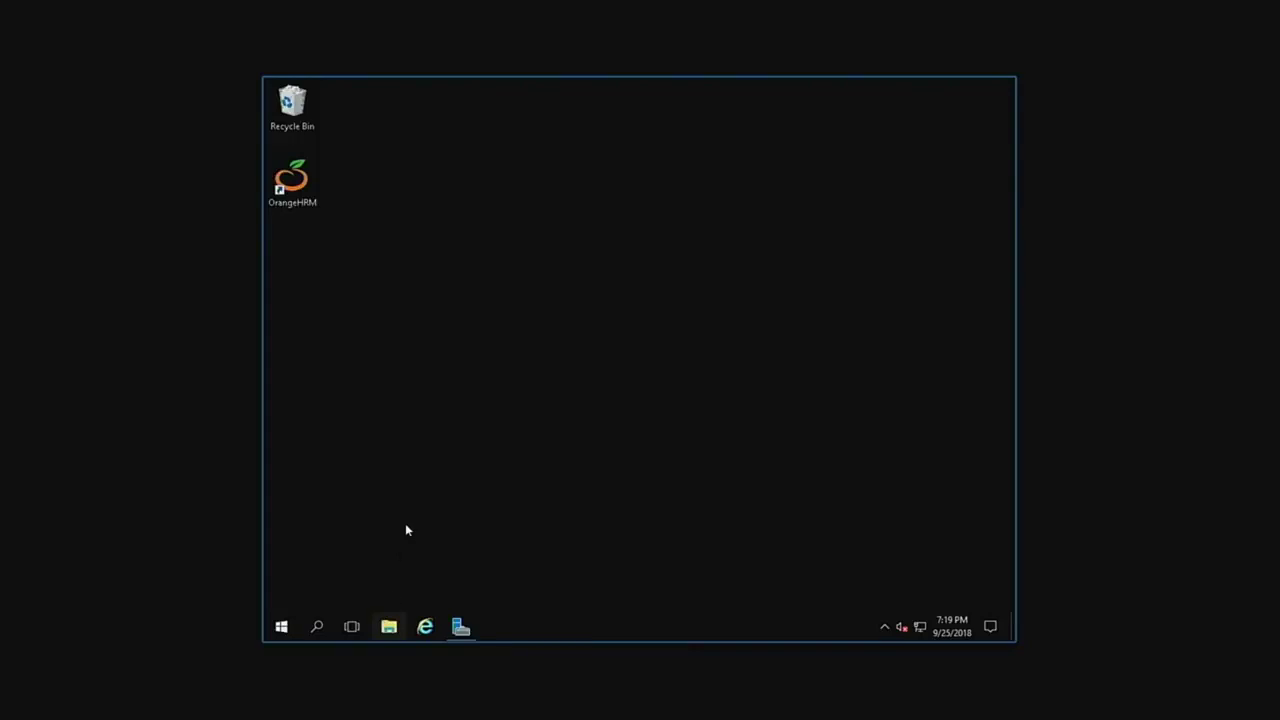
left_click_drag(405, 523, 505, 415)
left_click(281, 626)
left_click(898, 320)
left_click_drag(820, 422, 540, 240)
left_click_drag(370, 546, 660, 452)
Browse This PC > Local Disk (C:) > xampp in File Explorer and scroll through its 47 items.
left_click(393, 626)
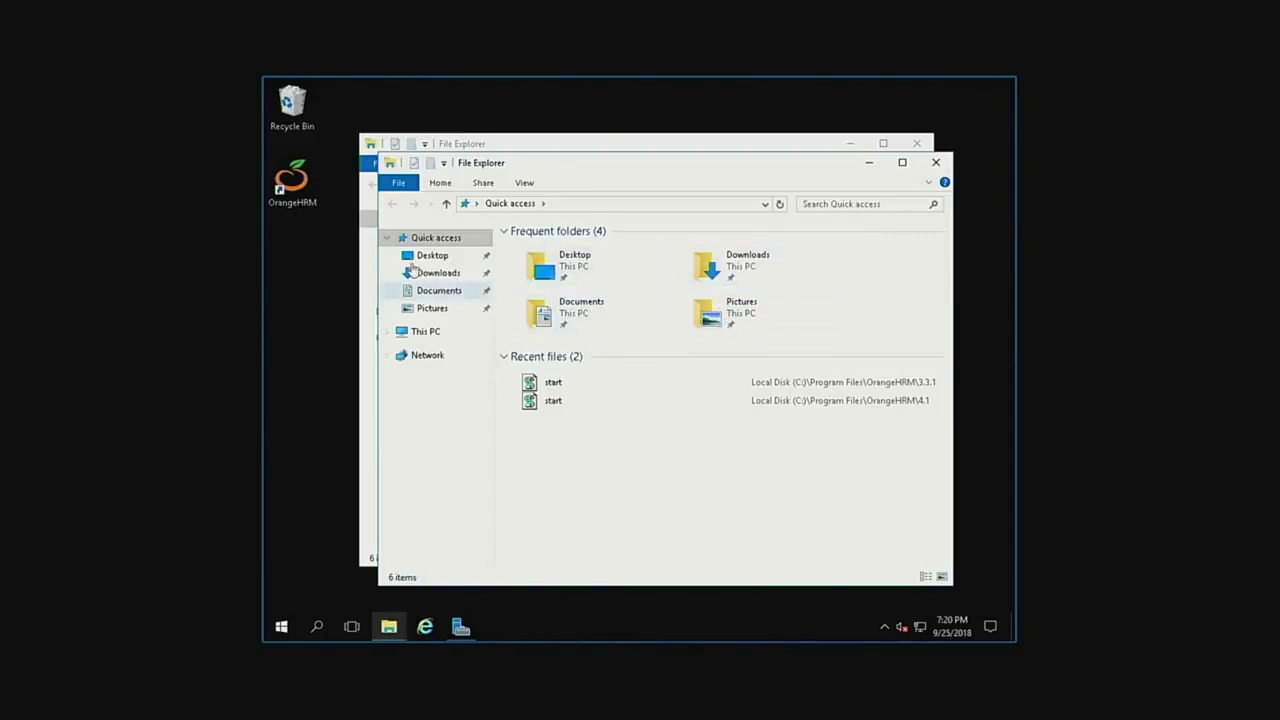
left_click(433, 333)
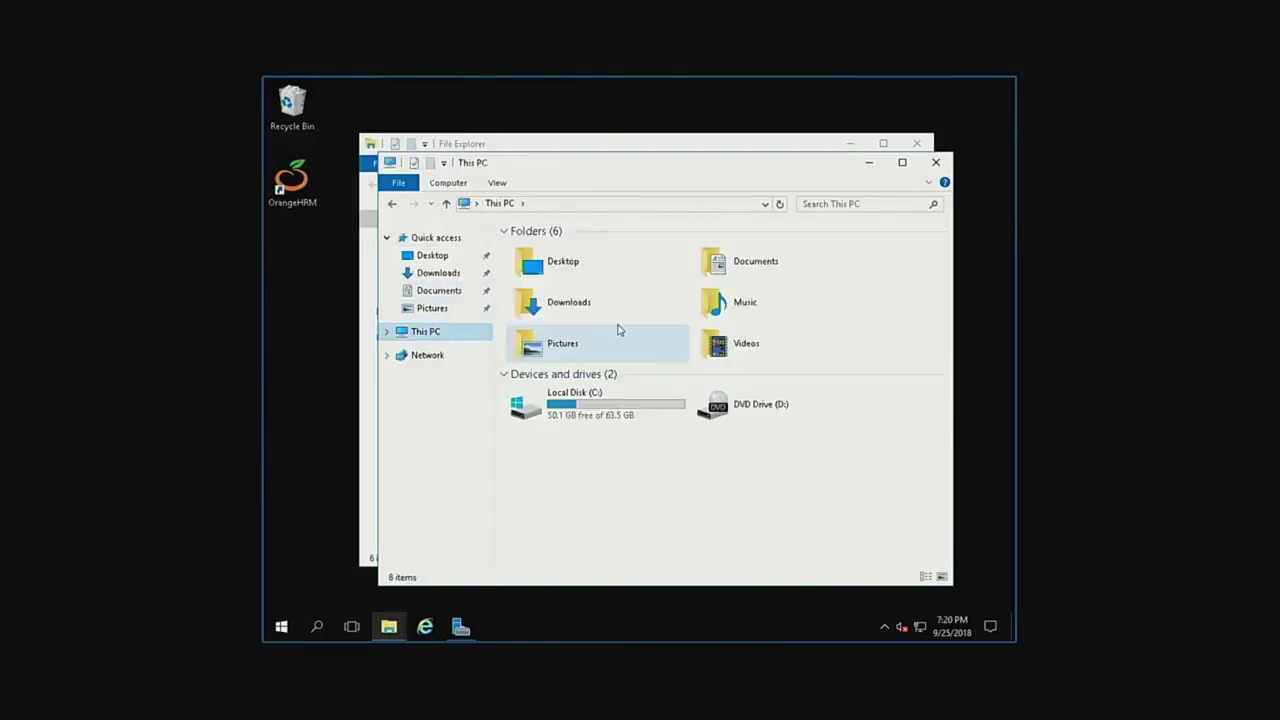
double_click(592, 395)
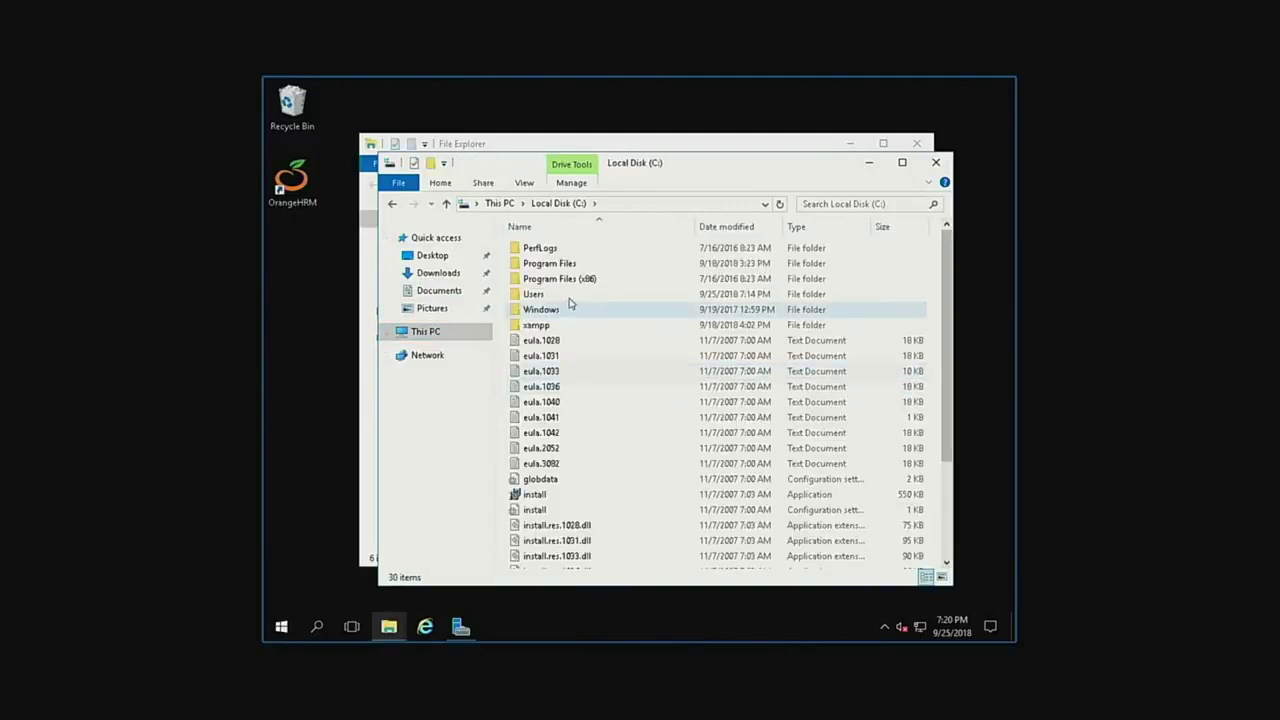
double_click(549, 332)
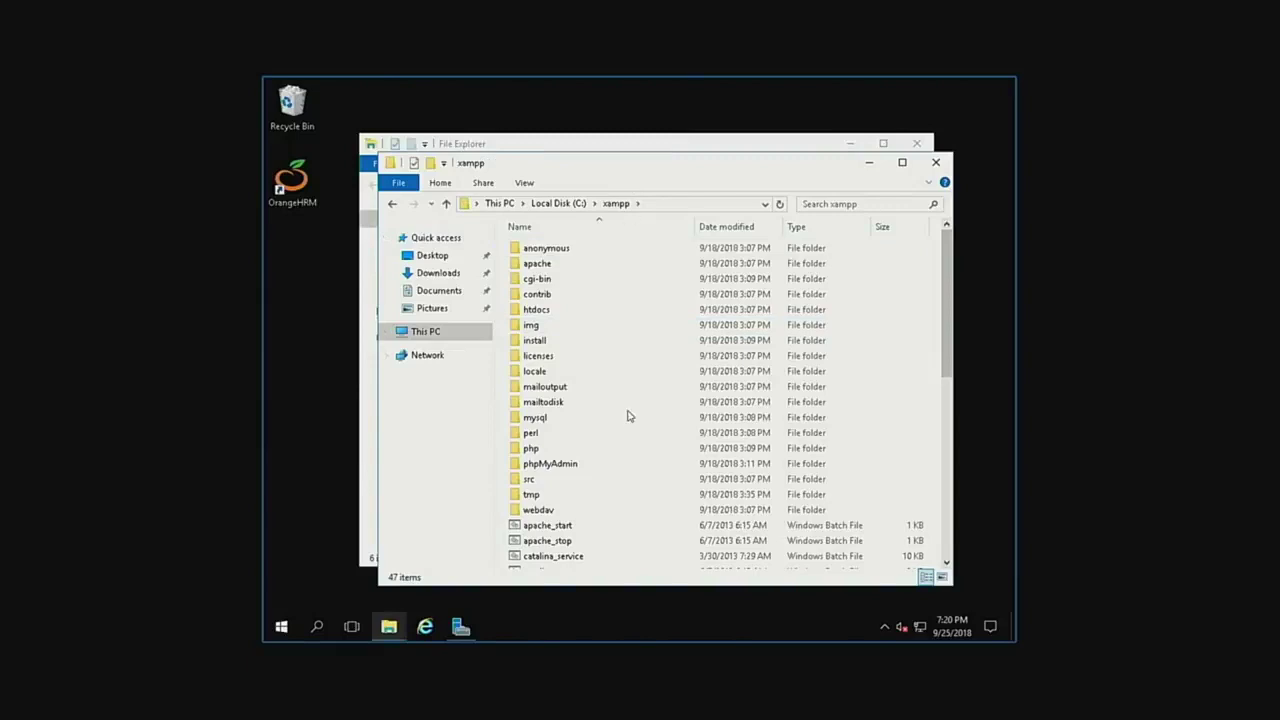
scroll(628, 415, "down", 8)
scroll(628, 415, "up", 8)
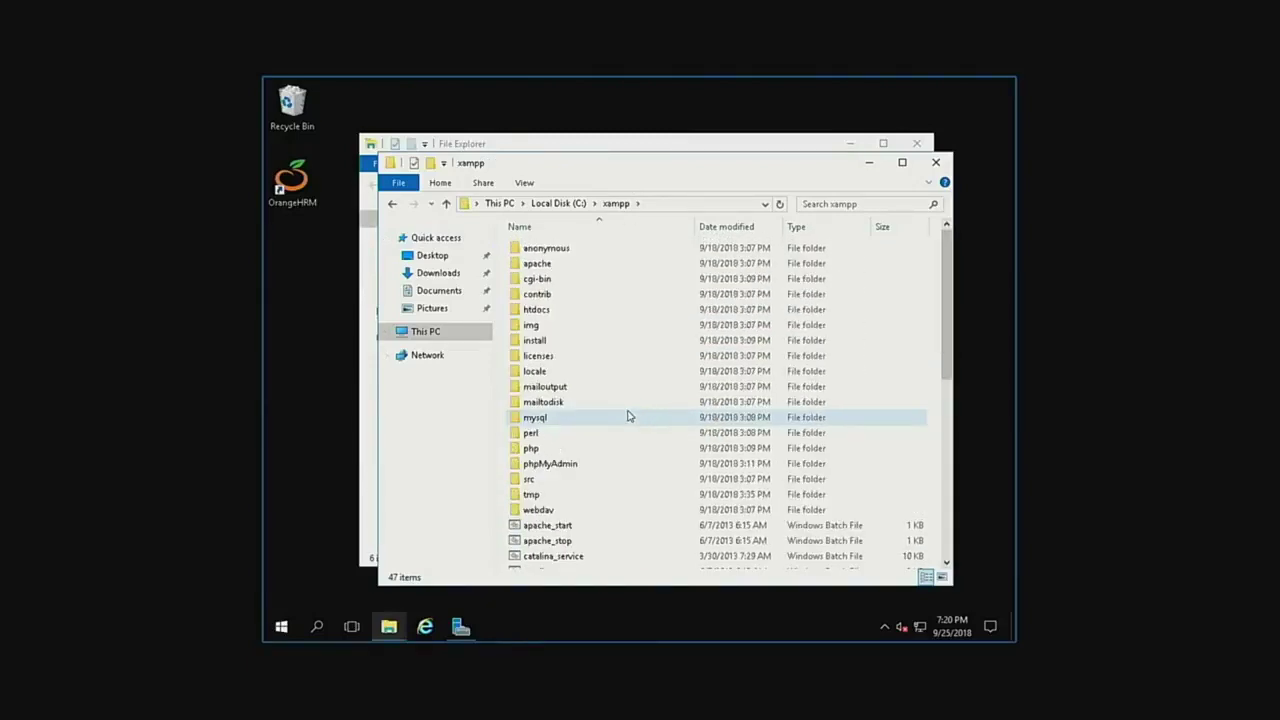
scroll(634, 453, "down", 8)
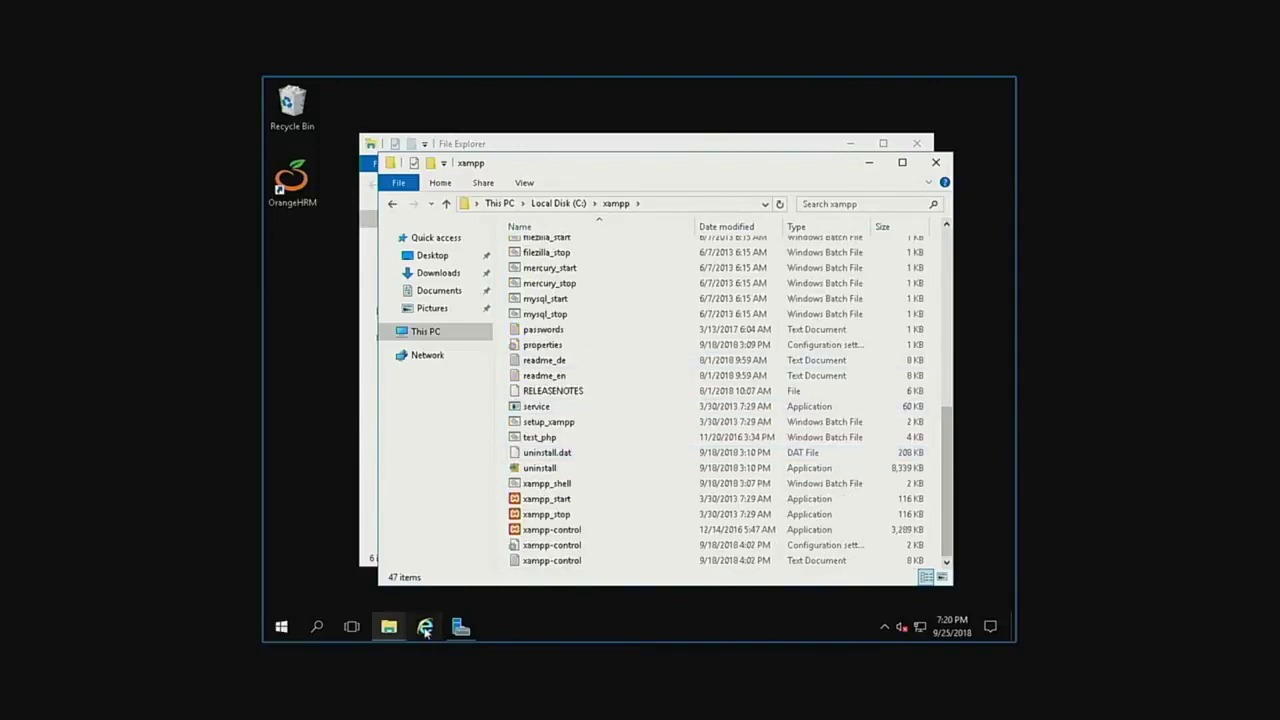
left_click(425, 627)
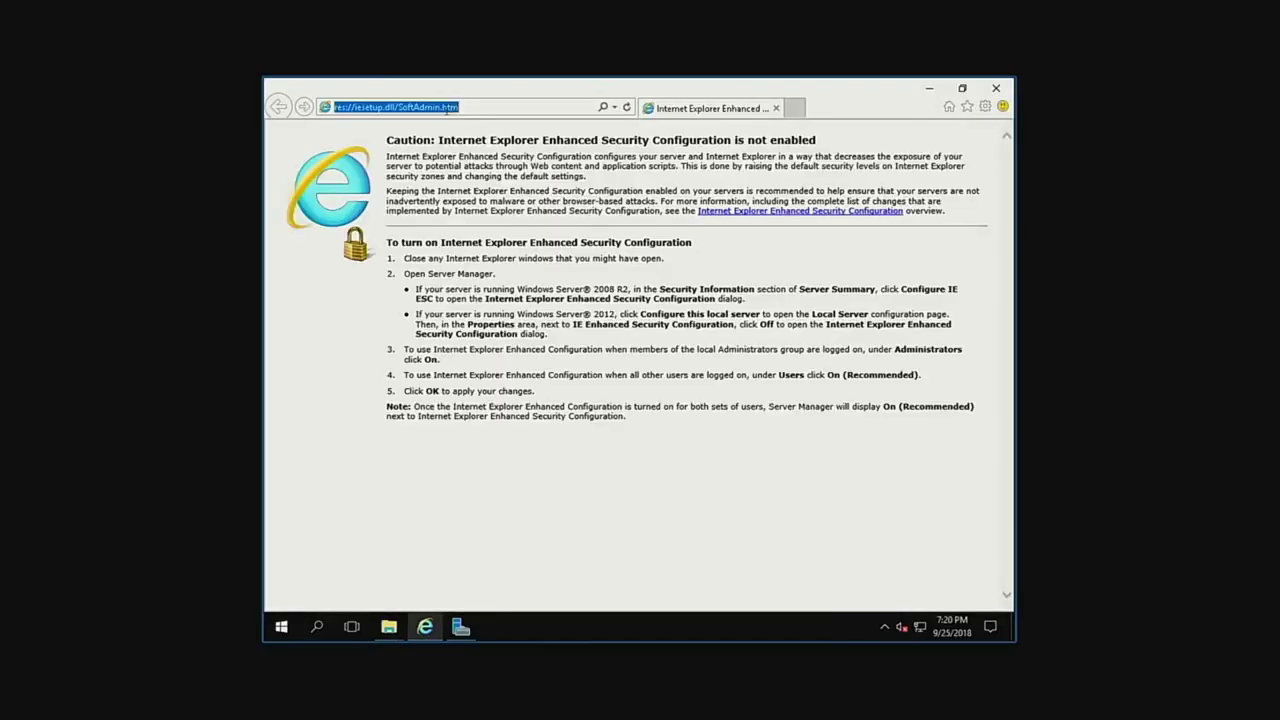
Load 127.0.0.1/xampp in Internet Explorer, then extend the address with lang.php?
type("127.")
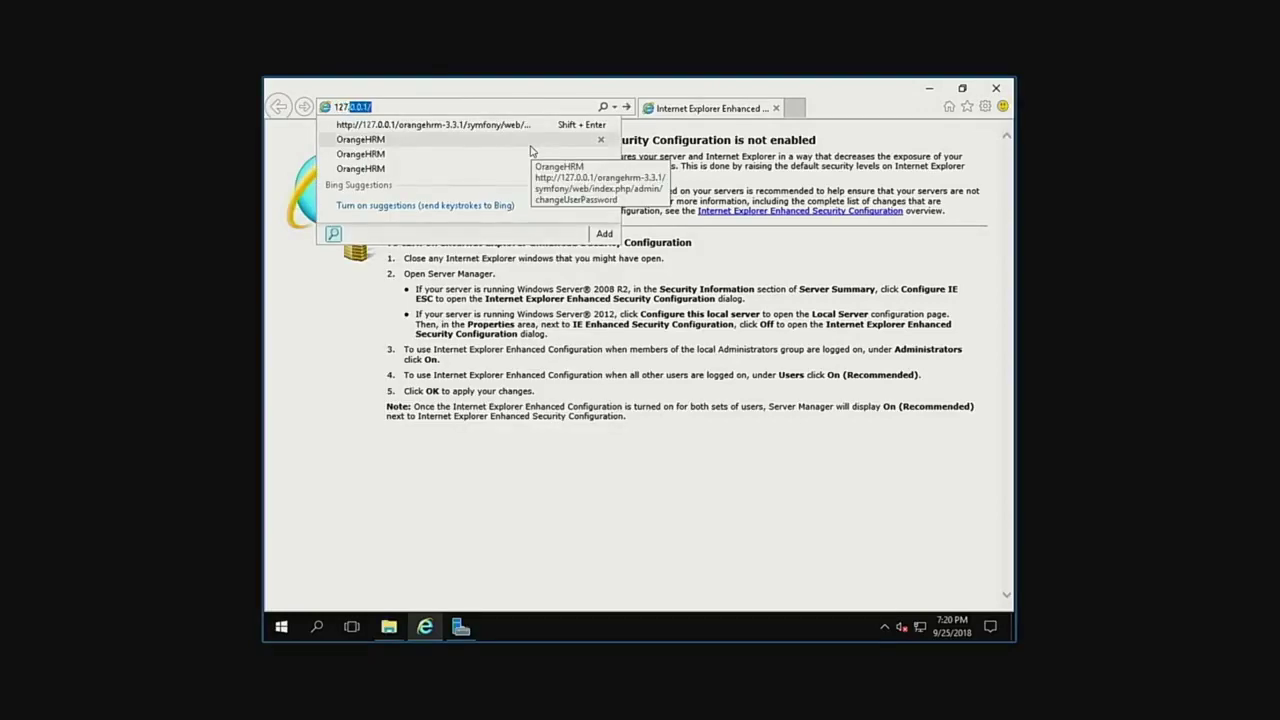
key("Return")
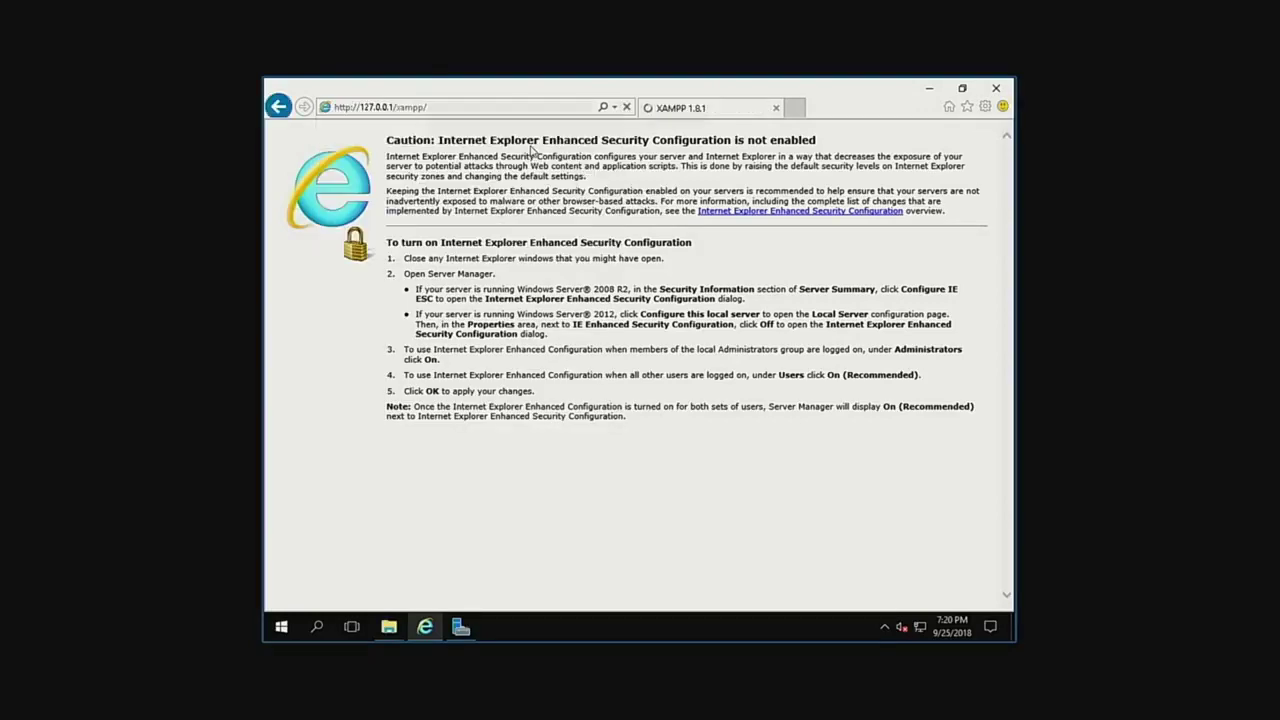
left_click(455, 107)
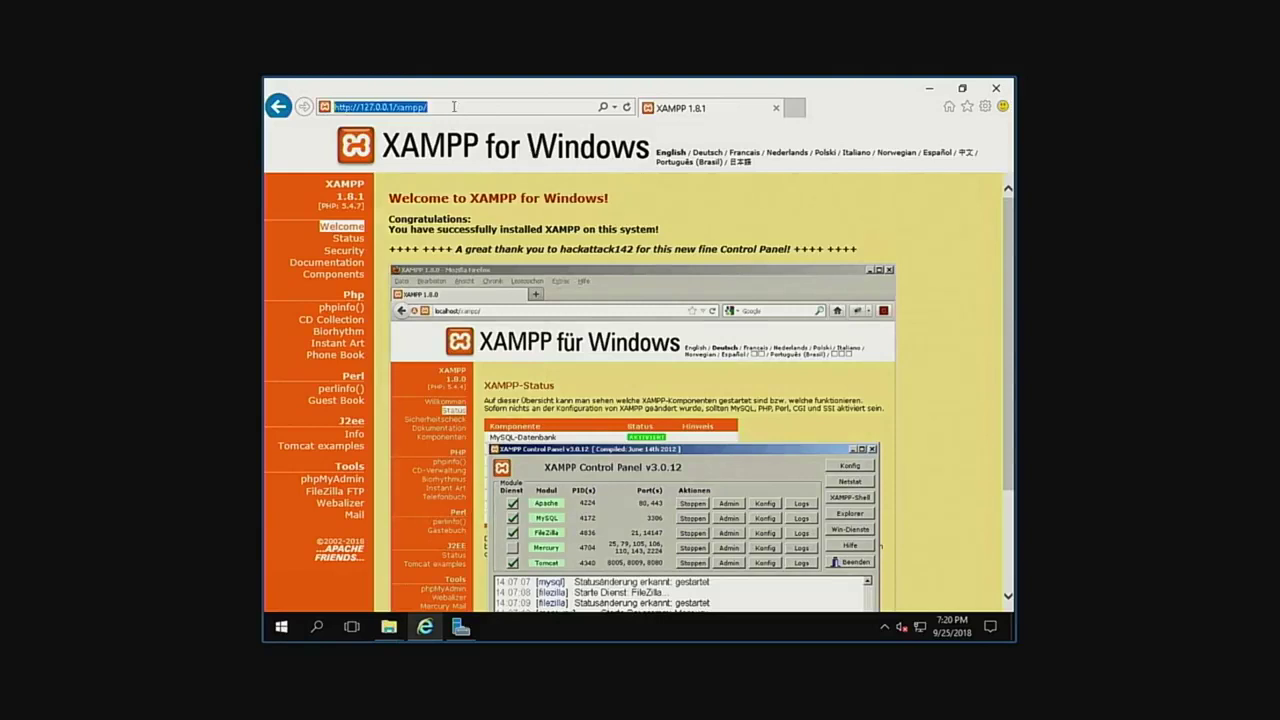
left_click(455, 107)
type("lang")
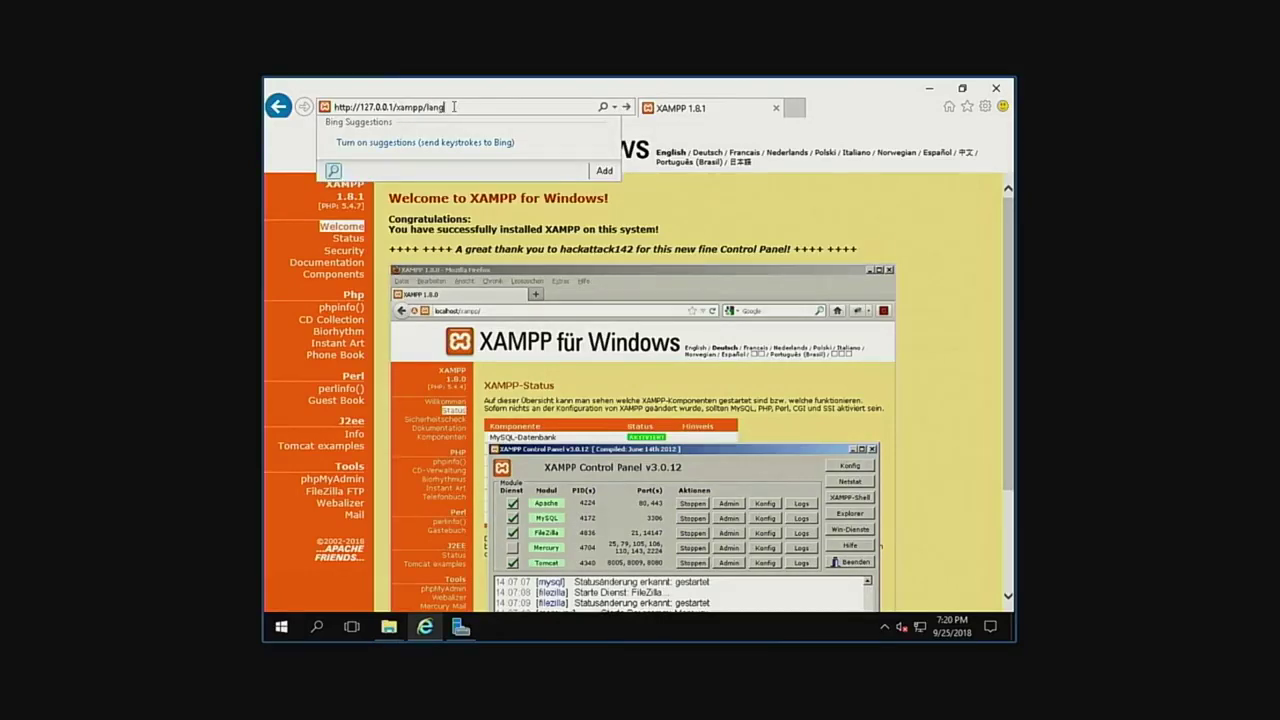
type(".php?")
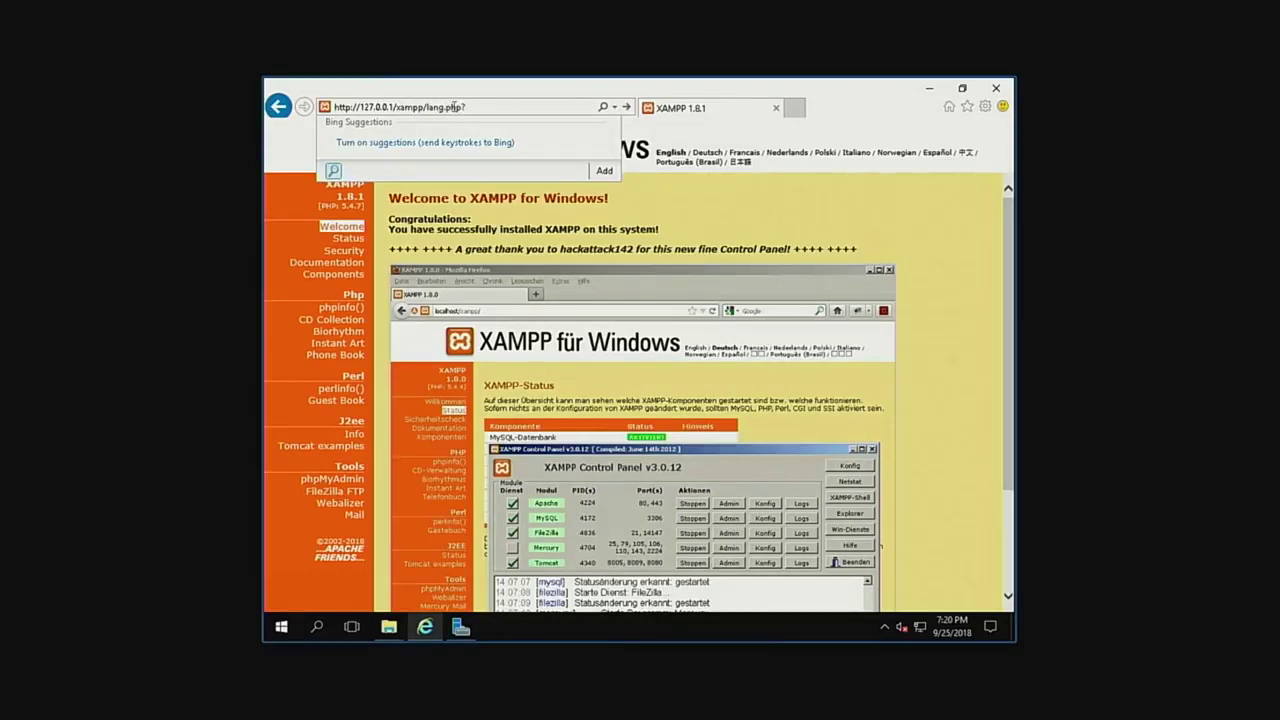
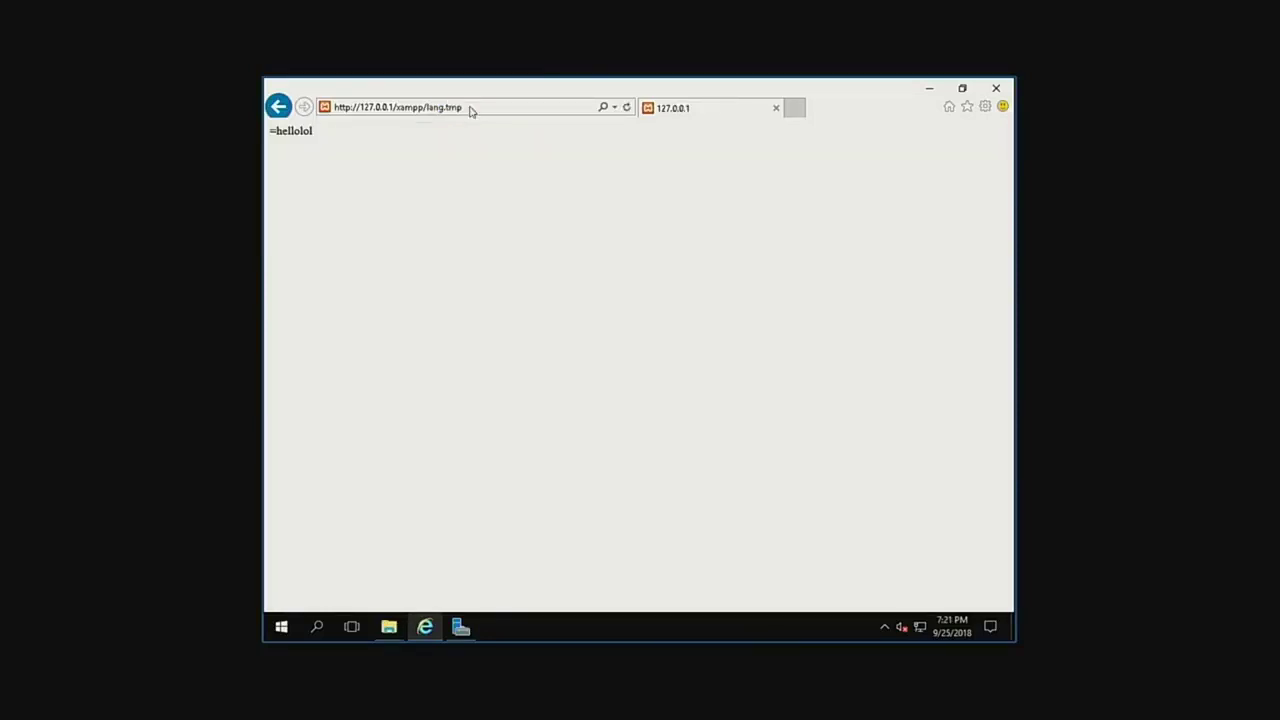
Select the full lang.tmp page address in the browser's address bar.
left_click(470, 108)
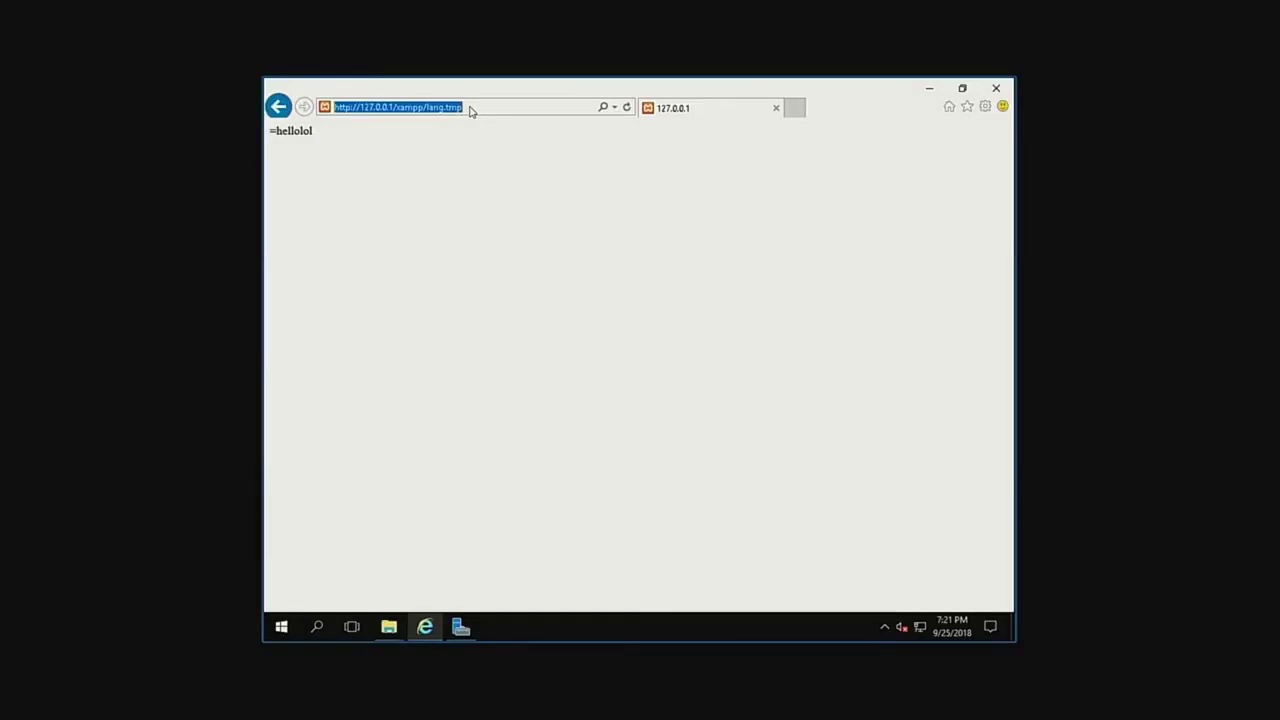
left_click(486, 106)
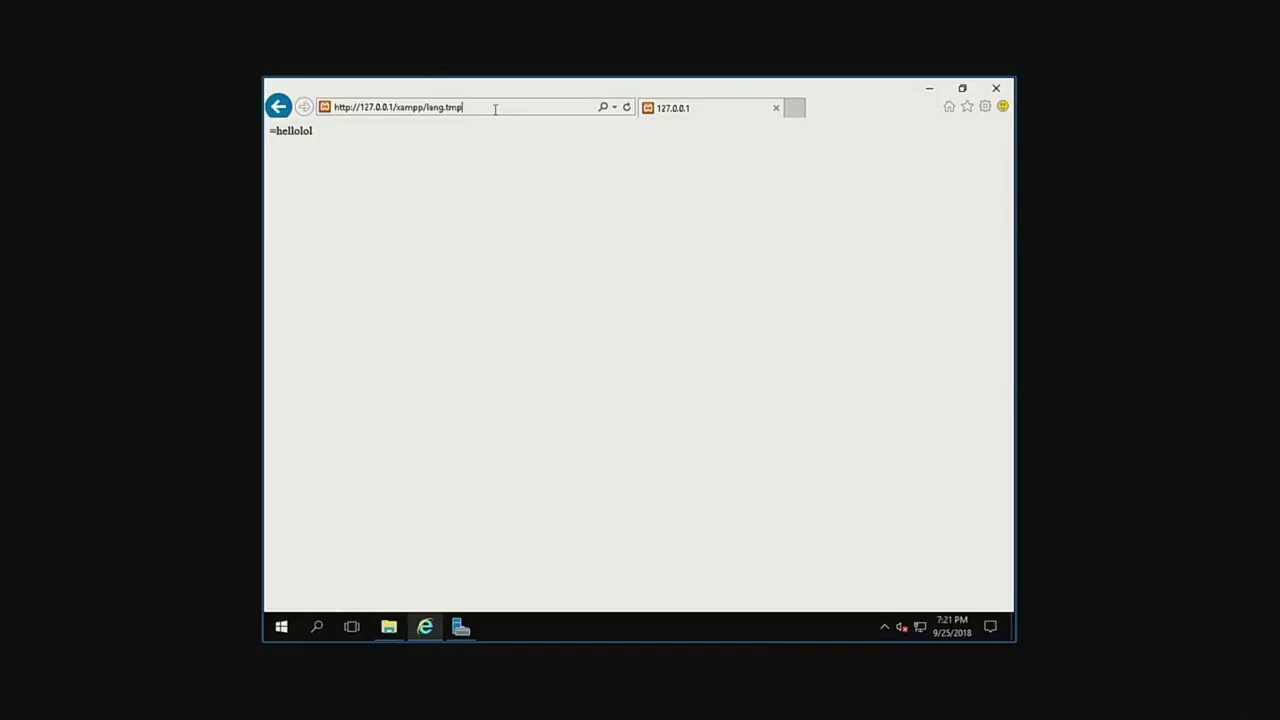
left_click(494, 109)
left_click(494, 109)
left_click(494, 109)
left_click(494, 109)
left_click(495, 109)
left_click(495, 109)
left_click(495, 109)
left_click(495, 109)
left_click(494, 108)
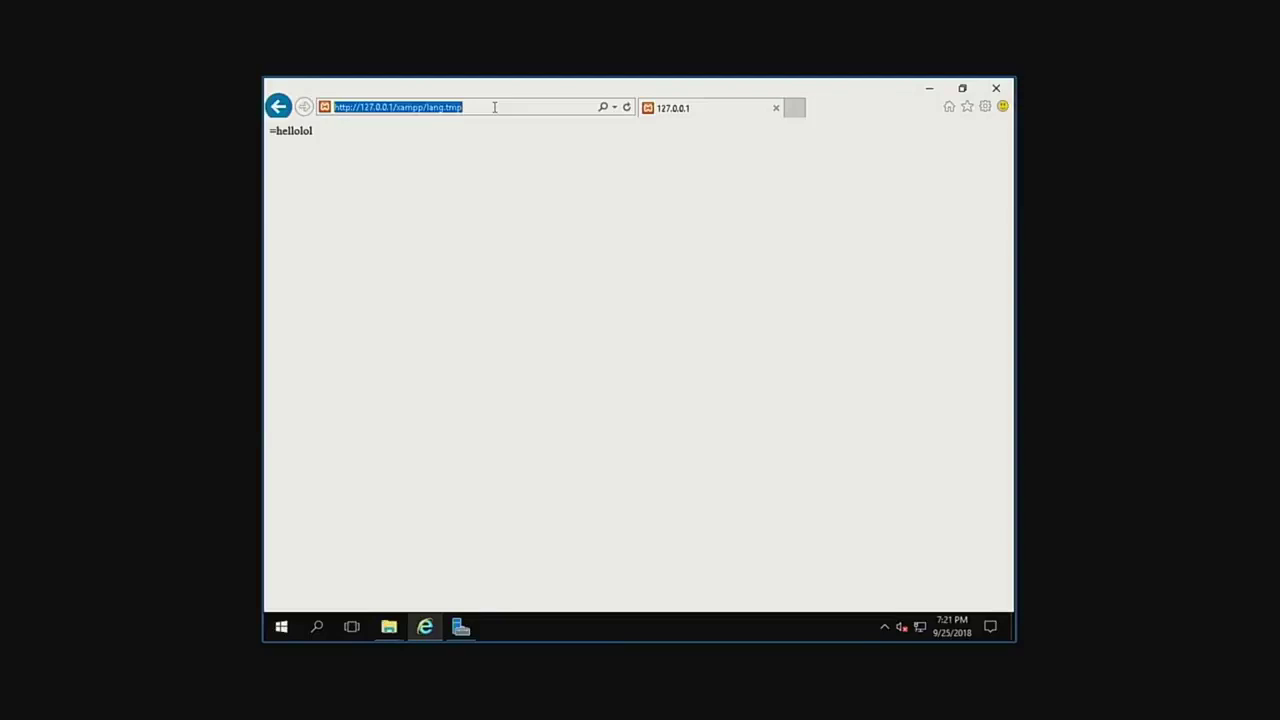
left_click(494, 107)
left_click(500, 107)
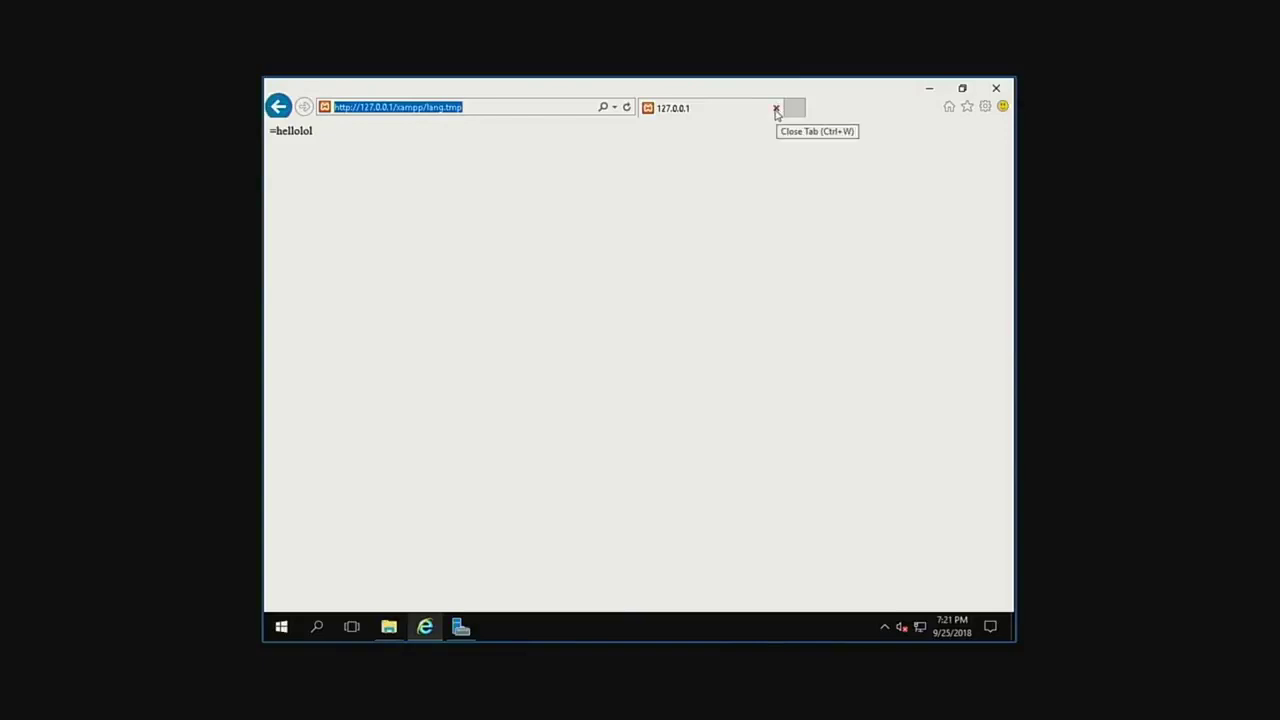
Close the lang.tmp browser tab and the xampp and Quick access folder windows.
left_click(776, 109)
left_click(938, 158)
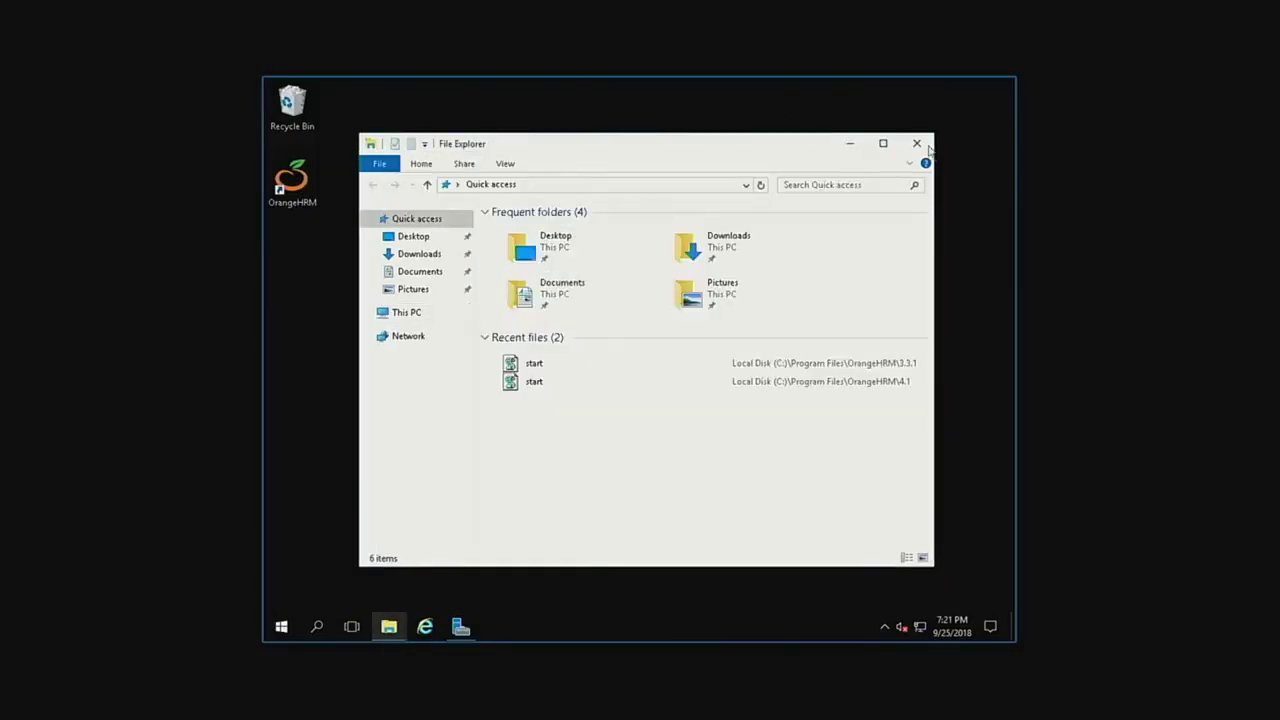
left_click(917, 144)
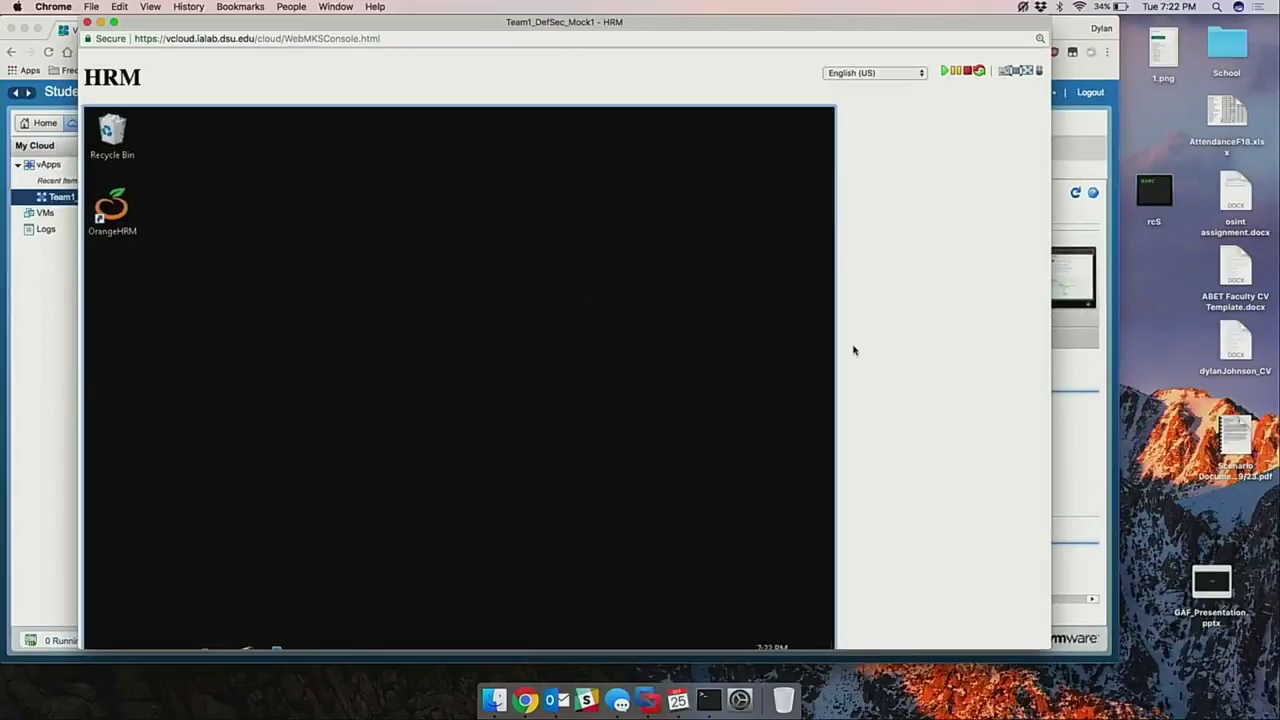
left_click(853, 352)
Highlight the order's saved American Express card number and show the open-windows overview.
key("super+a")
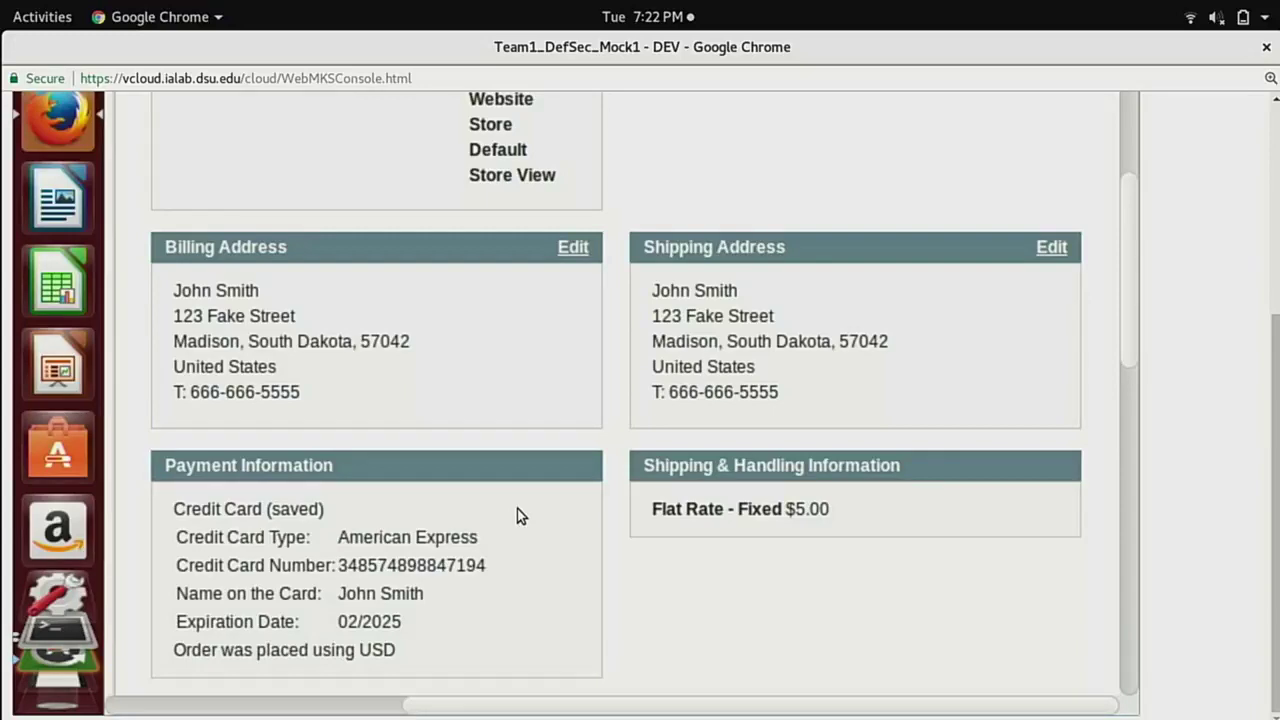
mouse_move(487, 565)
left_mouse_down()
mouse_move(342, 566)
mouse_move(494, 566)
left_mouse_up()
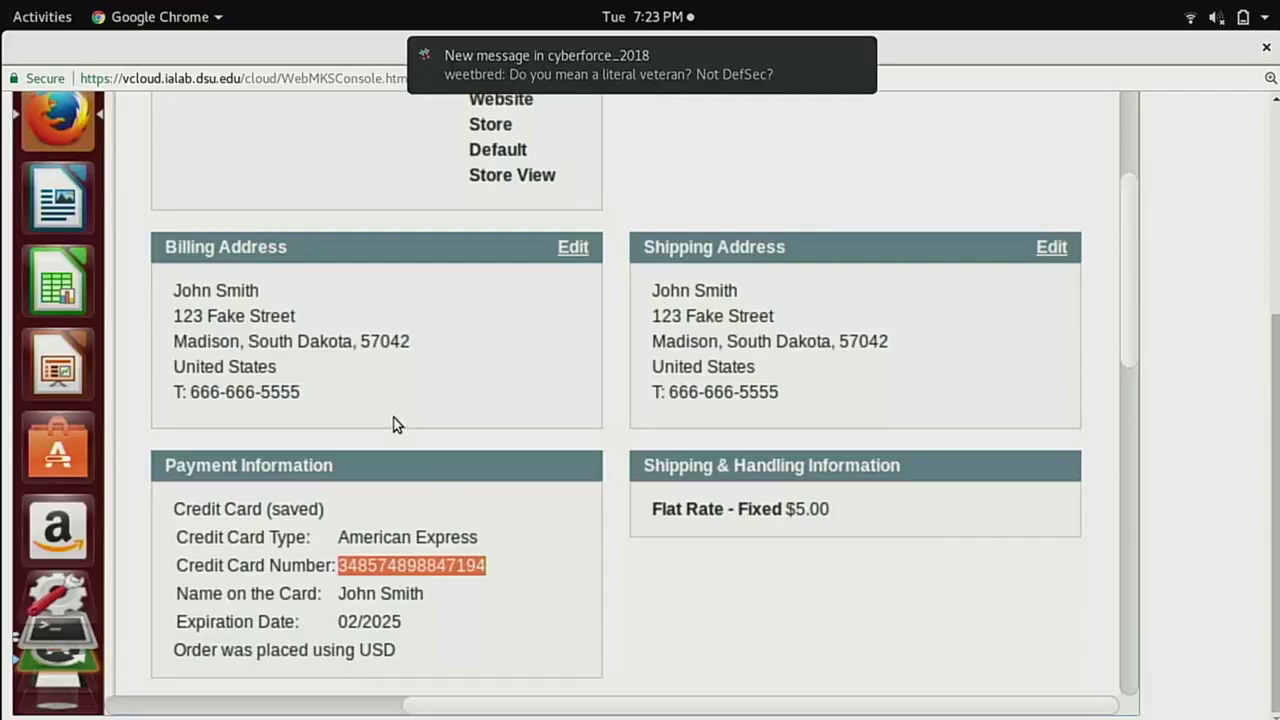
left_click(40, 16)
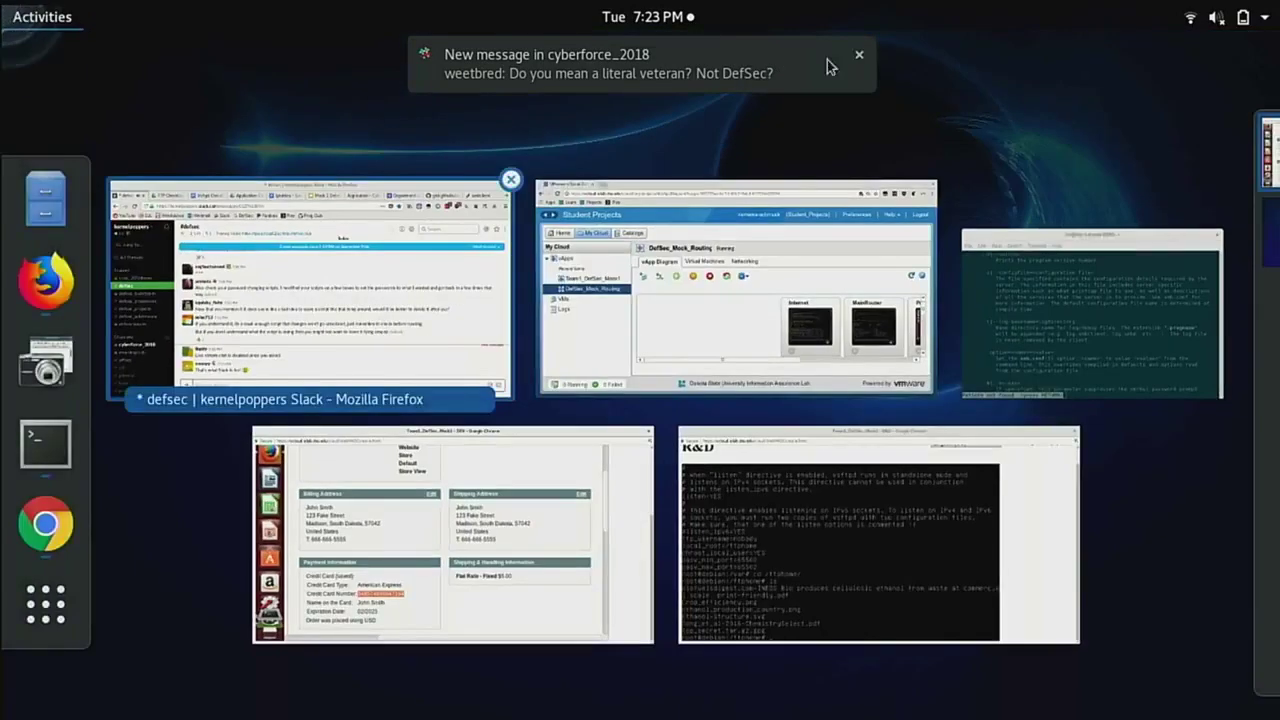